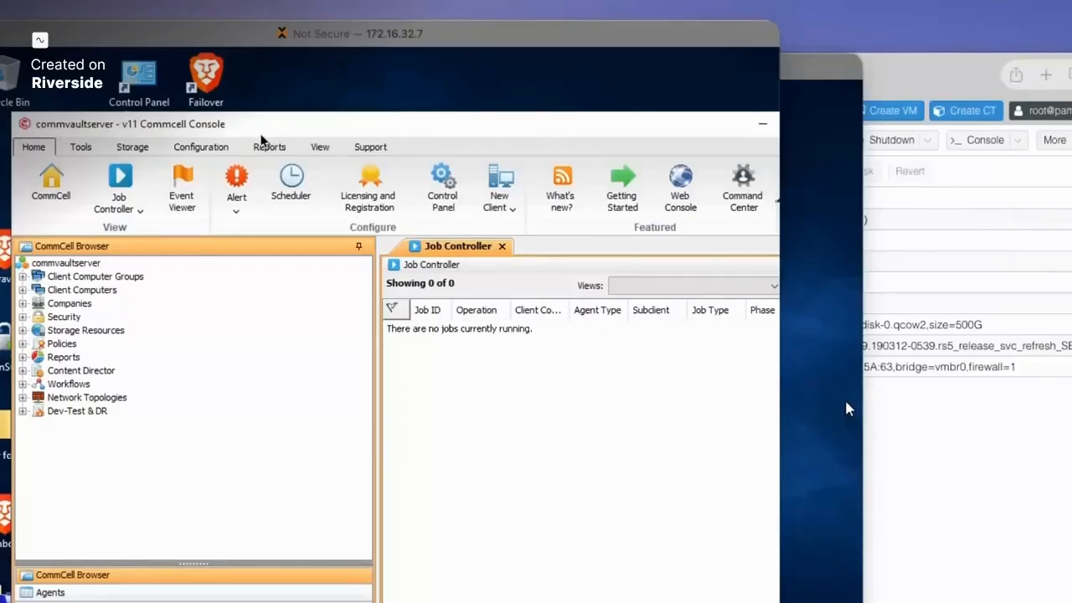
- Bring the second server's remote desktop in front of the CommCell Console
drag(280, 129, 261, 95)
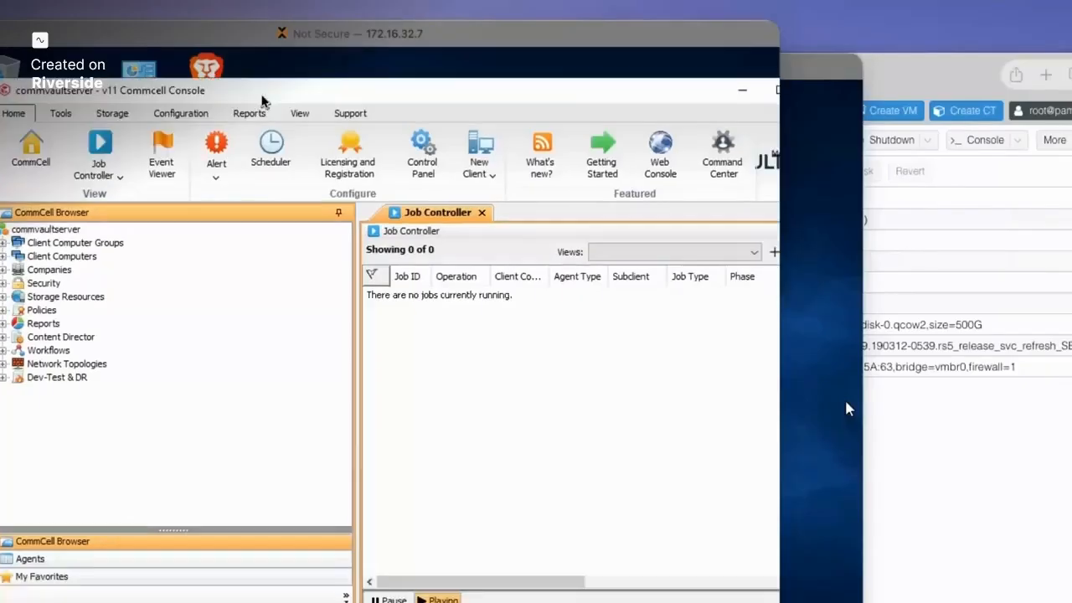
click(846, 403)
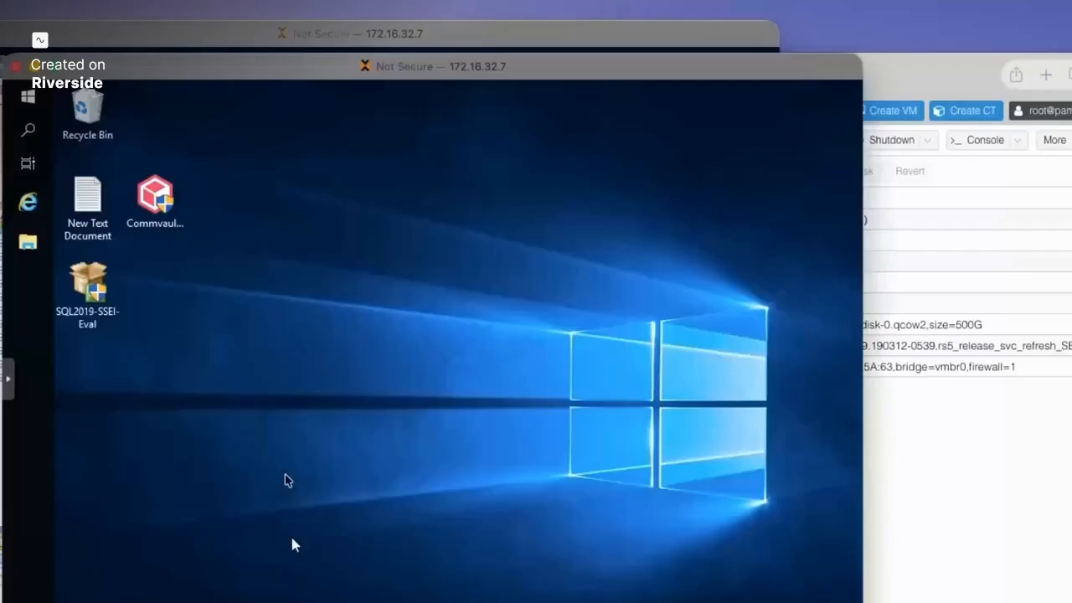
drag(212, 65, 187, 77)
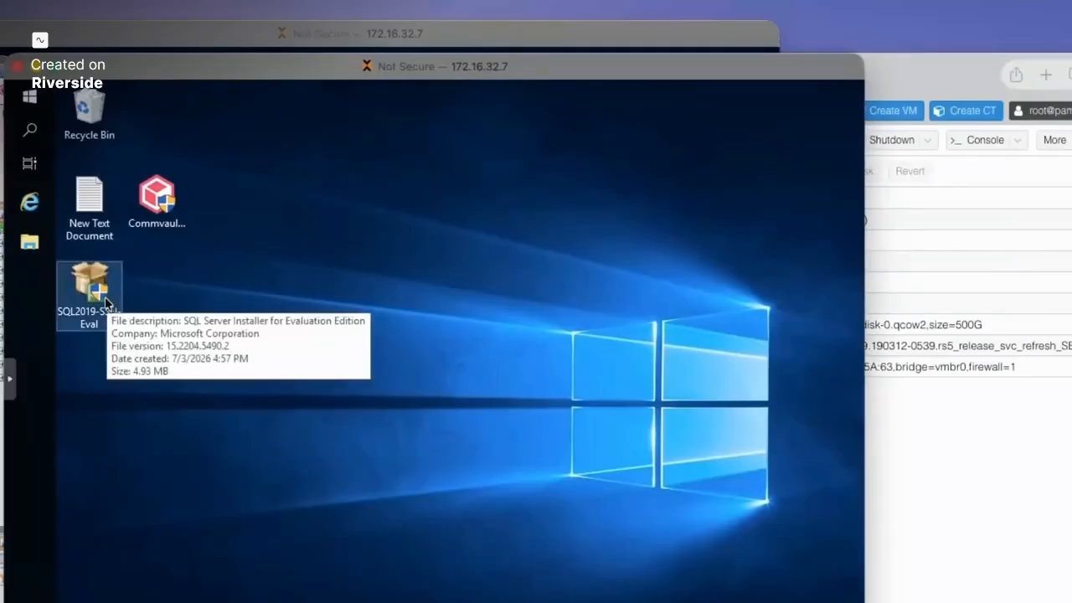
- Check the Microsoft SQL Server 2019 program group in the Start menu, then close it
click(30, 96)
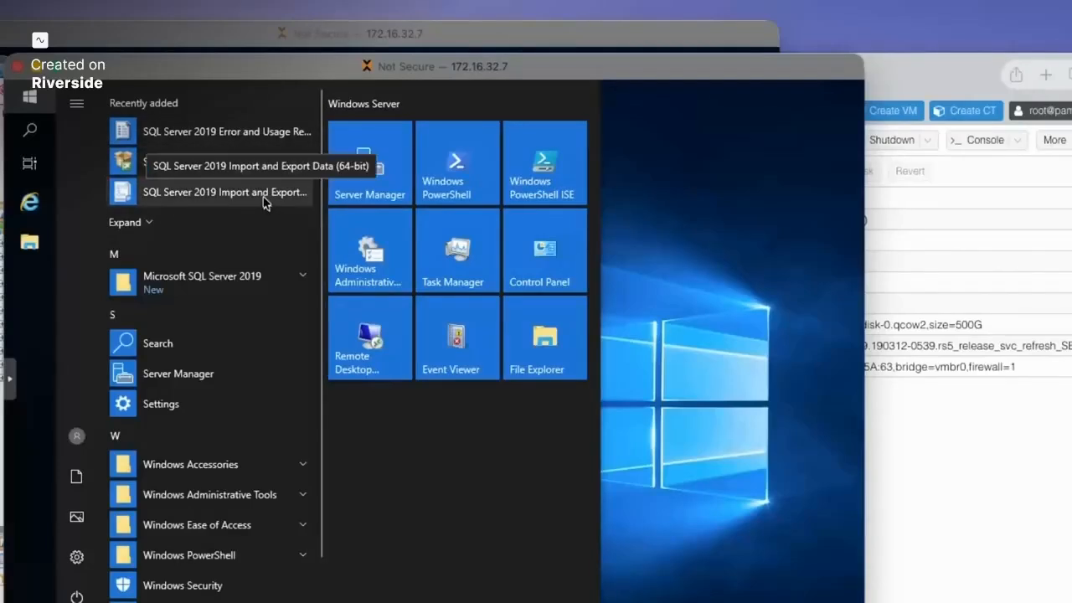
click(220, 288)
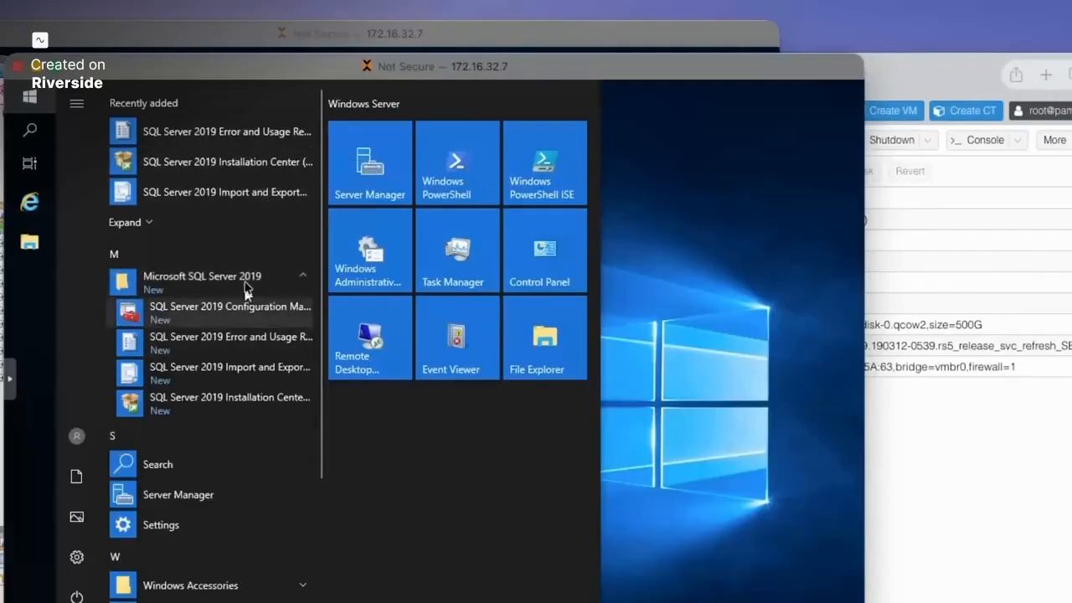
click(678, 288)
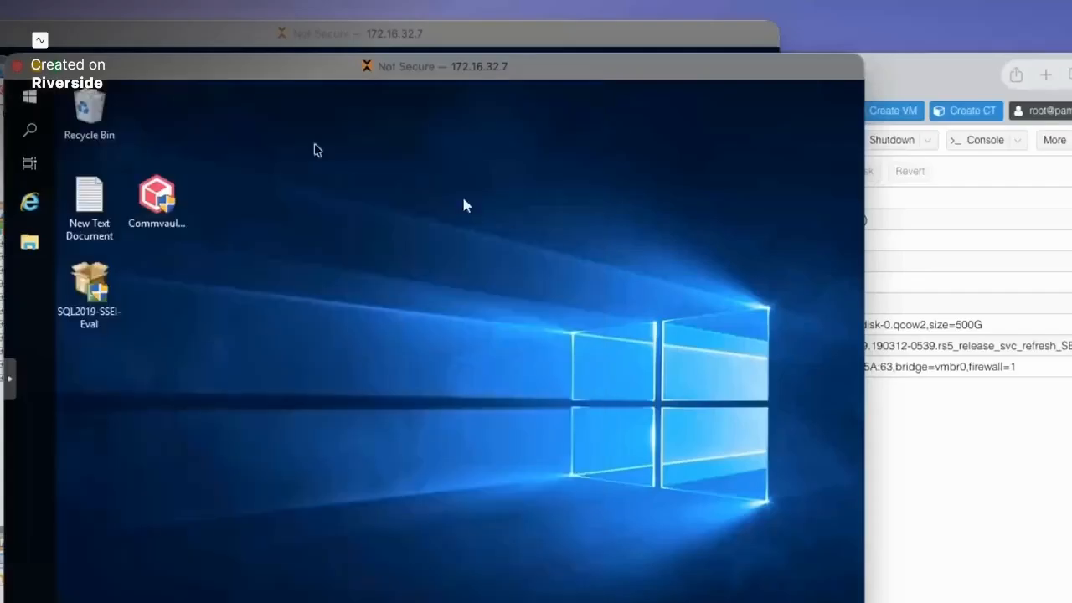
- Try CommServe LiveSync from Control Panel, read and dismiss its standby-node warning, and close Control Panel
click(59, 40)
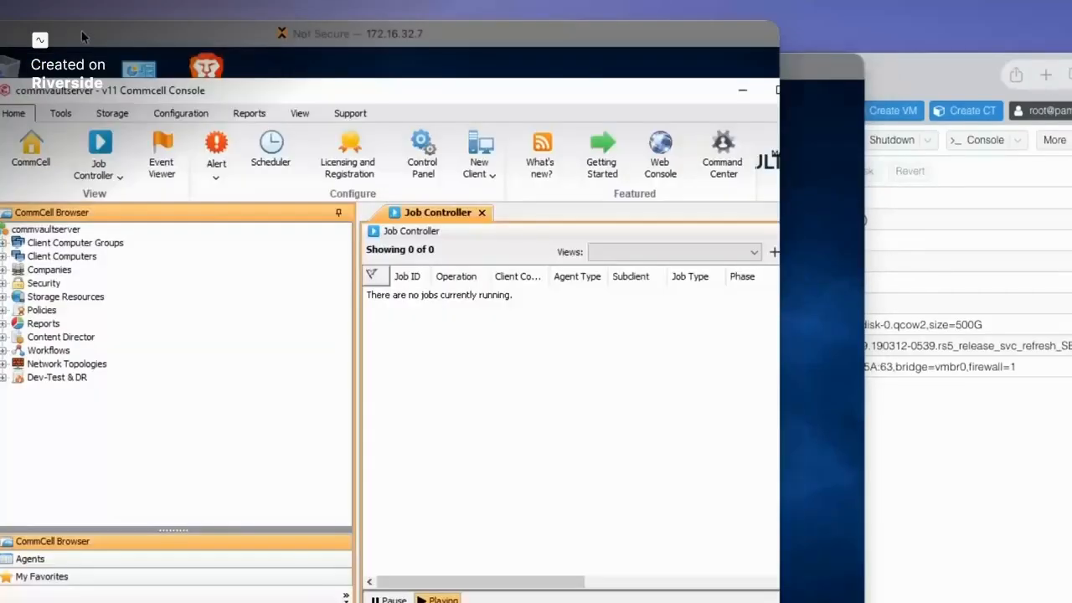
click(424, 155)
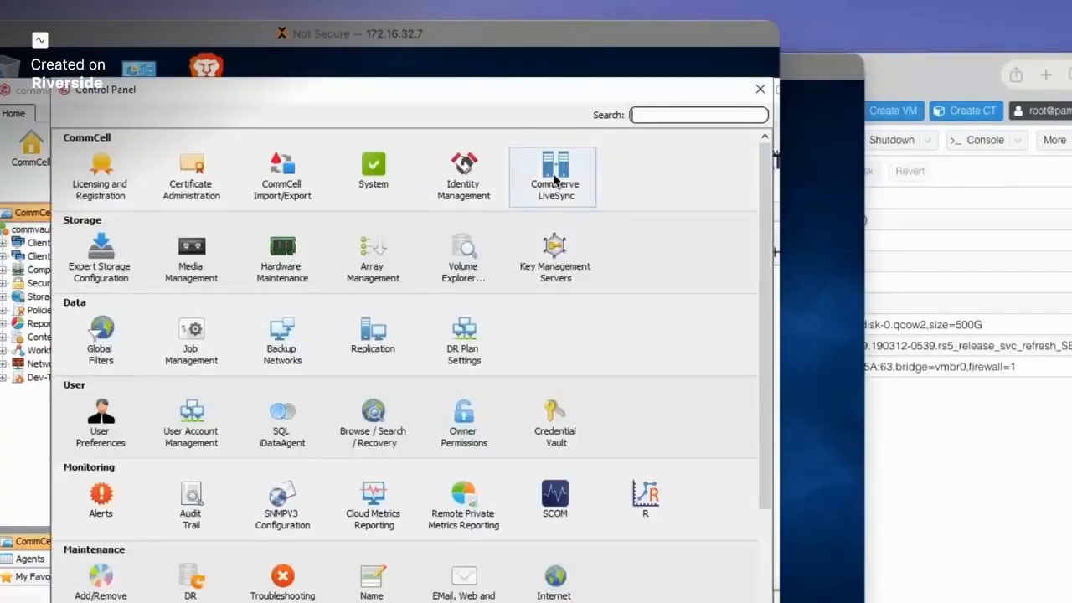
click(553, 179)
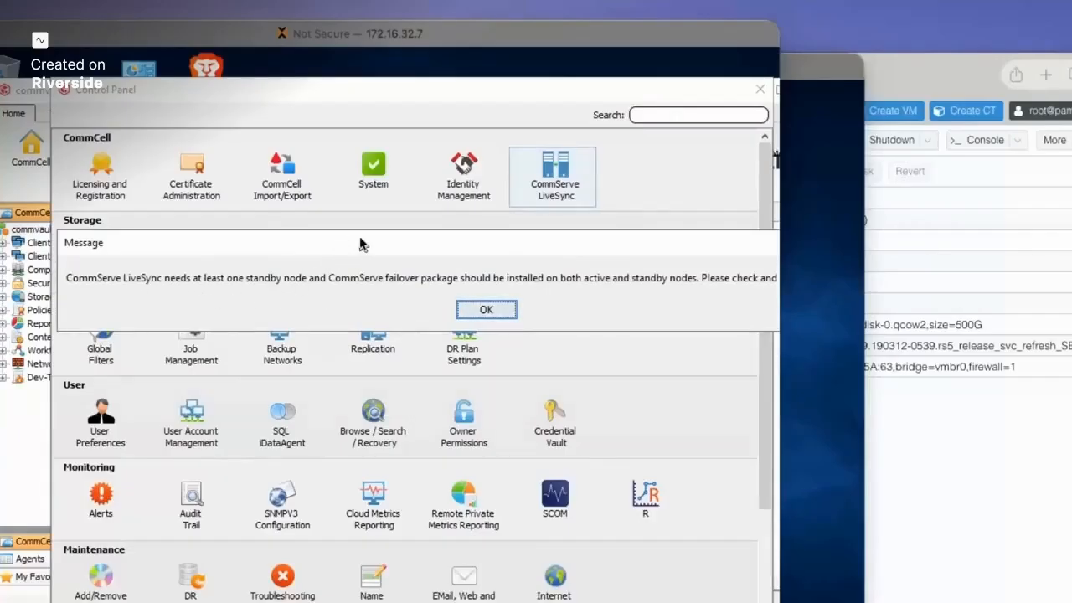
drag(360, 243, 251, 237)
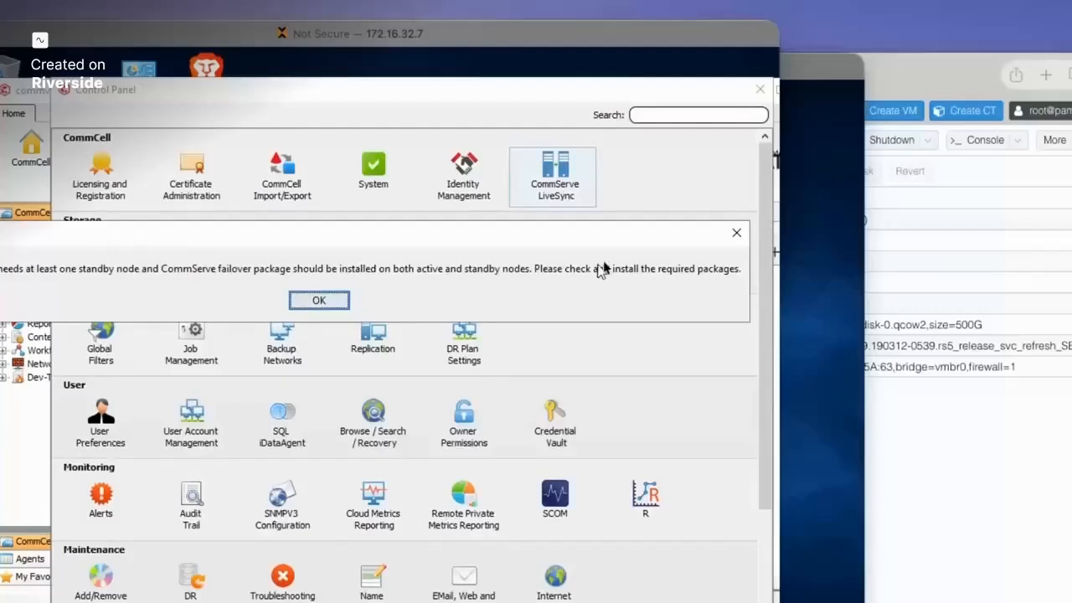
drag(570, 243, 465, 243)
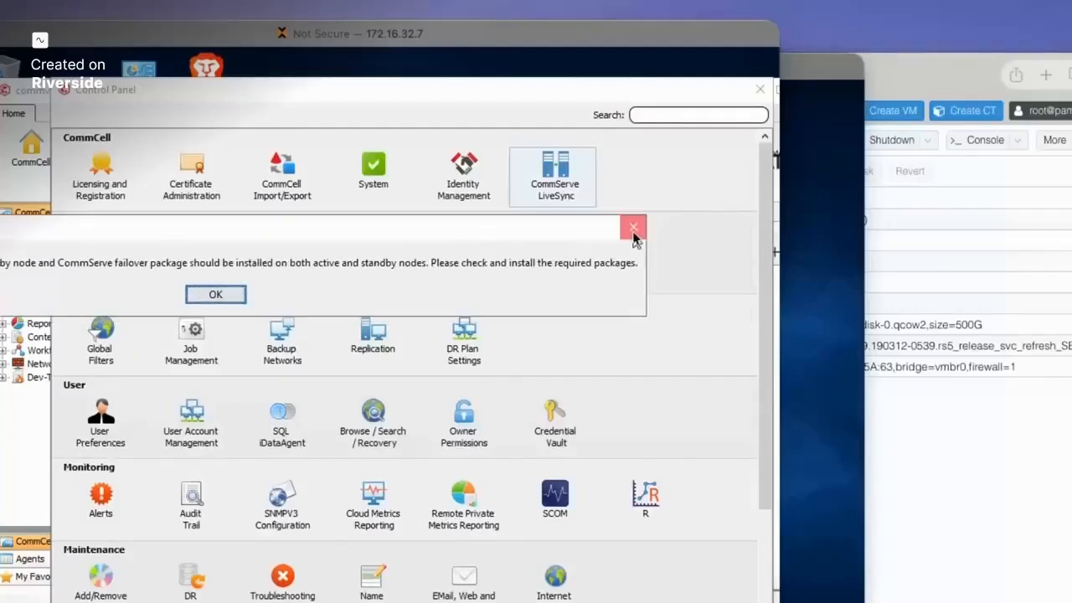
click(632, 231)
click(760, 88)
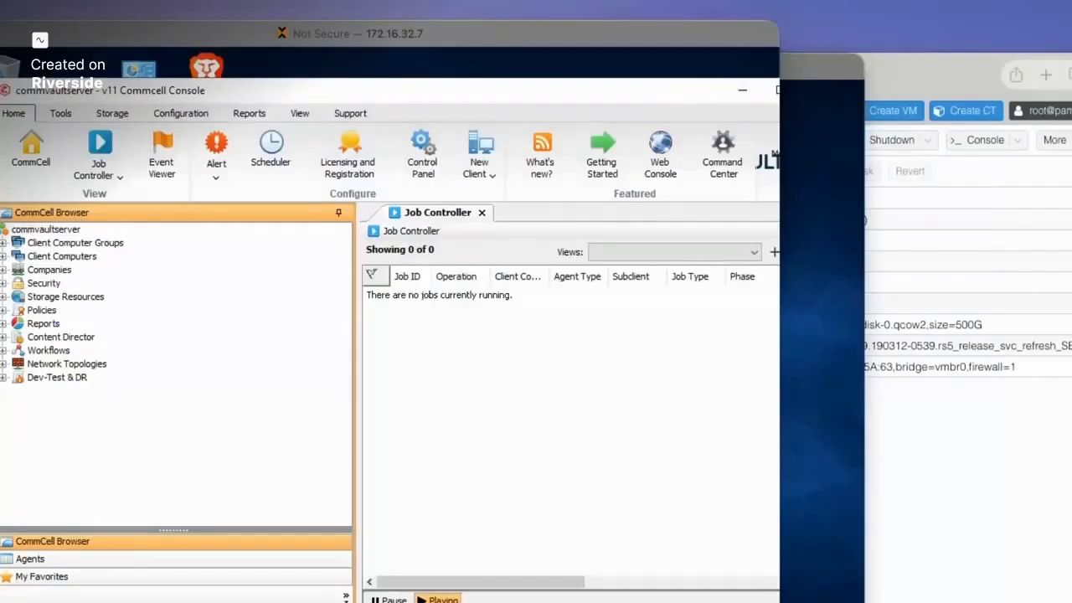
- Run Commvault_Media_11_32 as administrator and start extracting its setup files
double_click(0, 179)
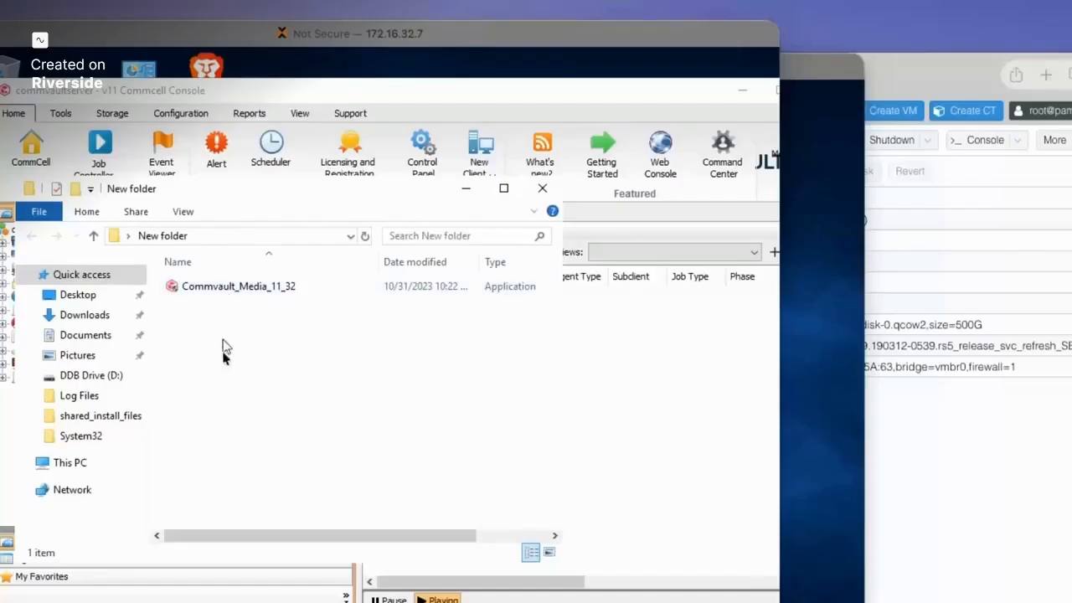
right_click(245, 291)
click(318, 322)
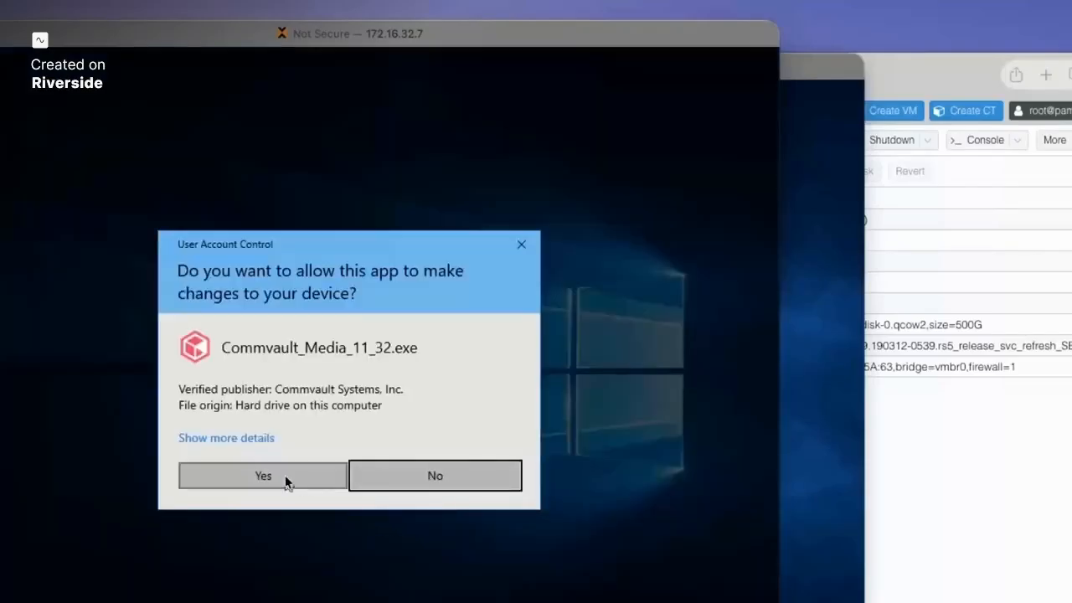
click(285, 475)
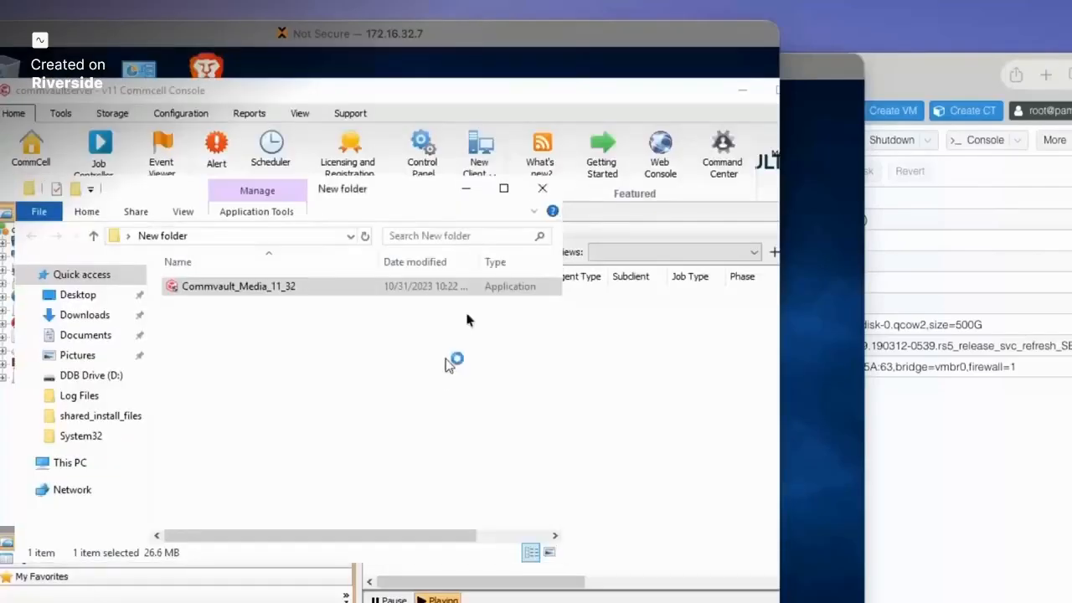
click(443, 507)
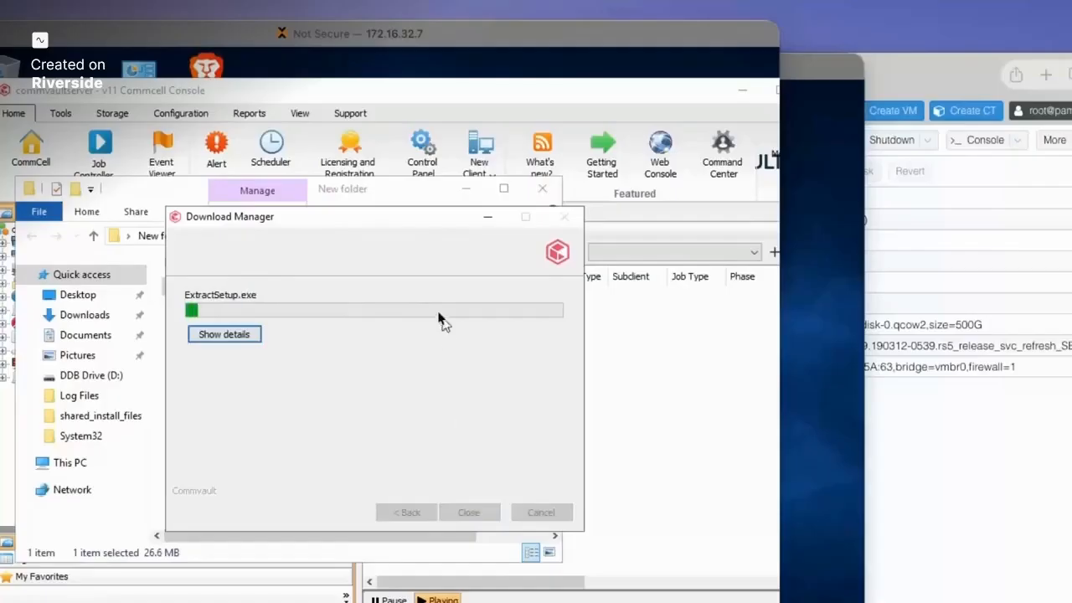
- Watch the extraction details and dismiss the missing GxSplash.exe shortcut warning
click(255, 337)
drag(360, 217, 319, 184)
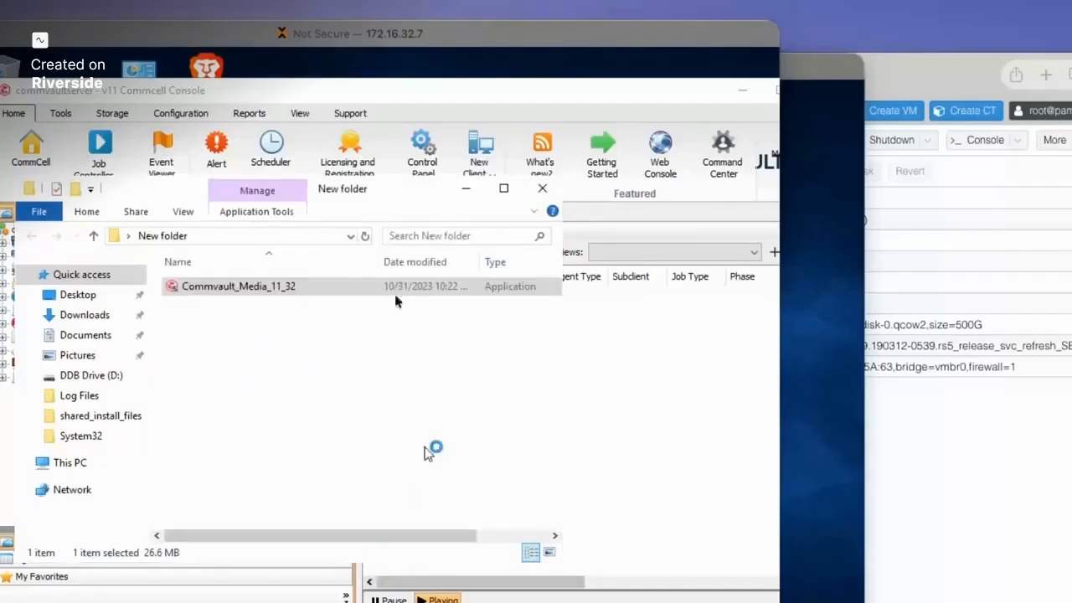
drag(313, 94, 310, 65)
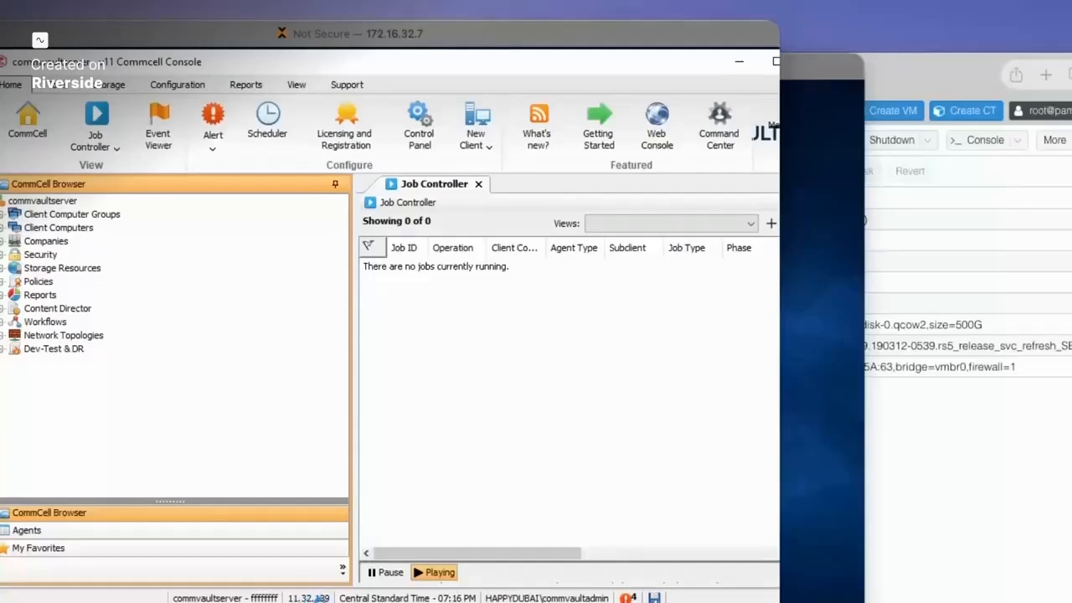
drag(344, 602, 345, 557)
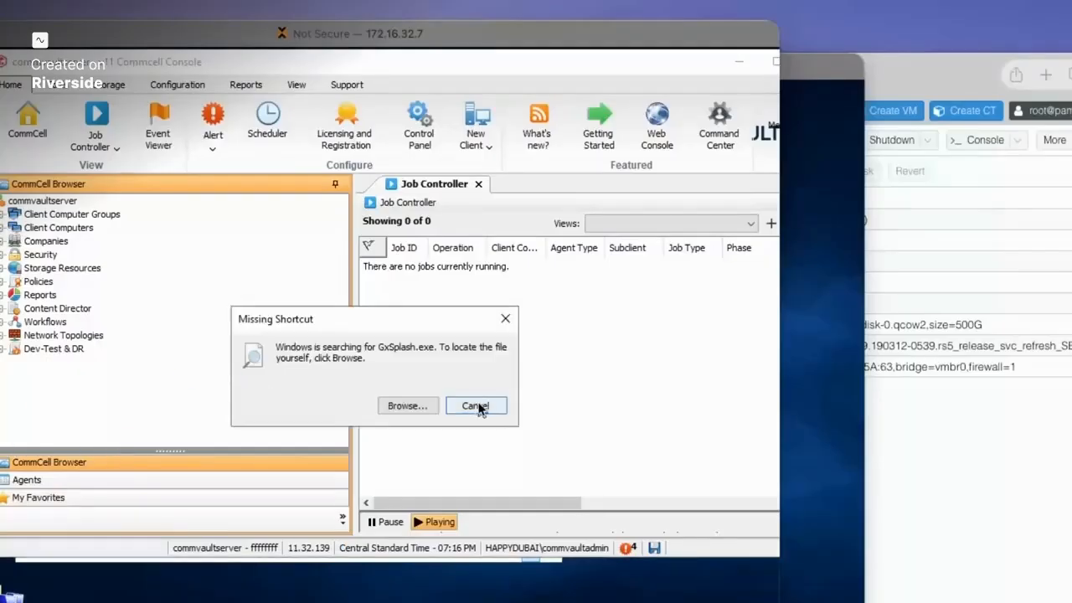
click(475, 406)
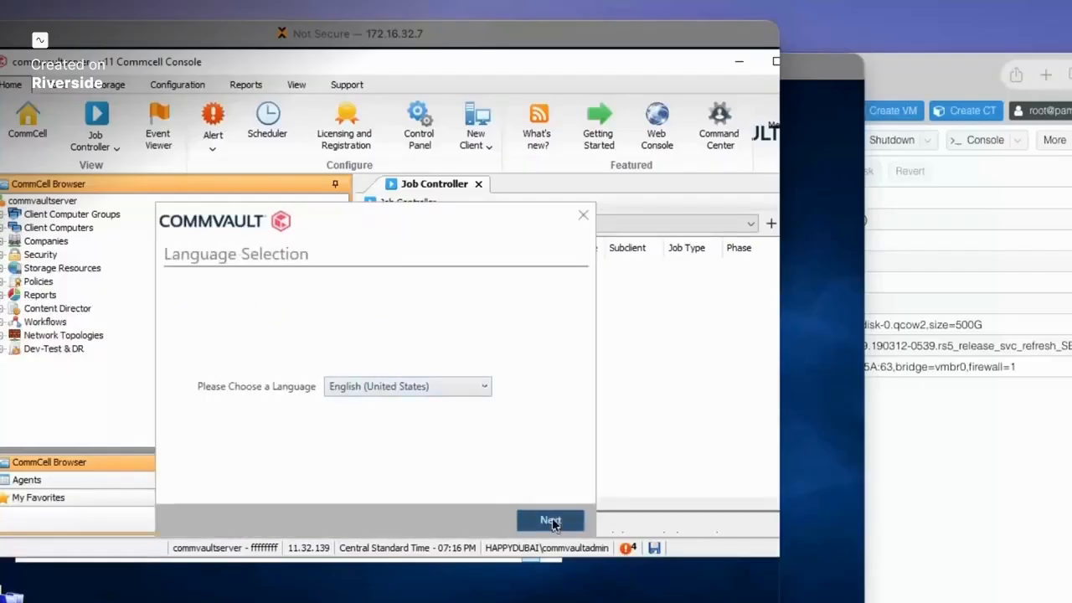
- Accept the licence terms and choose Maintenance Release 139
click(550, 522)
click(355, 411)
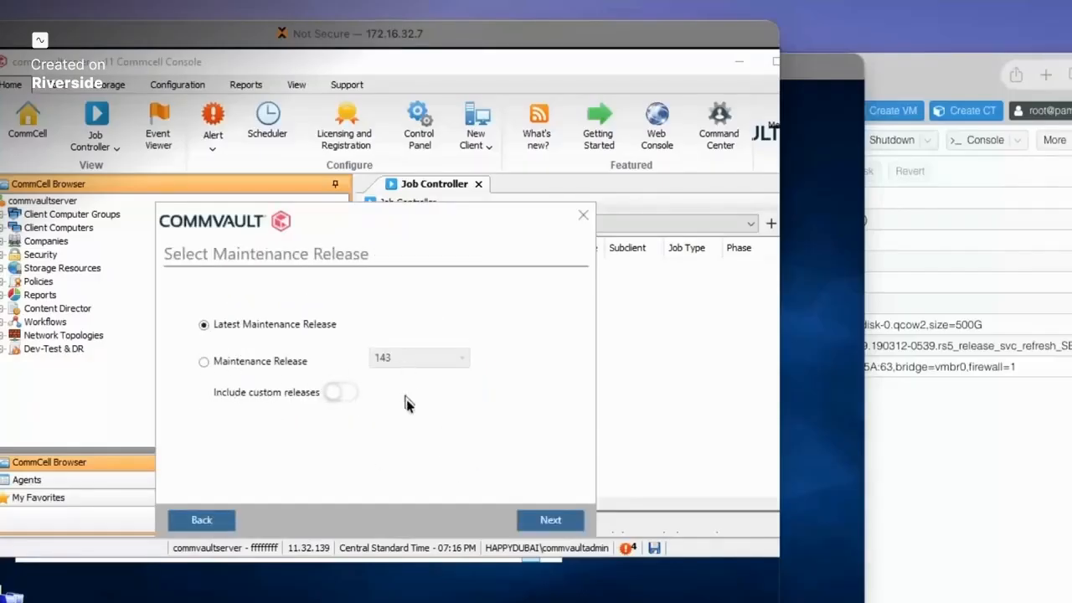
click(288, 362)
click(407, 360)
click(407, 391)
click(549, 521)
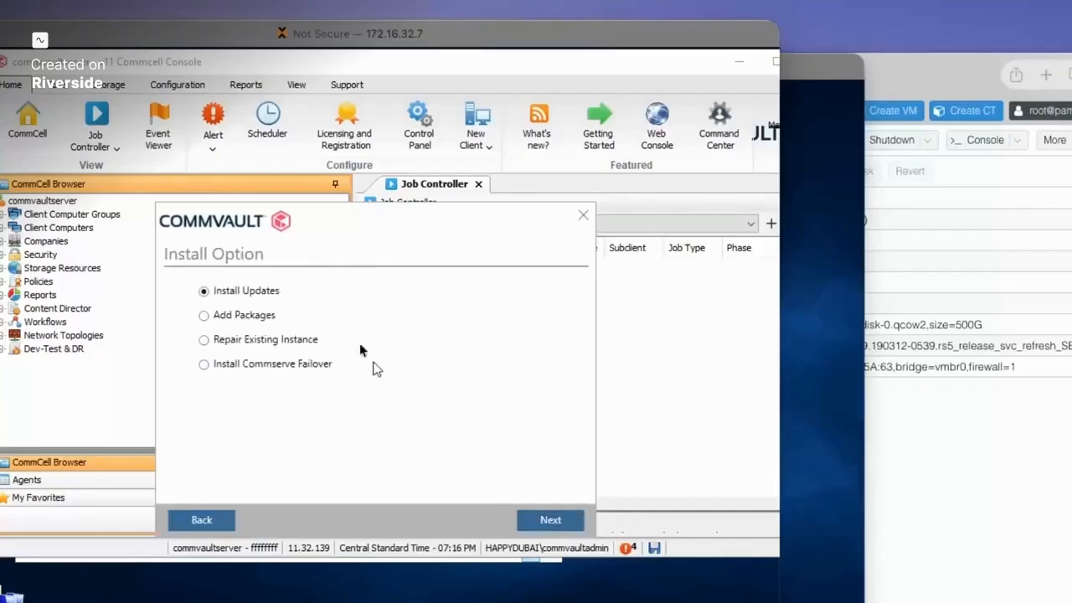
- Select Install Commserve Failover, keeping the ContentStore2 install path
click(206, 366)
drag(64, 44, 158, 41)
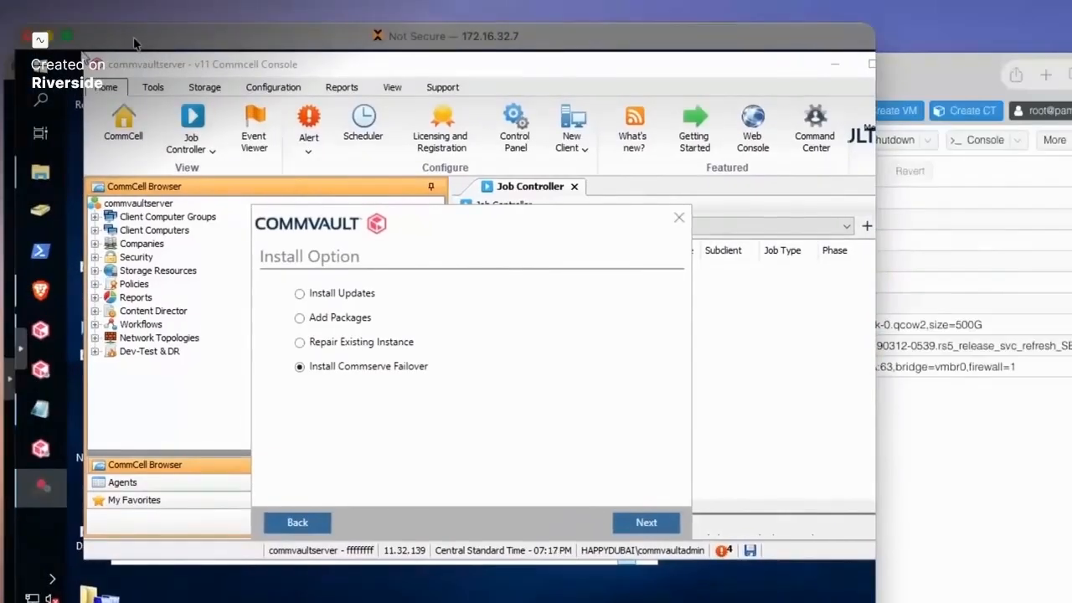
drag(134, 43, 82, 41)
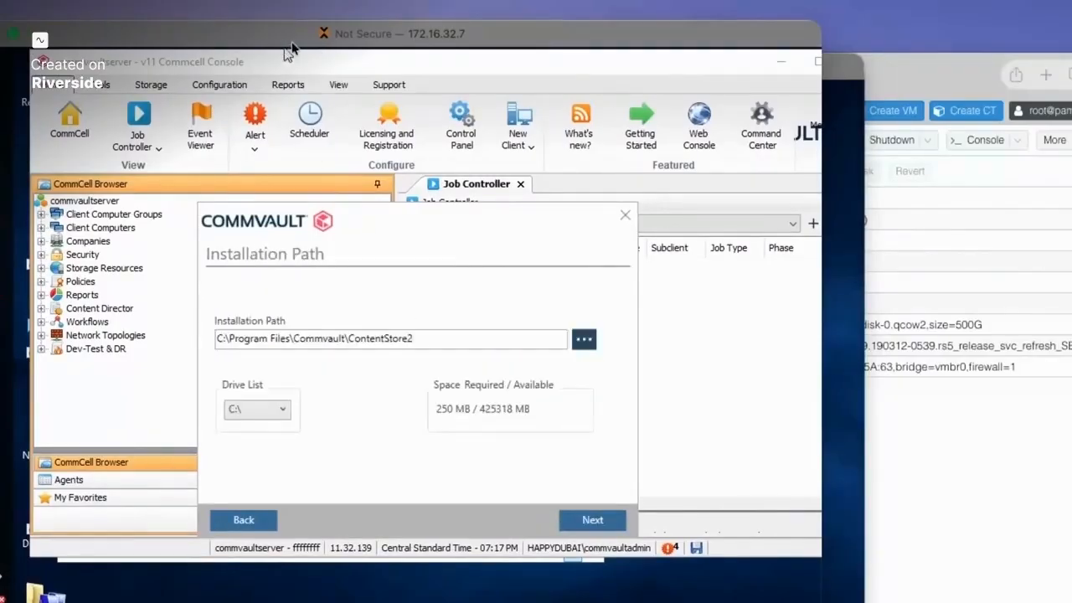
drag(290, 50, 257, 48)
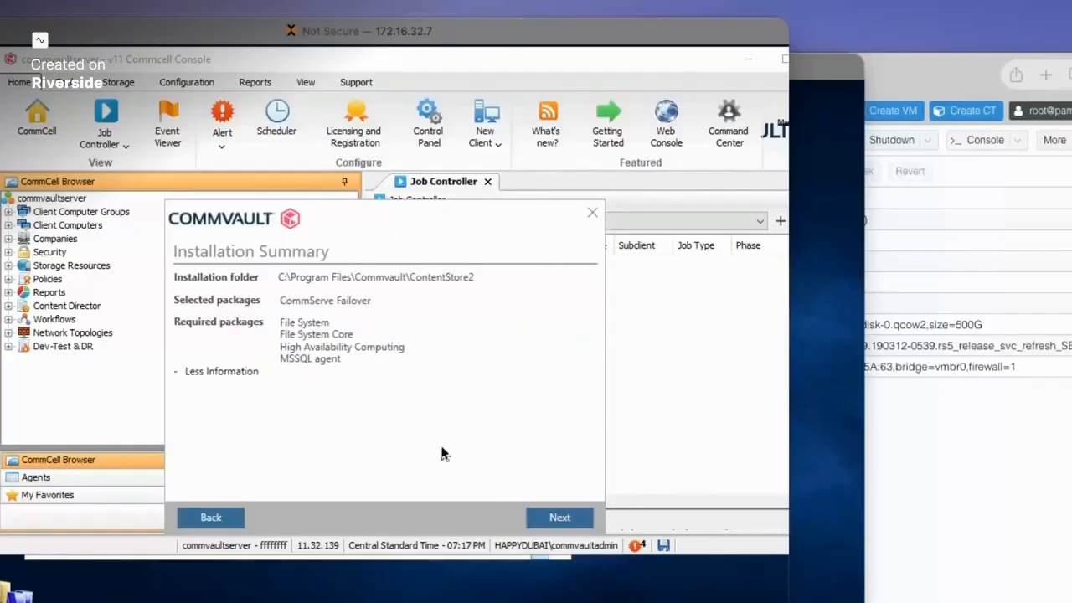
- Start the failover package install and let it run until Client Computer Information shows commvaultserver_2
click(558, 518)
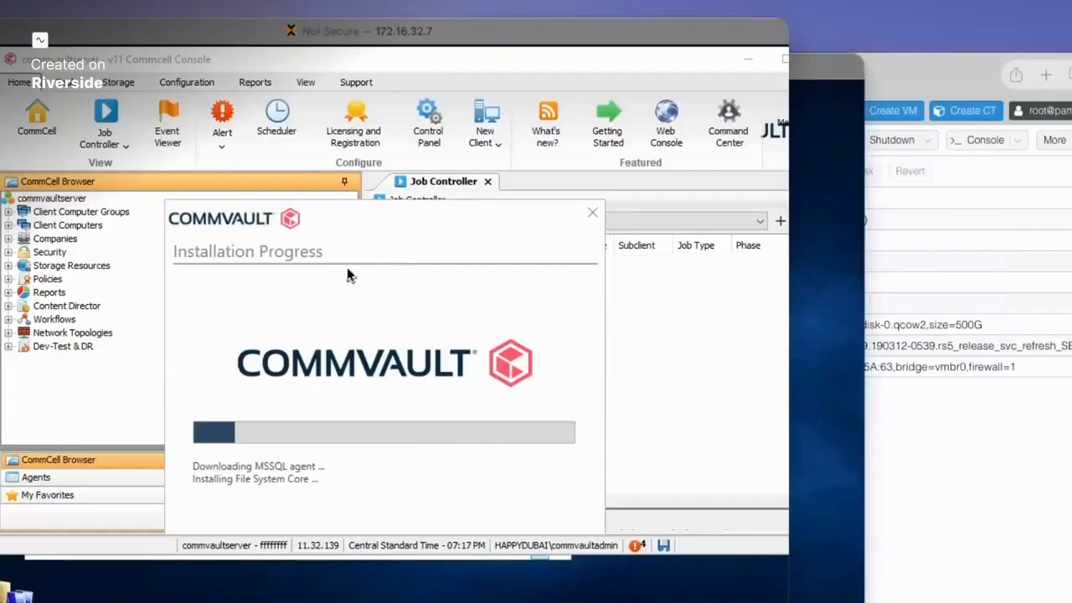
drag(383, 212, 331, 193)
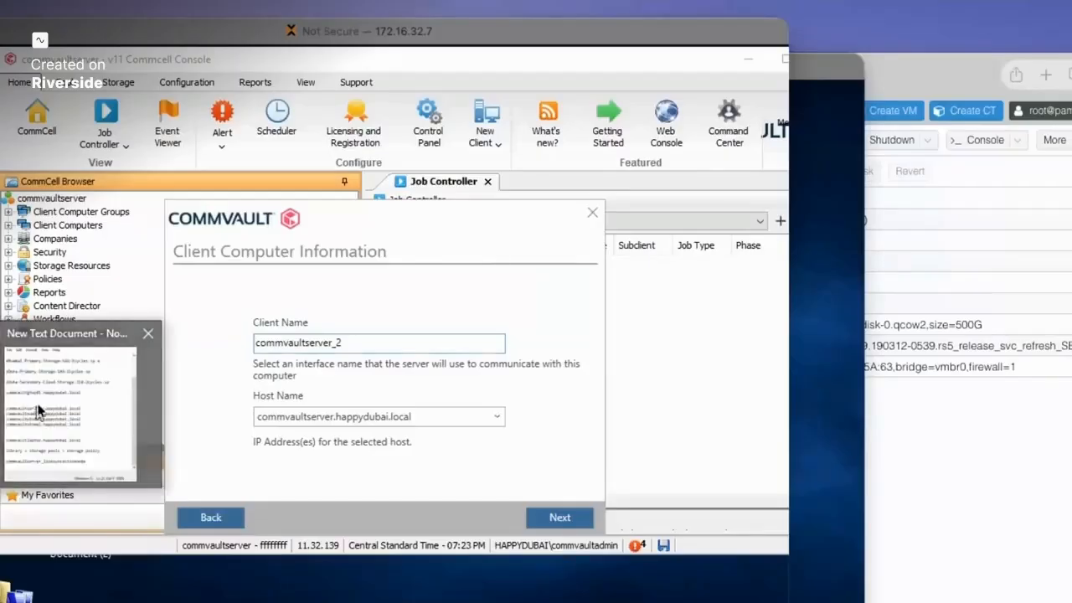
- Select the activenode suffix in the host-name notes
click(40, 412)
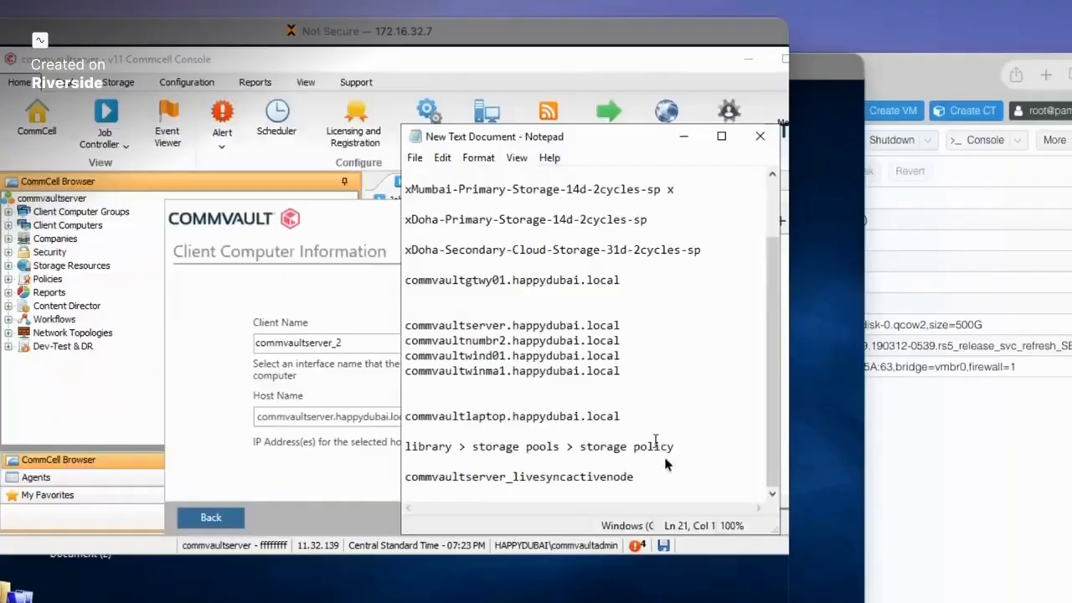
drag(651, 480, 512, 478)
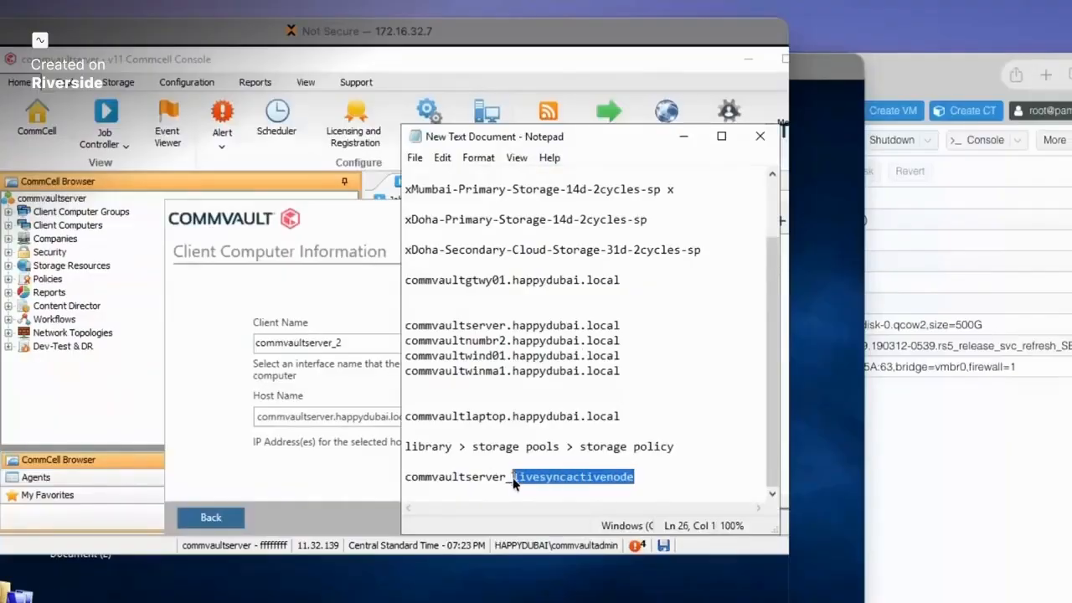
click(660, 431)
drag(559, 477, 634, 481)
- Rename the client to commvaultserver_2_activenode and continue to Server Information
click(355, 382)
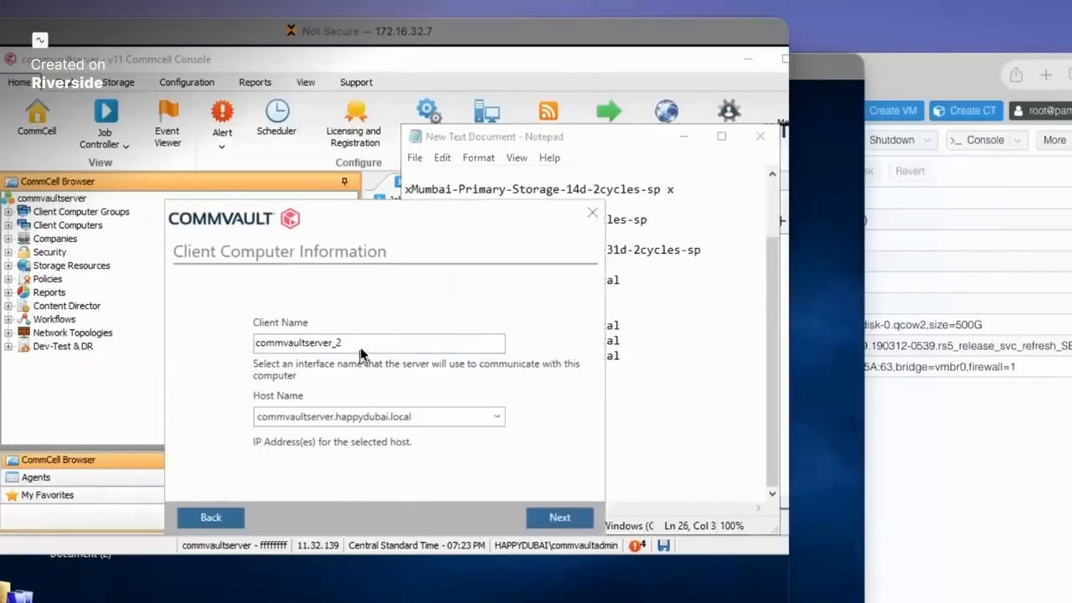
click(368, 348)
text(_activenode)
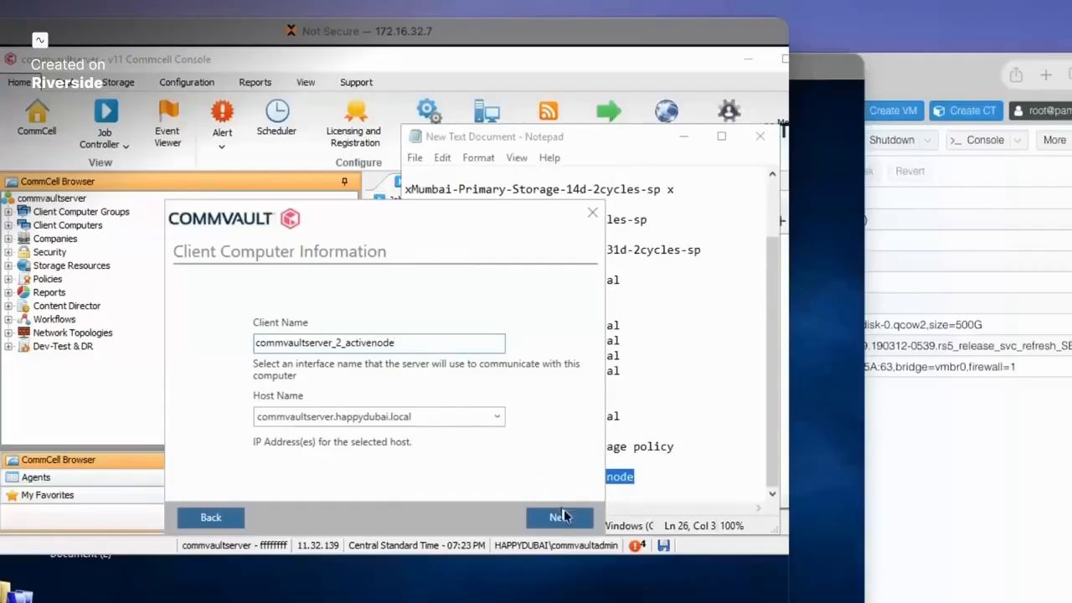
click(684, 136)
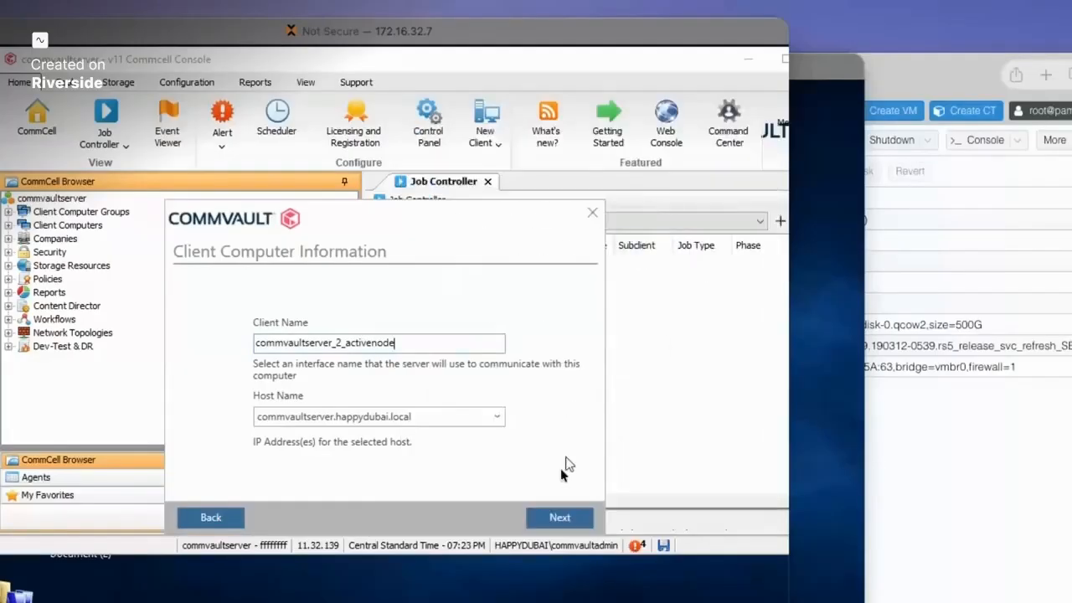
click(559, 517)
- Confirm CommServe host commvaultserver.happydubai.local and authenticate with the administrator username and password
click(297, 352)
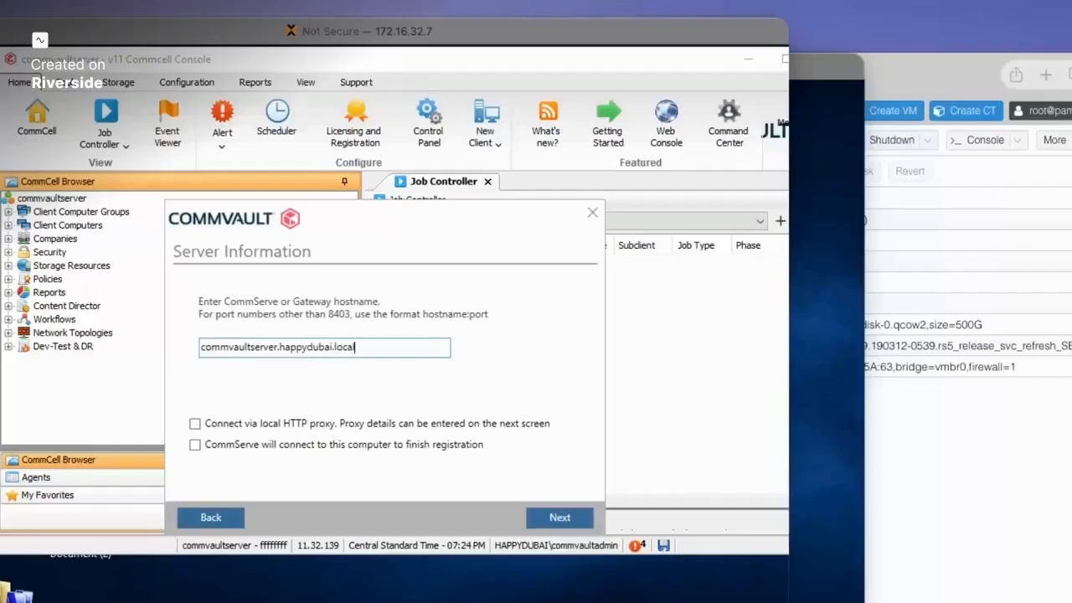
click(559, 518)
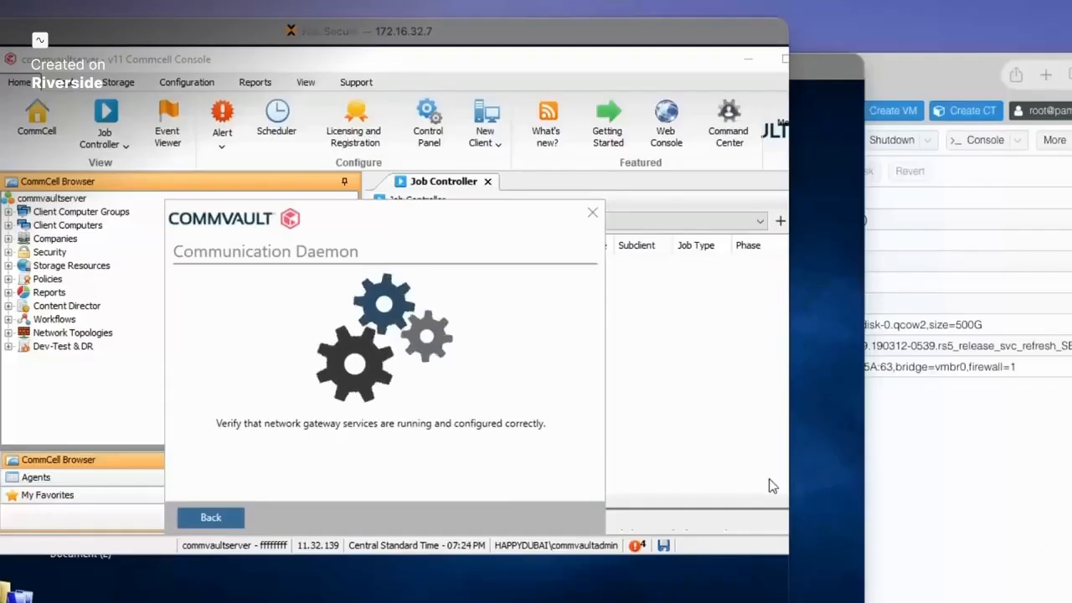
click(333, 326)
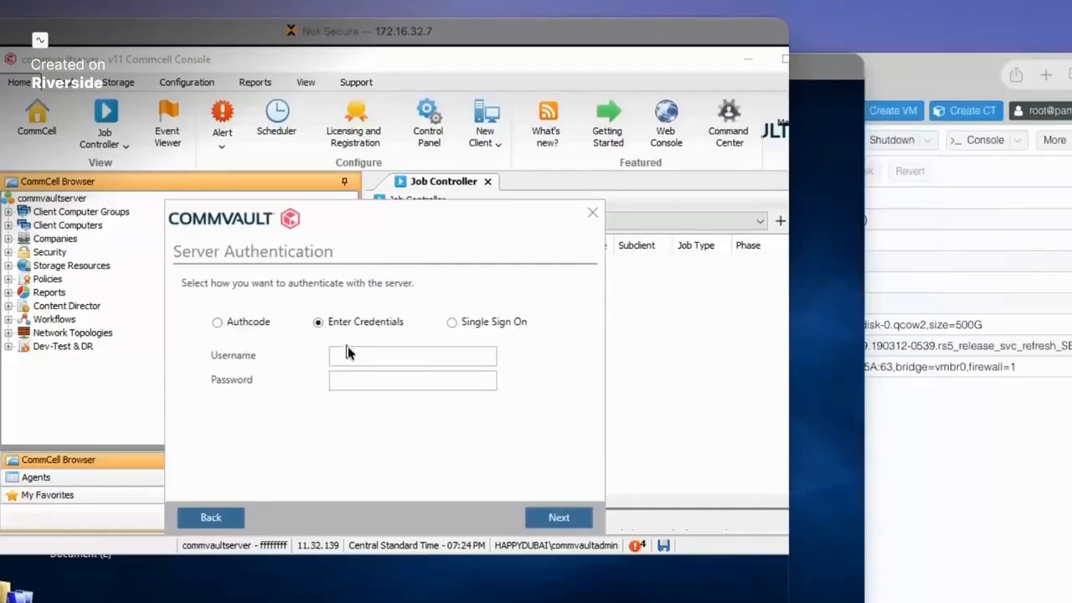
click(350, 353)
text(admin)
key(Tab)
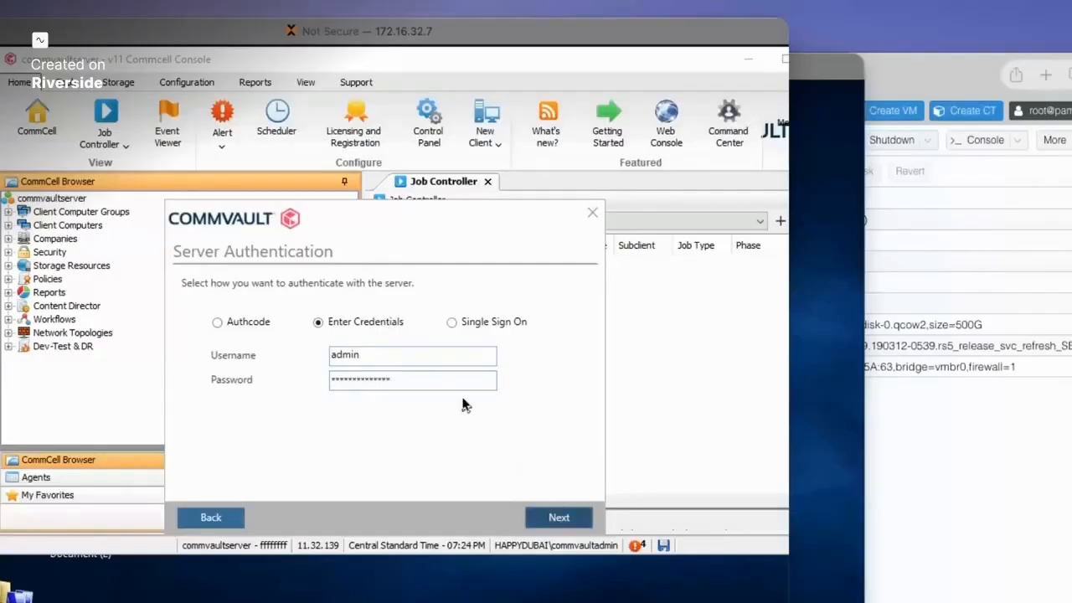
key(Return)
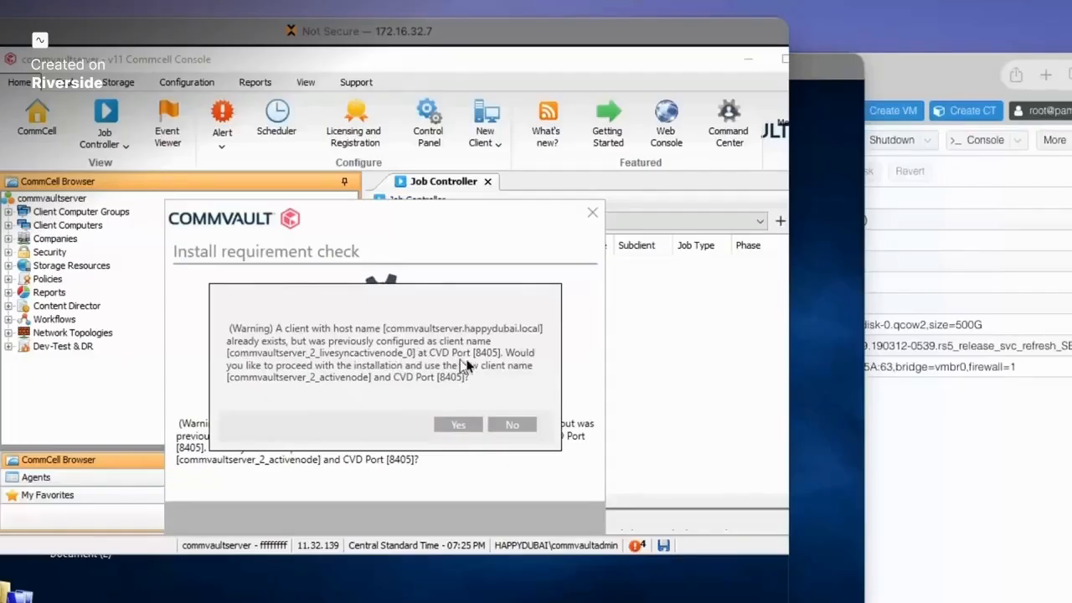
- Accept the new client name despite the existing client, install updates and configuration, and finish
click(458, 427)
click(556, 518)
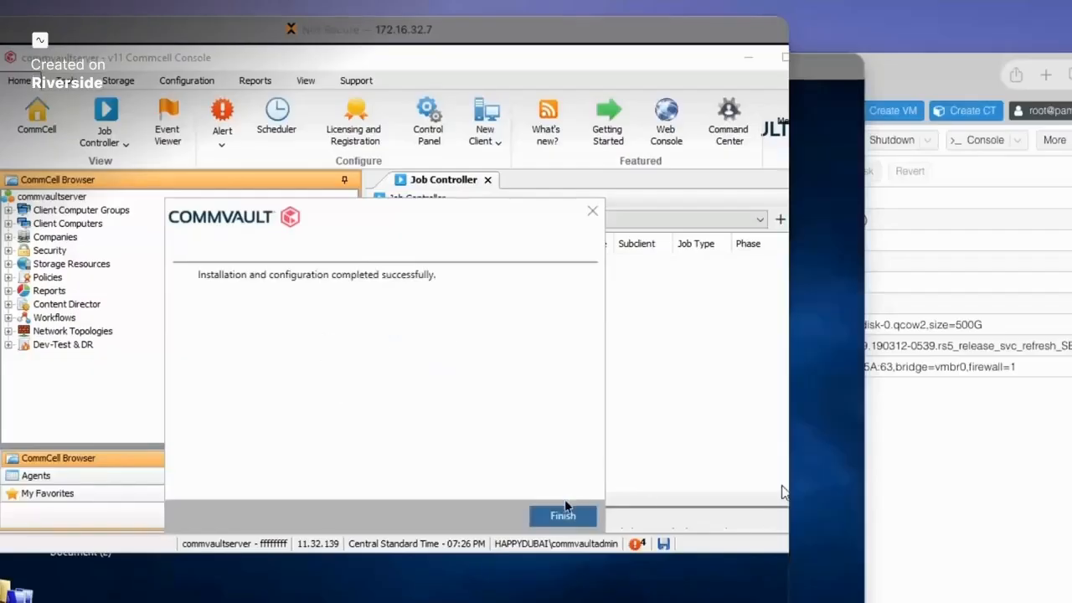
click(567, 515)
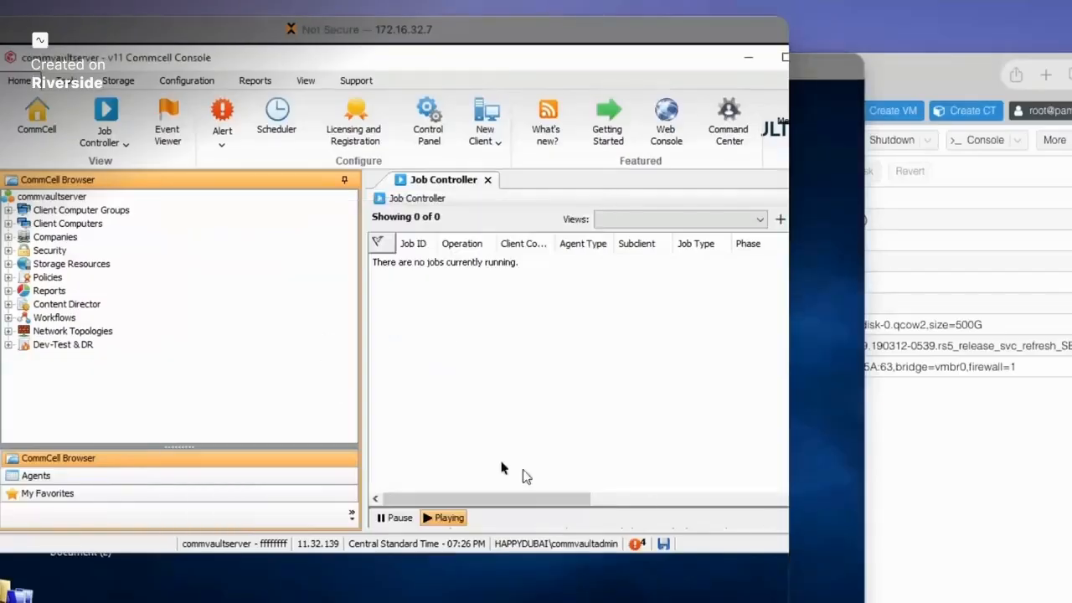
- Recheck CommServe LiveSync in Control Panel and dismiss the standby-node and failover-package warning again
click(427, 117)
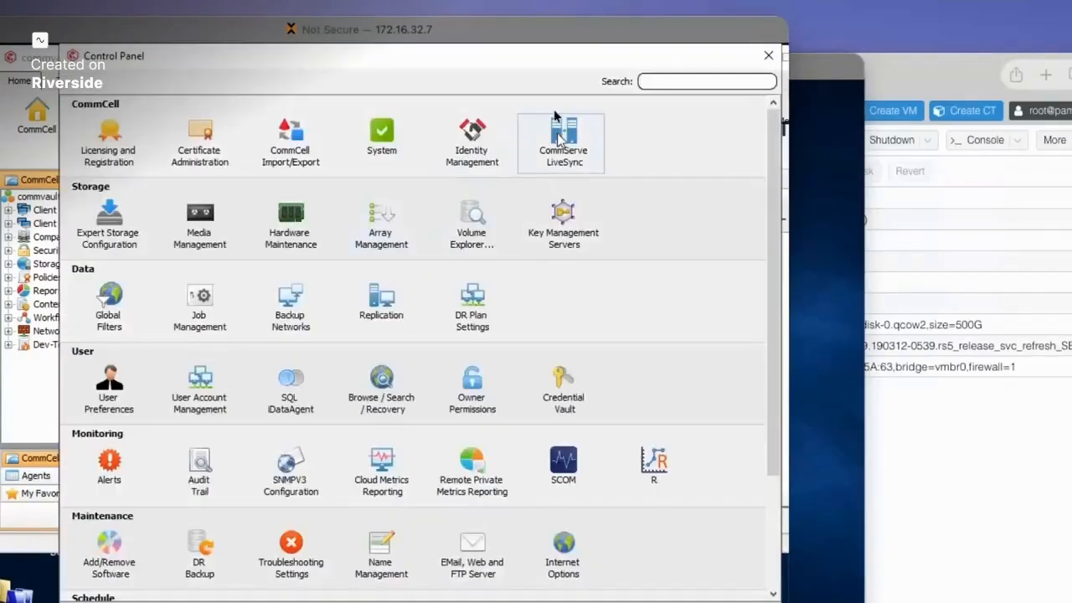
drag(508, 67, 339, 70)
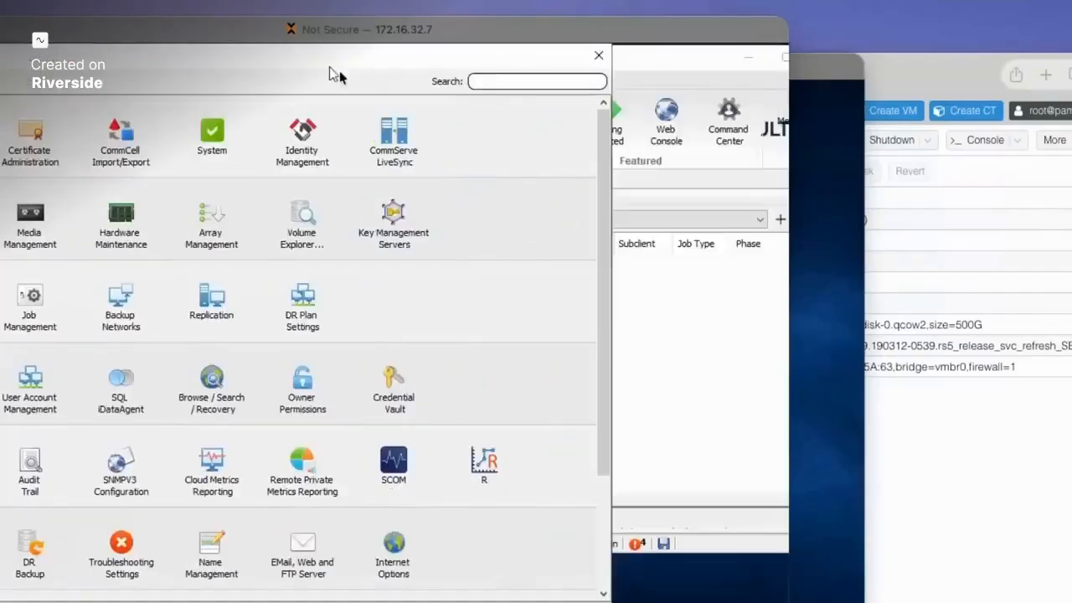
double_click(389, 151)
drag(393, 332, 310, 321)
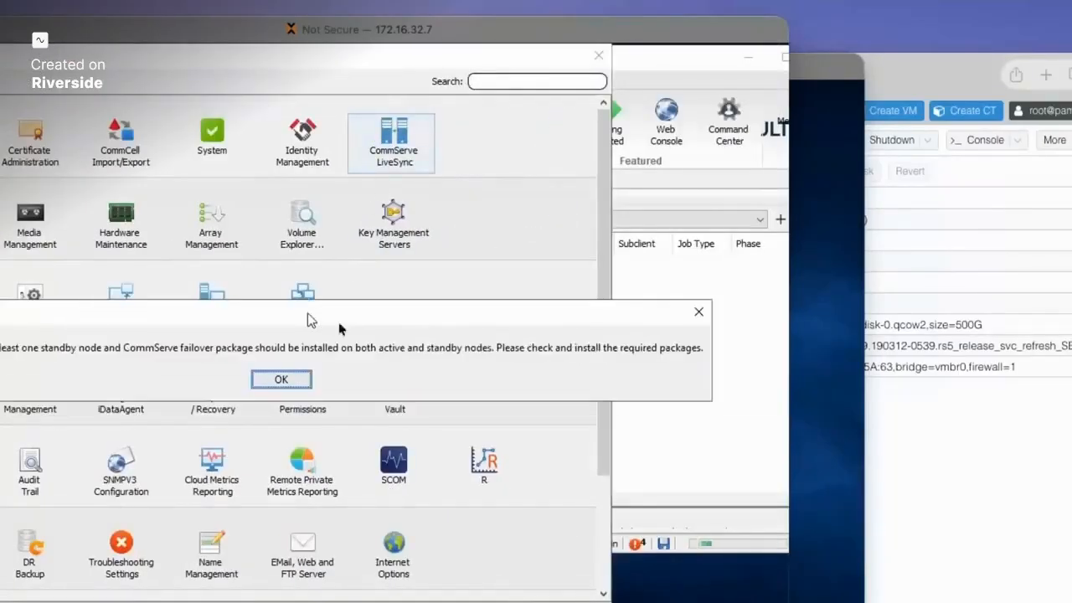
click(696, 318)
click(598, 55)
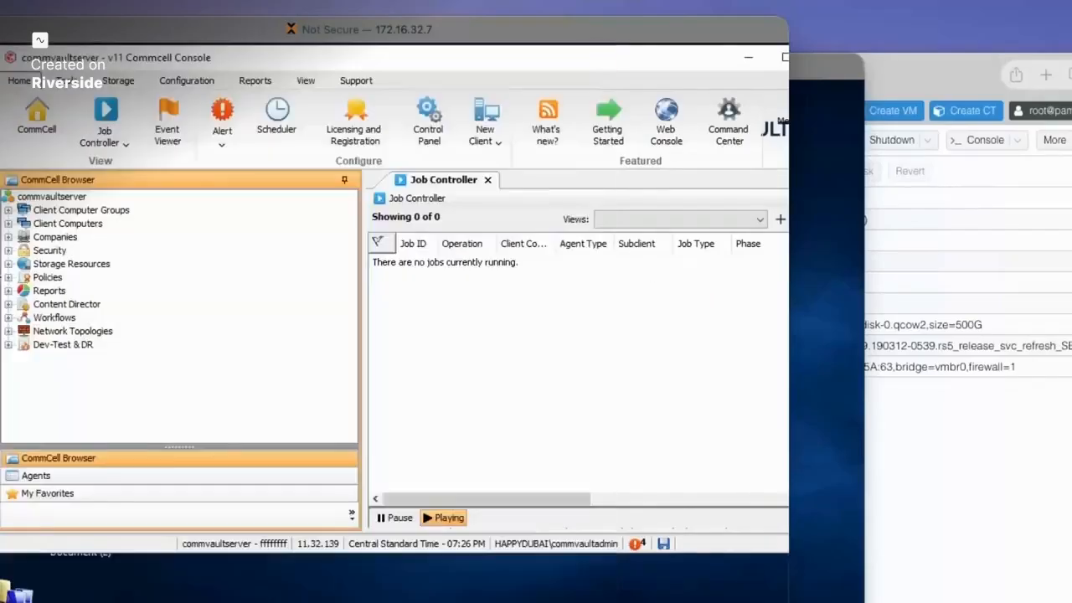
click(3, 598)
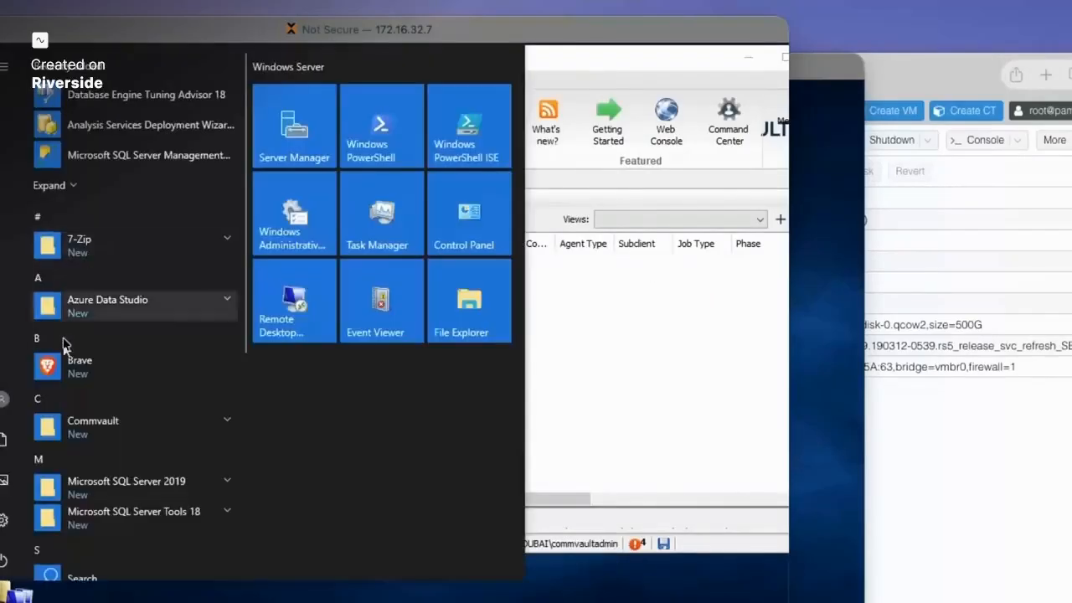
- Launch Commvault Process Manager as administrator and review the active node's processes and services
click(137, 423)
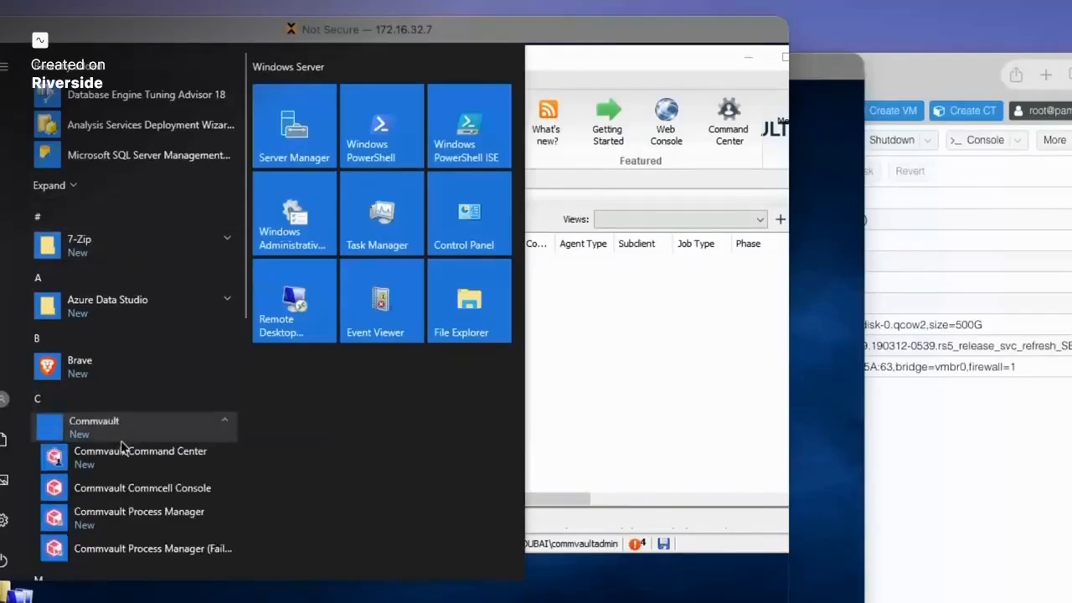
scroll(151, 414, down, 2)
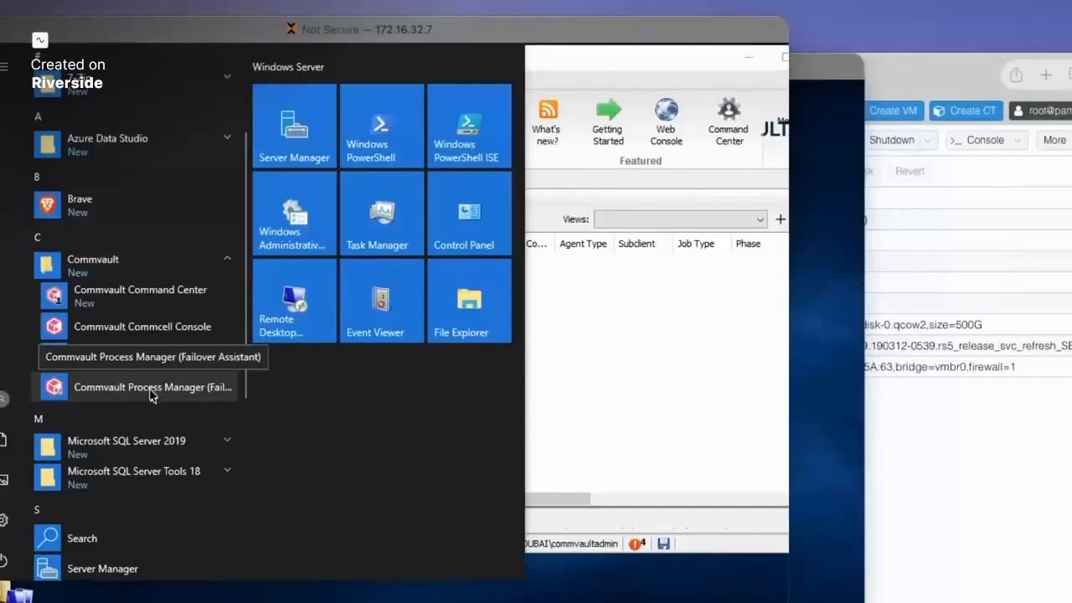
click(139, 396)
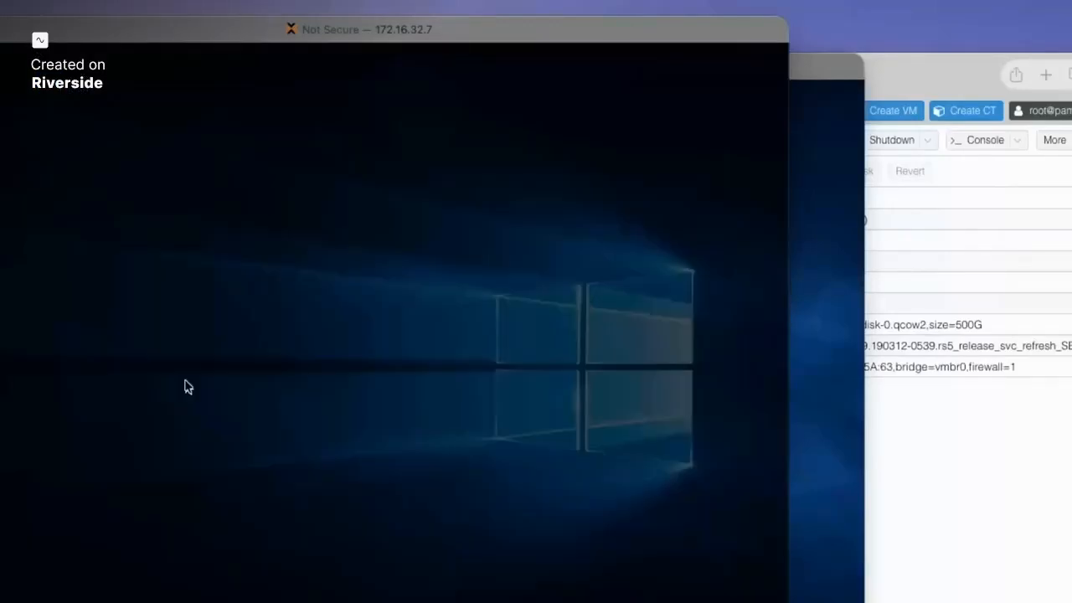
click(260, 472)
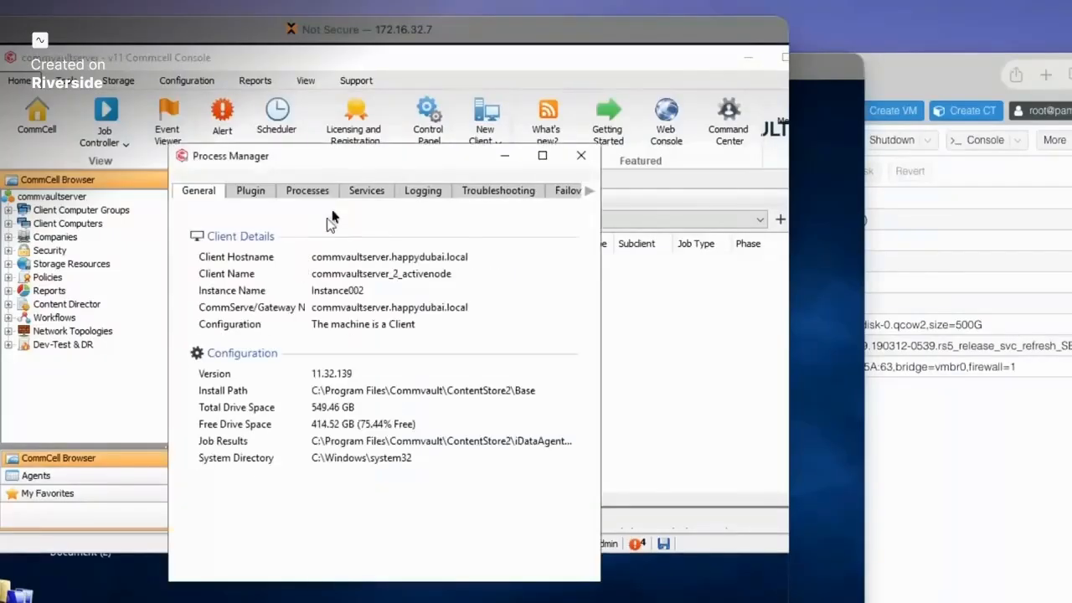
click(323, 193)
click(366, 193)
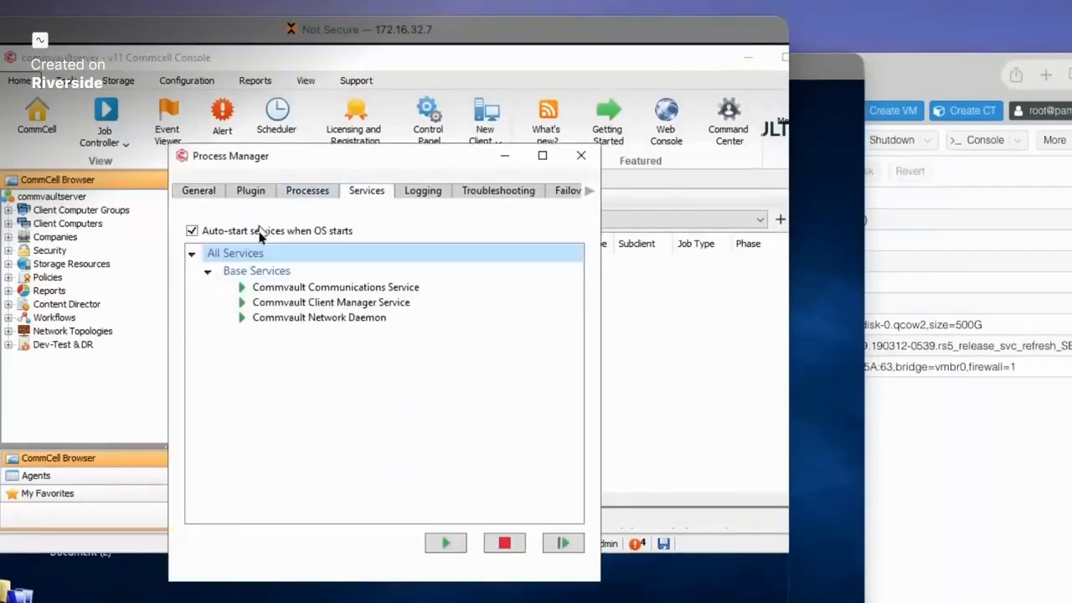
- Inspect the Failover Assistant with Test failover type and no target nodes, then close Process Manager
click(560, 190)
click(408, 360)
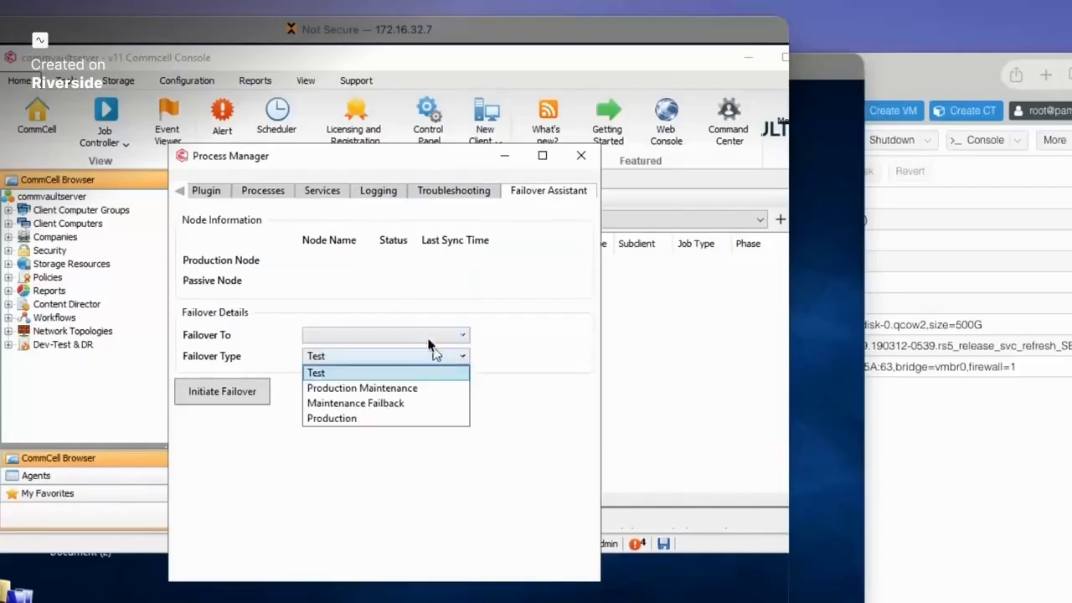
click(416, 337)
click(409, 339)
click(344, 332)
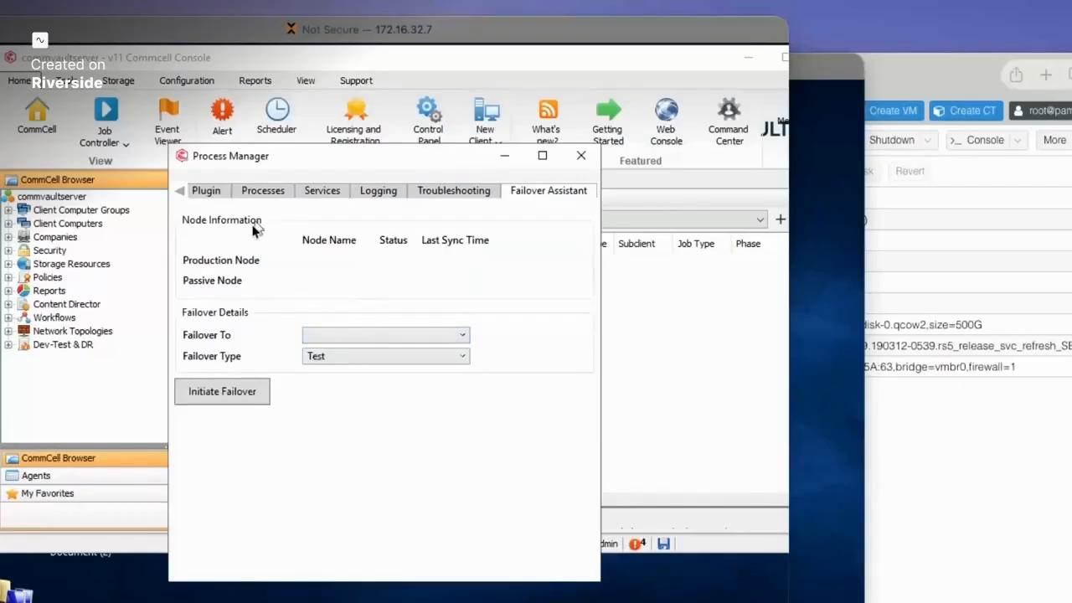
click(214, 191)
click(266, 191)
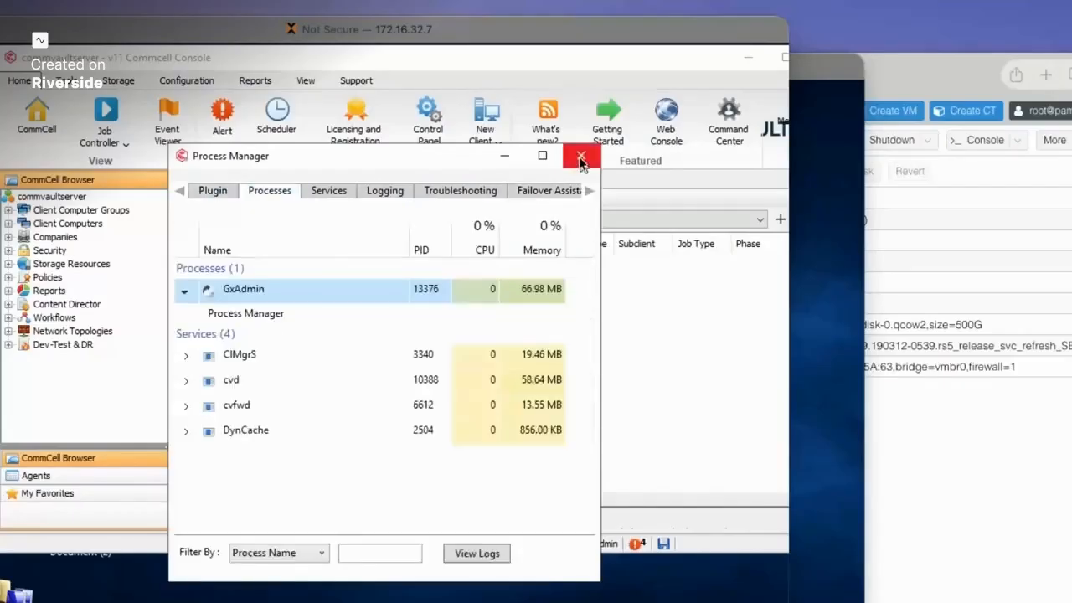
click(580, 155)
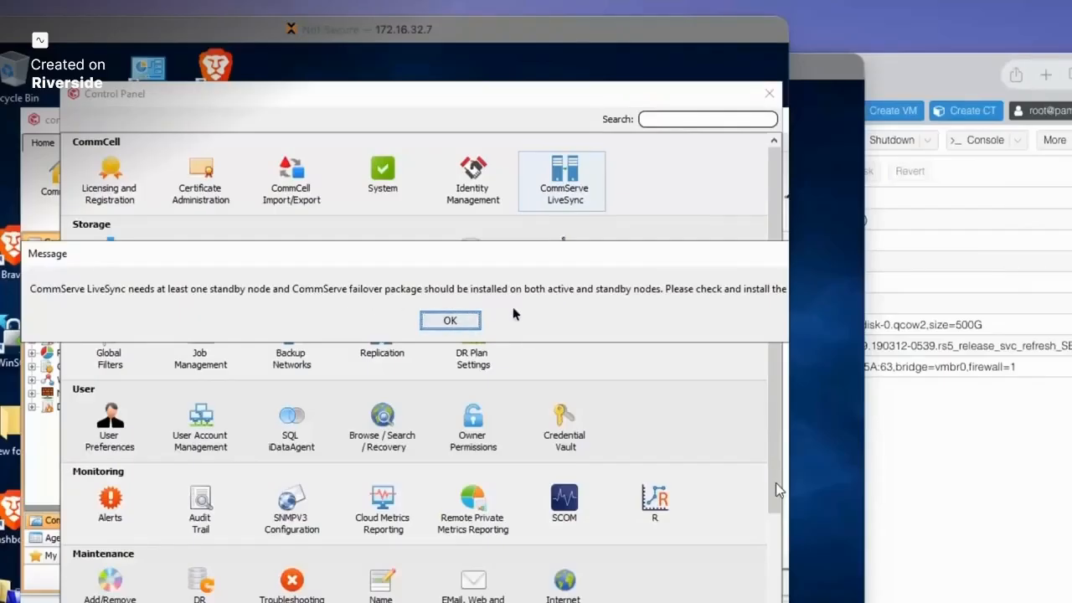
- Read and dismiss the LiveSync standby-node and failover-package warning, then close the Control Panel
mouse_move(390, 243)
mouse_down()
mouse_move(351, 258)
mouse_move(466, 256)
mouse_move(394, 273)
mouse_move(416, 275)
mouse_move(402, 240)
mouse_up()
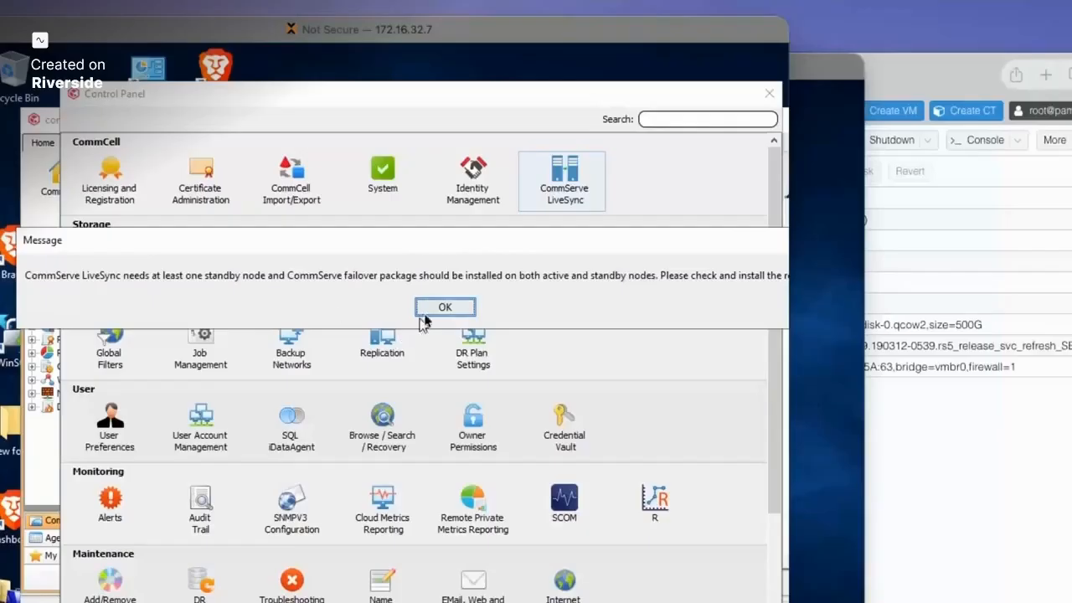
drag(472, 248, 461, 247)
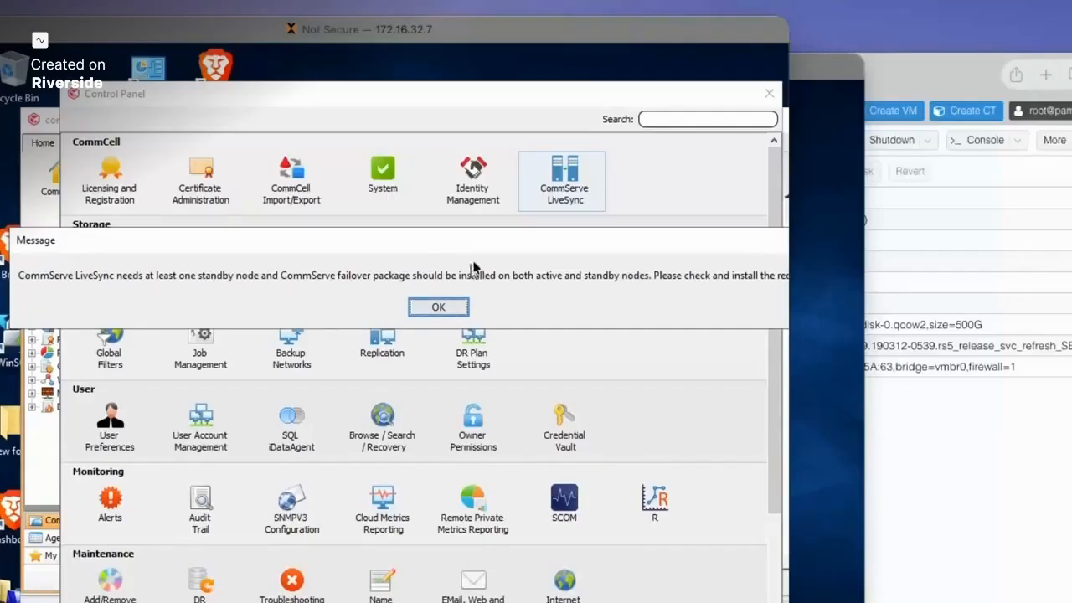
drag(511, 248, 469, 248)
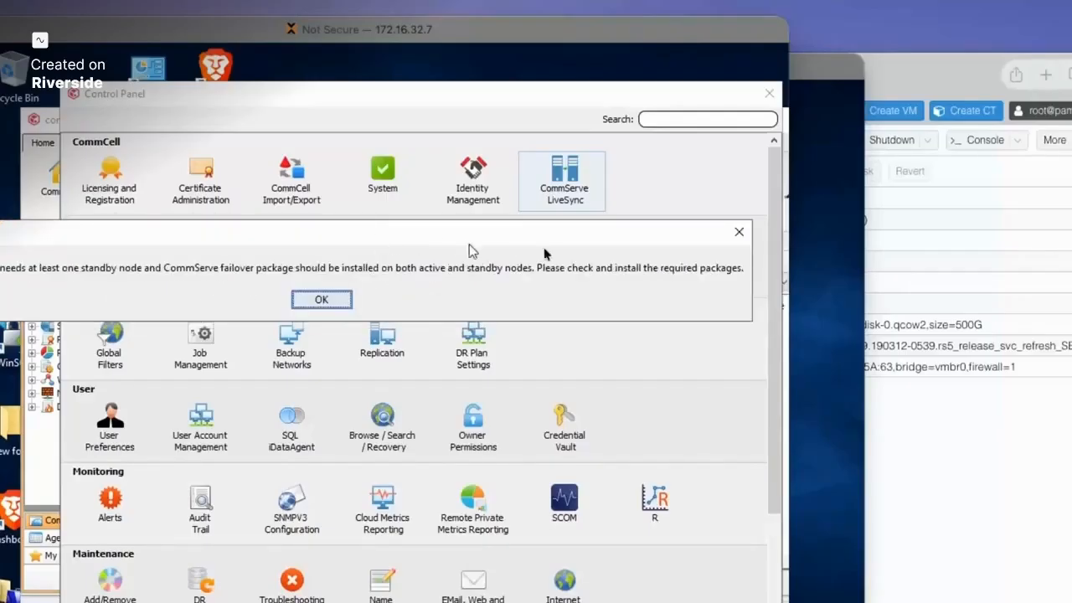
click(737, 232)
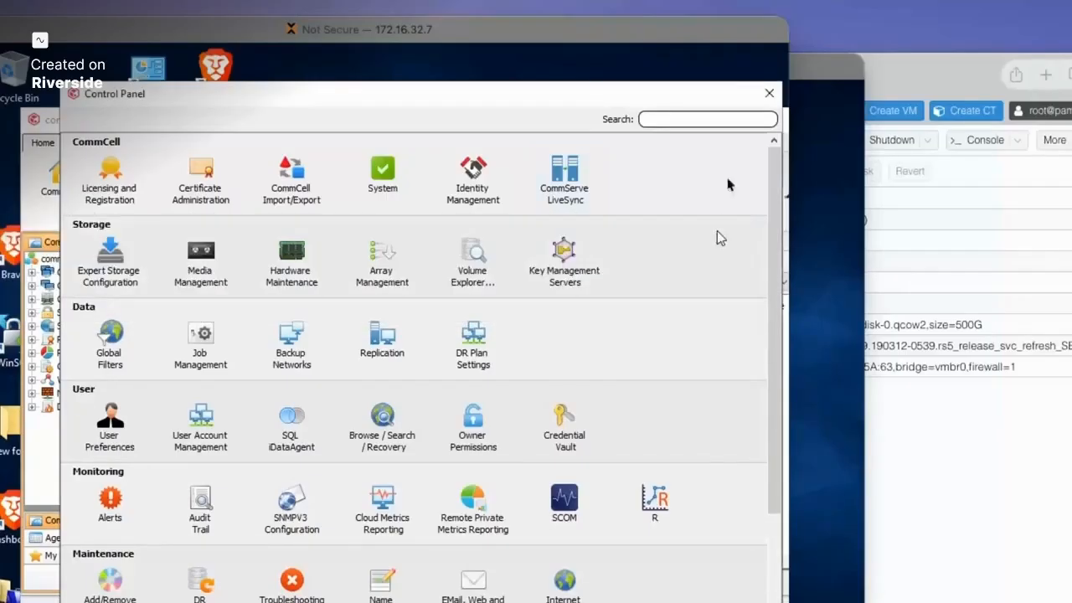
click(770, 93)
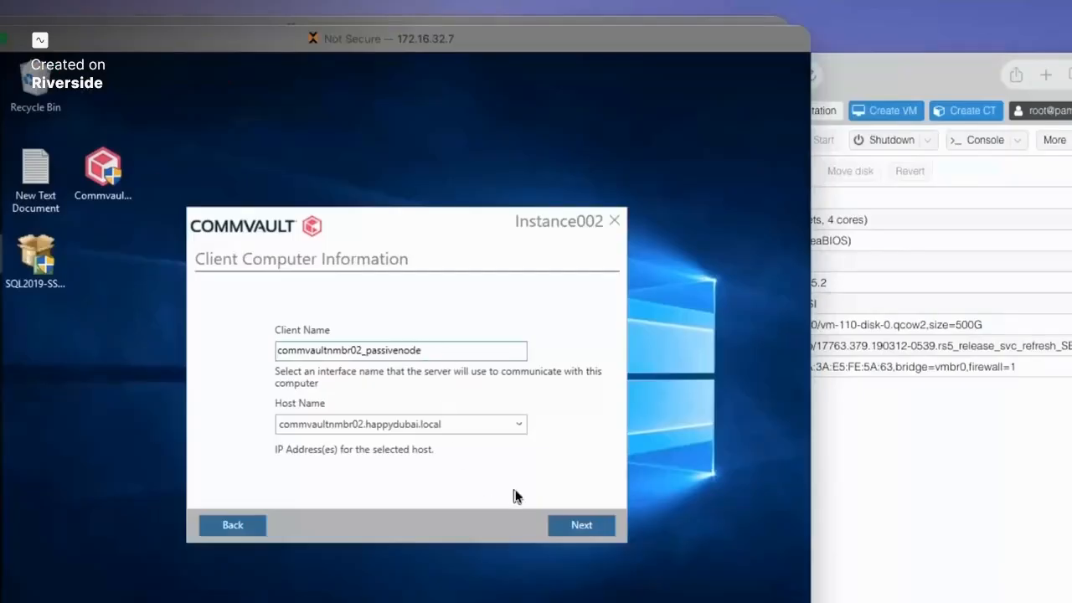
- Point the client at the CommServe host commvaultserver.happydubai.local
click(584, 533)
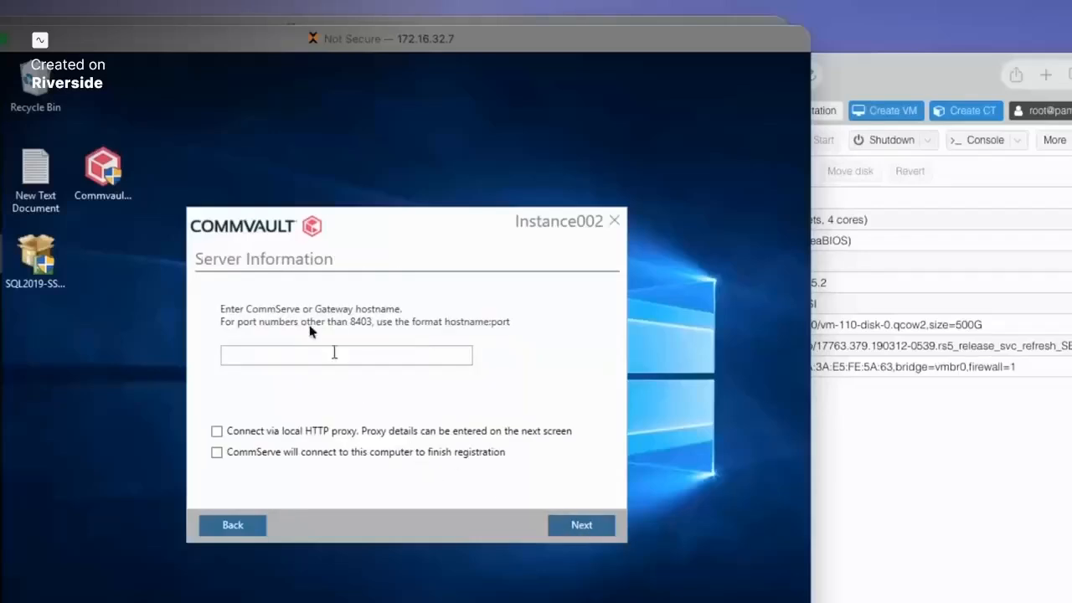
click(272, 356)
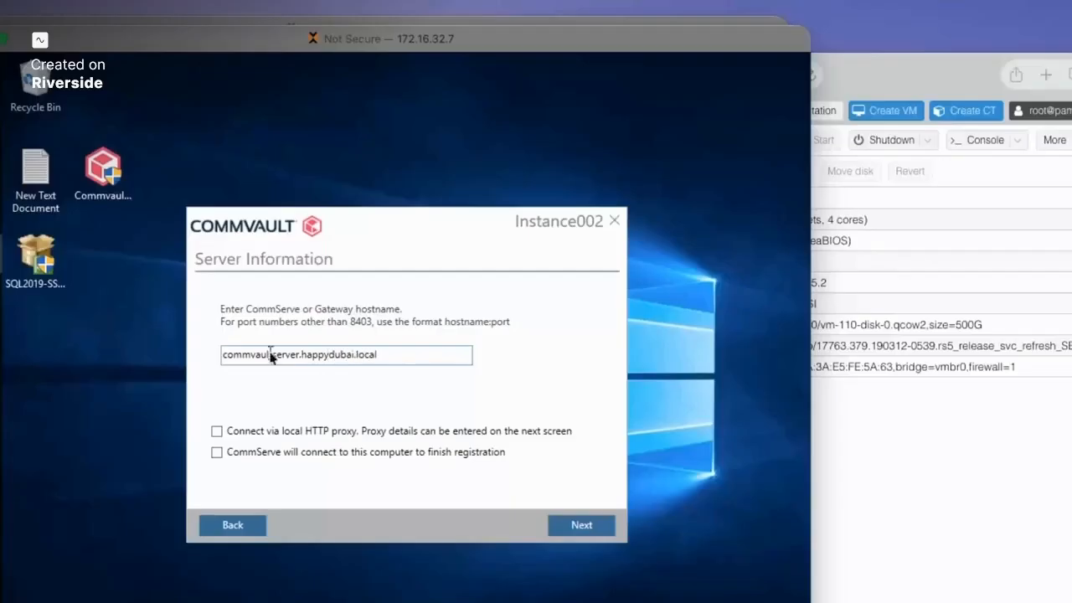
click(563, 523)
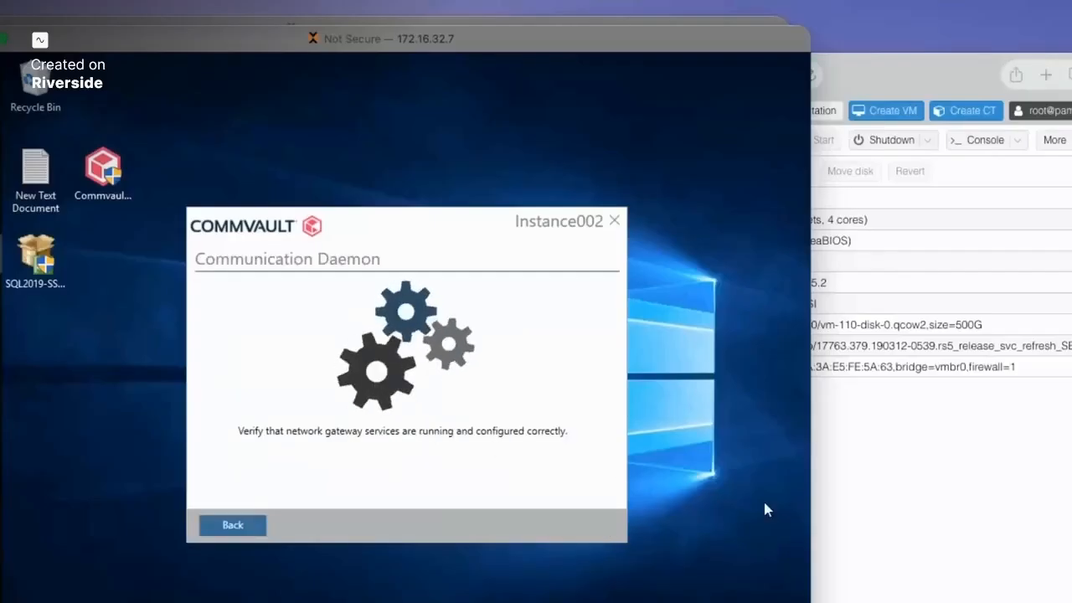
- Choose Enter Credentials and fill in the administrator username
click(367, 334)
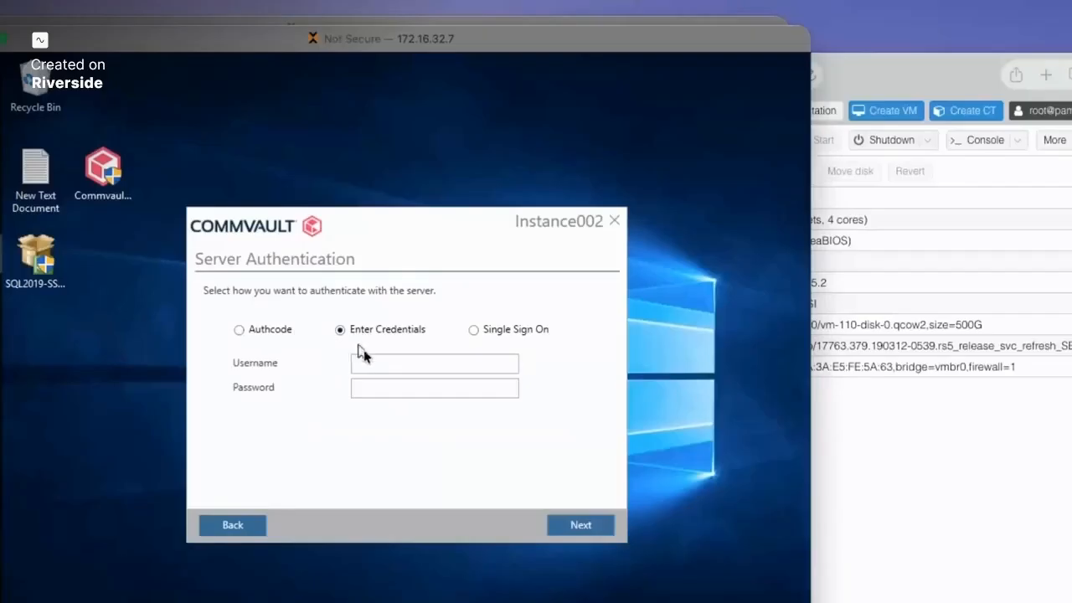
click(380, 360)
text(admin)
key(Tab)
- Enter the administrator password, submit it, and pass Additional Configuration while updates install
text(**************)
click(579, 525)
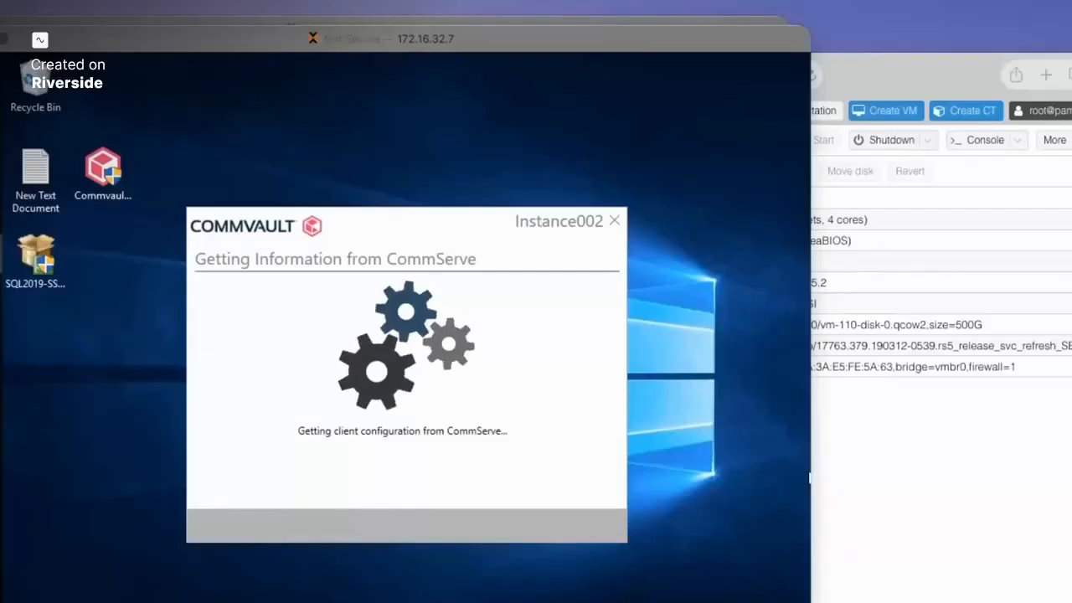
click(583, 528)
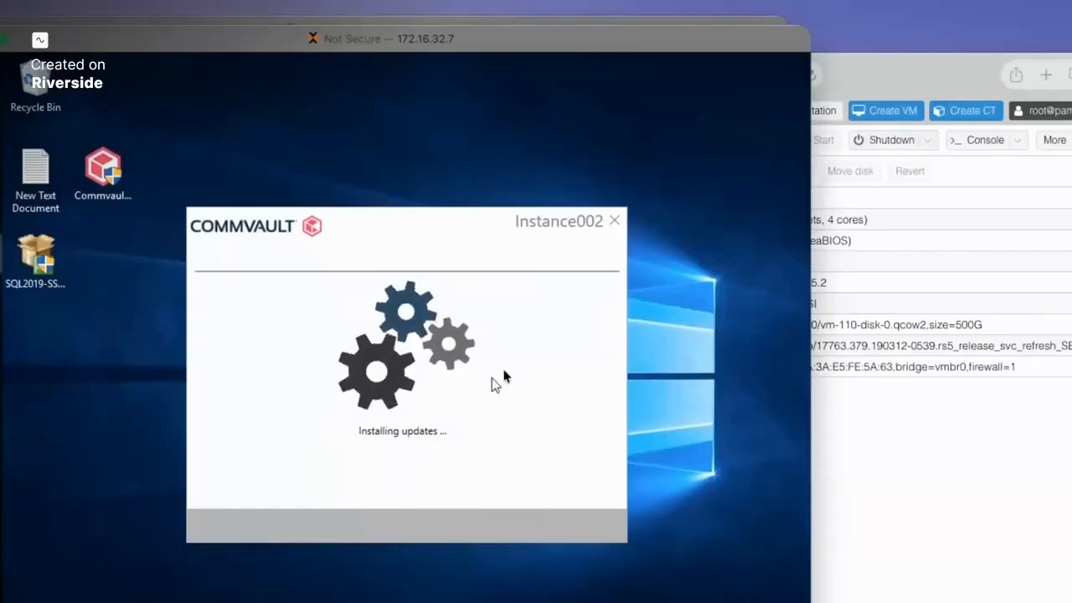
drag(467, 257, 407, 239)
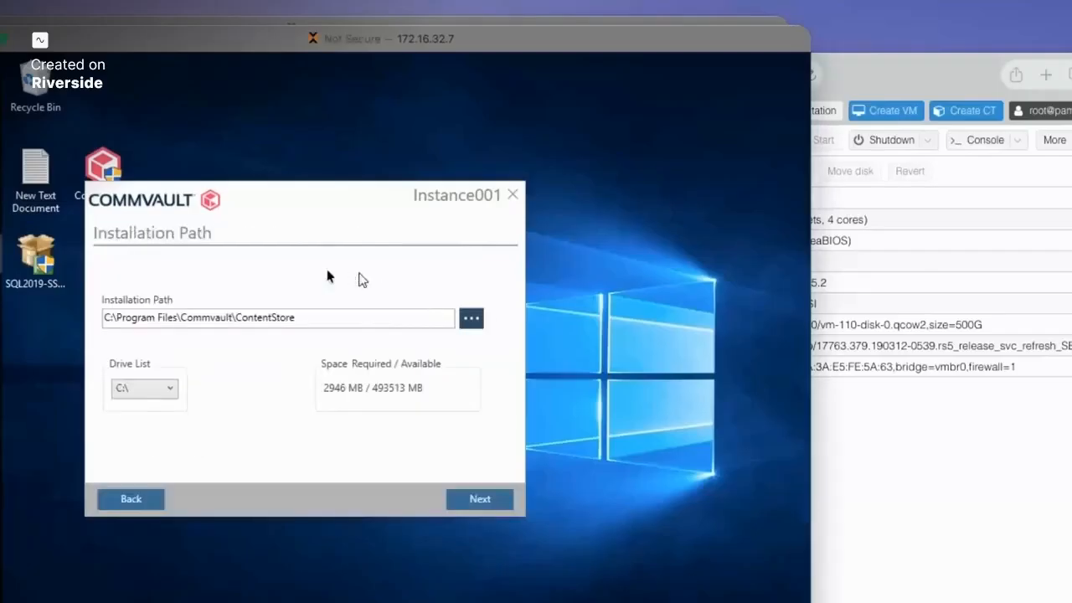
- Keep C:\Program Files\Commvault\ContentStore and the default data directory, confirming the system-drive warning
click(484, 502)
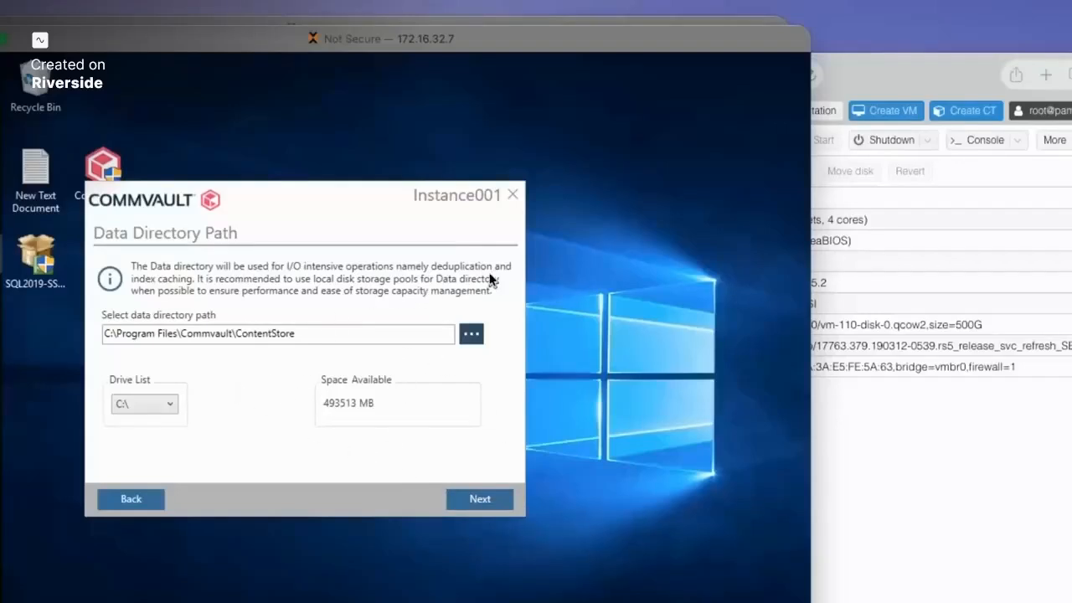
click(480, 503)
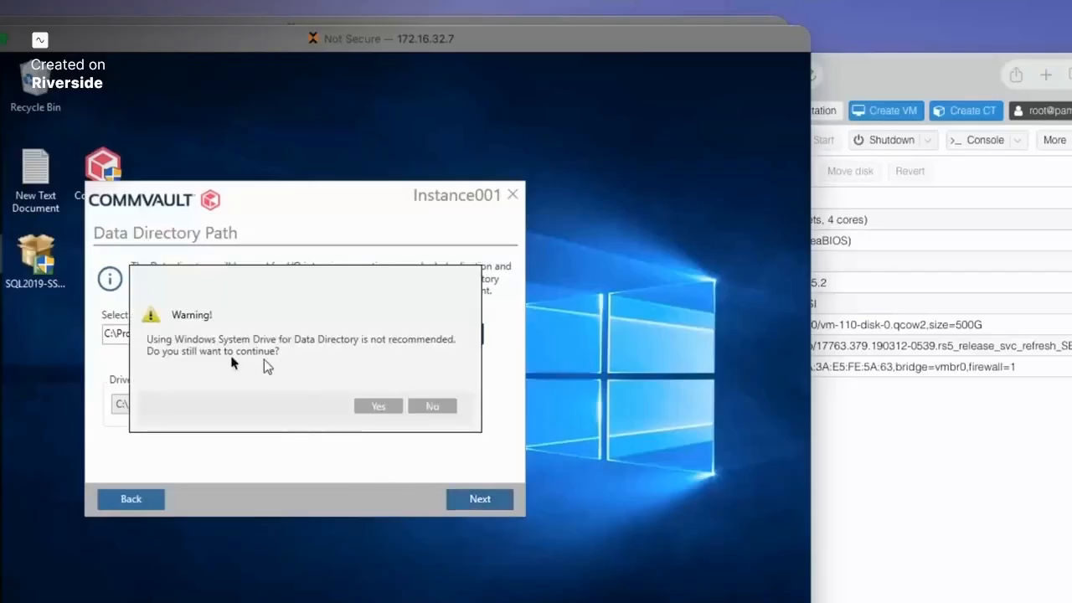
click(378, 407)
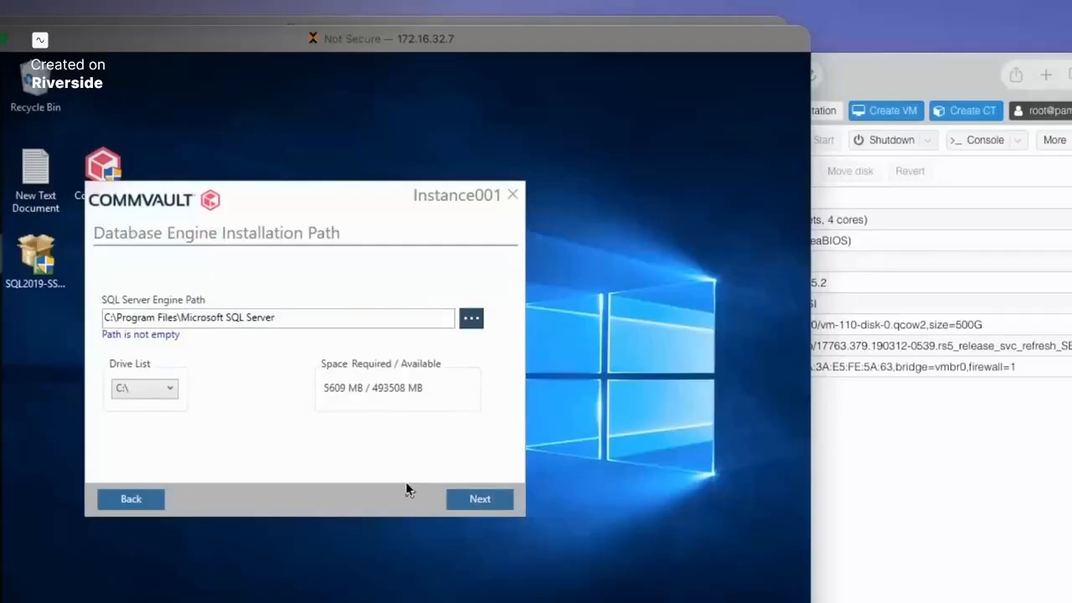
click(131, 499)
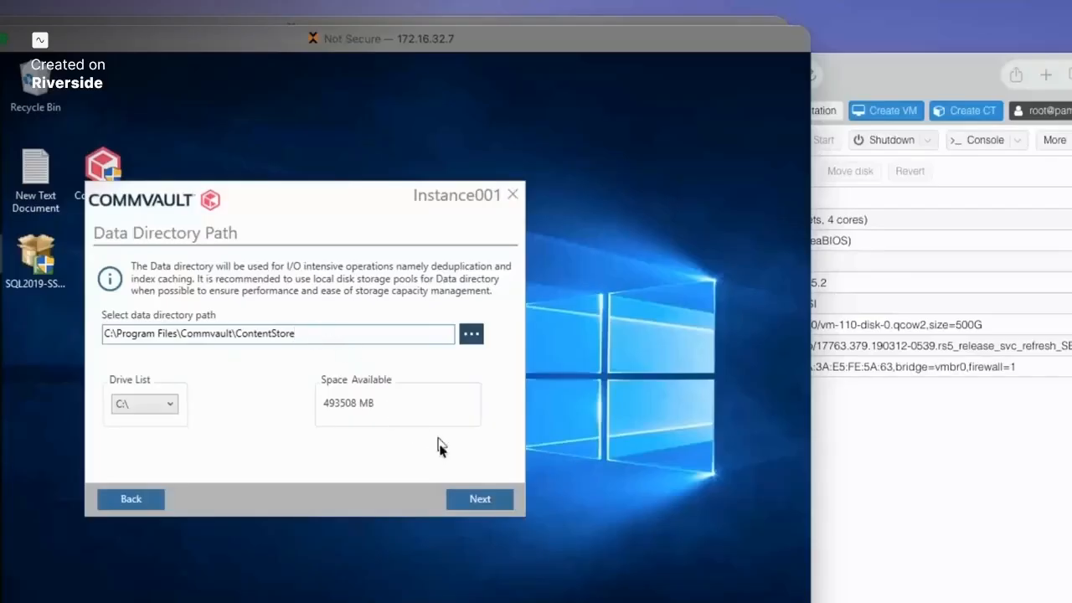
click(481, 502)
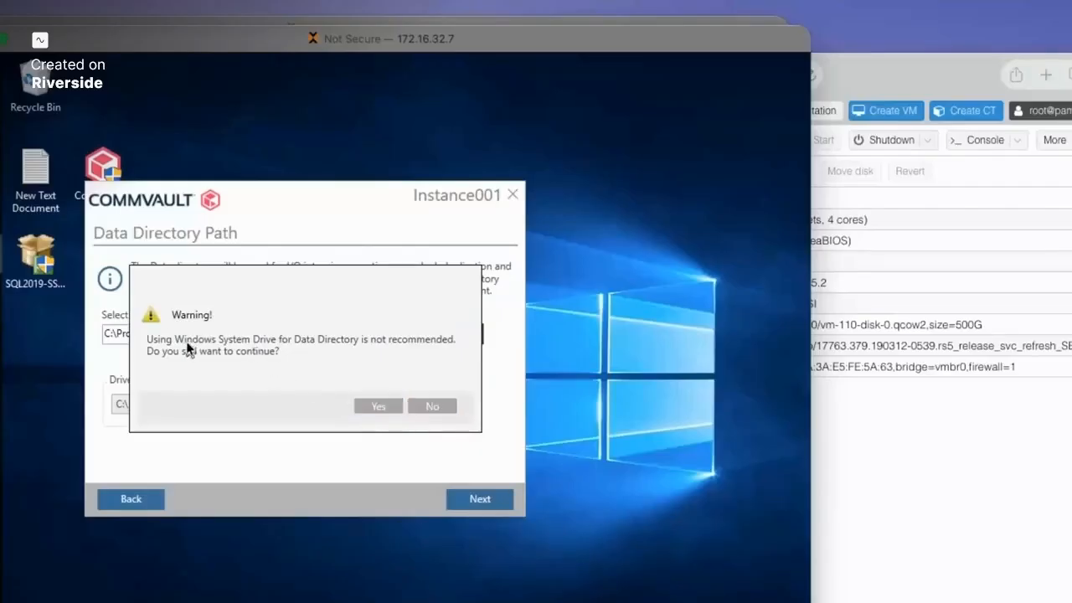
click(381, 408)
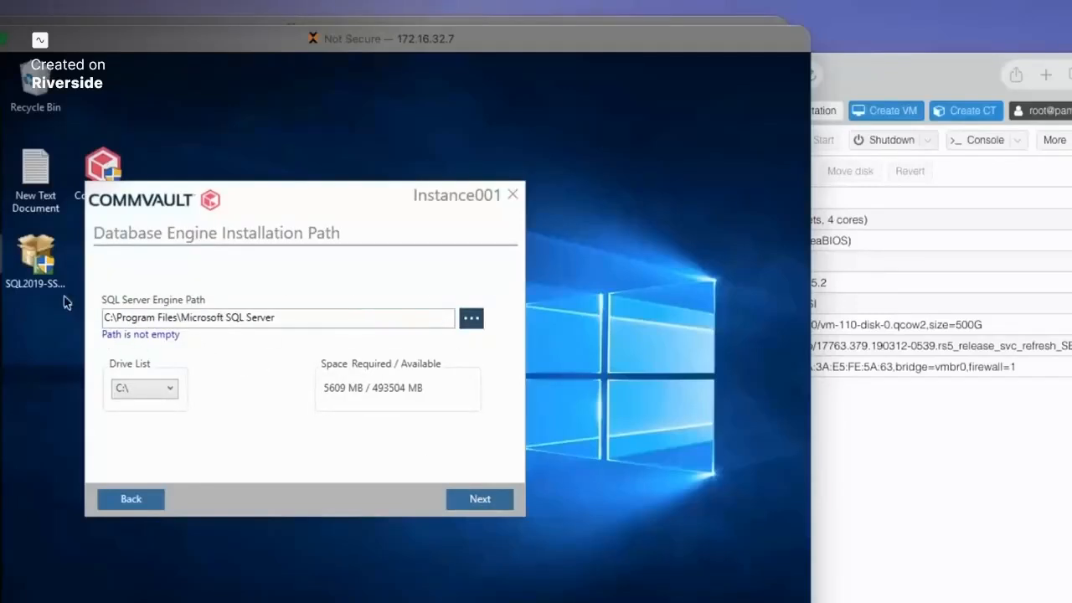
key(super+e)
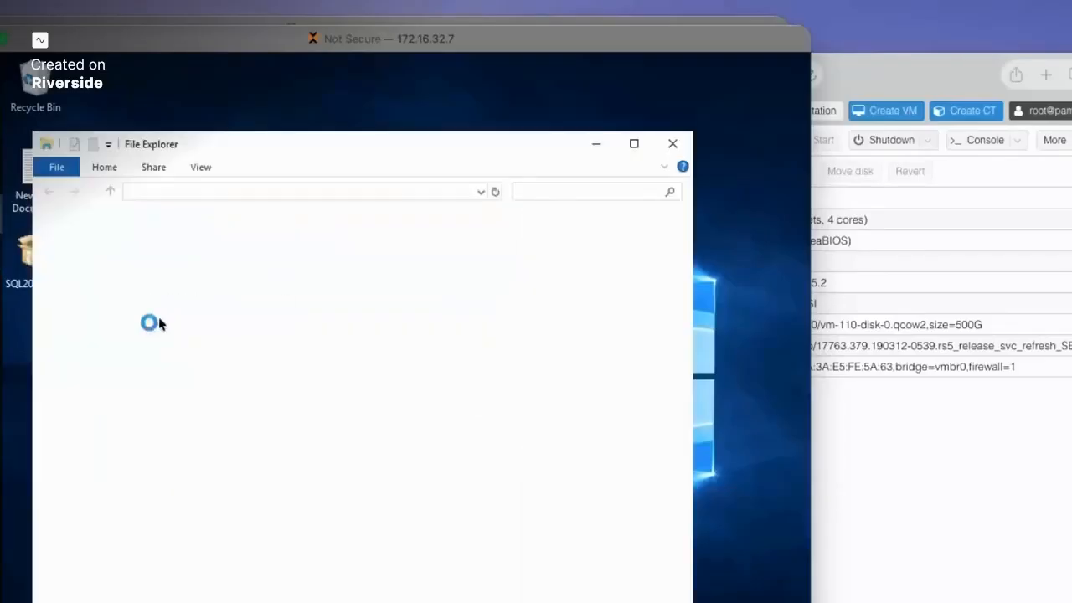
drag(211, 152, 531, 117)
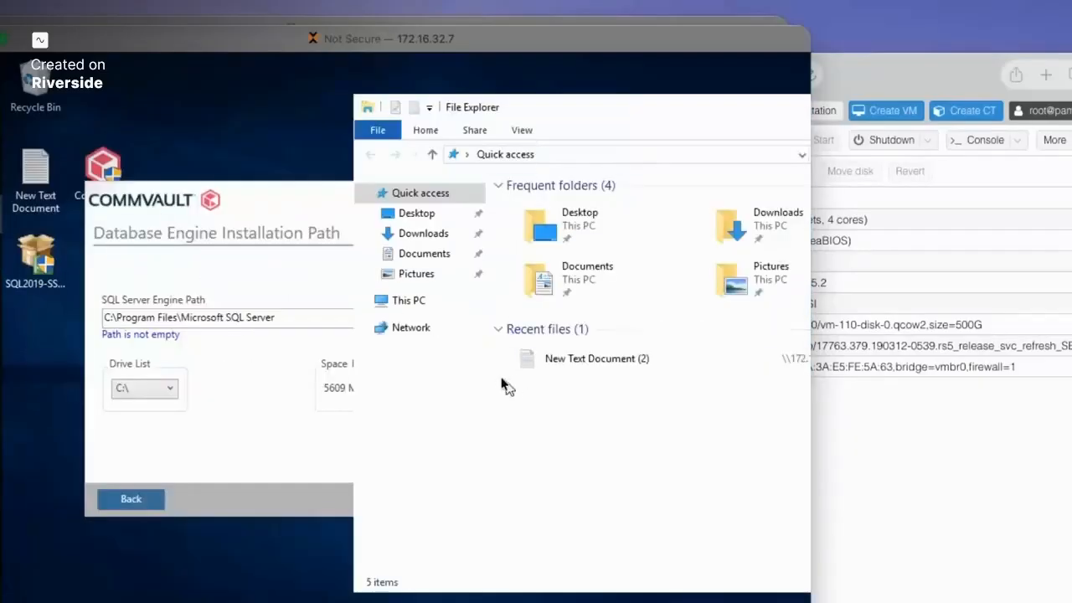
click(418, 303)
double_click(634, 440)
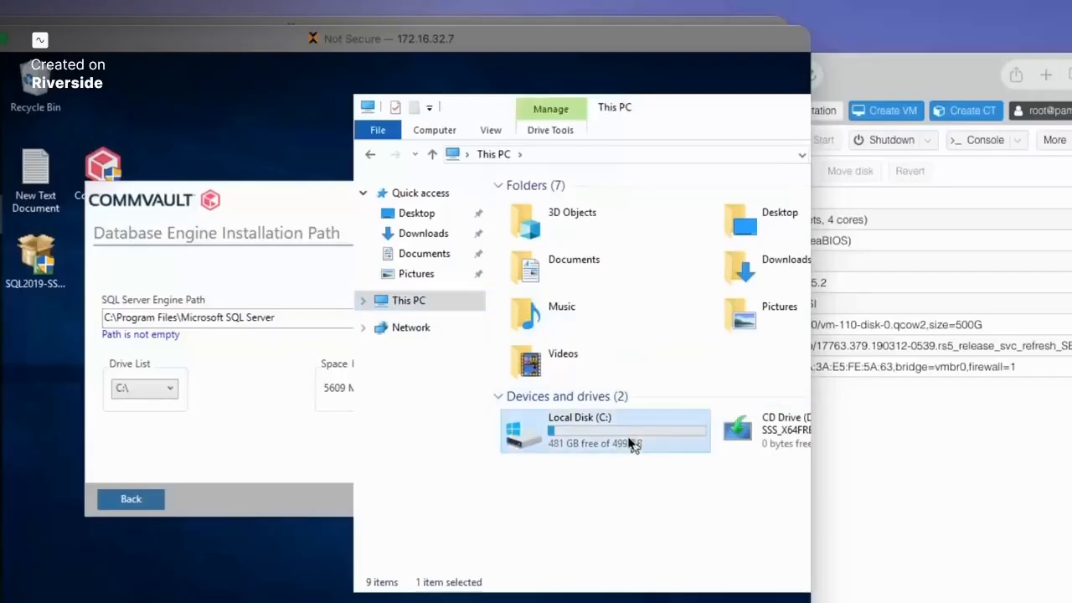
double_click(553, 223)
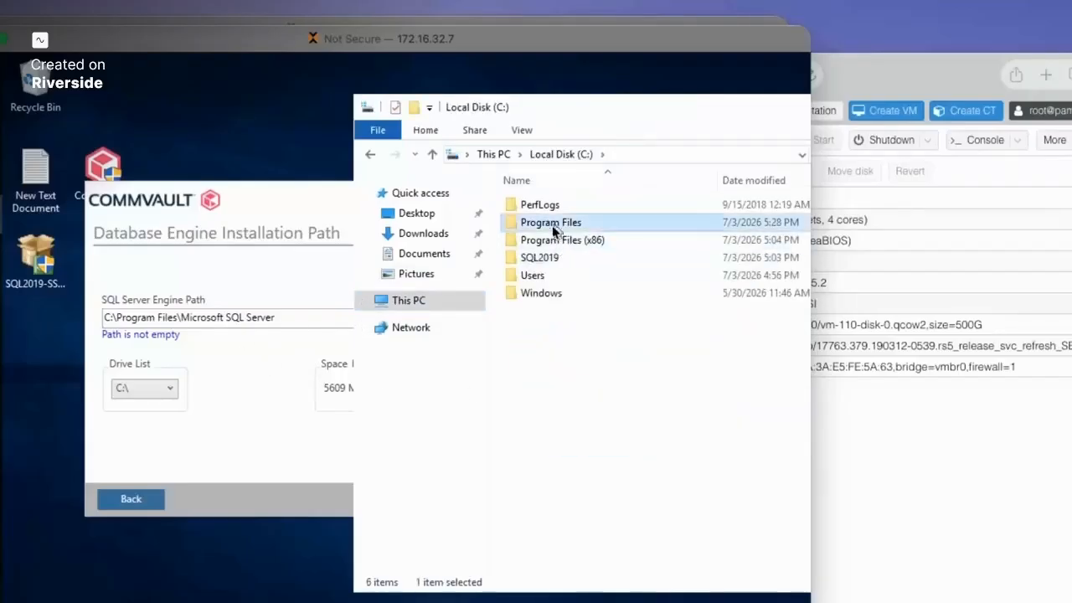
double_click(569, 276)
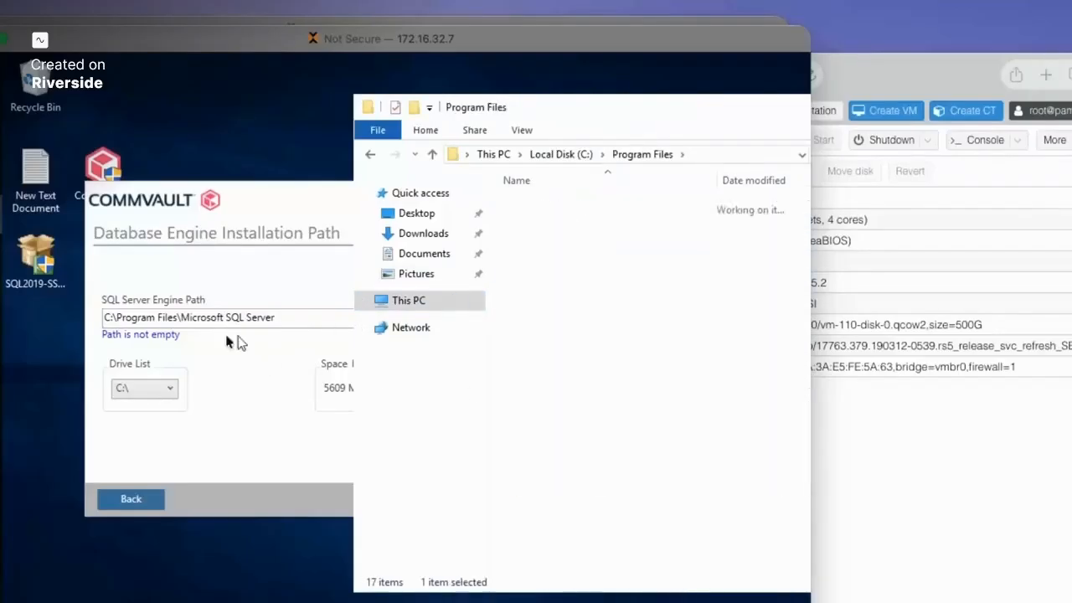
drag(578, 116, 308, 112)
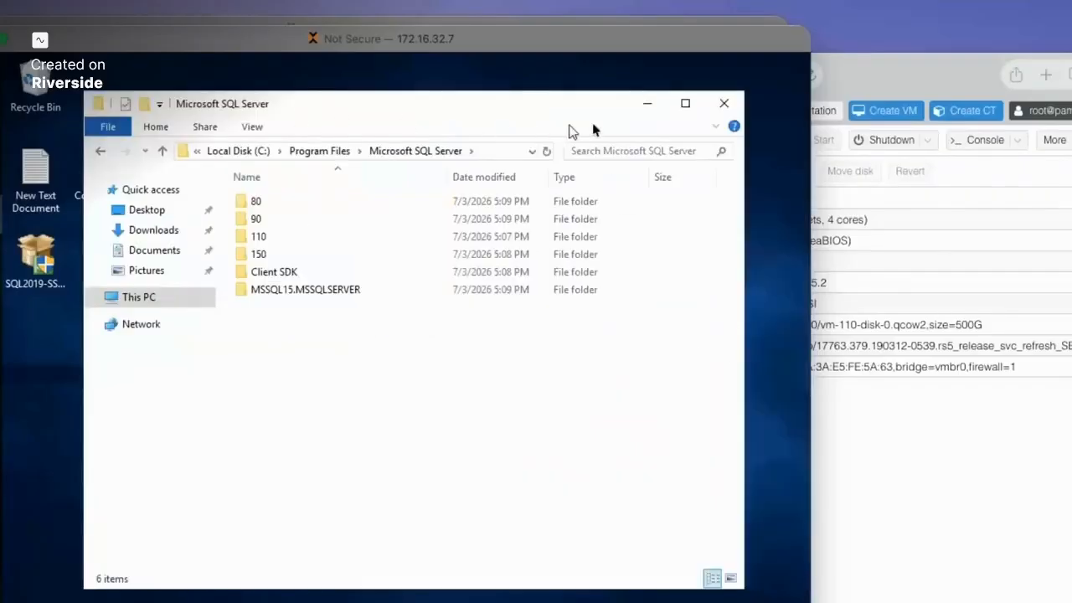
click(722, 105)
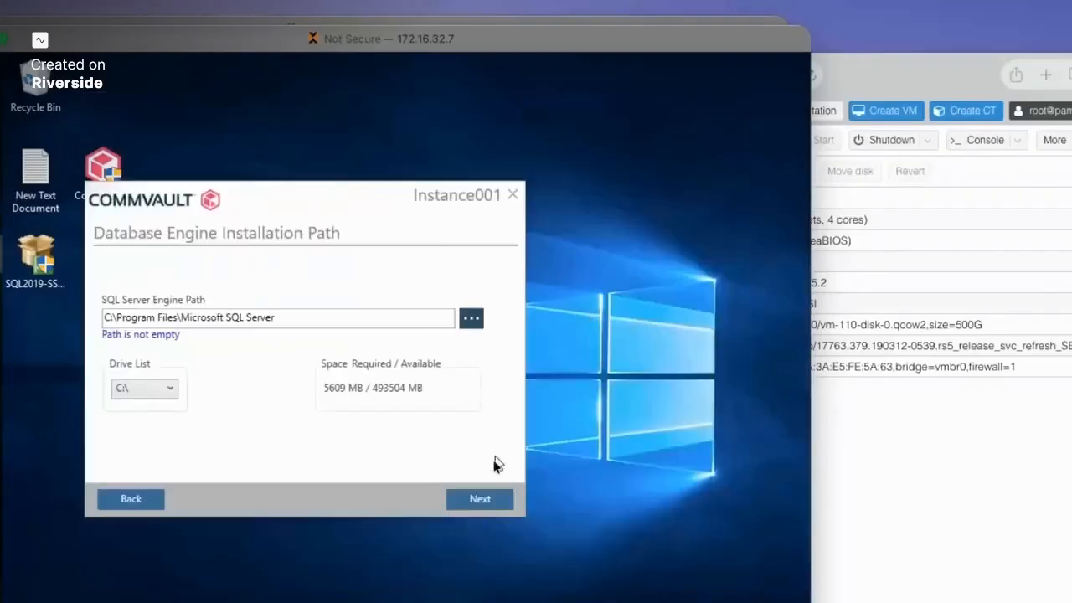
click(480, 501)
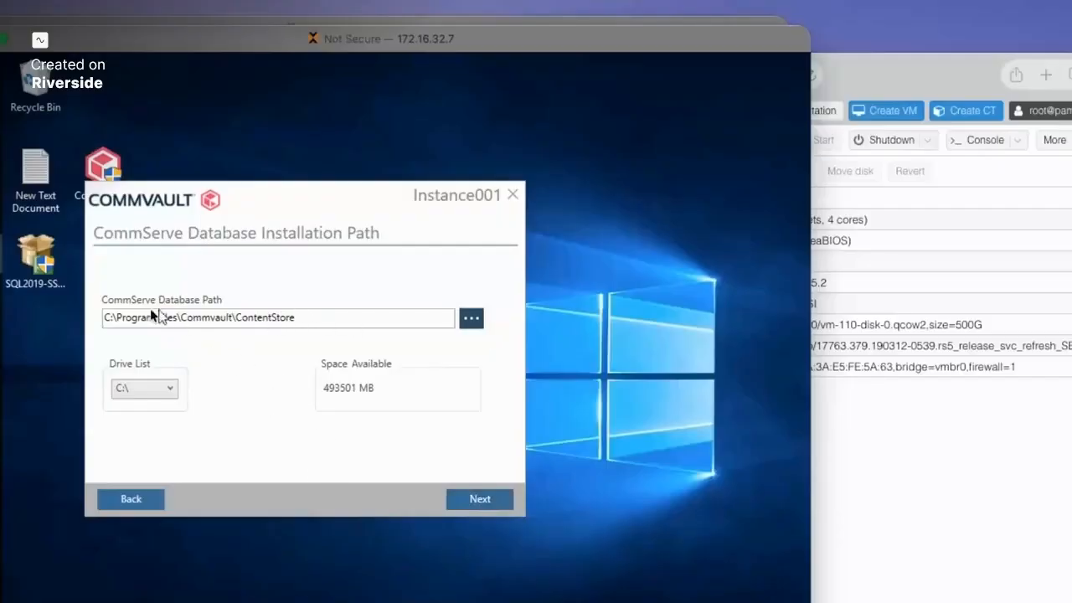
- Accept the default CommServe database installation path and proceed
click(483, 502)
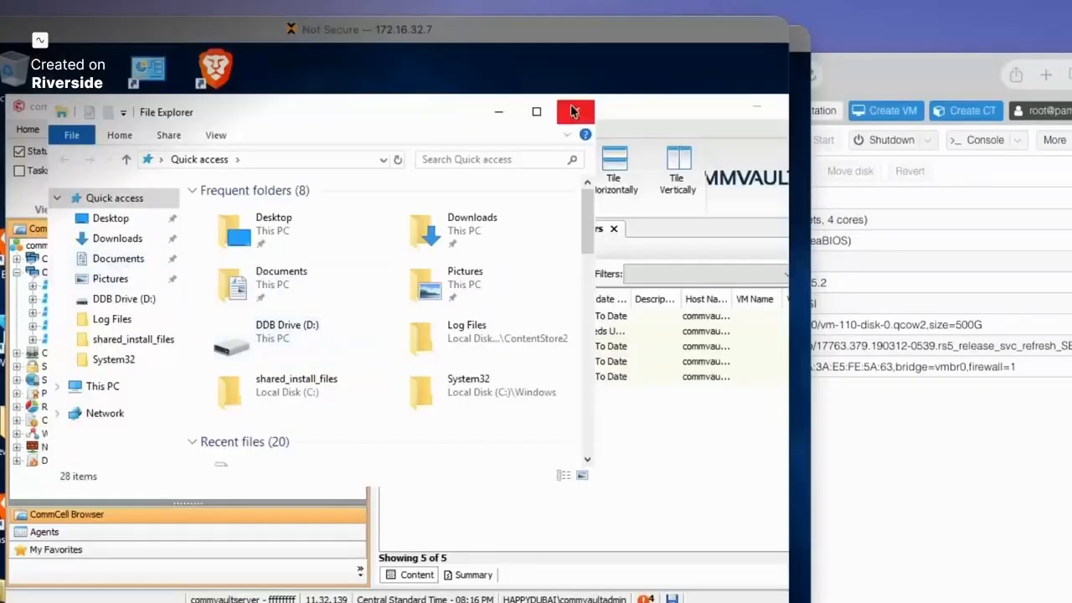
- Run Commvault_Media_11_32 from the desktop New folder as administrator and extract it
click(577, 107)
double_click(306, 107)
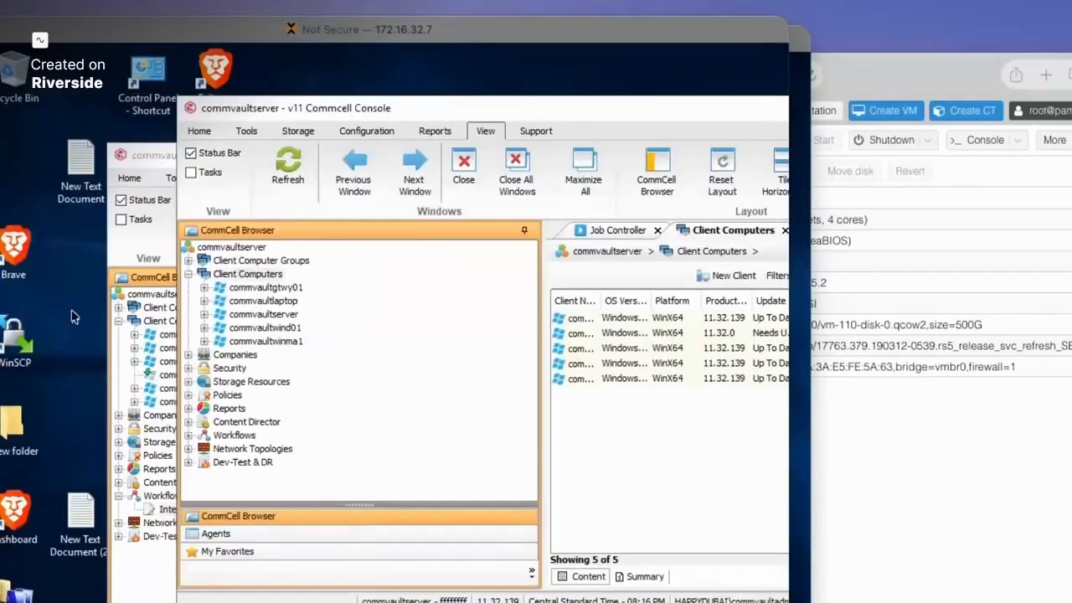
double_click(21, 416)
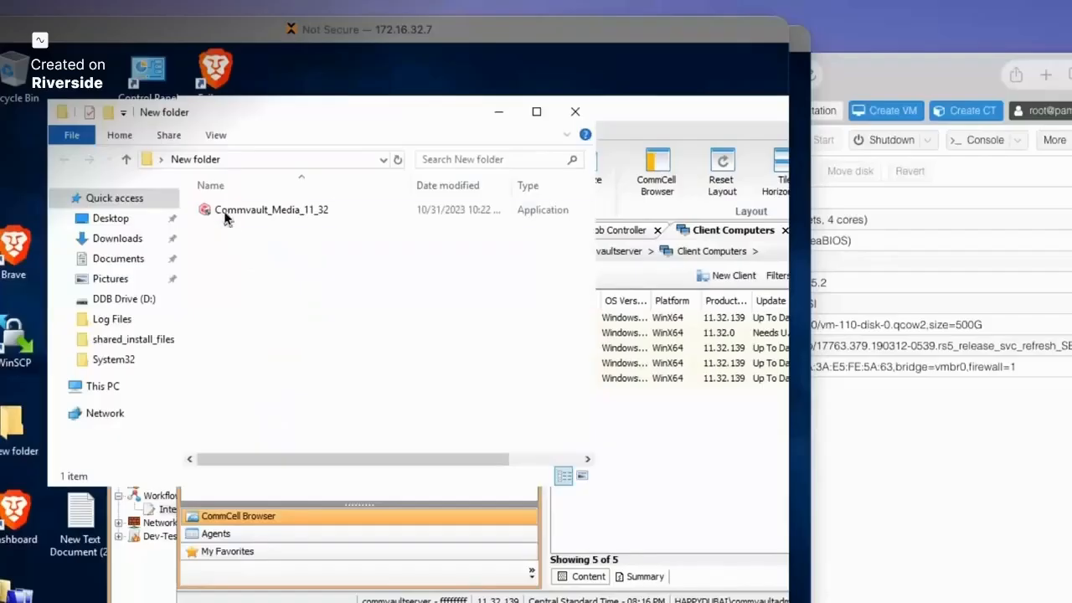
right_click(244, 214)
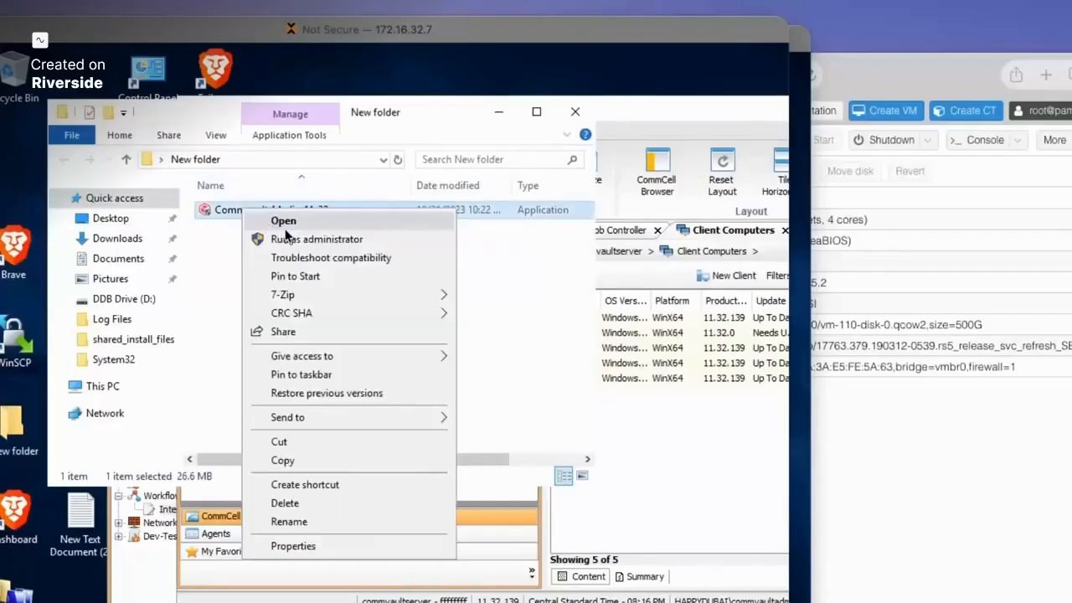
click(291, 241)
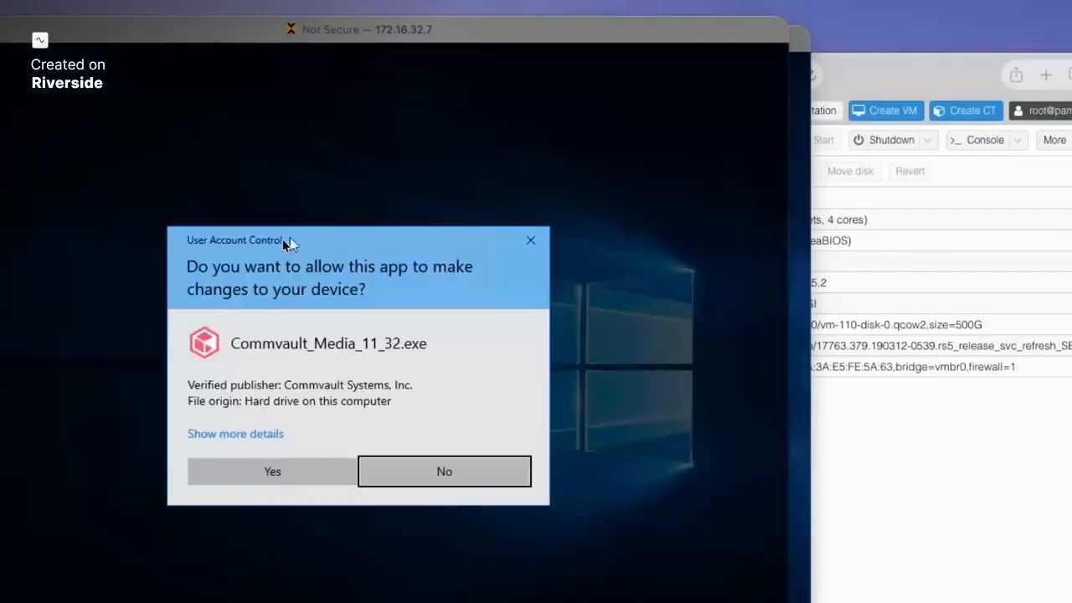
click(272, 472)
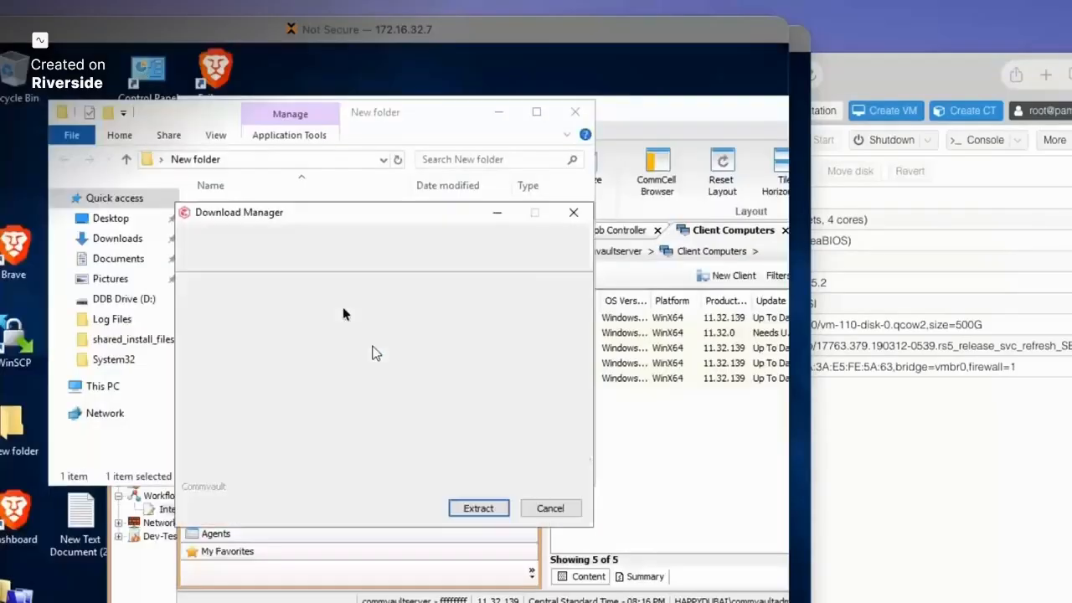
click(478, 507)
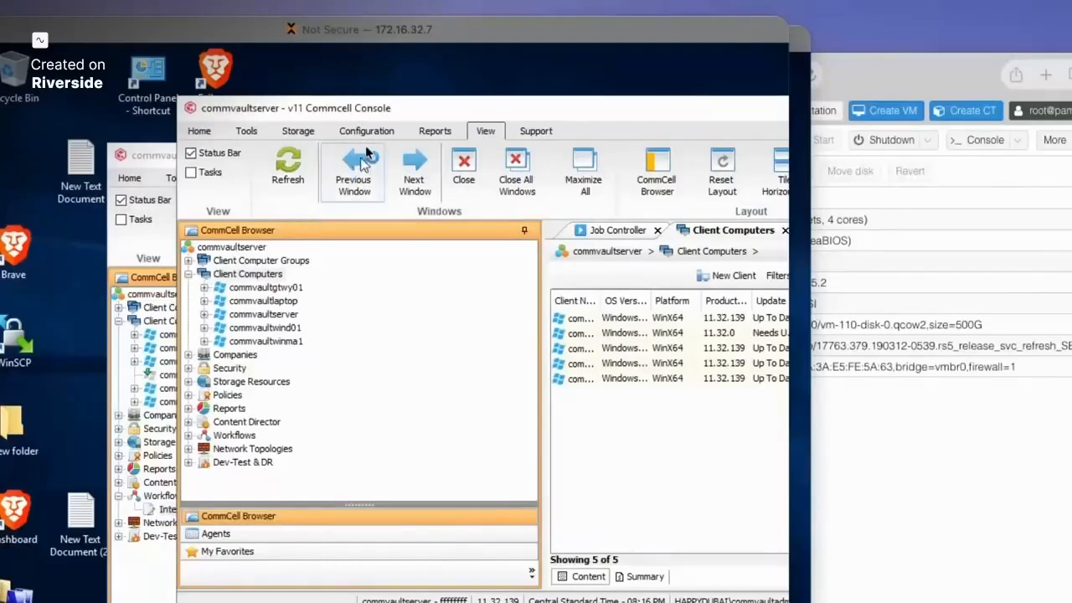
- Resize the CommCell Console window to a smaller size
double_click(311, 109)
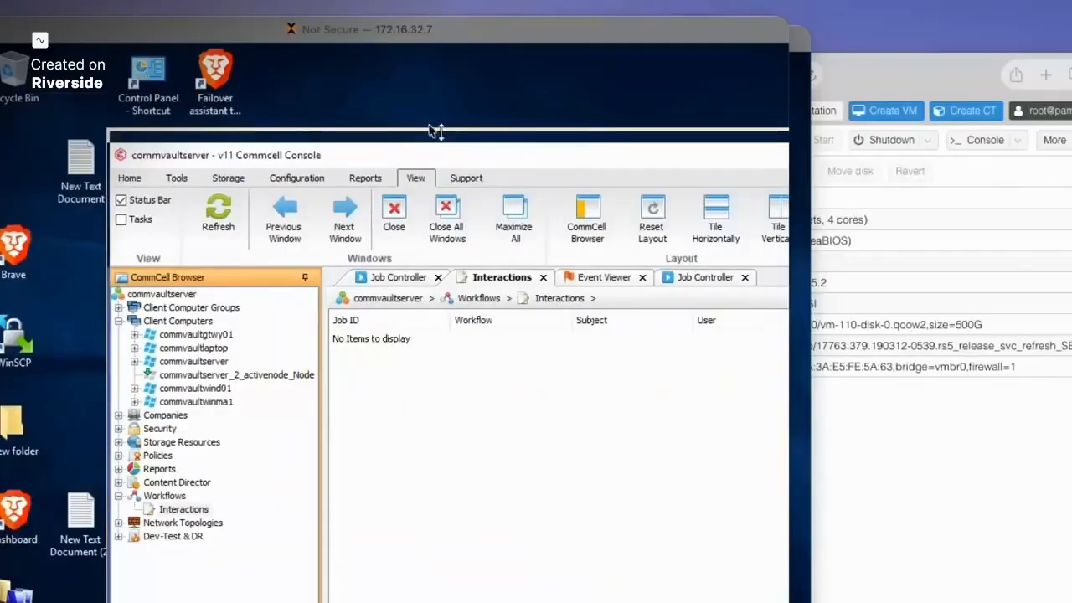
drag(435, 131, 332, 106)
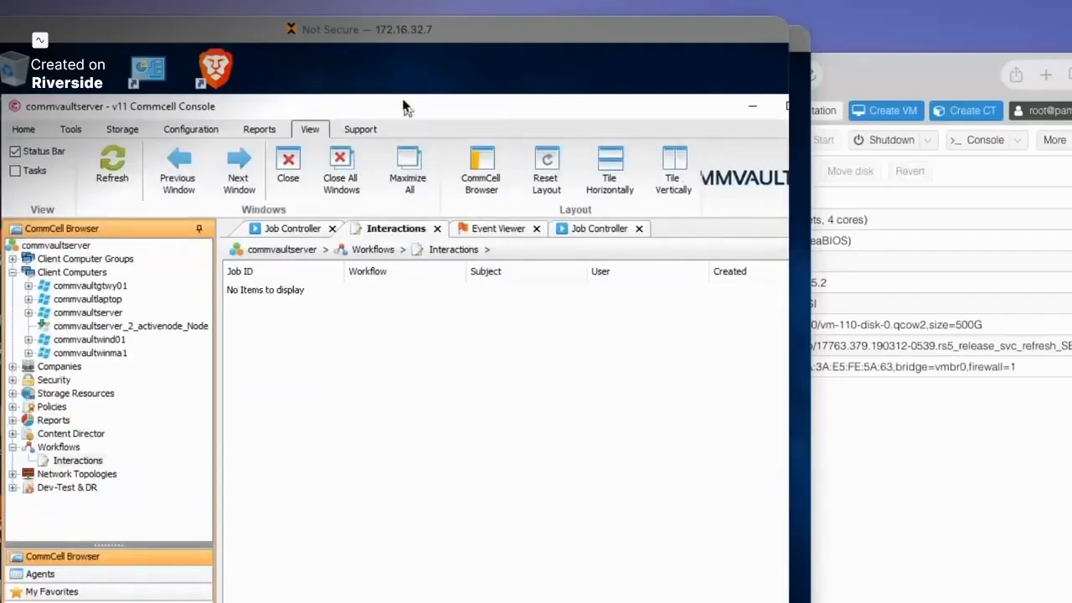
mouse_move(402, 95)
mouse_down()
mouse_move(407, 179)
mouse_move(400, 100)
mouse_up()
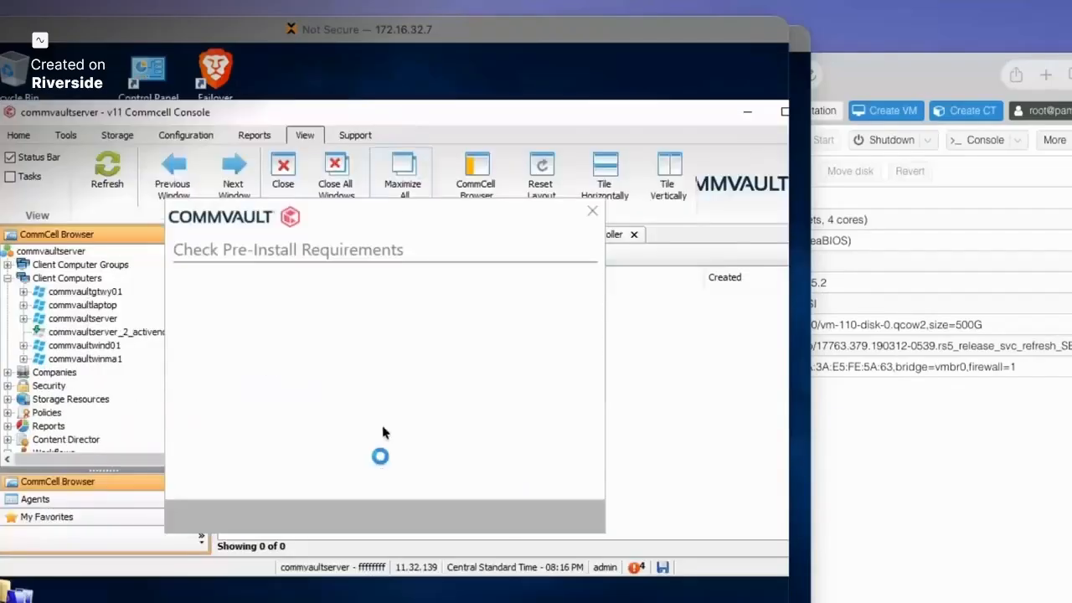
- Accept the licence and install packages on this computer using Maintenance Release 139
click(562, 518)
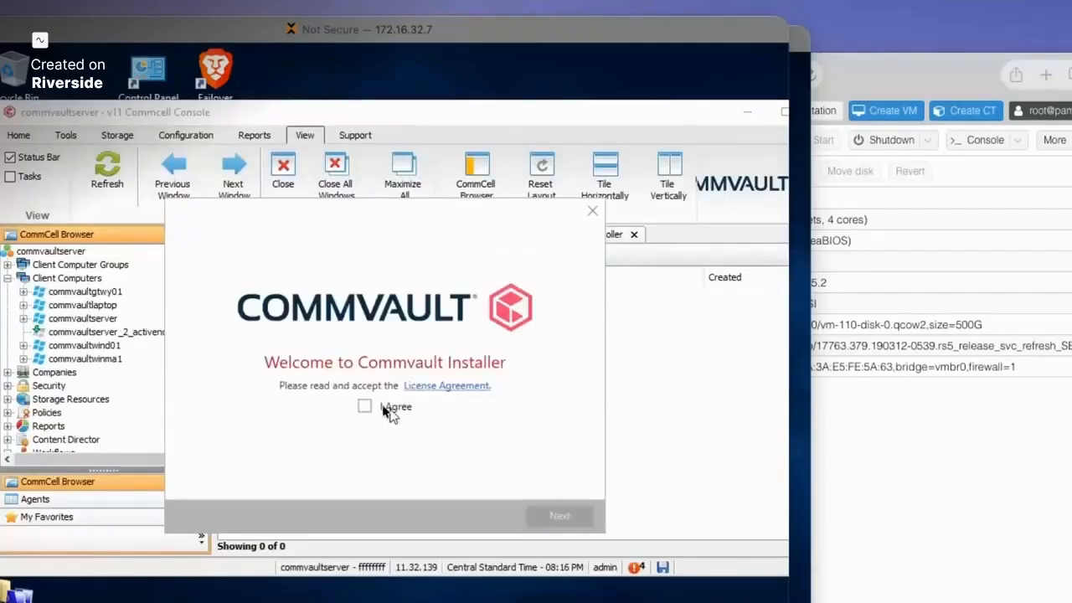
click(365, 407)
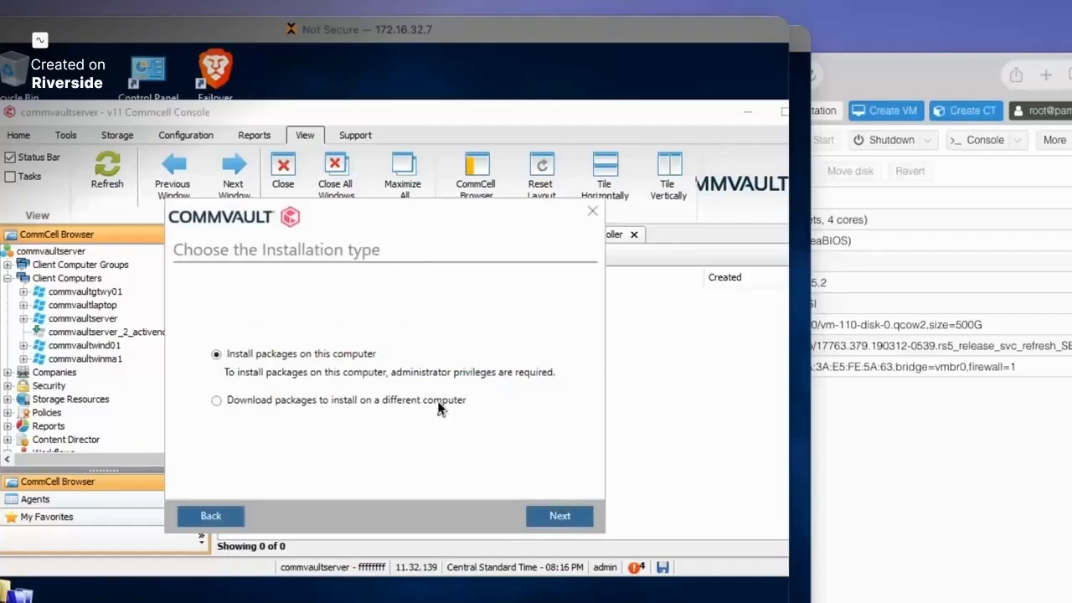
click(561, 517)
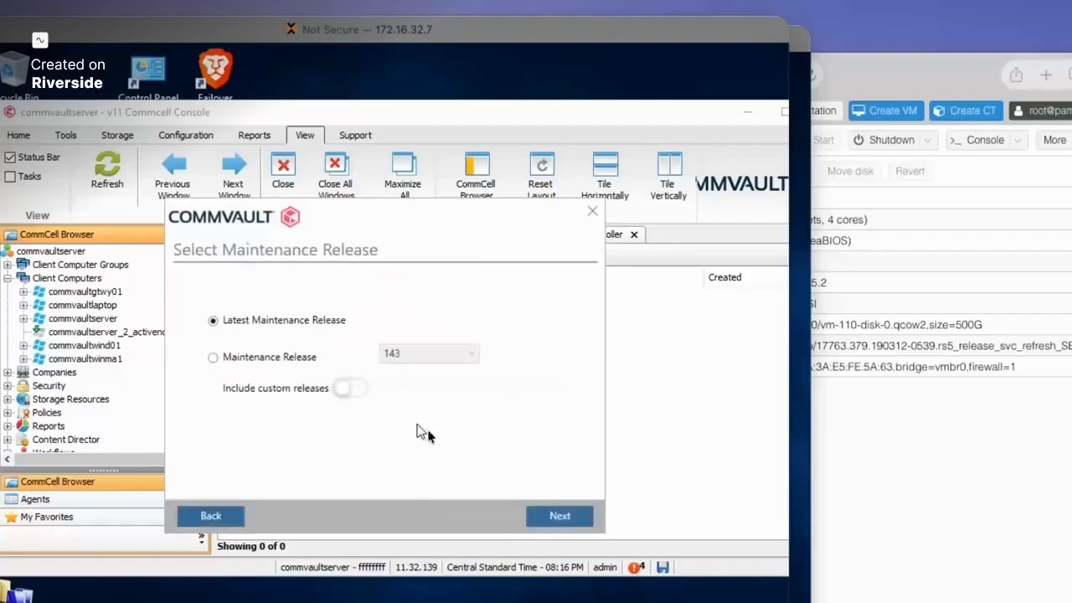
click(291, 362)
click(427, 353)
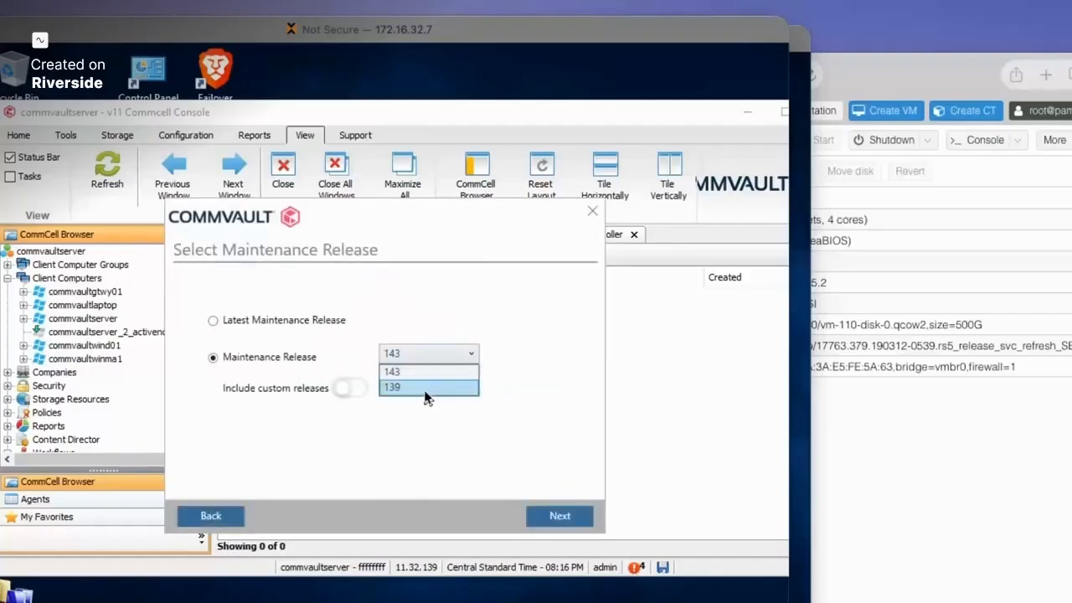
click(427, 387)
click(557, 515)
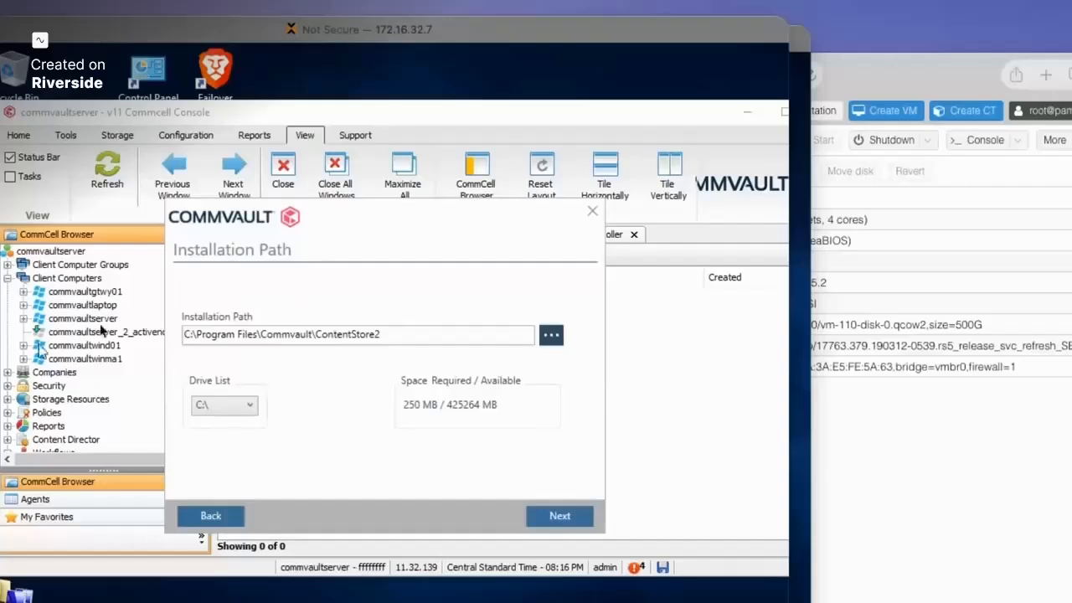
- Refresh the console's client list, then accept the ContentStore2 path and start installing
click(88, 279)
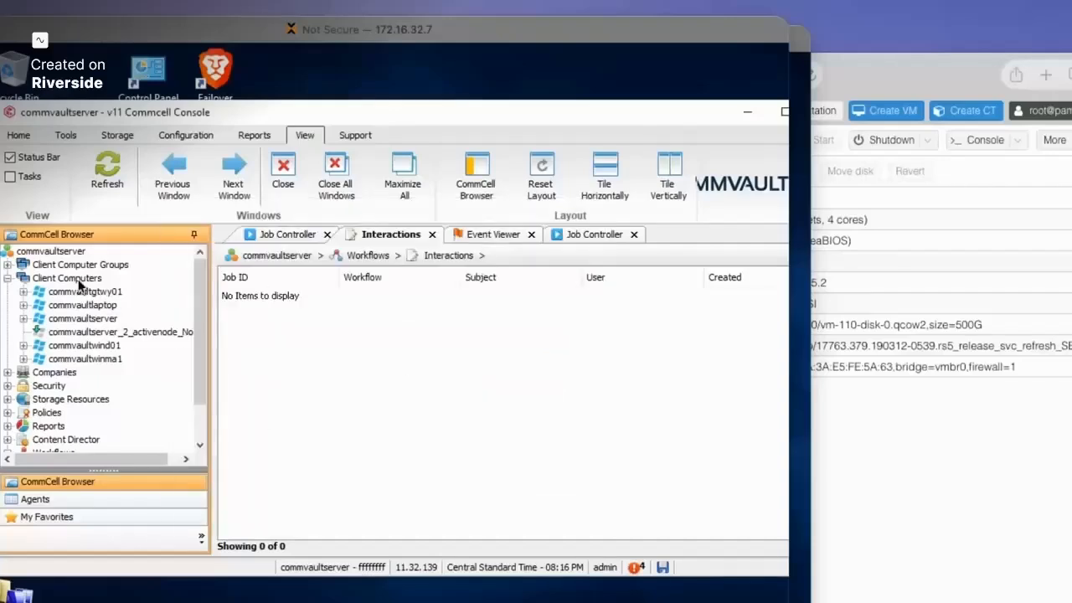
click(106, 199)
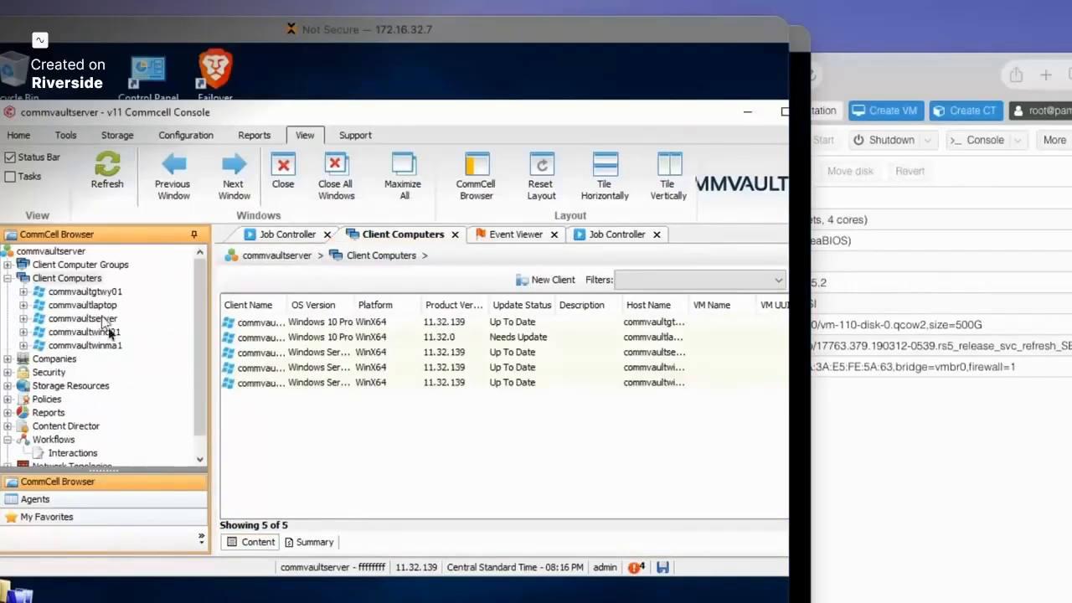
click(50, 600)
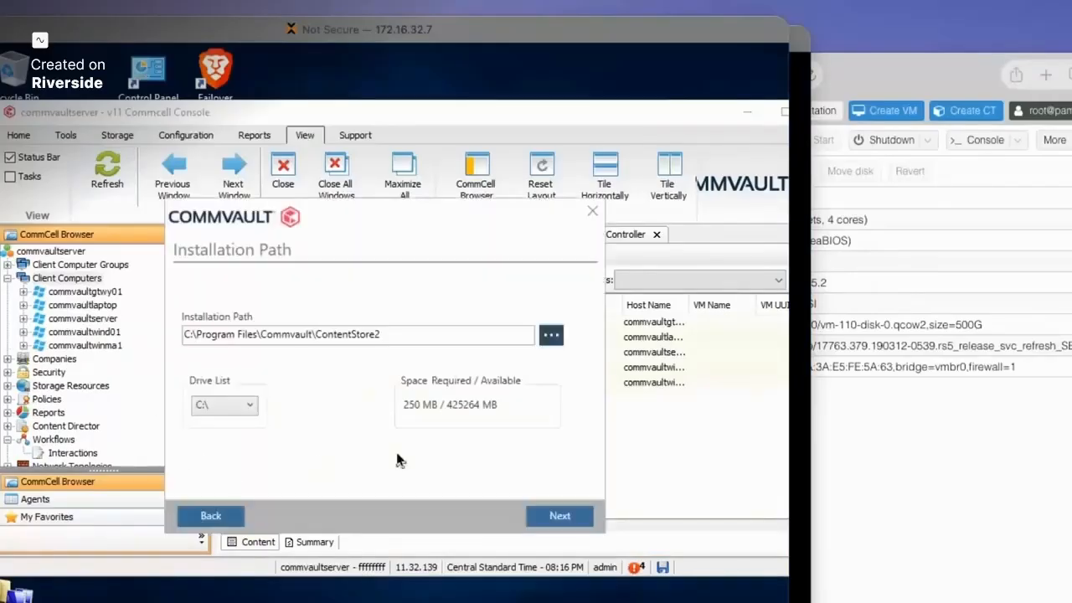
click(559, 518)
click(558, 517)
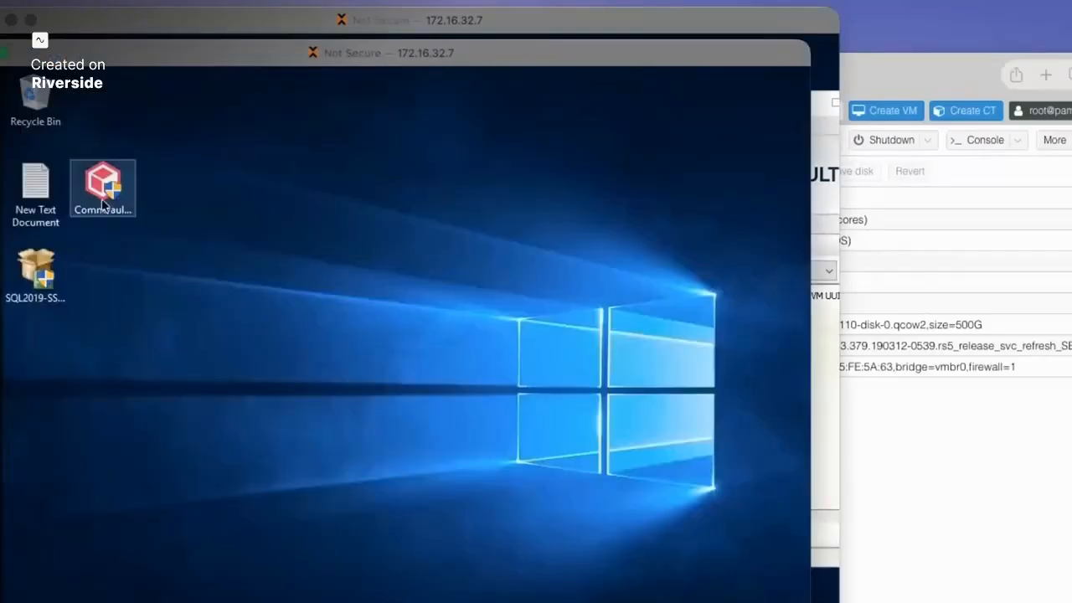
- Run the desktop Commvault media as administrator and extract it to C:\Program Files\Commvault\installer
right_click(103, 200)
click(138, 231)
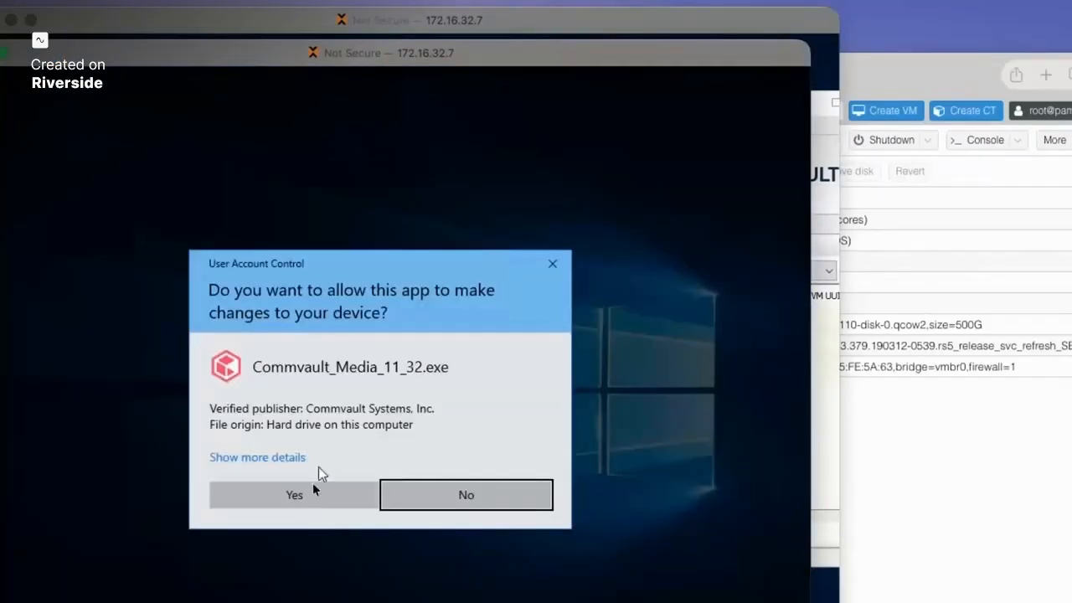
click(313, 485)
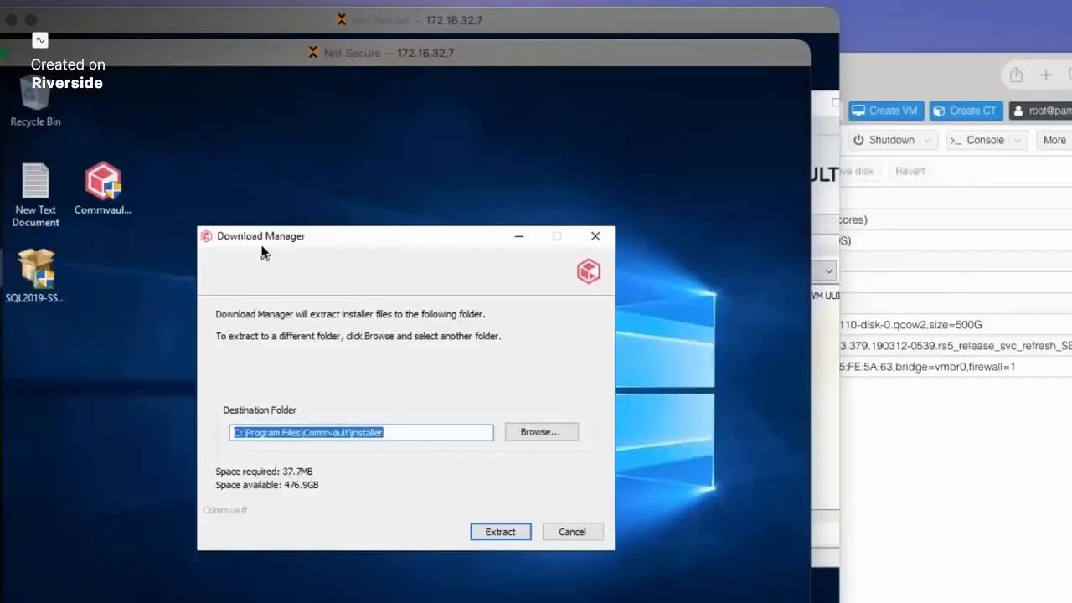
click(487, 534)
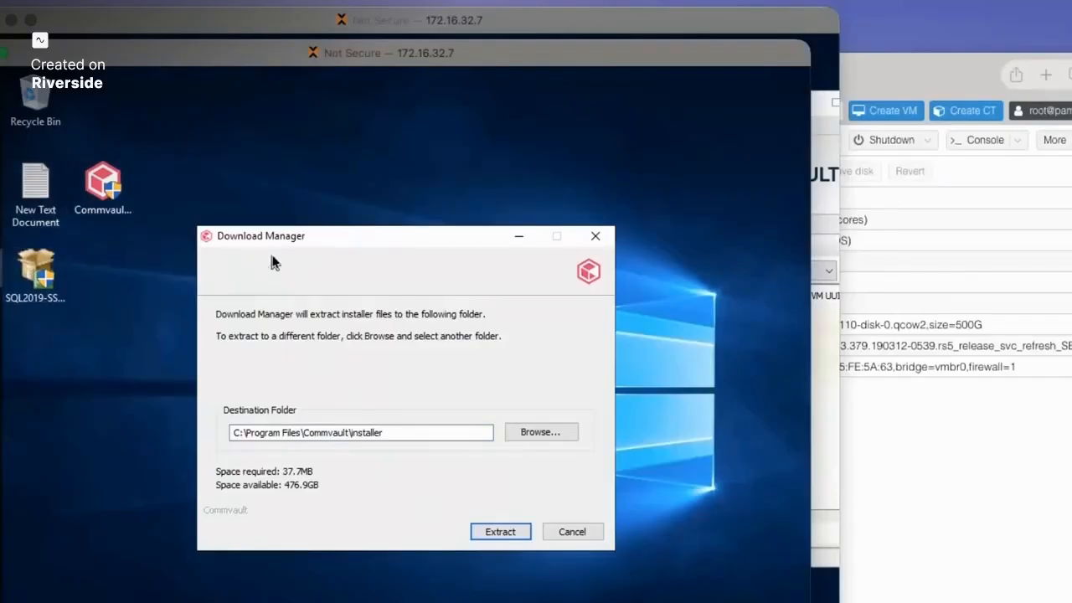
drag(340, 243, 291, 207)
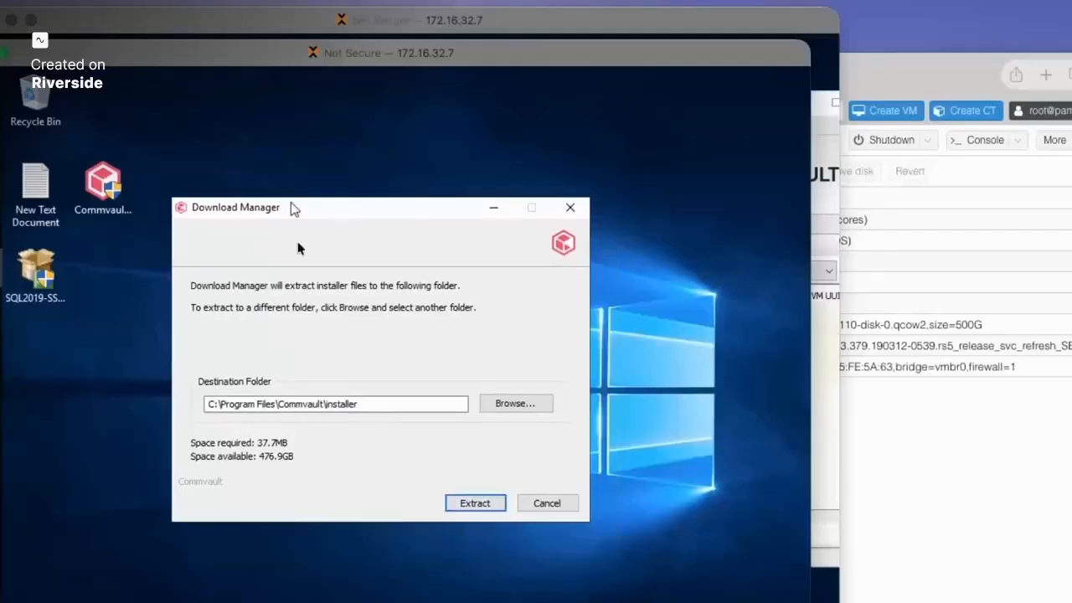
click(475, 504)
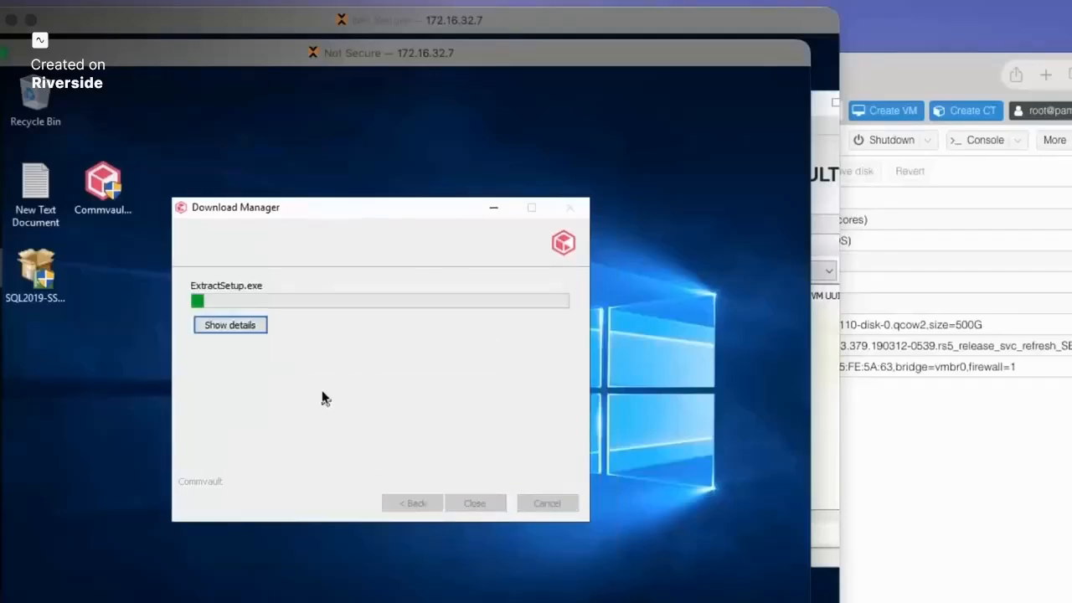
click(230, 328)
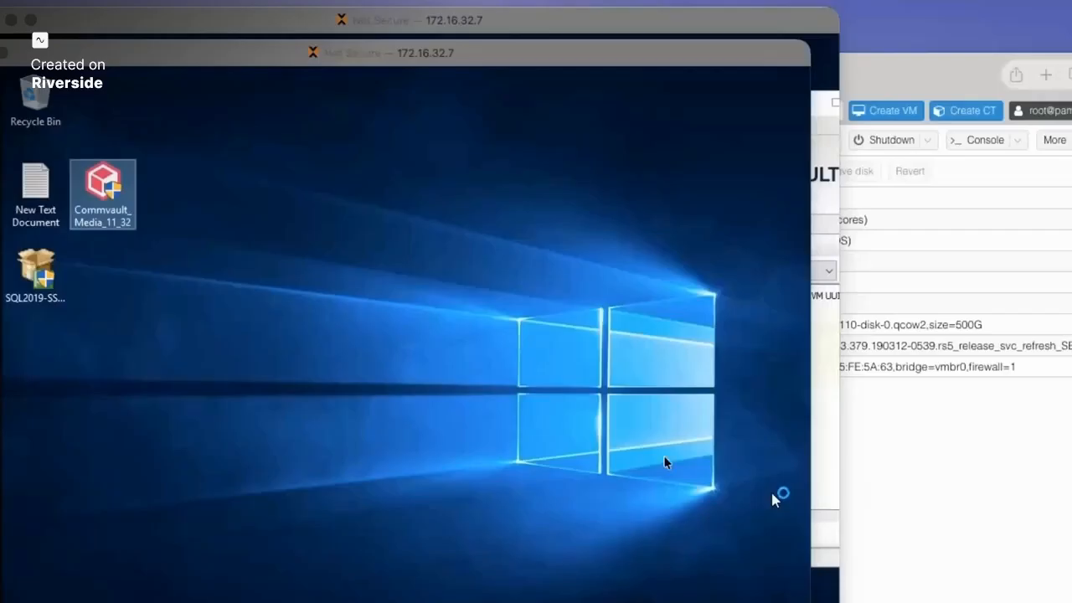
- Focus the second server's session and clear the desktop selection while the installer launches
click(403, 385)
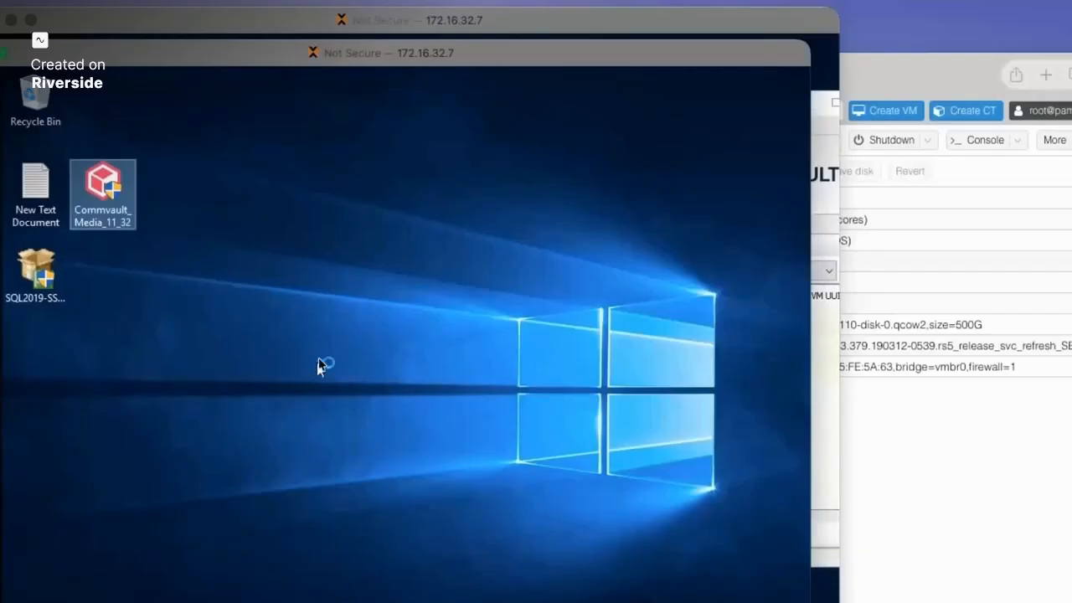
click(325, 343)
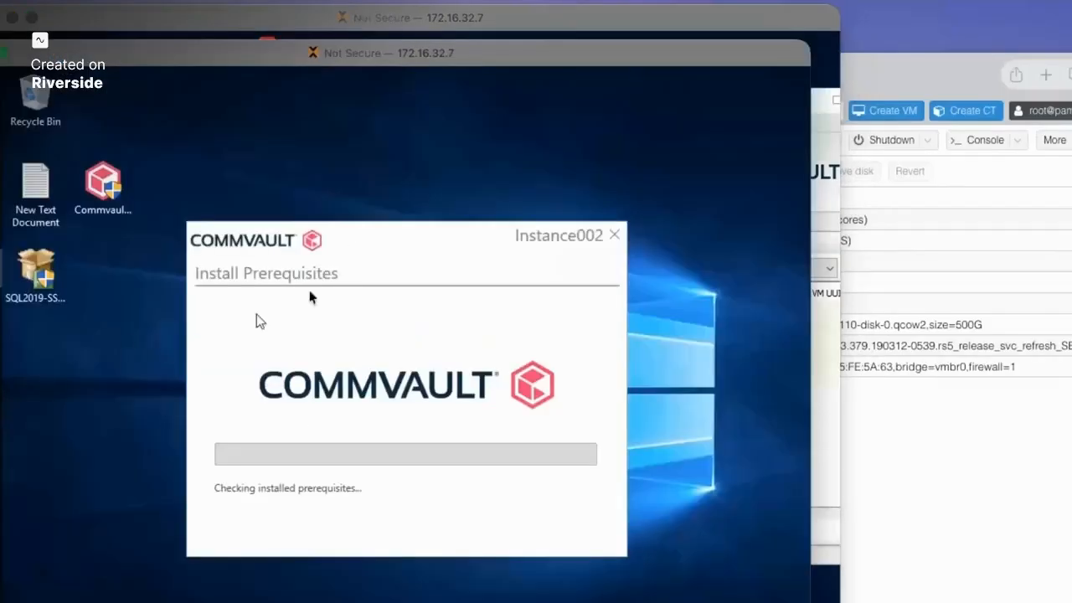
- Move the prerequisites and communication daemon dialogs aside, then switch to the console's installation session
drag(352, 240, 275, 244)
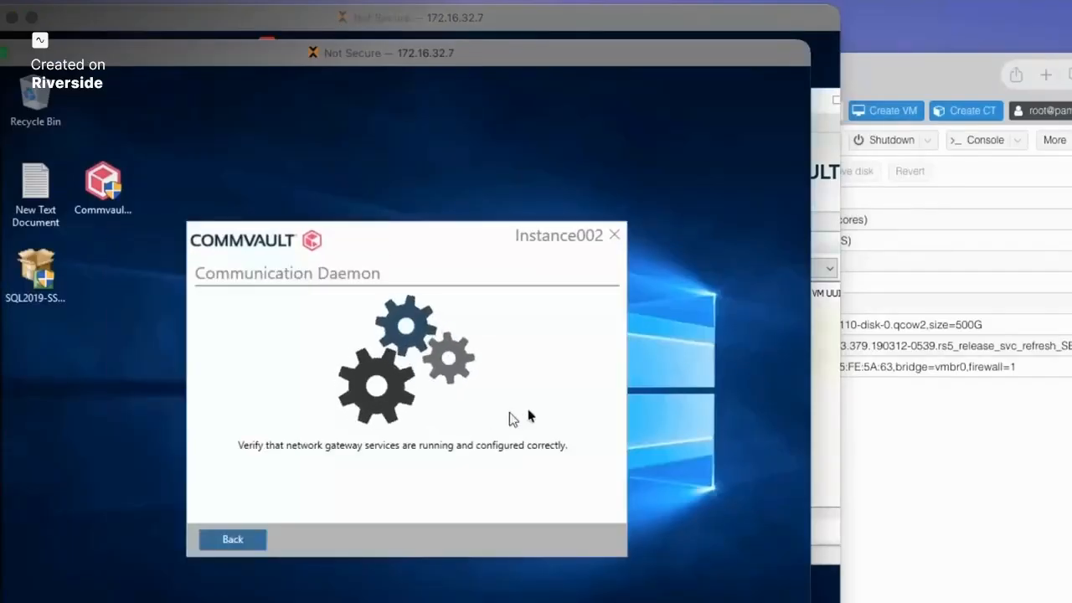
drag(448, 232, 363, 222)
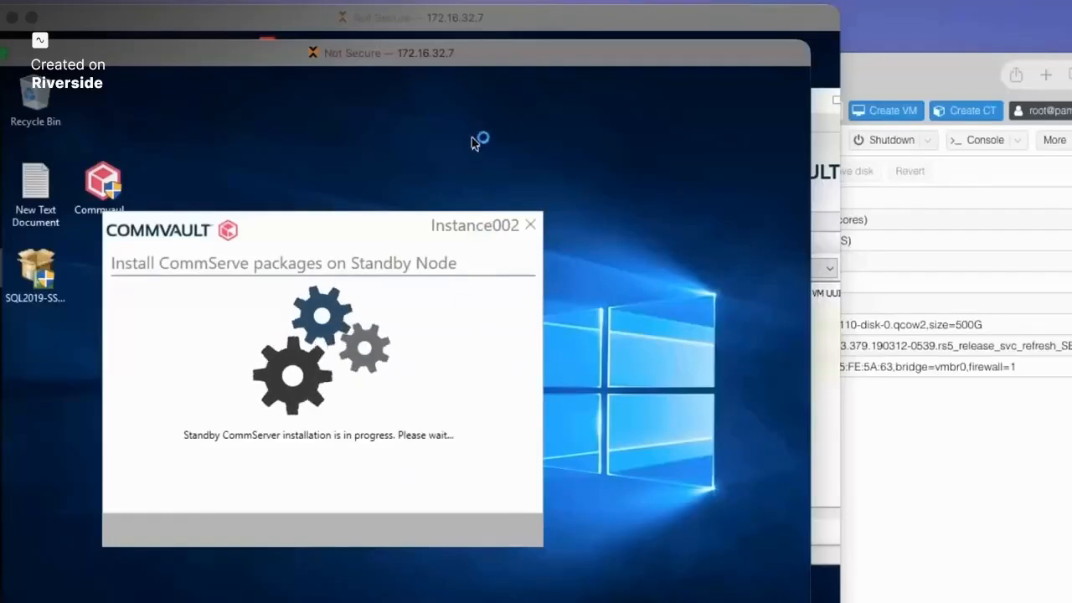
click(286, 23)
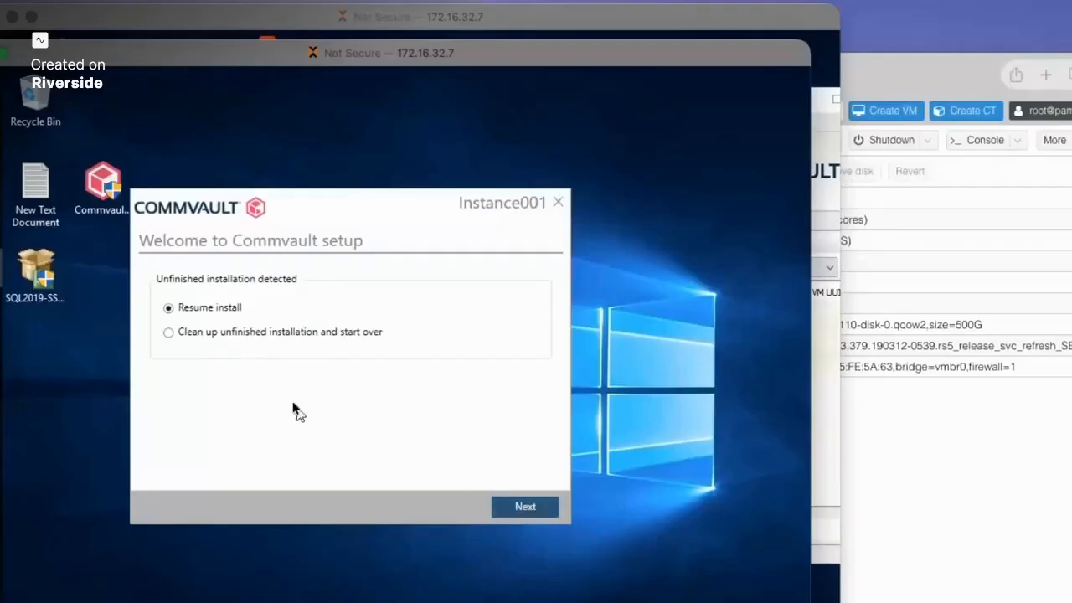
- Resume the unfinished install and let the maintenance release and prerequisites finish installing
click(525, 507)
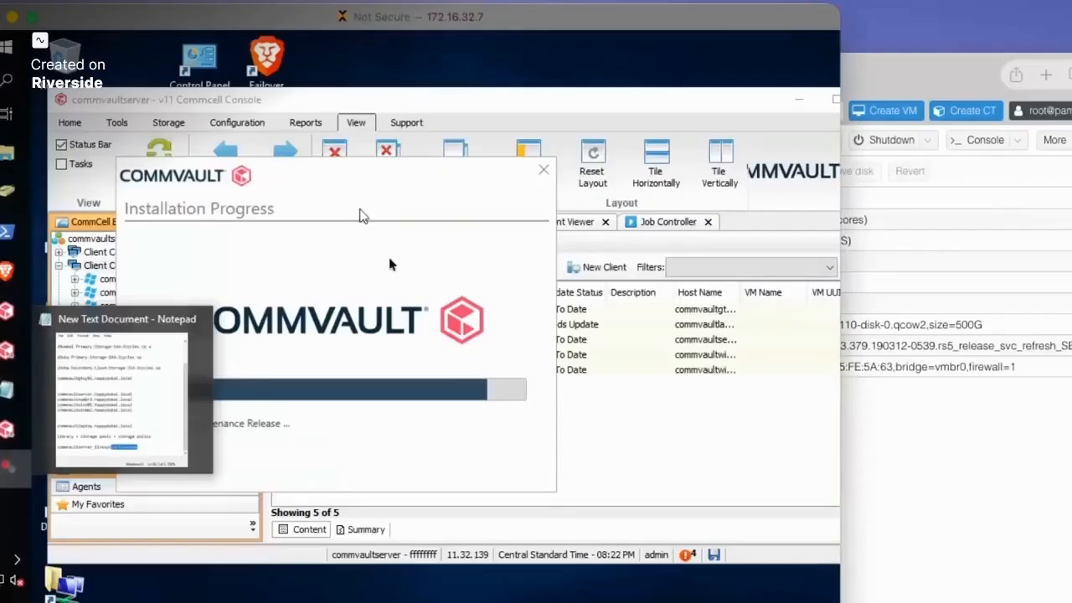
drag(354, 174, 388, 190)
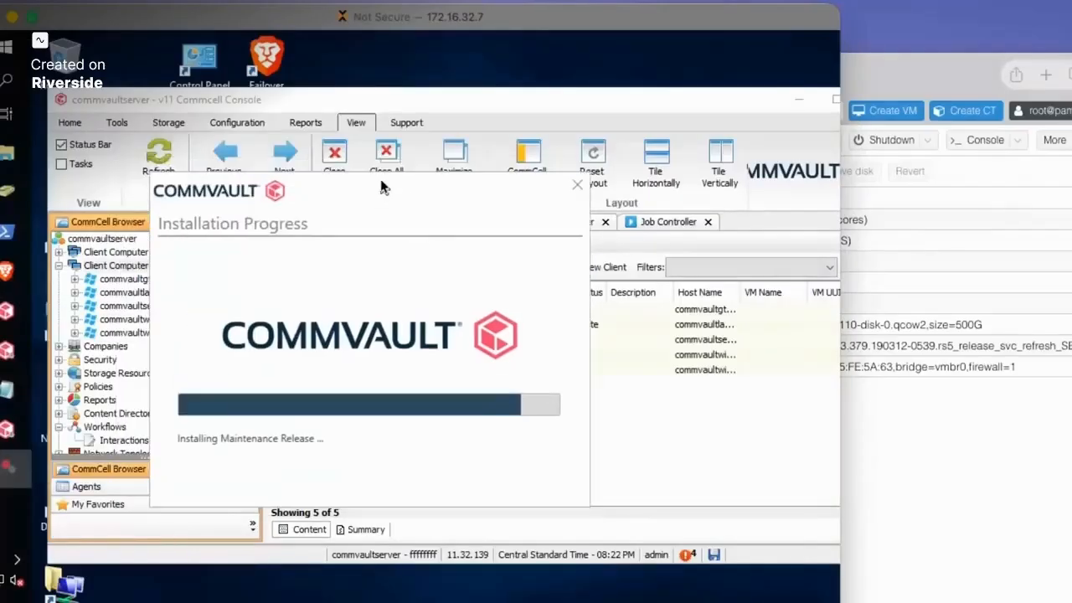
mouse_move(8, 269)
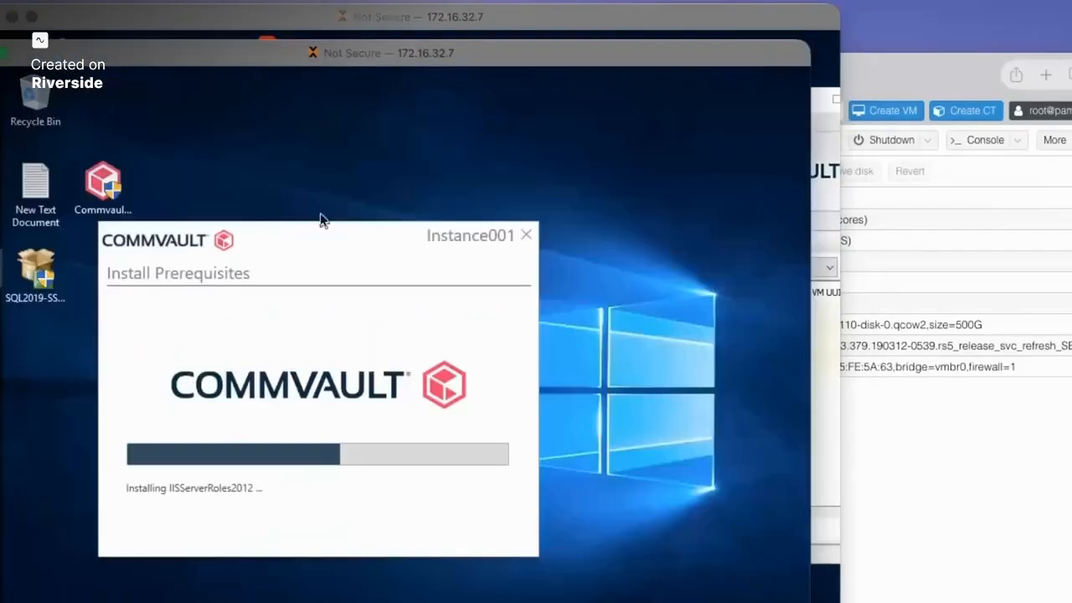
mouse_move(328, 233)
mouse_down()
mouse_move(339, 215)
mouse_move(340, 225)
mouse_up()
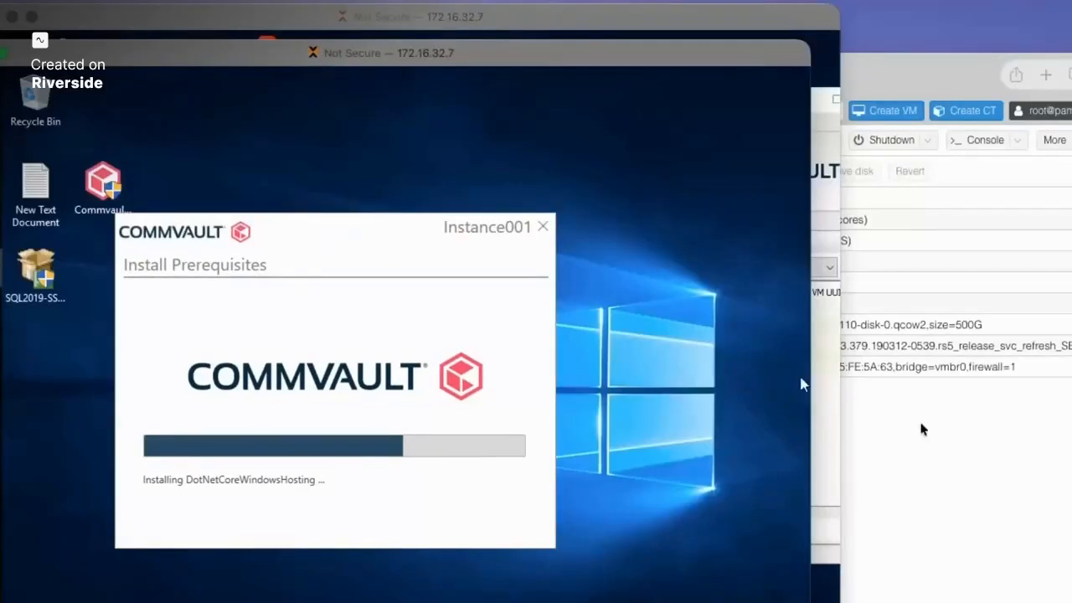
drag(349, 232, 342, 254)
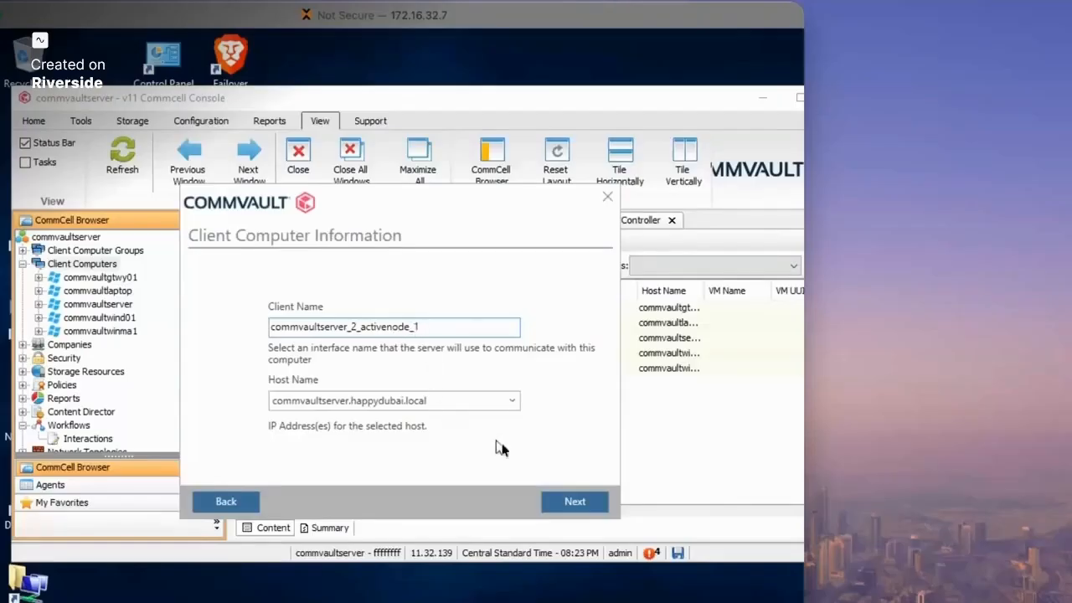
- Accept client name commvaultserver_2_activenode_1 and connect to CommServe commvaultserver.happydubai.local
drag(396, 192, 308, 193)
click(486, 506)
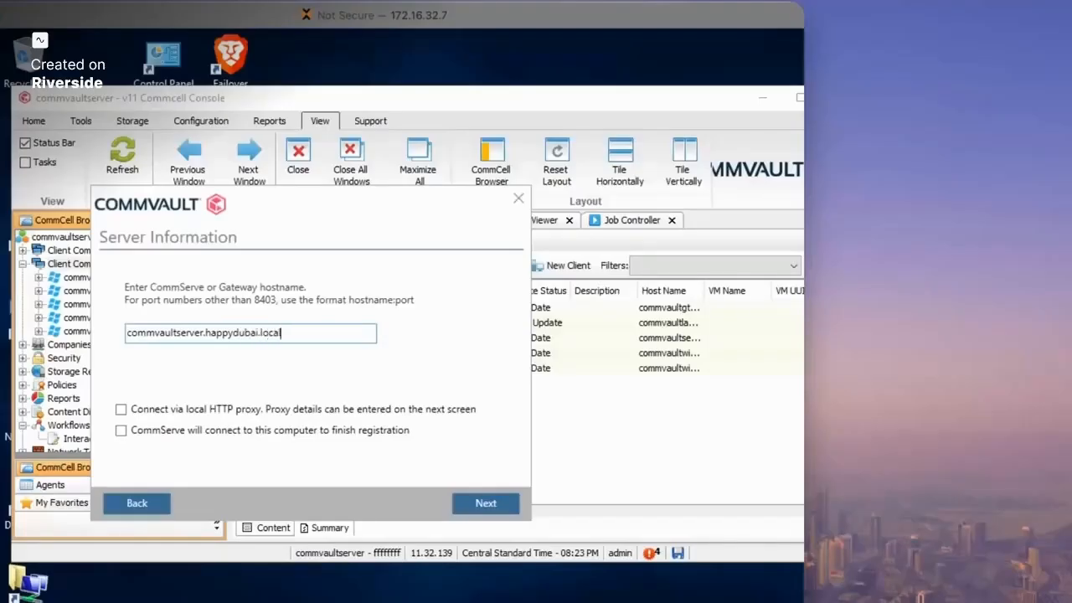
click(486, 500)
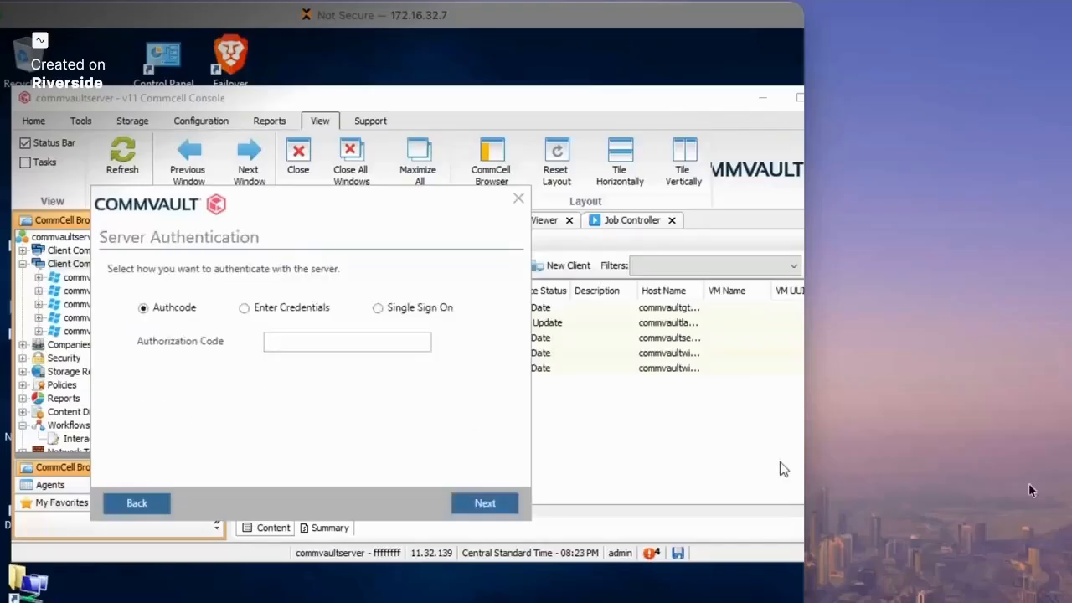
- Authenticate with administrator credentials, keep the default client group, and finish the installation
click(259, 310)
click(282, 342)
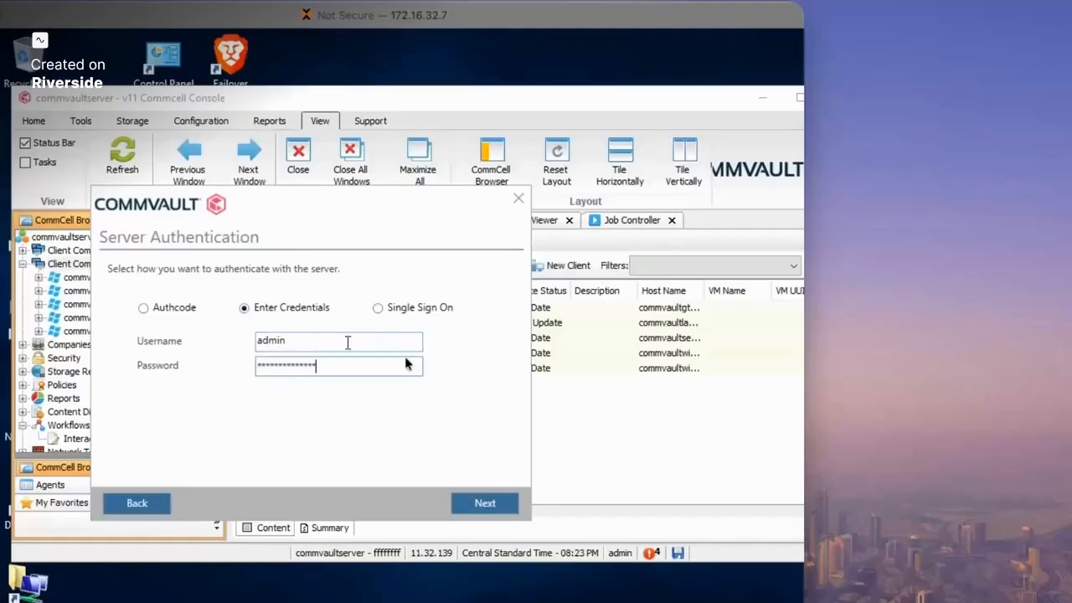
click(505, 504)
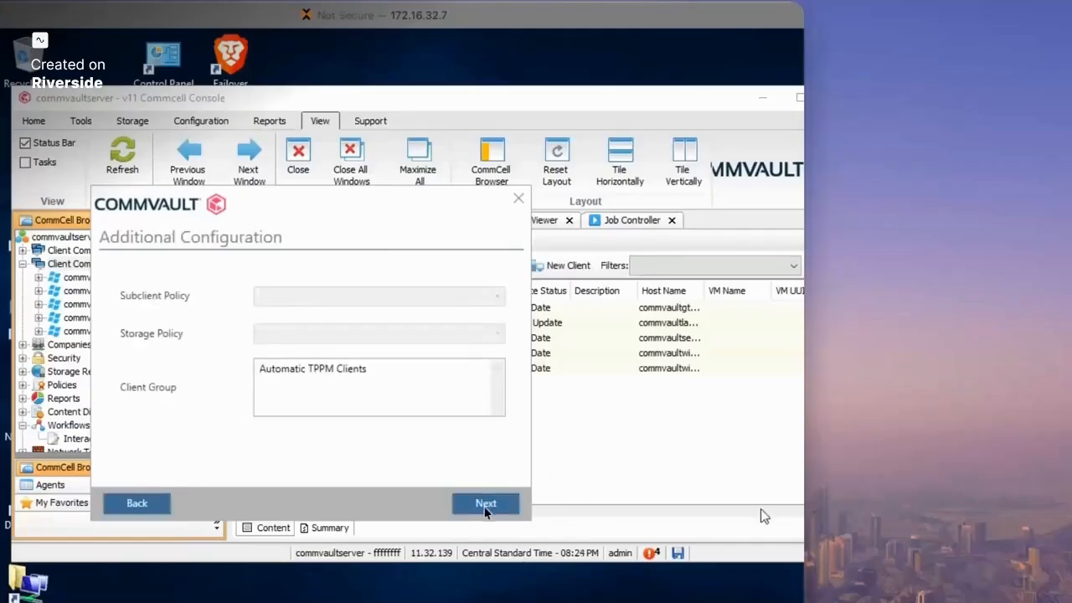
click(487, 506)
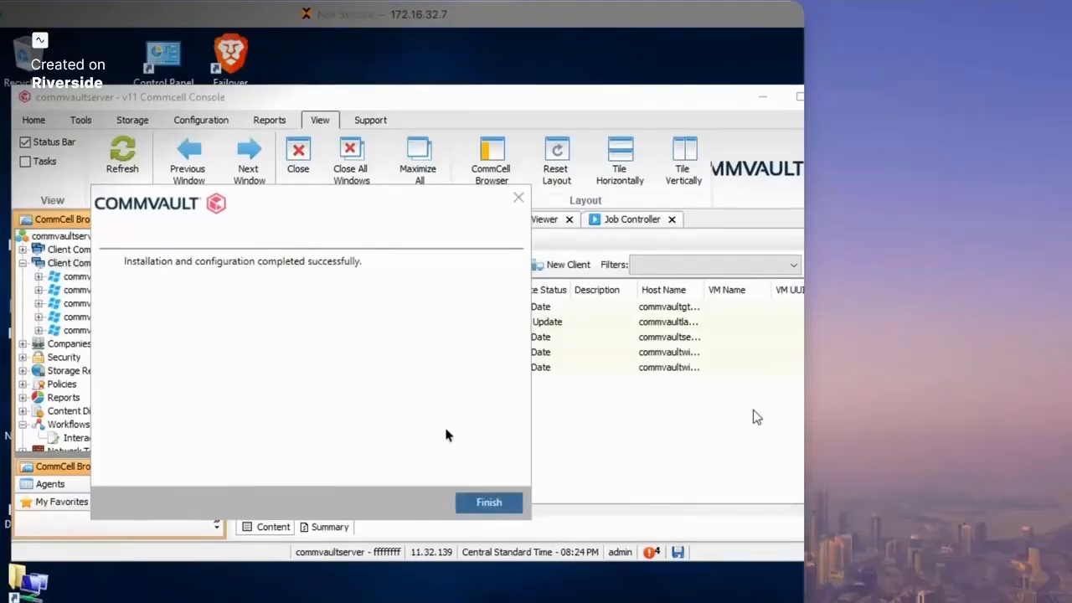
click(476, 501)
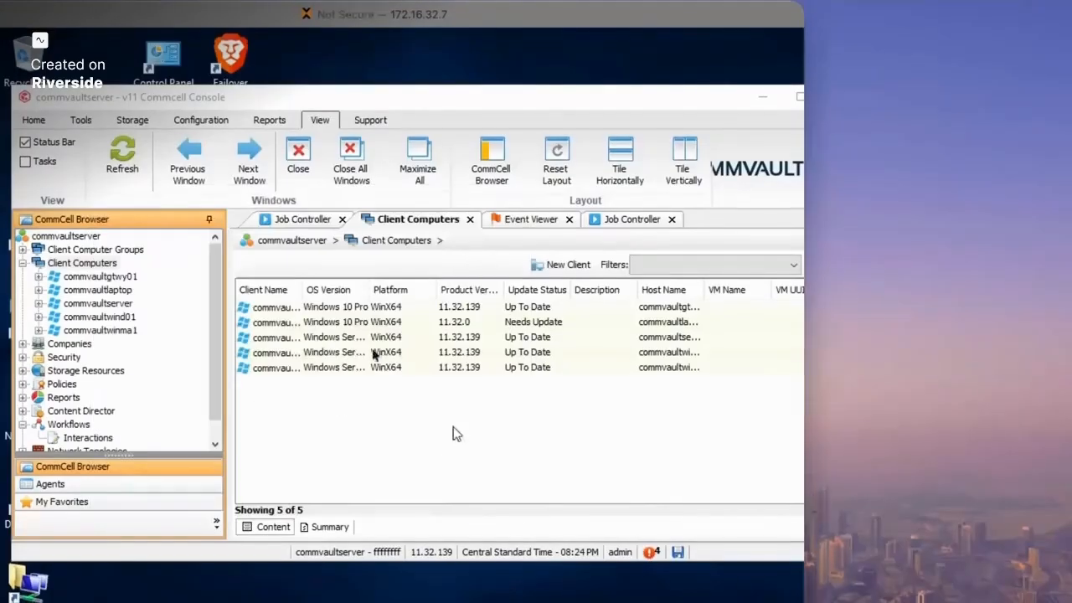
- Refresh the console and open the new client commvaultserver_2_activenode_1
click(94, 263)
click(122, 164)
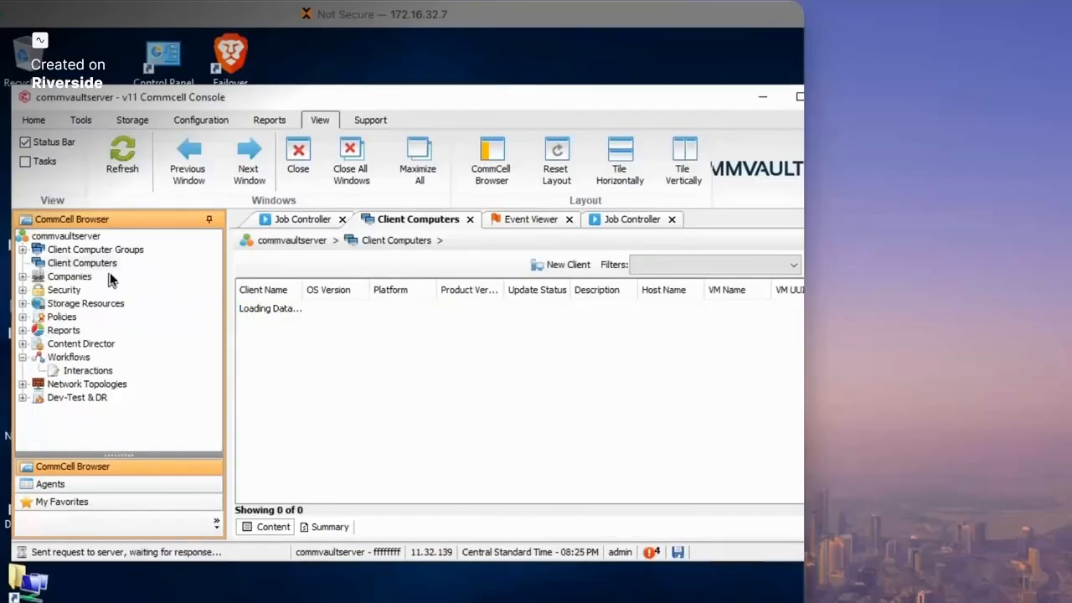
click(145, 316)
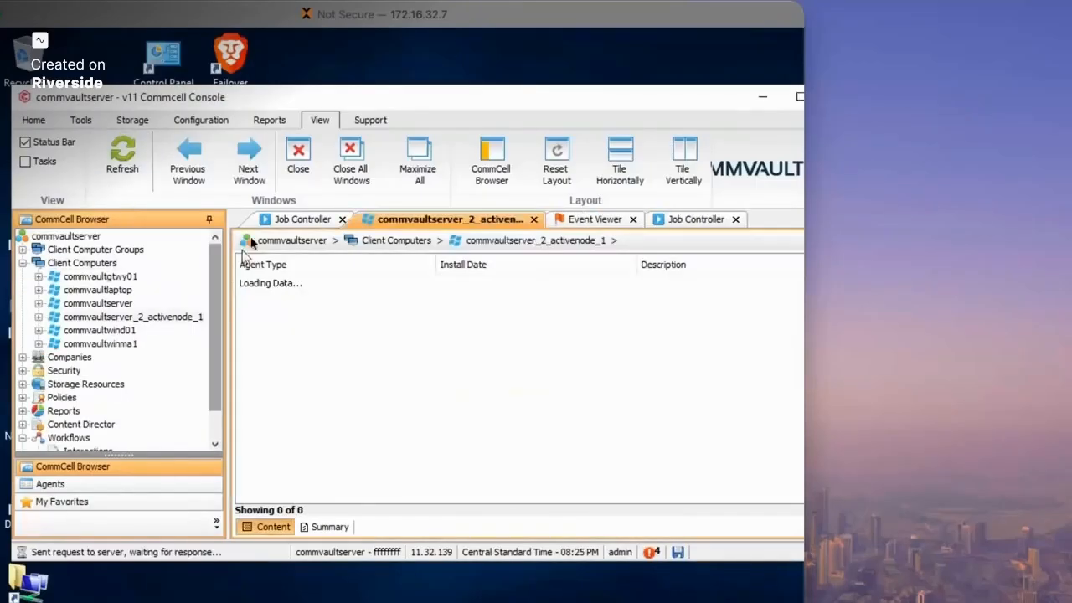
- Try opening CommServe LiveSync from Control Panel, dismiss its loading error, and close Control Panel
click(34, 120)
click(454, 158)
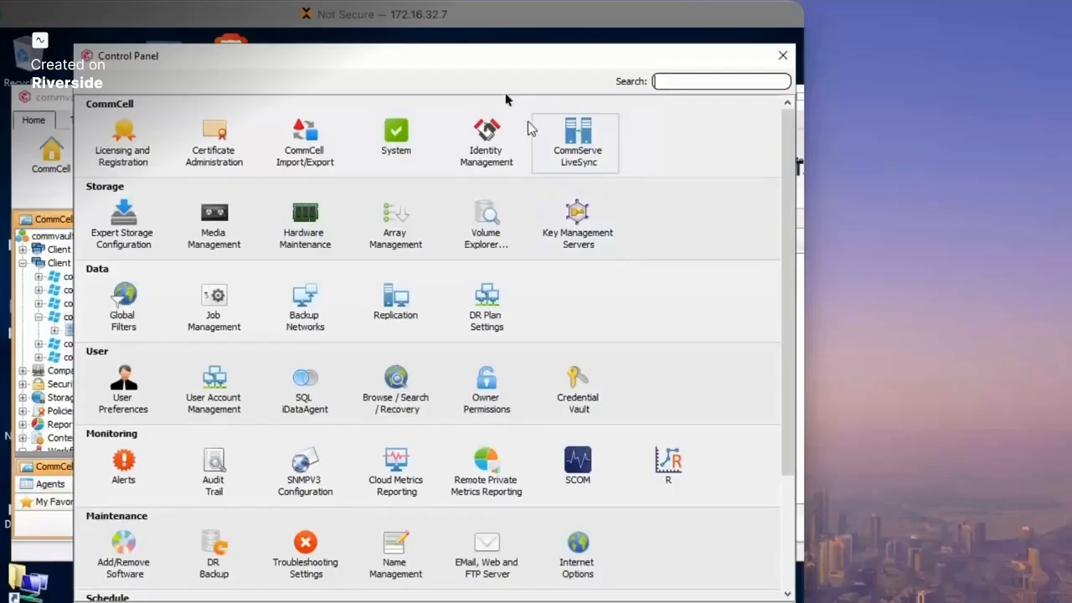
drag(366, 58, 232, 60)
click(458, 144)
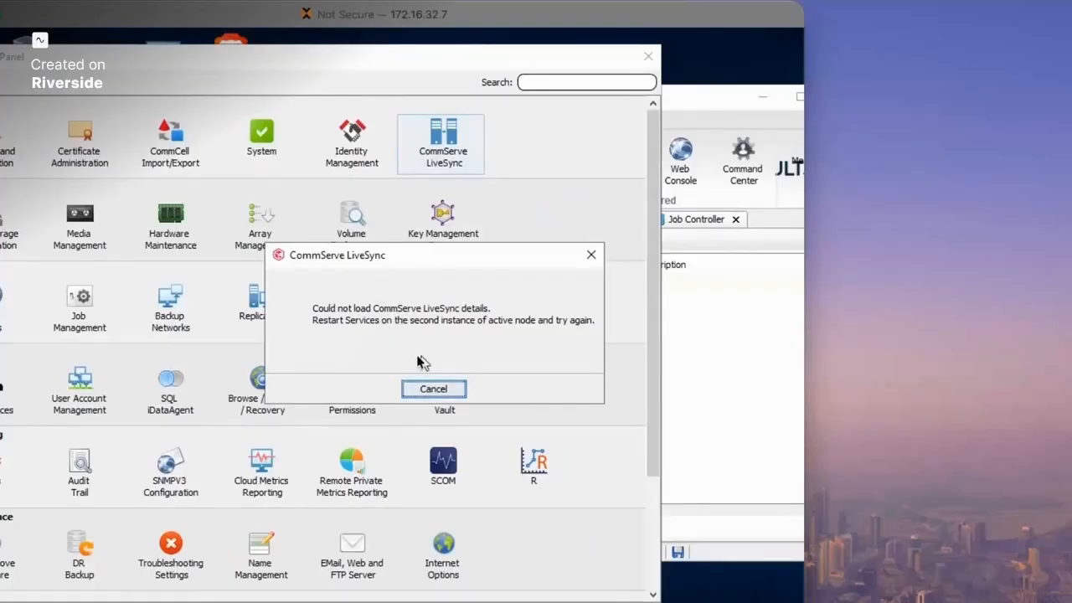
click(588, 259)
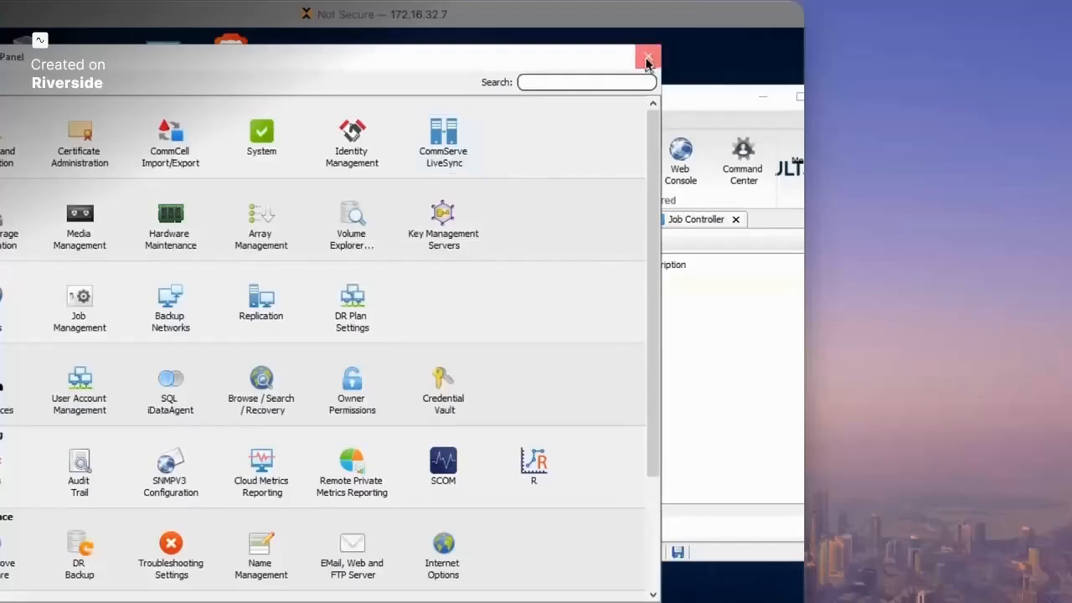
click(646, 58)
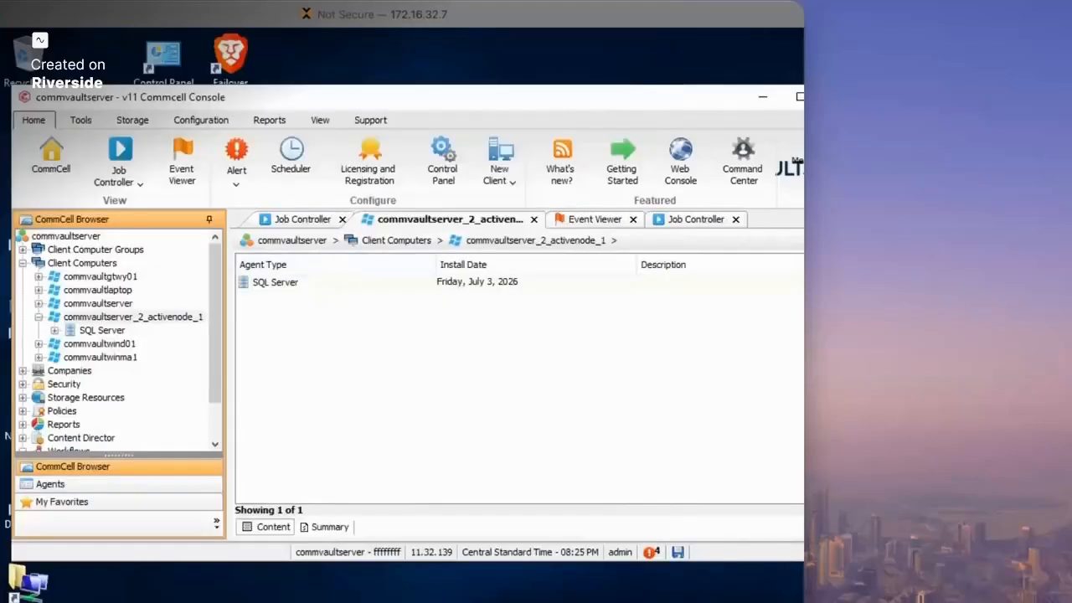
key(super+grave)
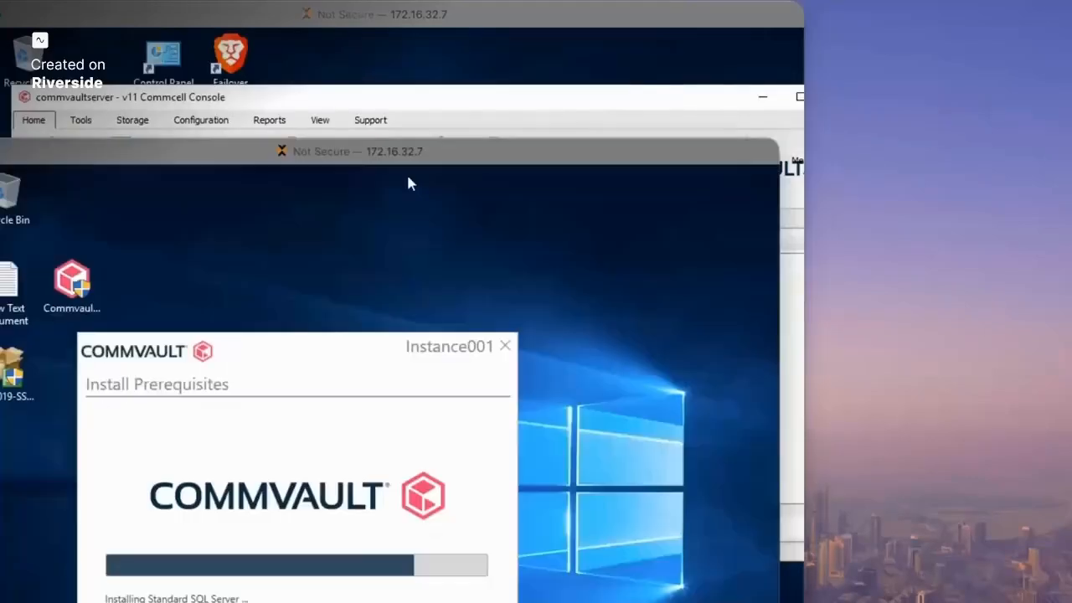
- Restart all Commvault services from the second instance's Process Manager, then close it
click(312, 59)
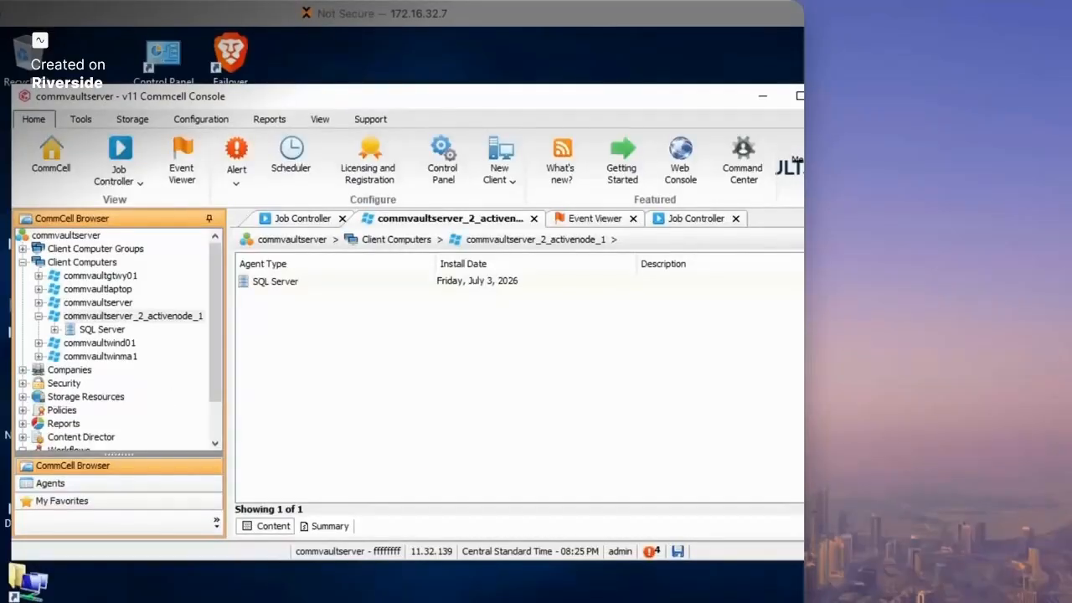
key(super)
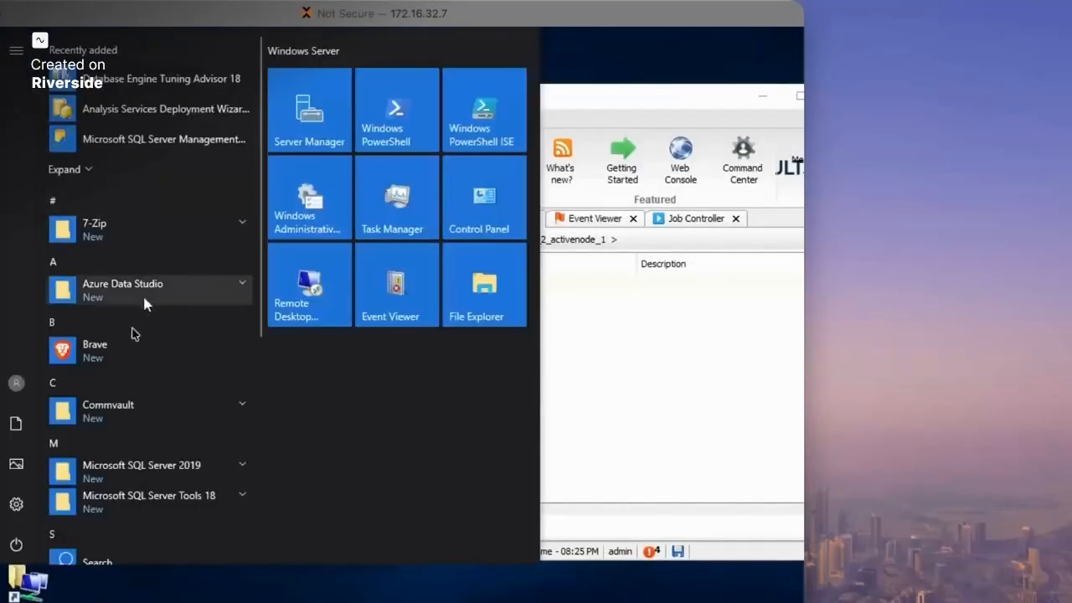
click(134, 402)
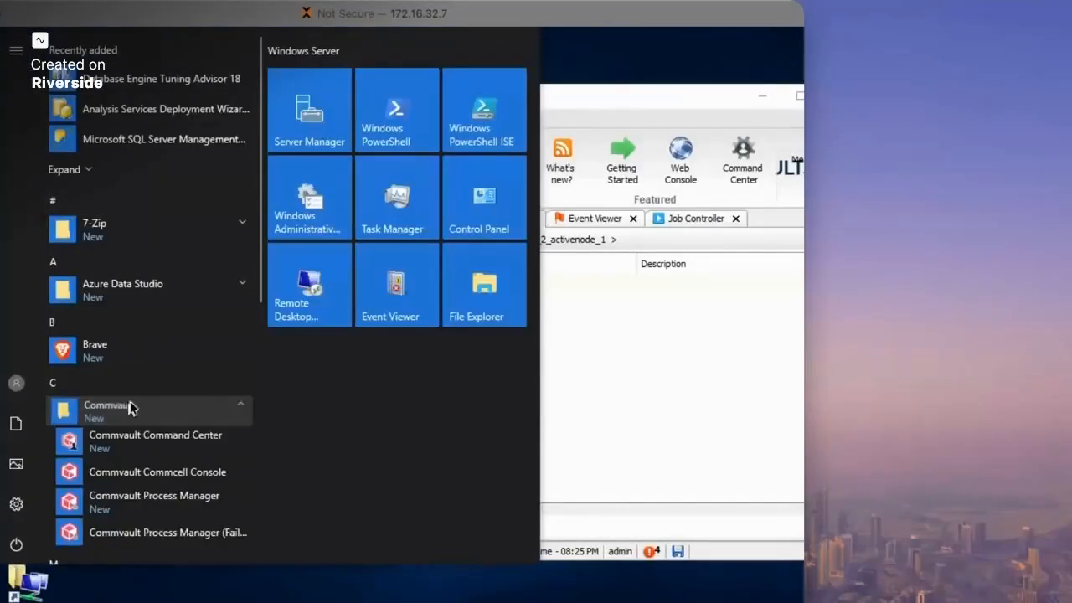
click(192, 528)
click(331, 453)
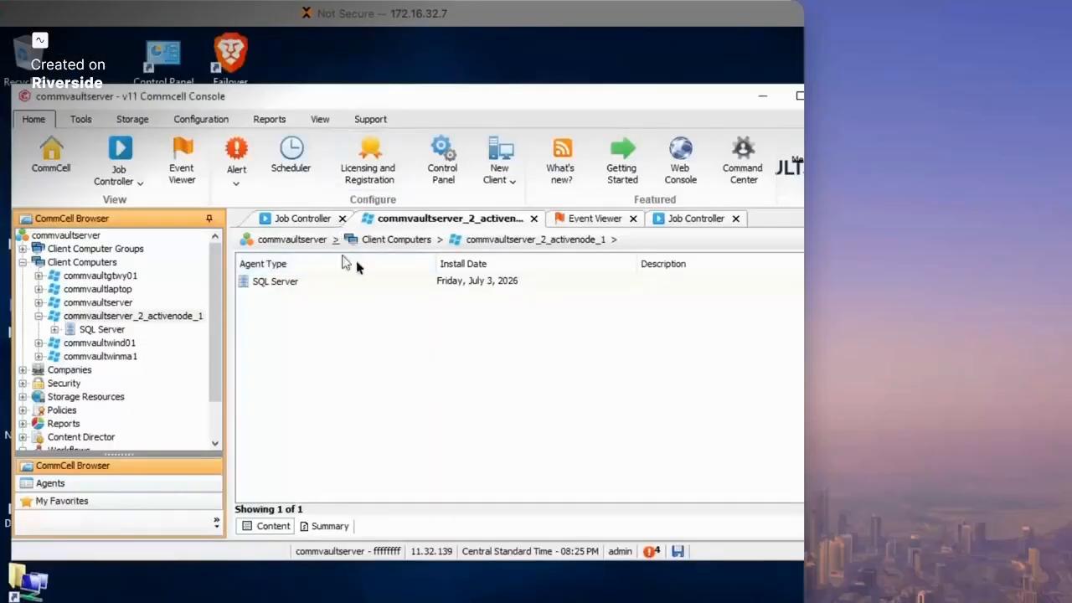
click(385, 175)
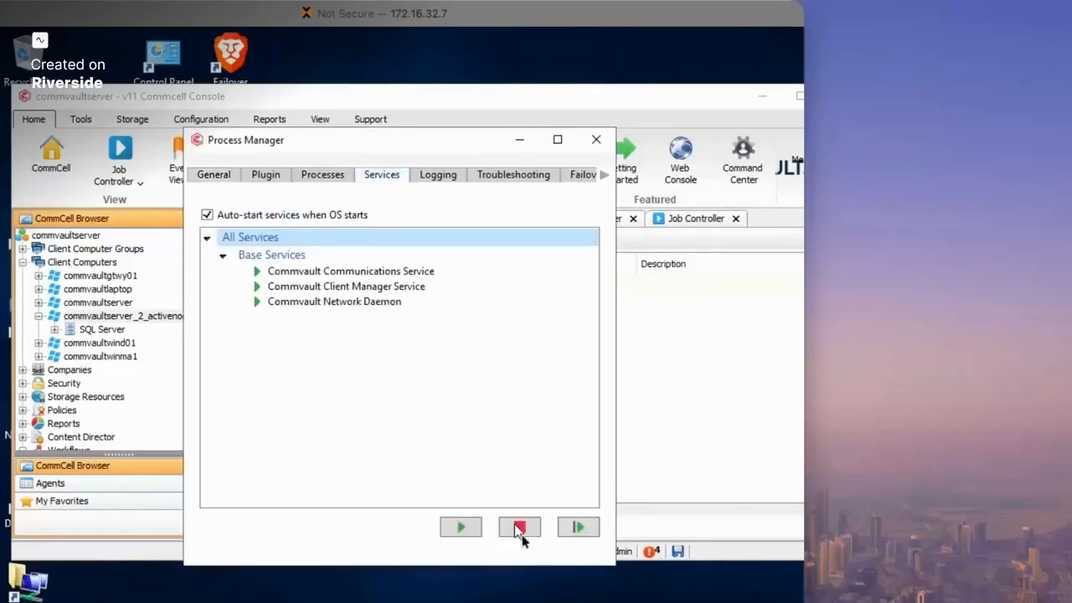
click(573, 527)
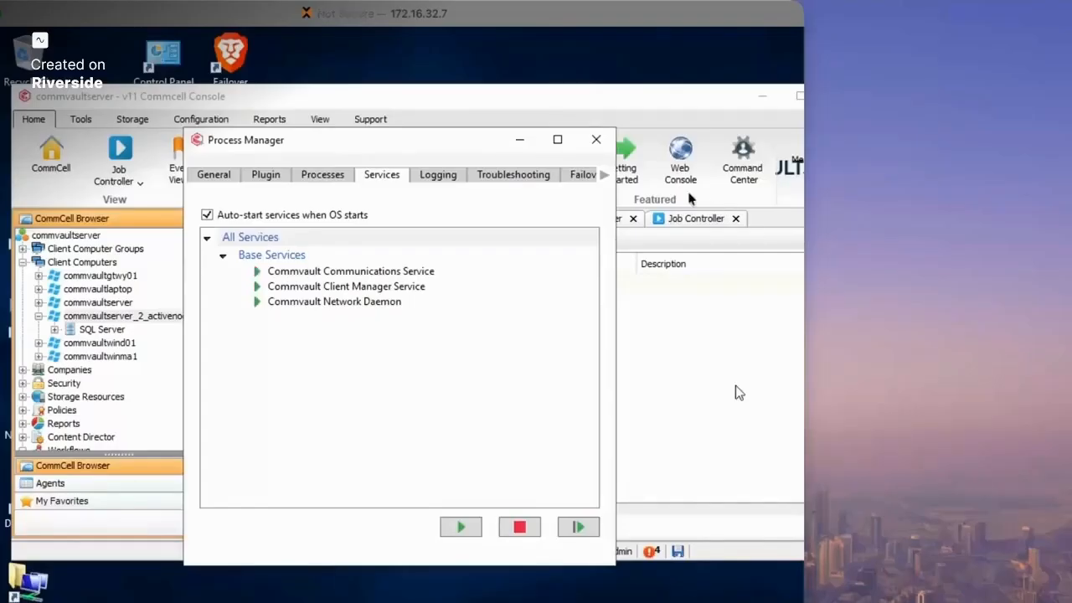
click(597, 140)
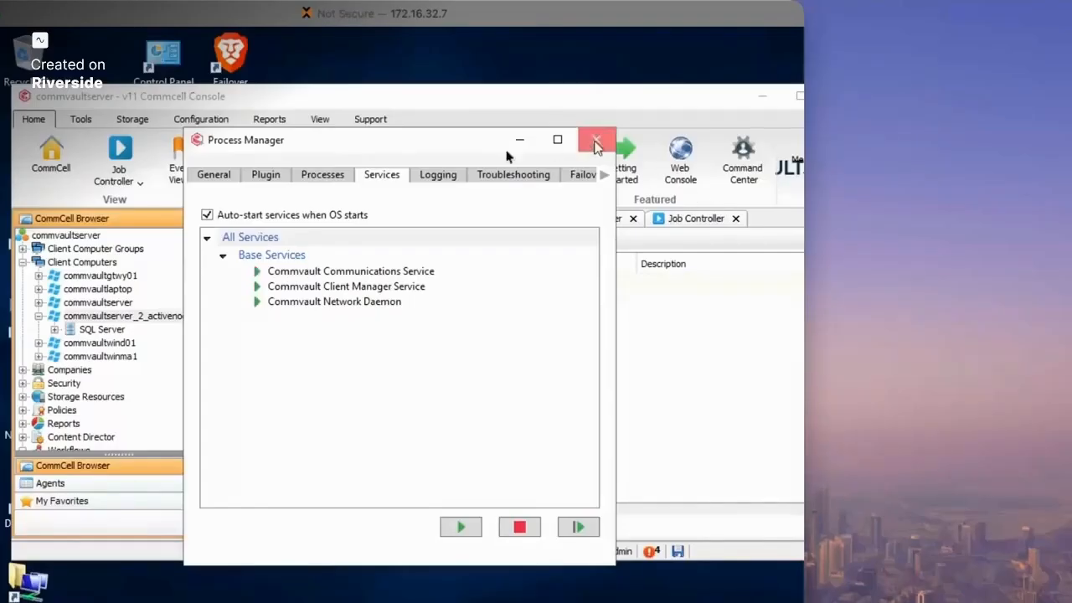
- Reopen CommServe LiveSync from Control Panel, now showing the node list and CommServeDR policy
click(442, 174)
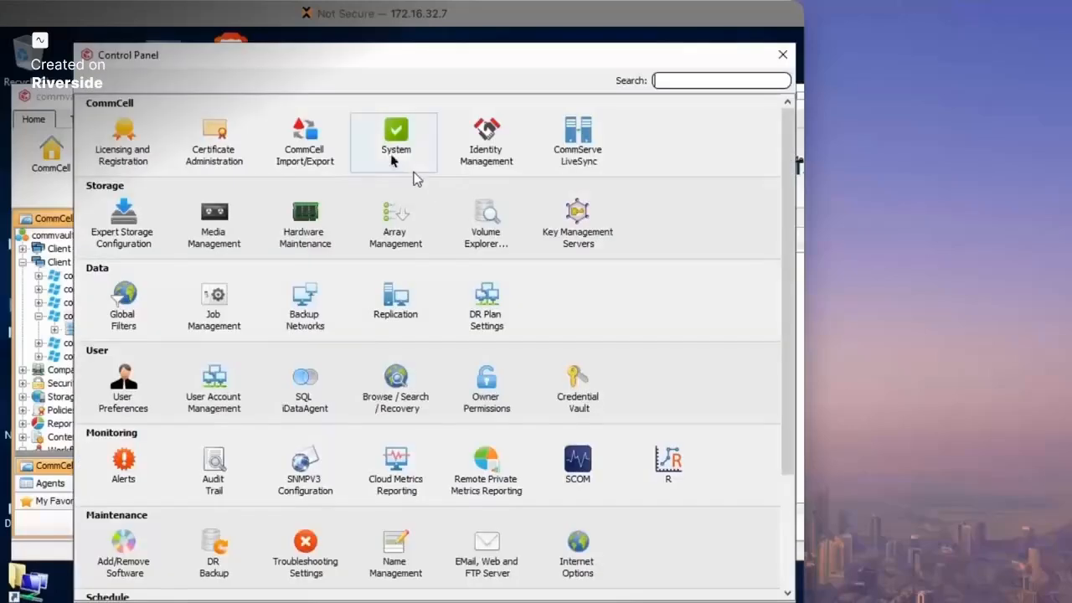
drag(496, 62, 440, 74)
click(520, 142)
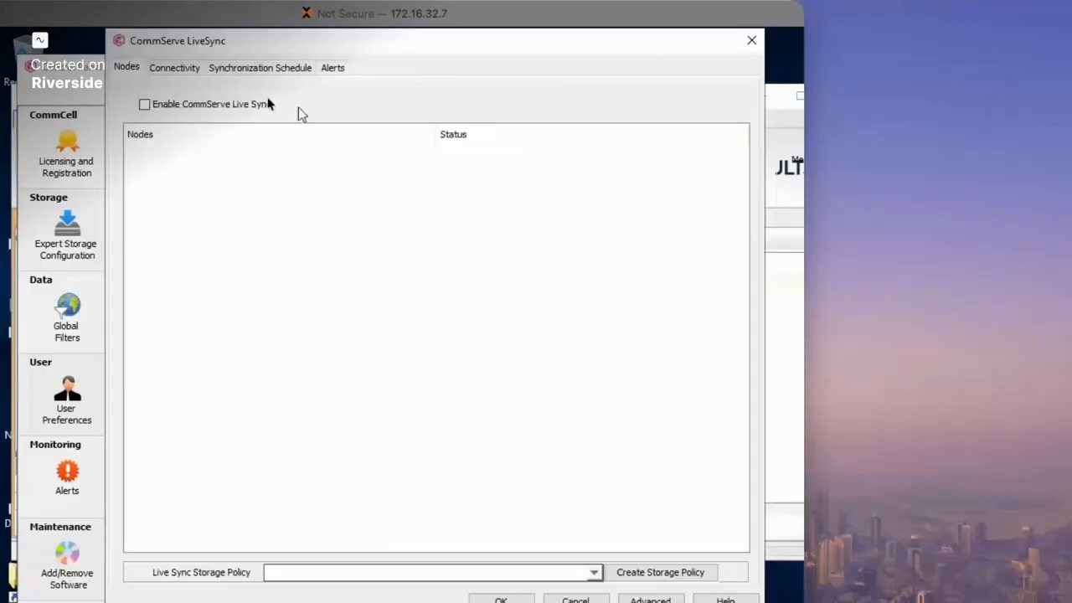
drag(237, 49, 222, 60)
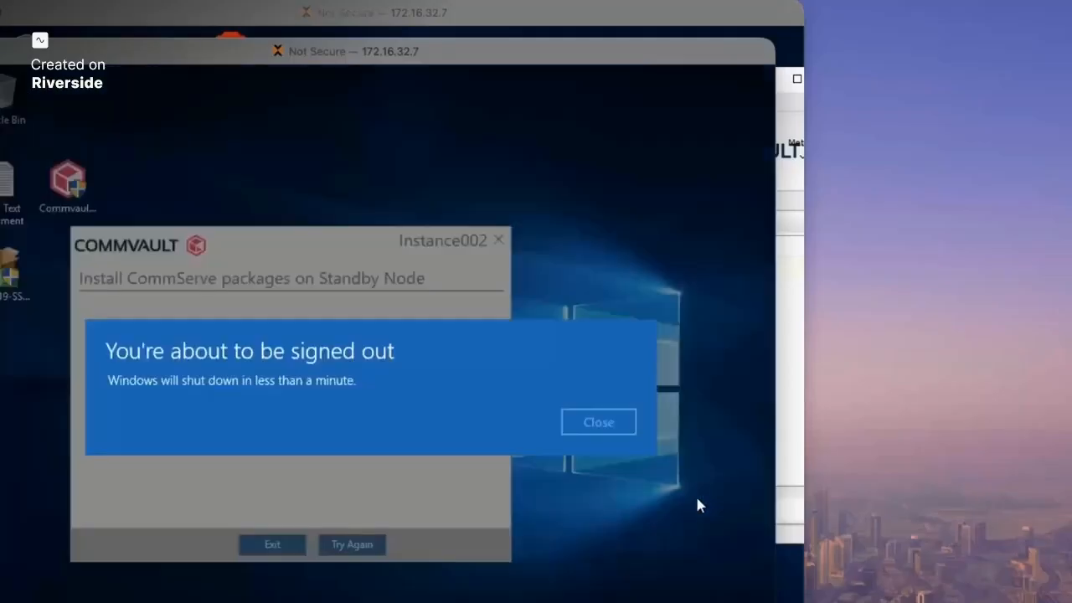
- Dismiss the standby node's sign-out notice and browse the Commvault Start menu group
click(593, 425)
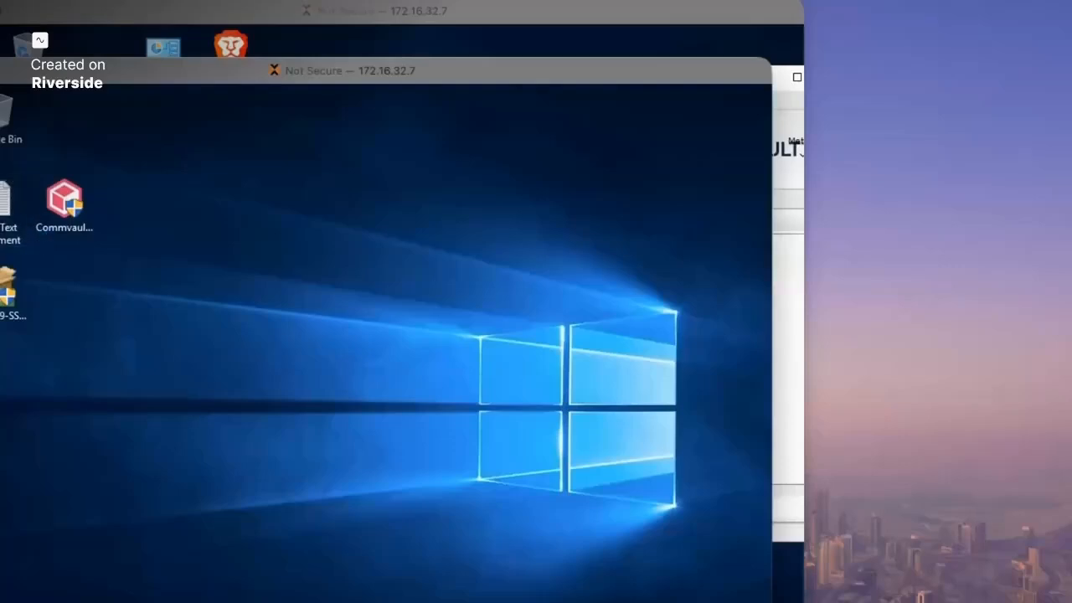
key(super)
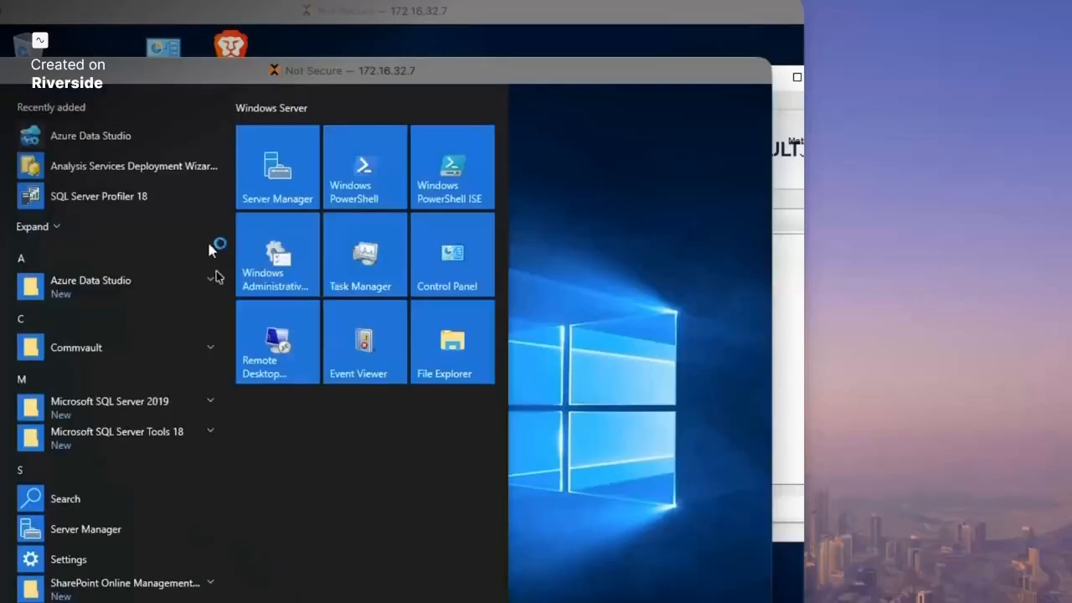
click(134, 350)
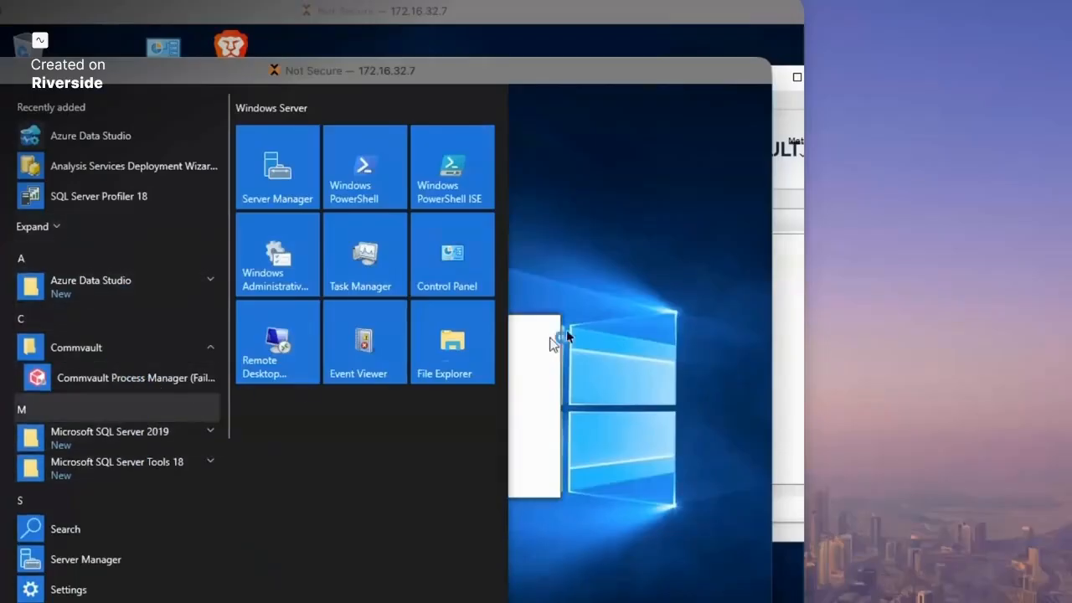
scroll(100, 377, down, 2)
scroll(126, 335, down, 3)
click(166, 321)
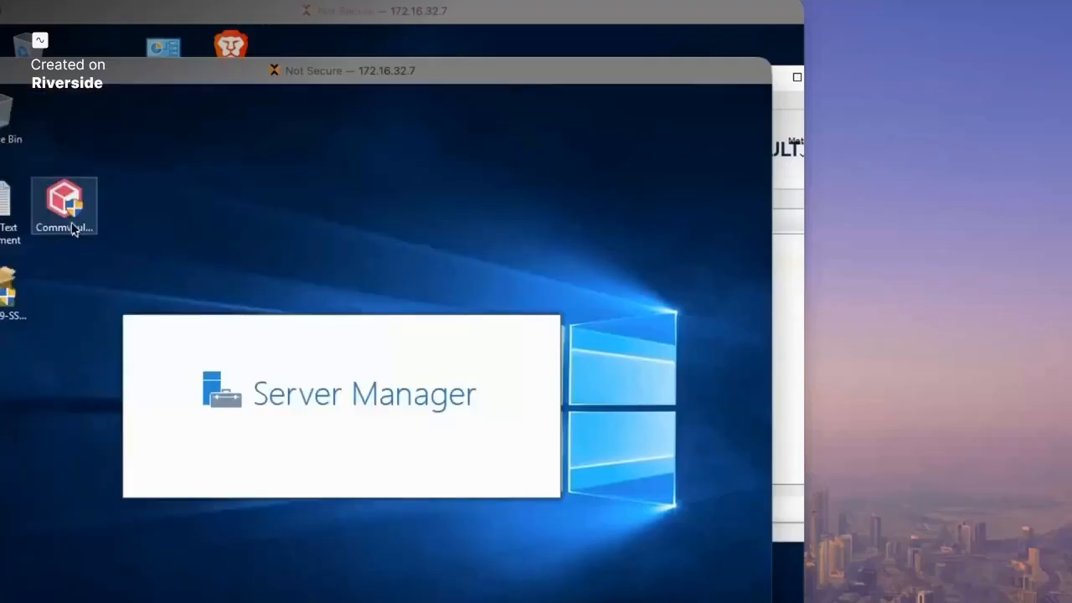
- Run the Commvault_Media_11_32 installer, extract its files, and resume the unfinished install
double_click(74, 230)
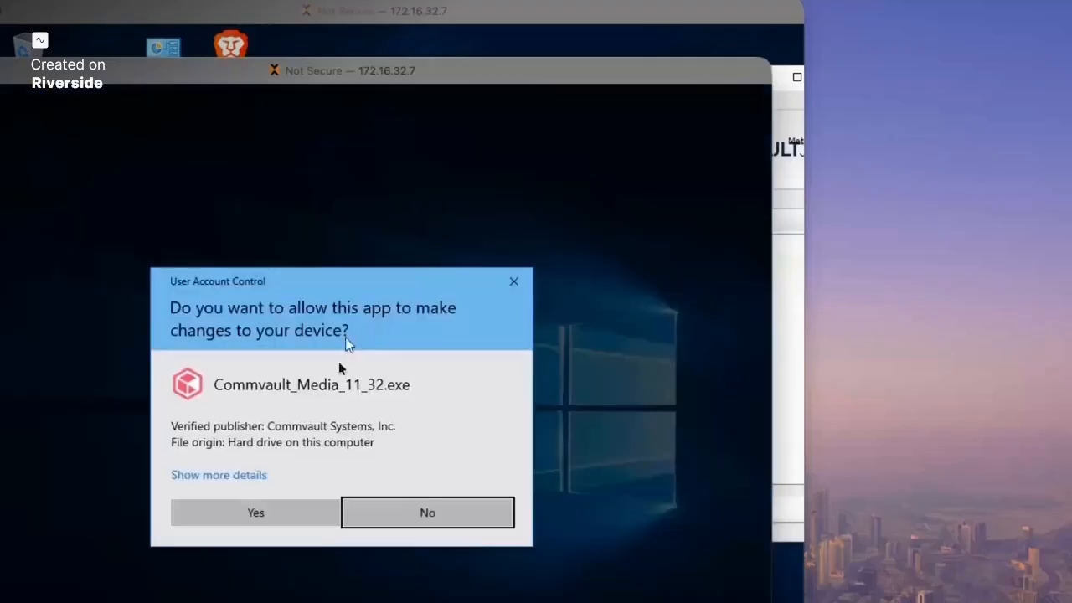
click(267, 503)
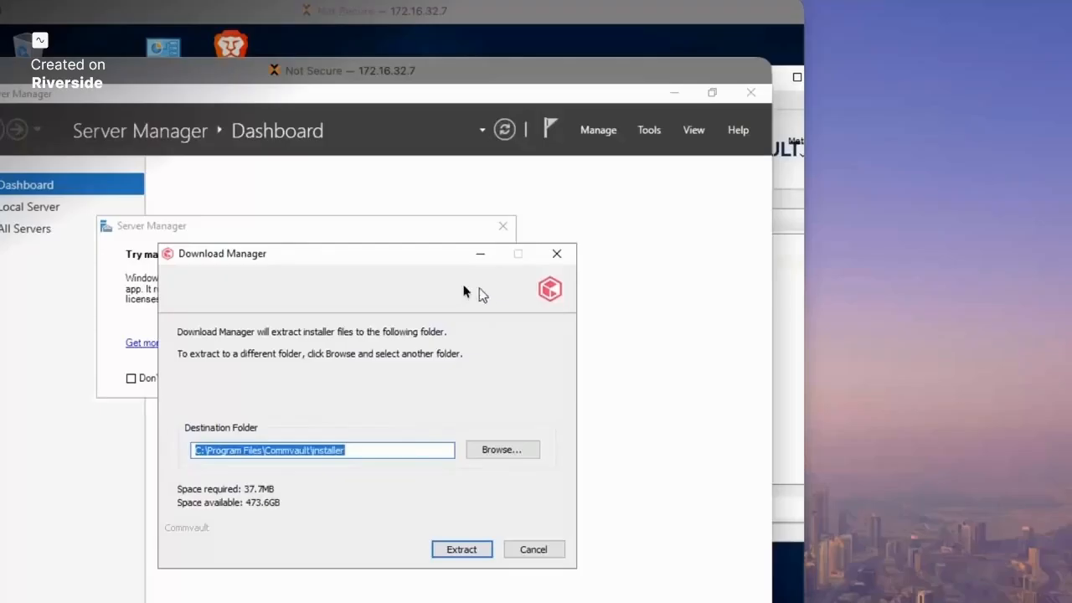
click(503, 226)
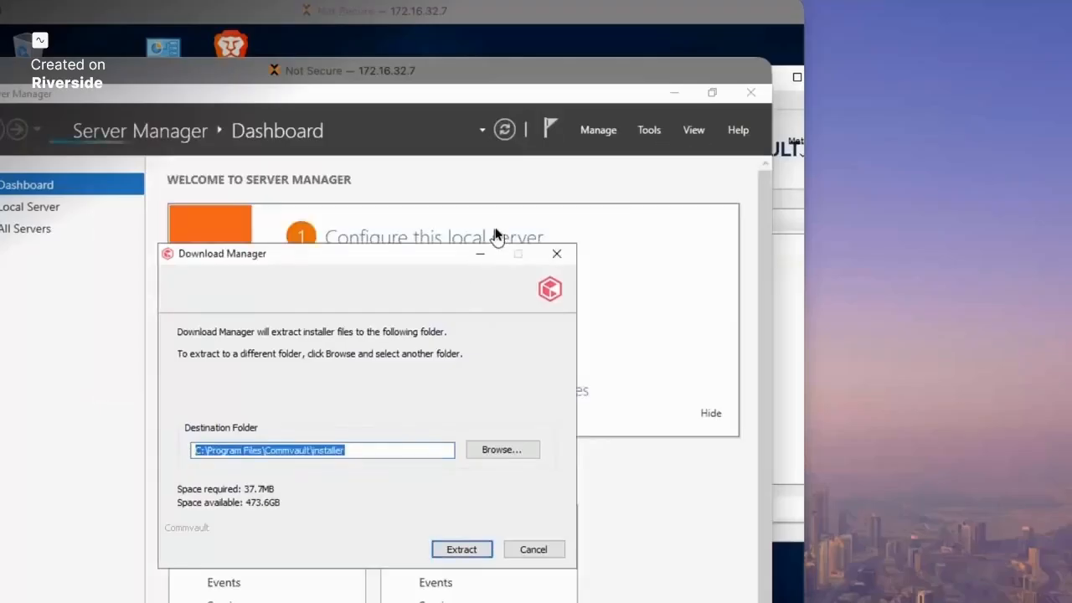
click(751, 94)
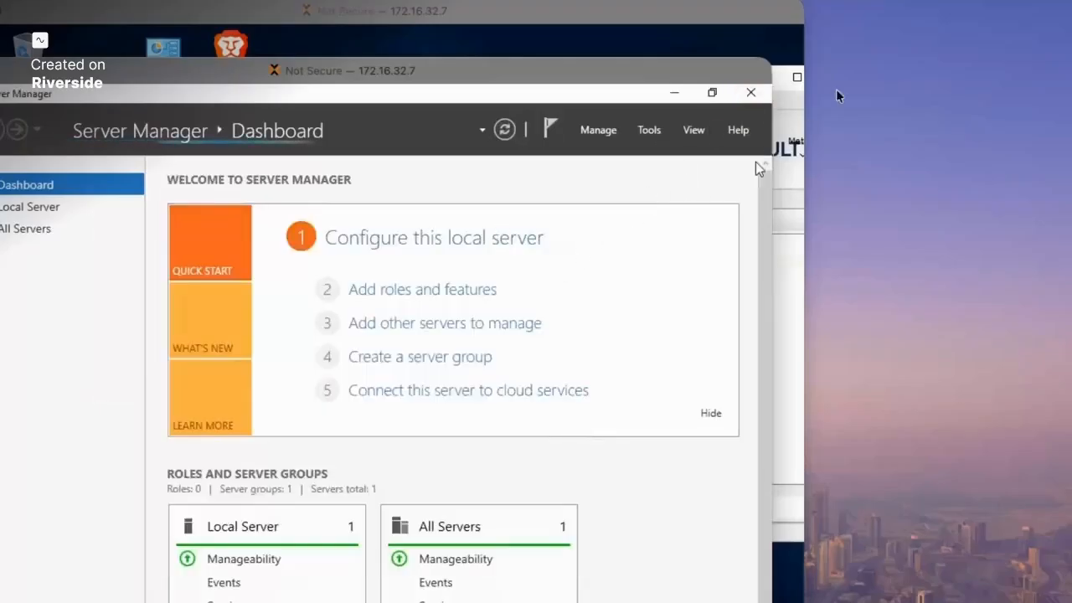
click(751, 94)
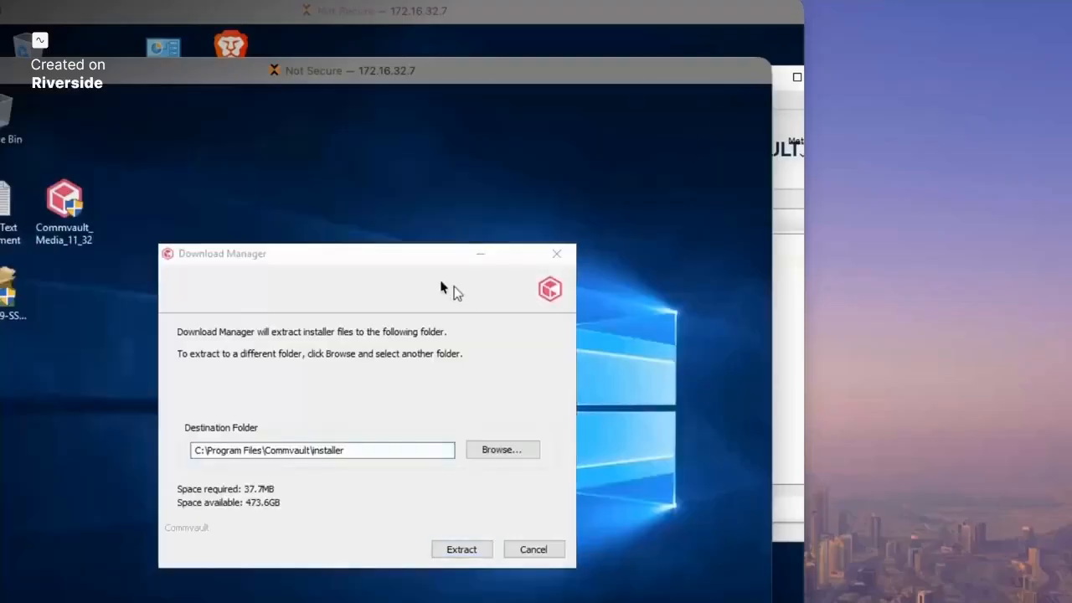
click(458, 549)
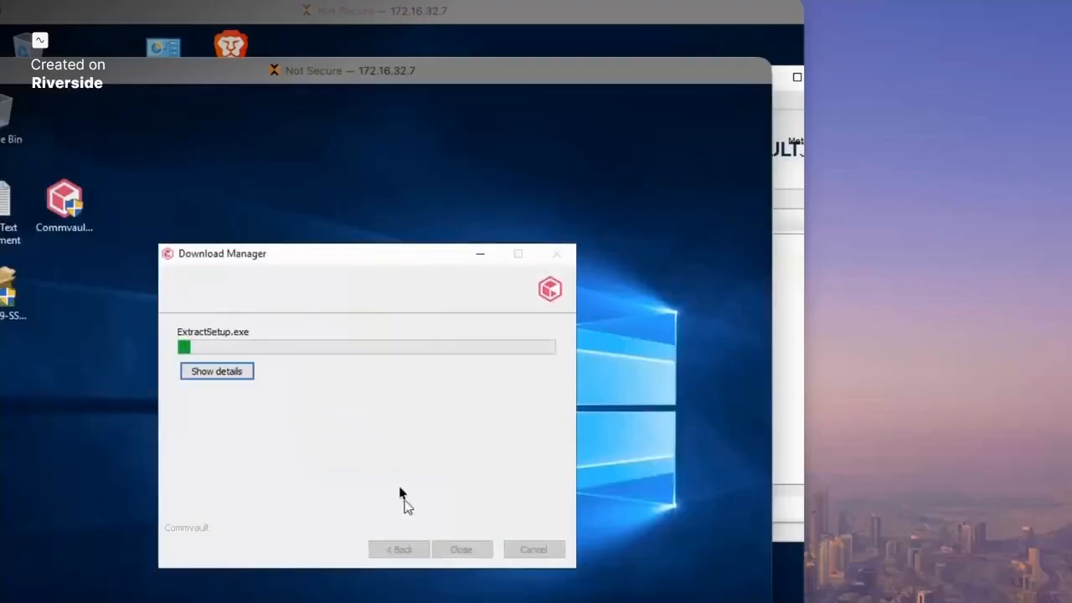
click(219, 377)
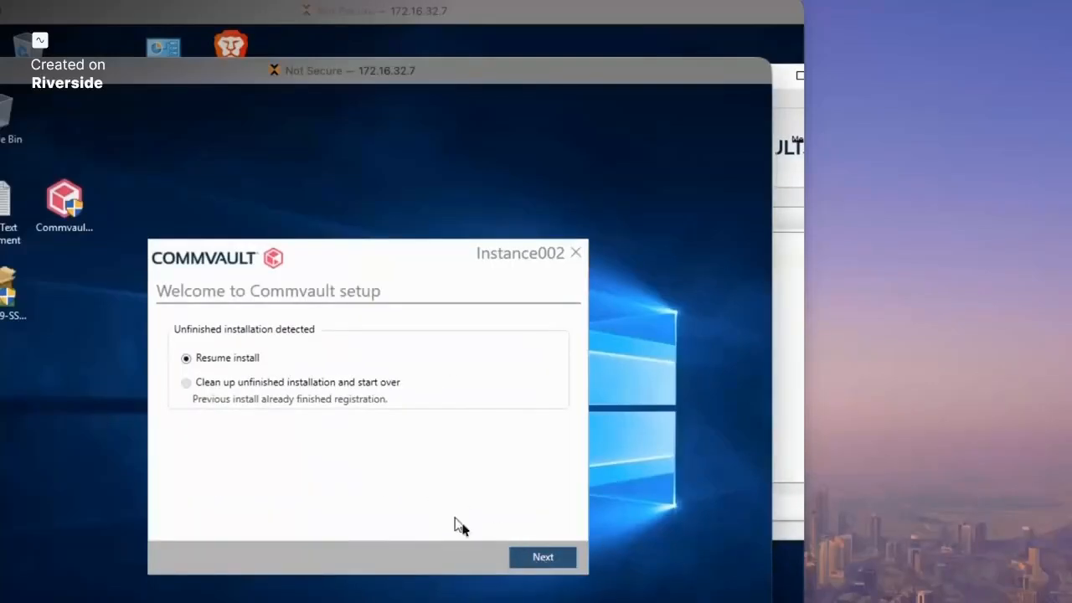
click(528, 557)
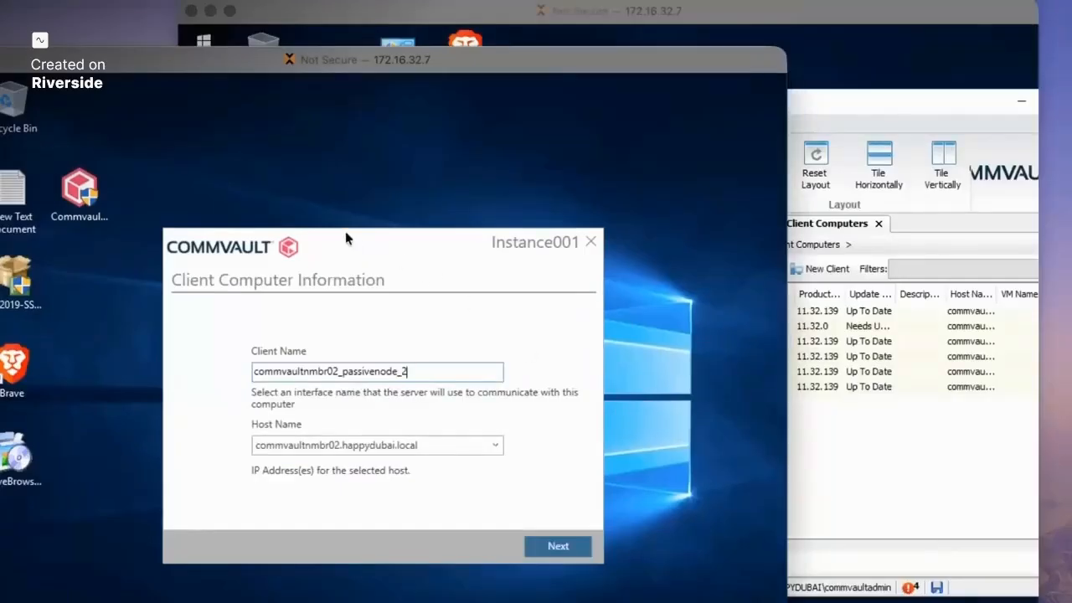
- Accept client name commvaultnmbr02_passivenode_2, then check the server name in the saved notes file
drag(345, 233, 307, 214)
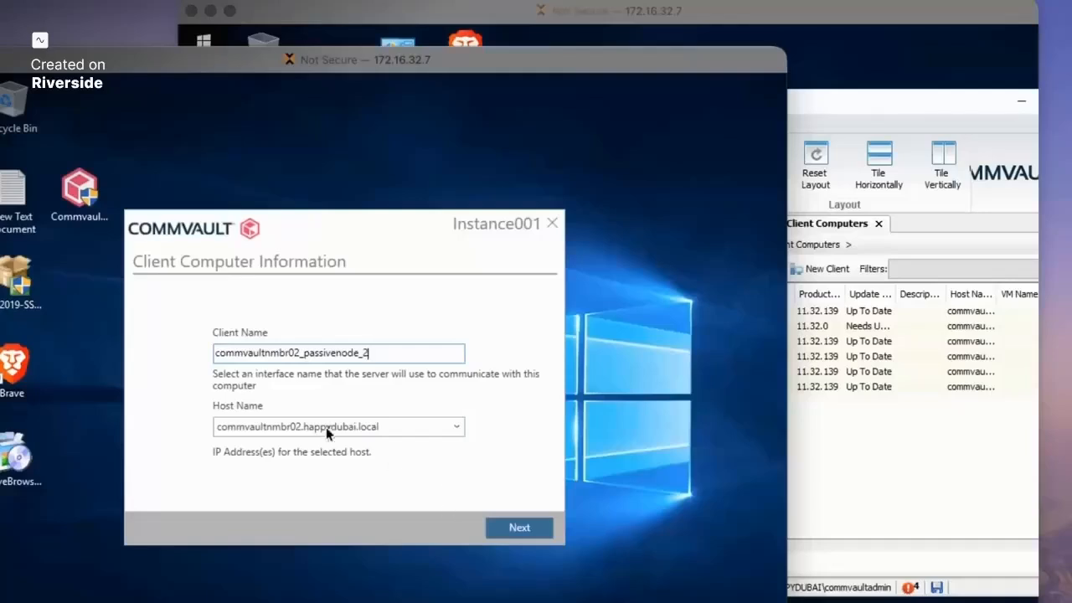
click(519, 530)
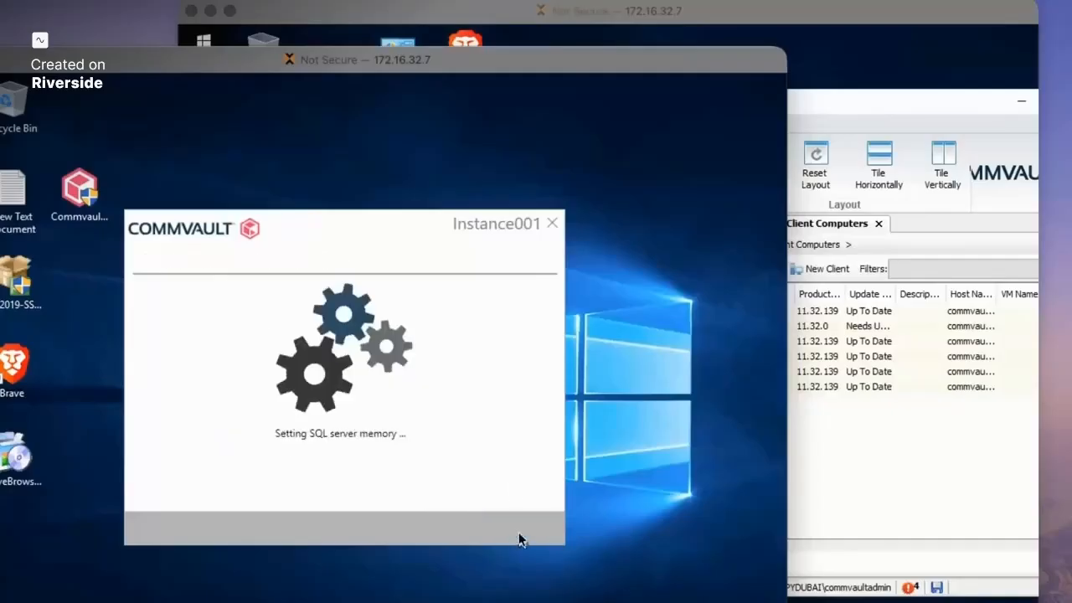
double_click(15, 201)
scroll(192, 465, down, 4)
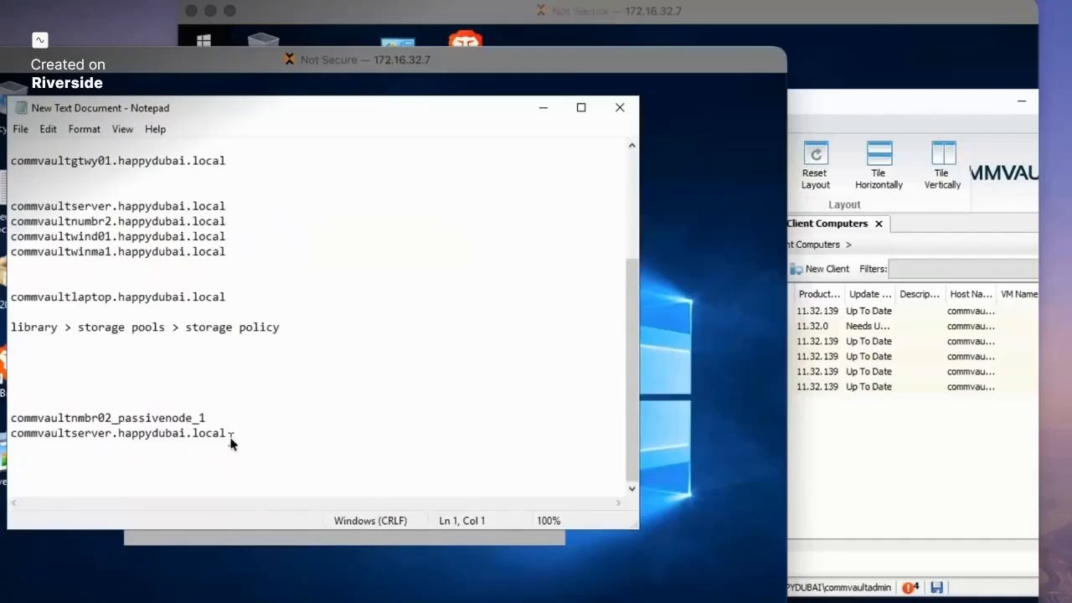
drag(228, 433, 10, 434)
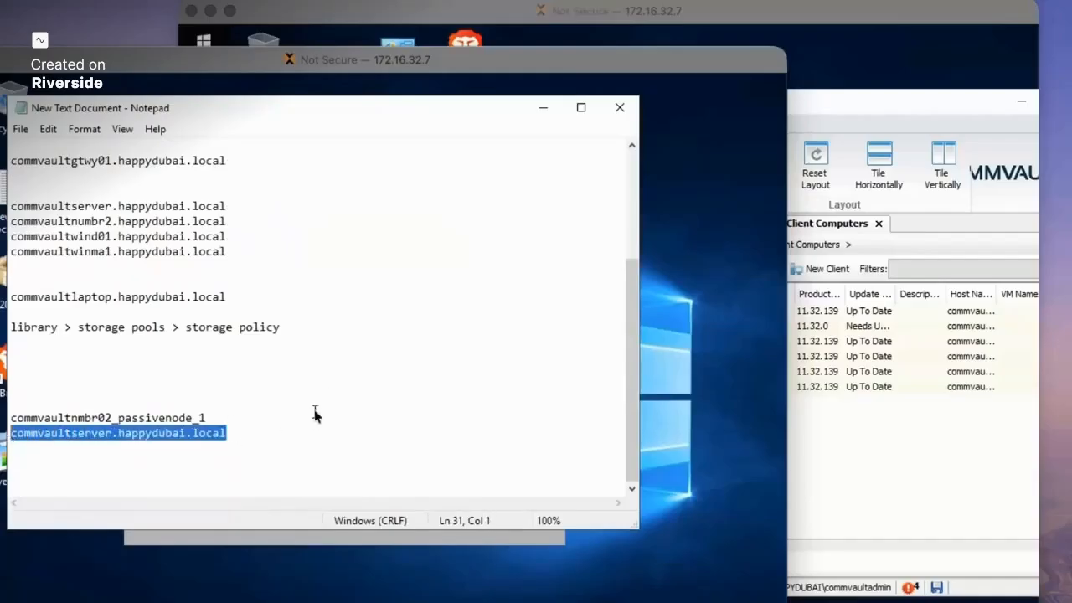
click(543, 111)
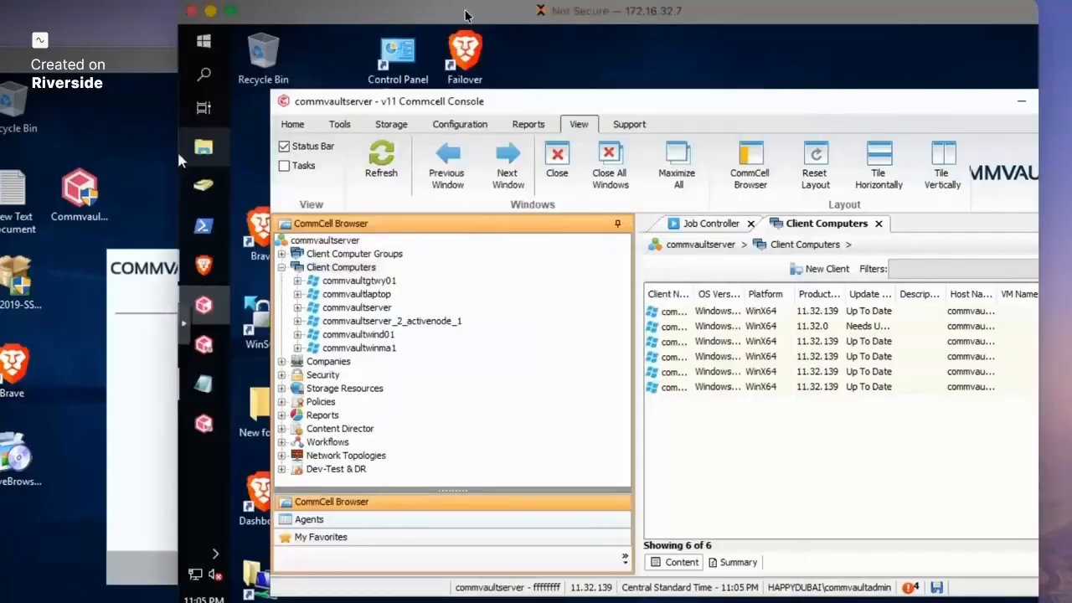
- Review commvaultserver's agents in the CommCell Console while the Instance002 install completes
click(469, 20)
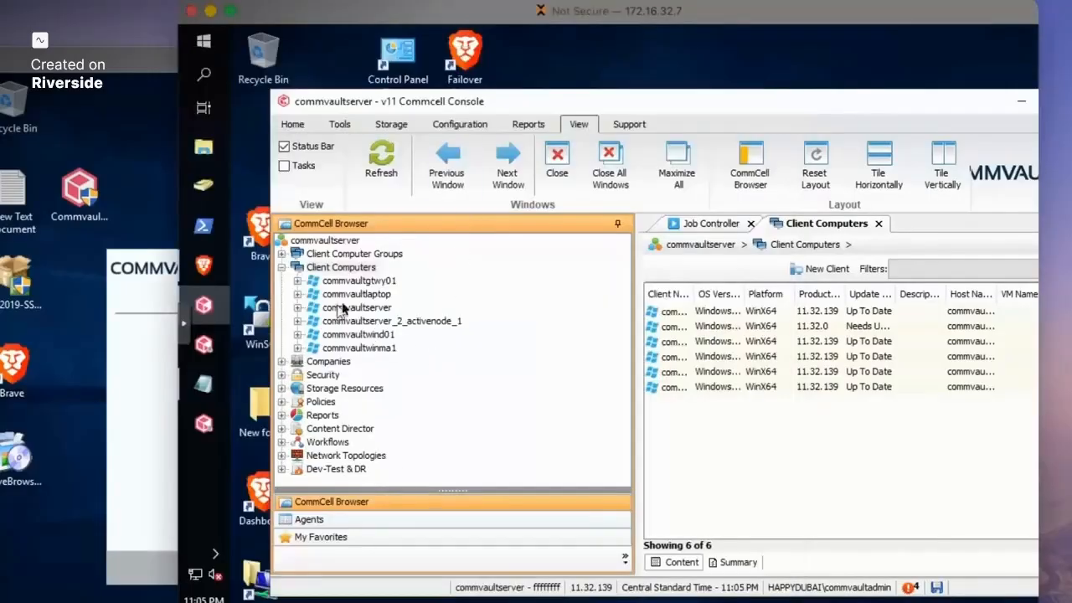
click(367, 308)
click(298, 308)
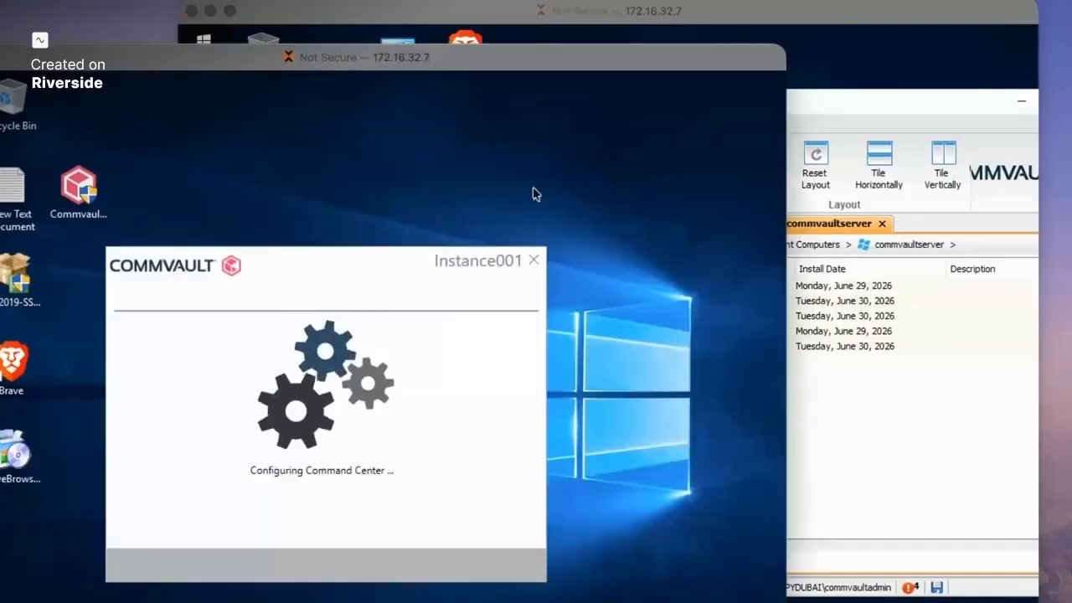
click(520, 16)
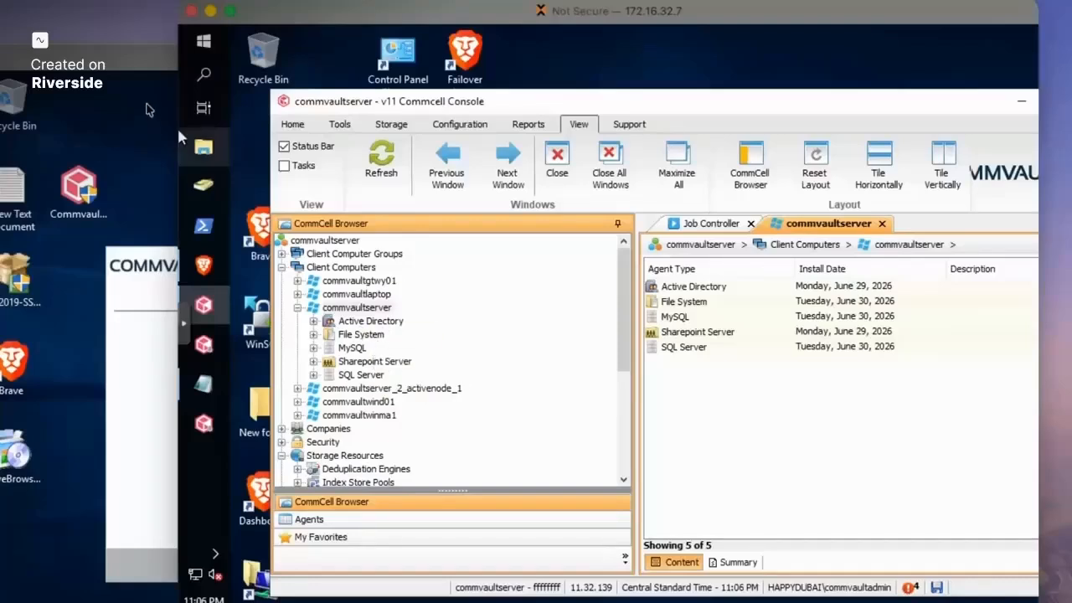
click(147, 85)
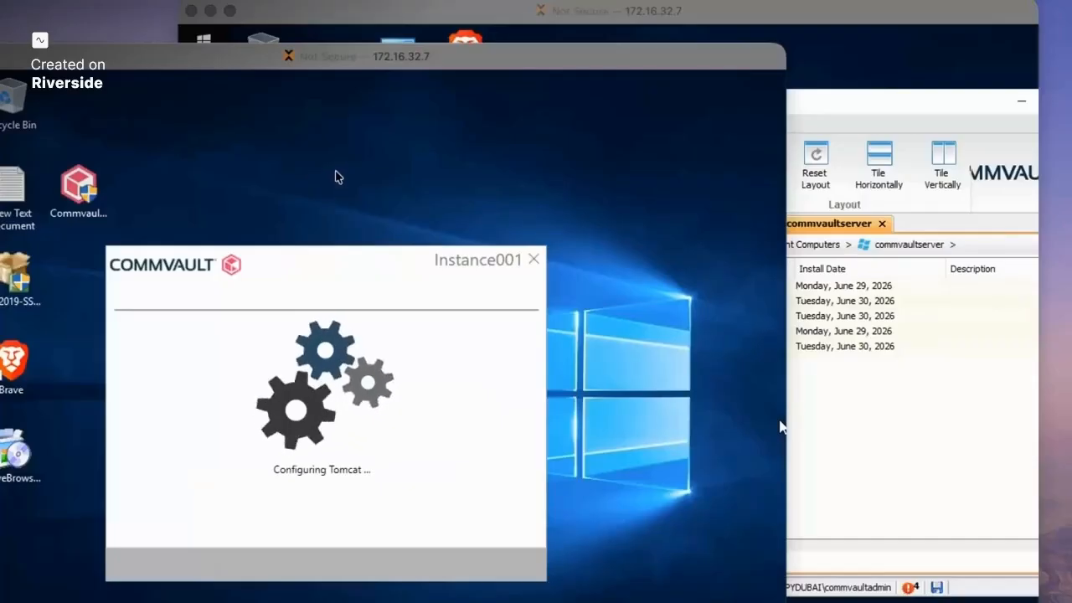
click(368, 15)
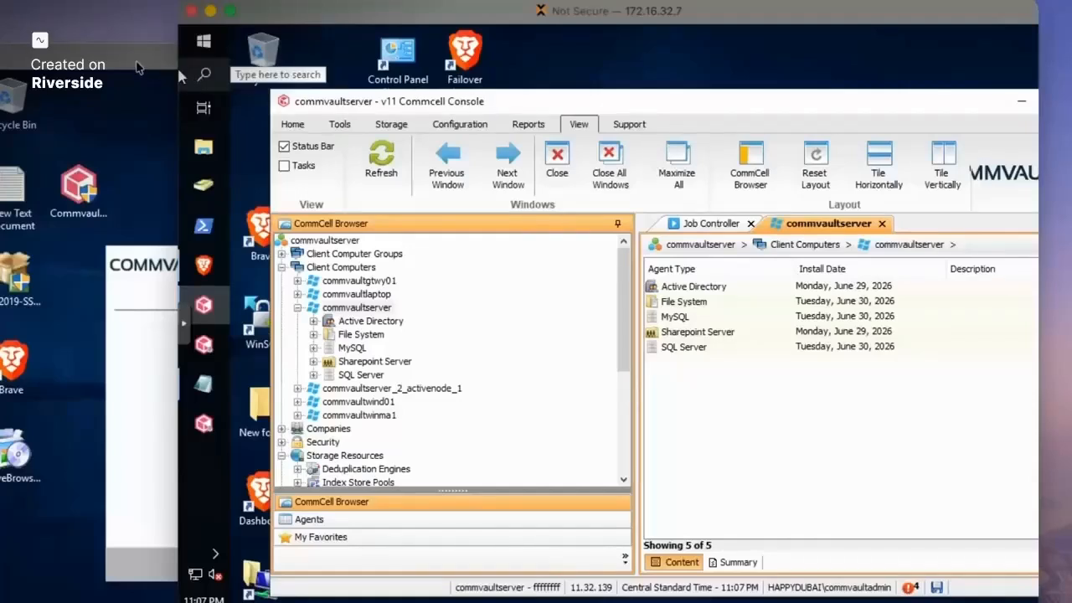
click(138, 67)
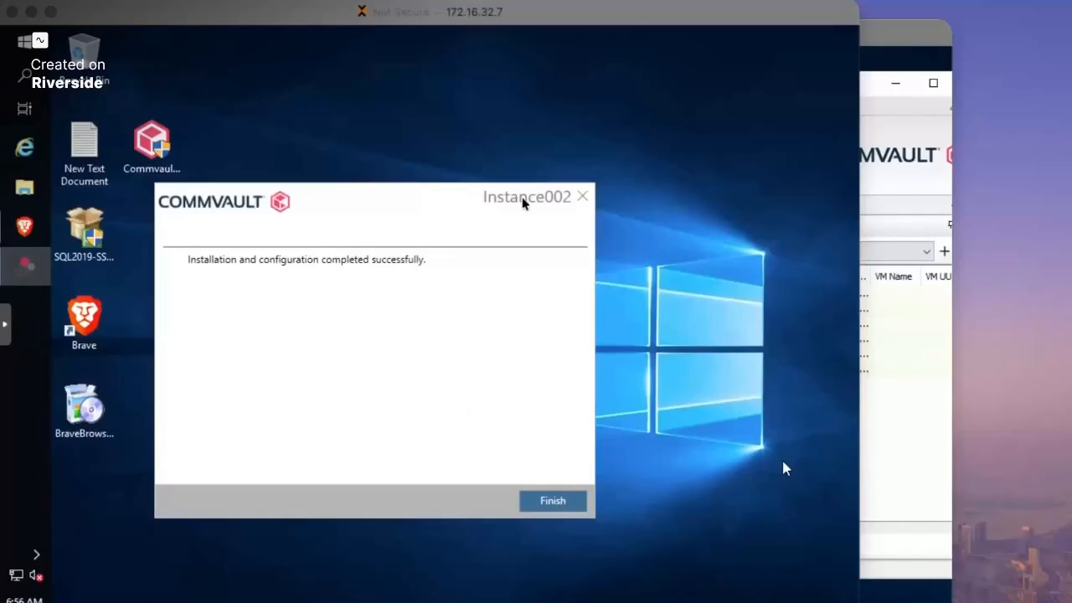
- Open CommServe LiveSync listing commvaultserver_2_activenode_1 as Active and commvaultnmbr02_passivenode as Passive
click(24, 41)
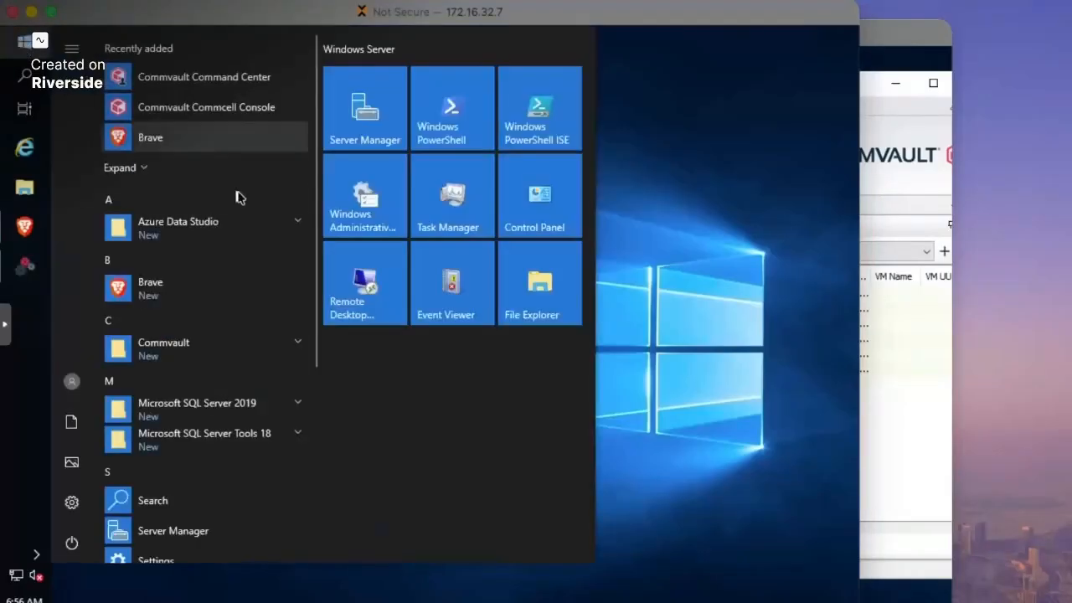
click(199, 356)
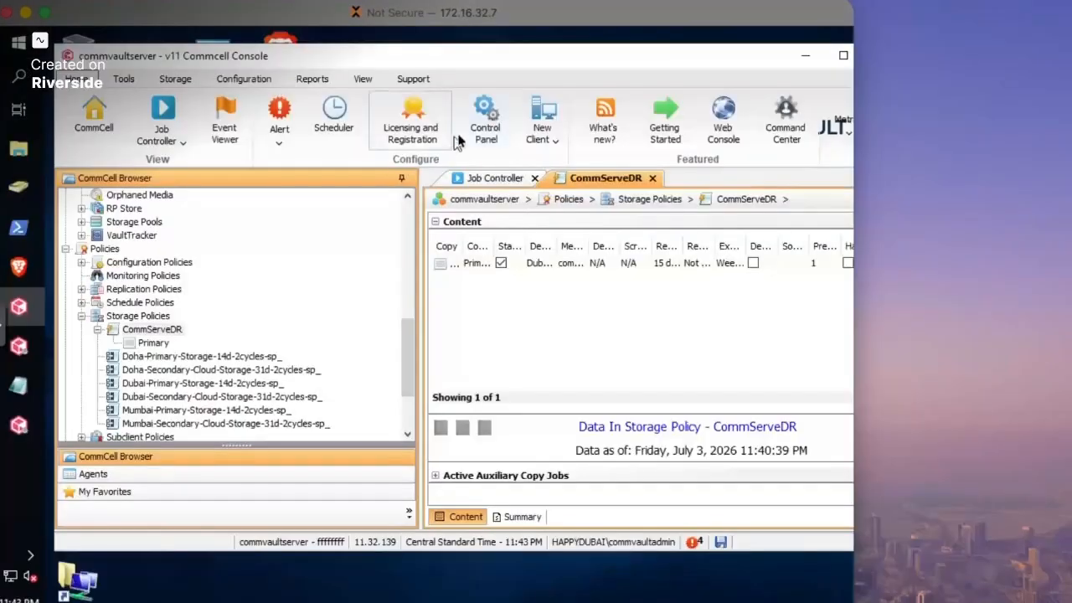
click(489, 128)
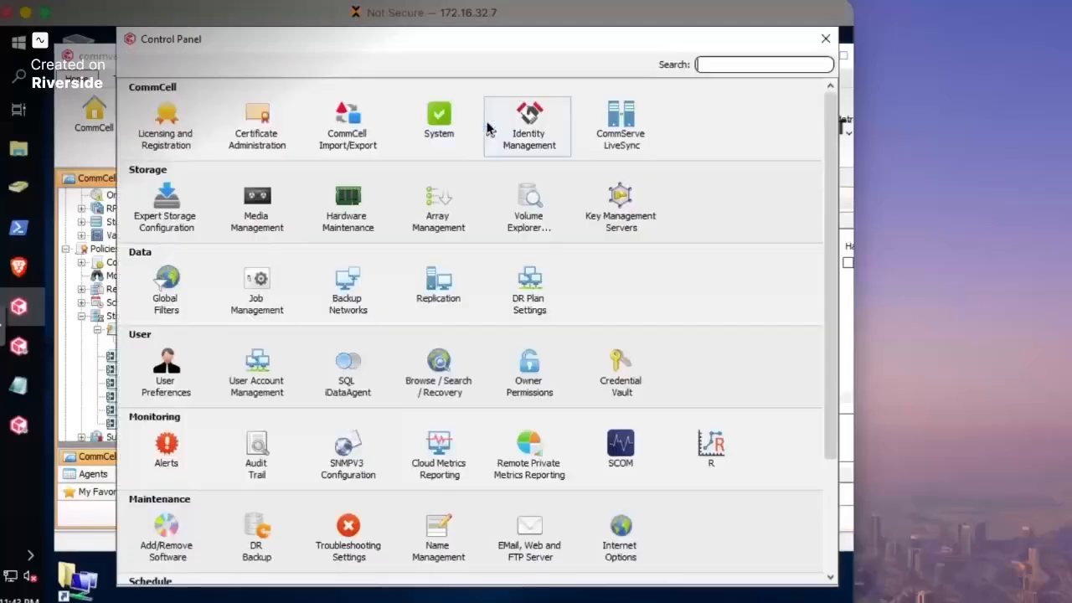
drag(566, 52, 502, 71)
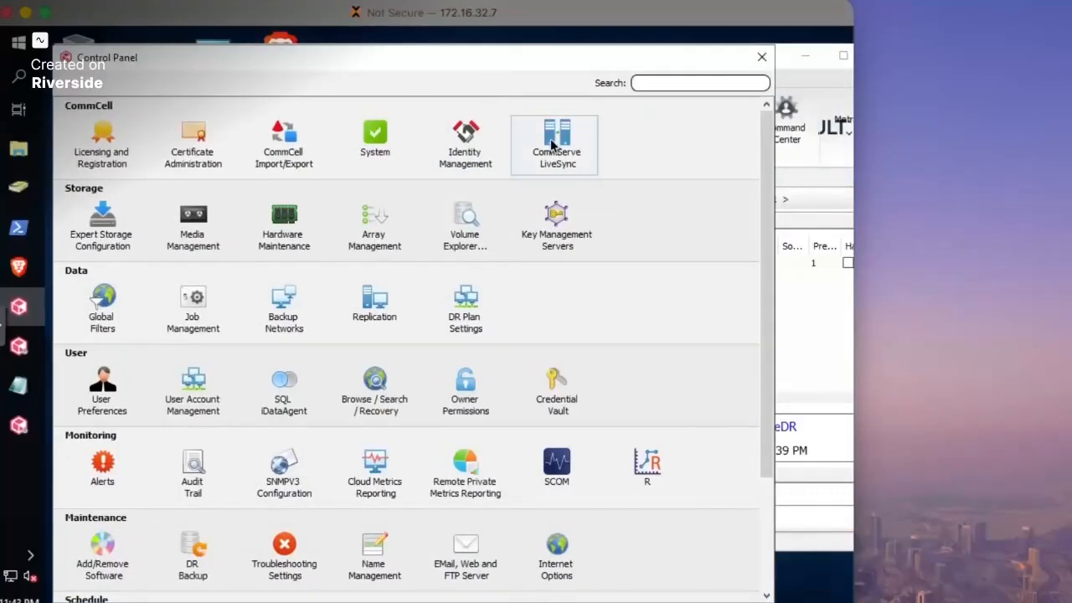
double_click(551, 145)
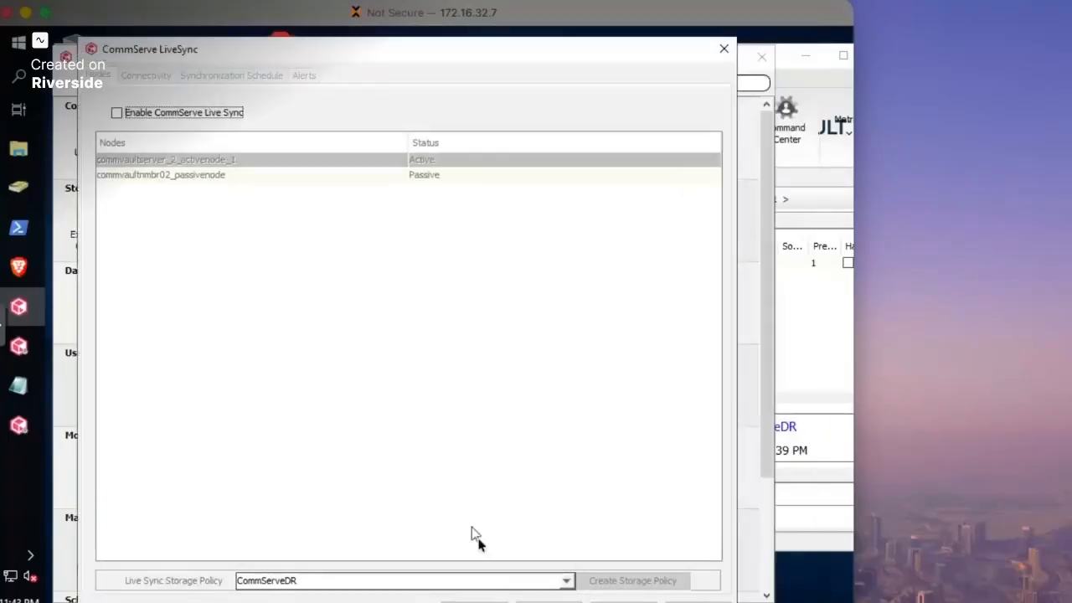
- Choose Dubai-Primary-Storage-14d-2cycles-sp_ as the LiveSync storage policy and enable CommServe Live Sync
drag(357, 51, 358, 77)
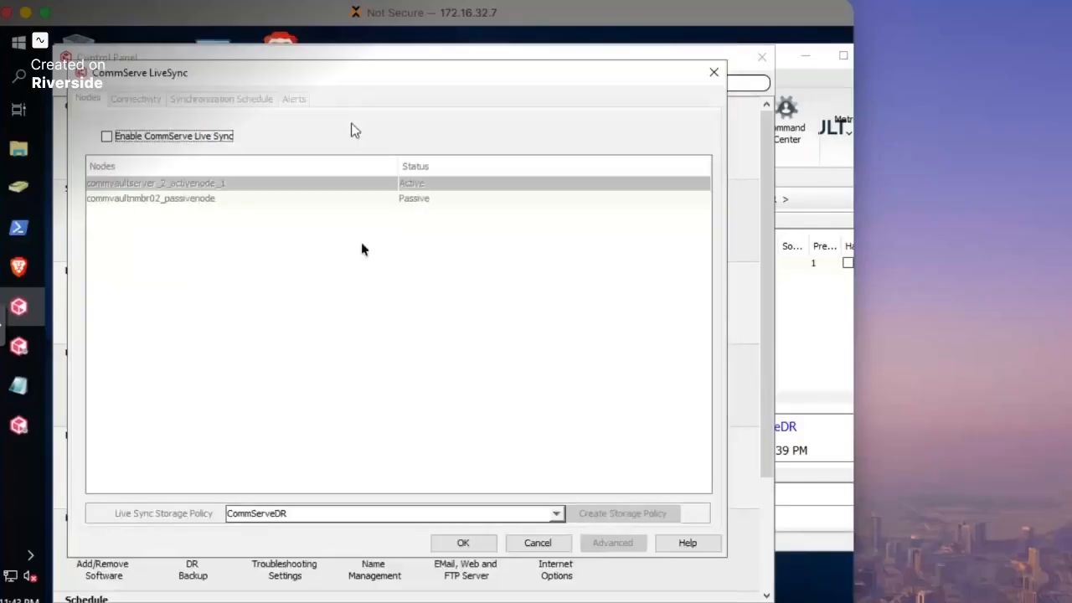
click(556, 517)
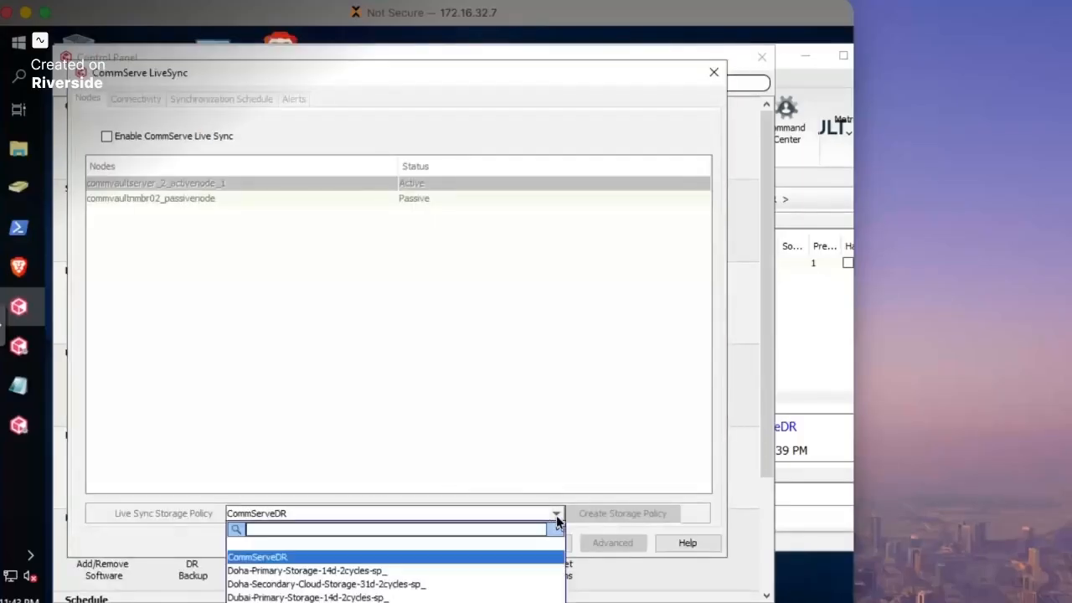
click(360, 598)
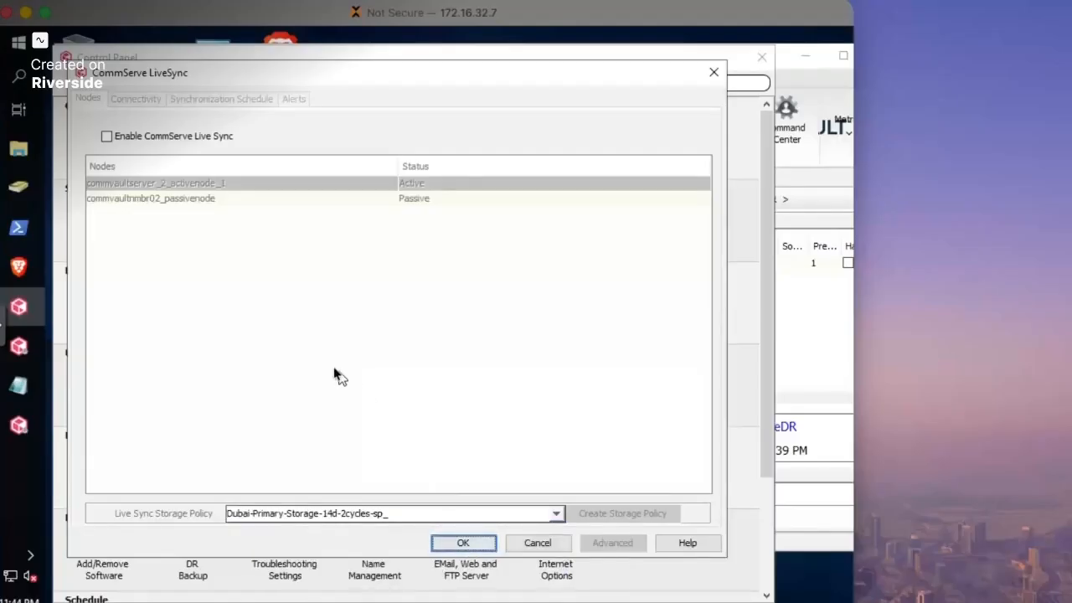
click(107, 137)
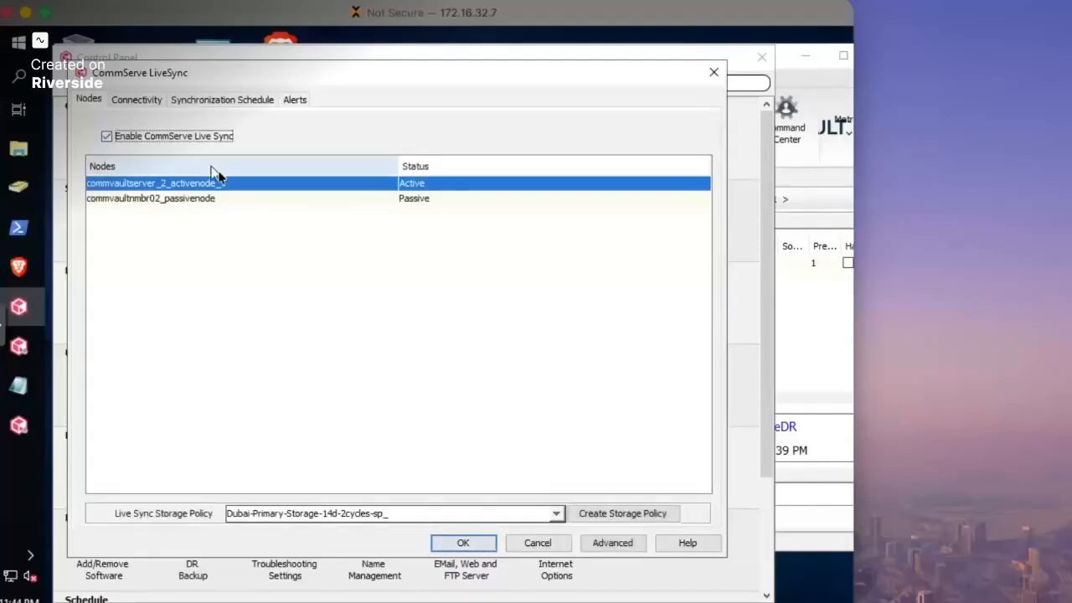
- Change the synchronization frequency from 15 minutes to 1 minute
click(137, 101)
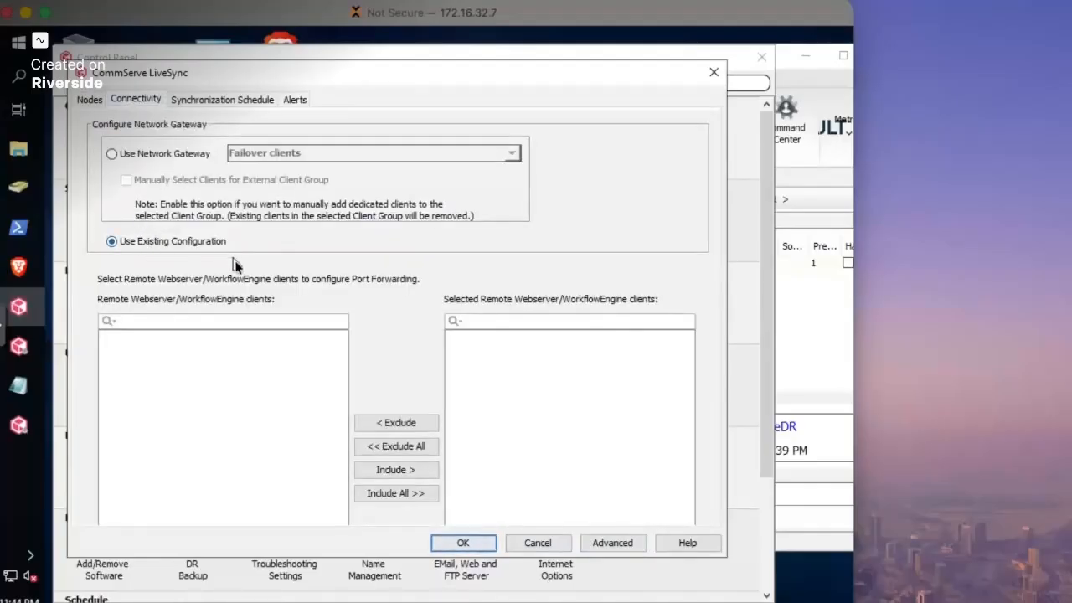
click(219, 100)
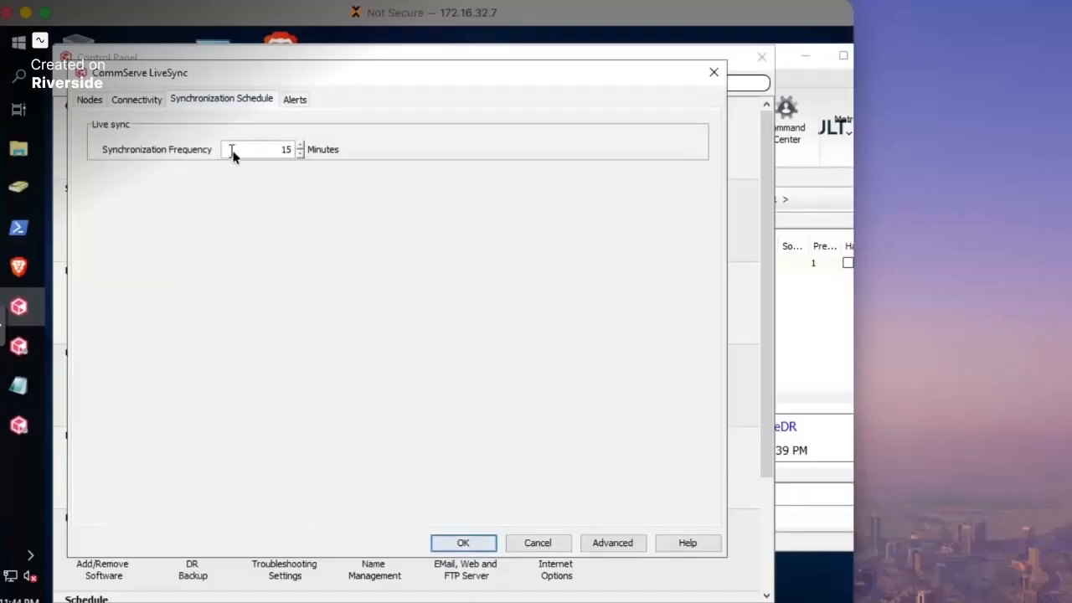
drag(261, 161, 311, 161)
drag(183, 74, 158, 57)
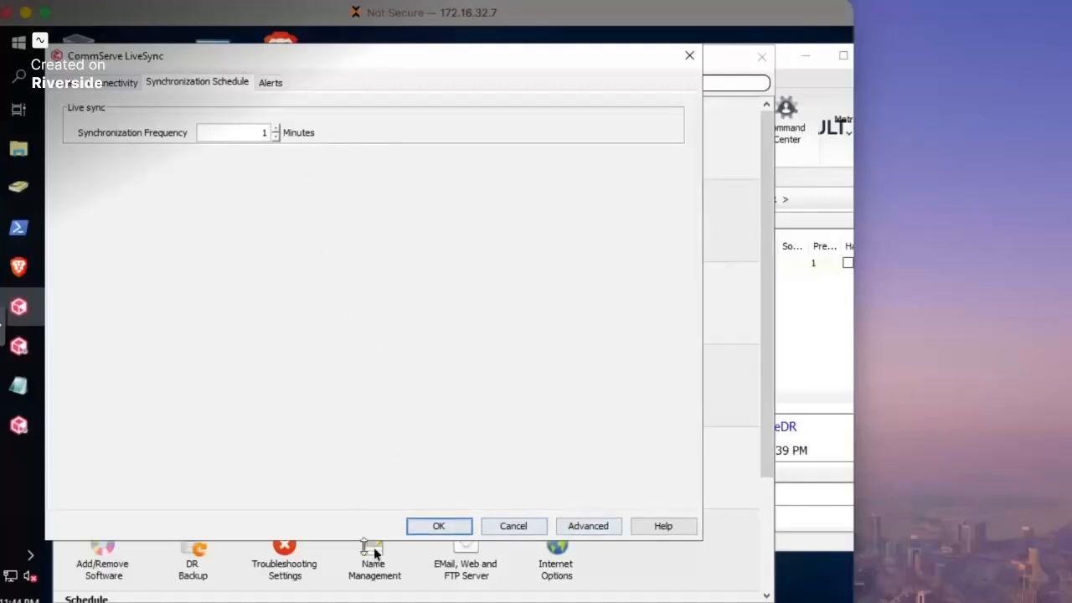
- Save the LiveSync settings, acknowledge the connectivity notice and keep Use Existing Configuration
click(423, 525)
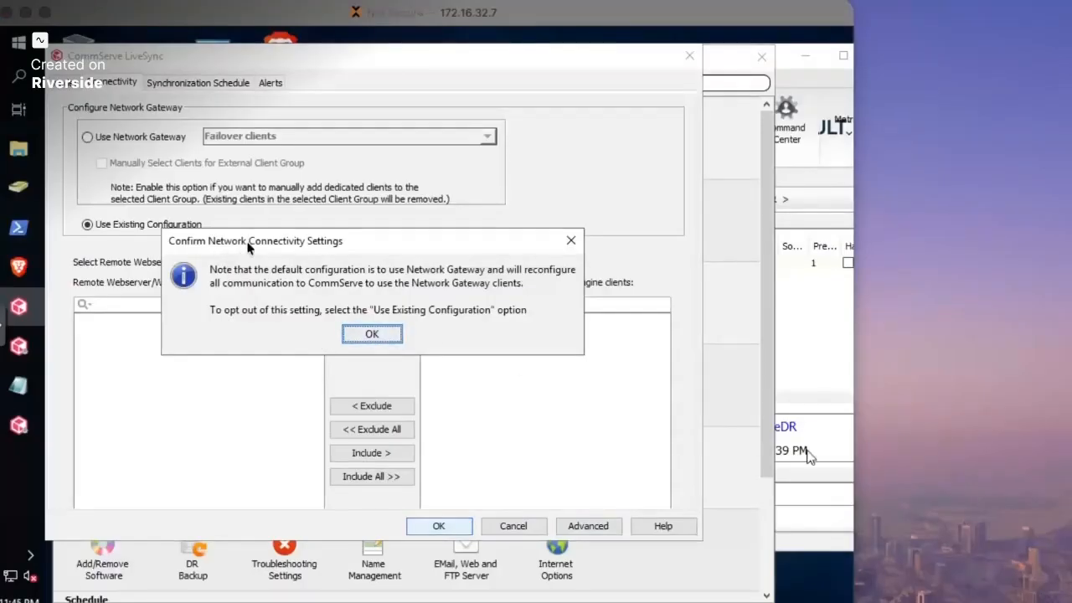
drag(244, 248, 210, 241)
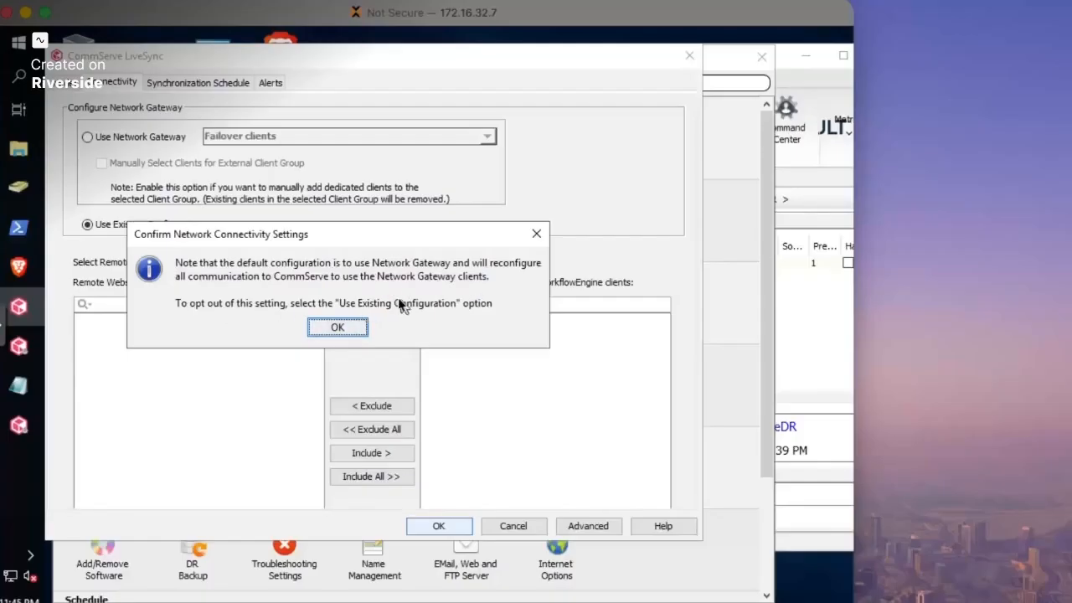
drag(308, 236, 292, 271)
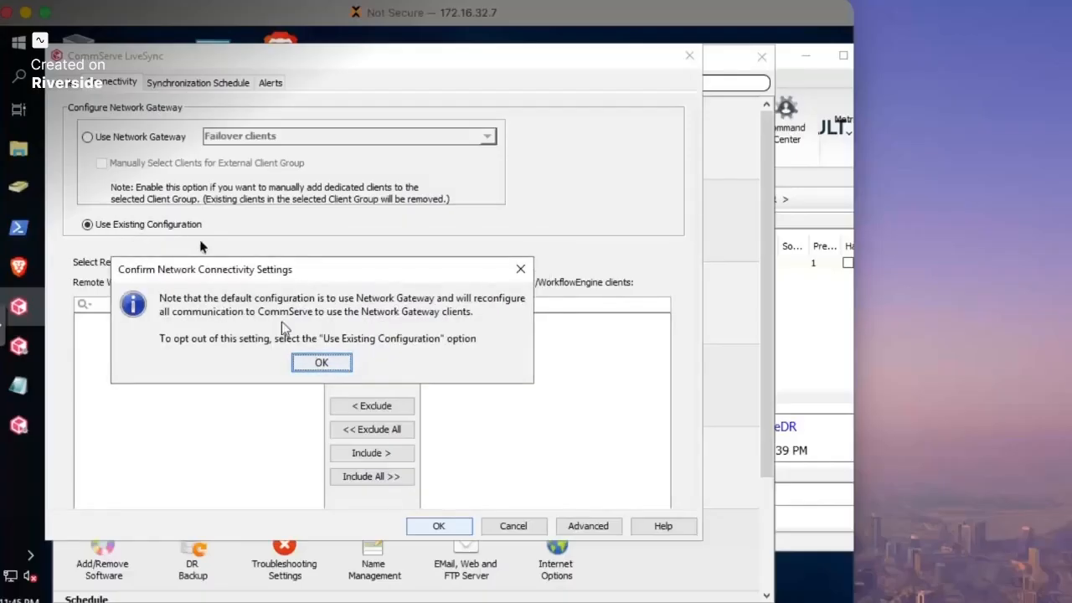
click(321, 362)
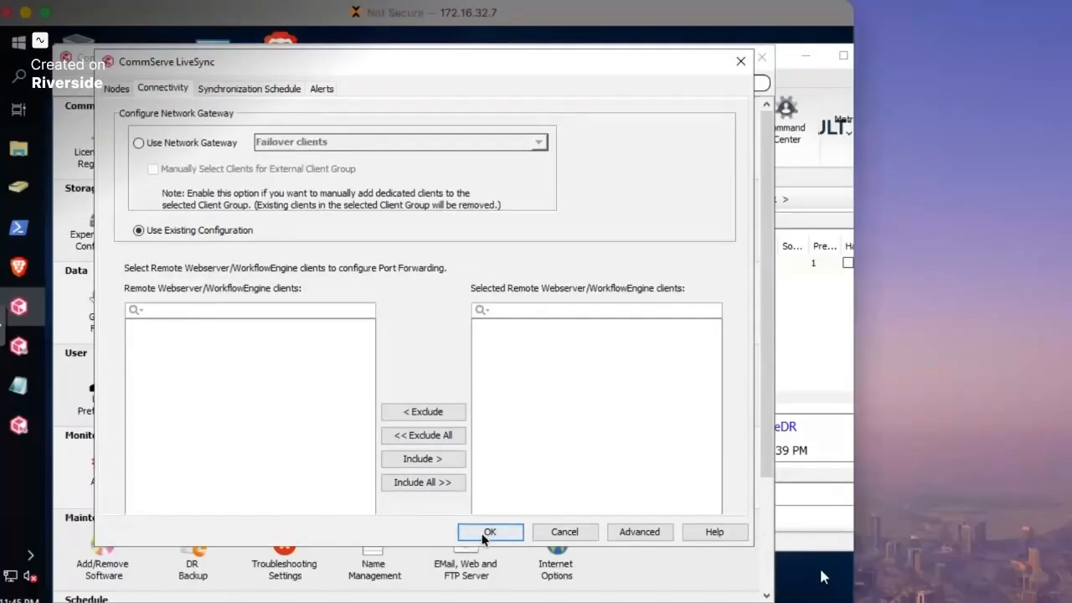
click(485, 535)
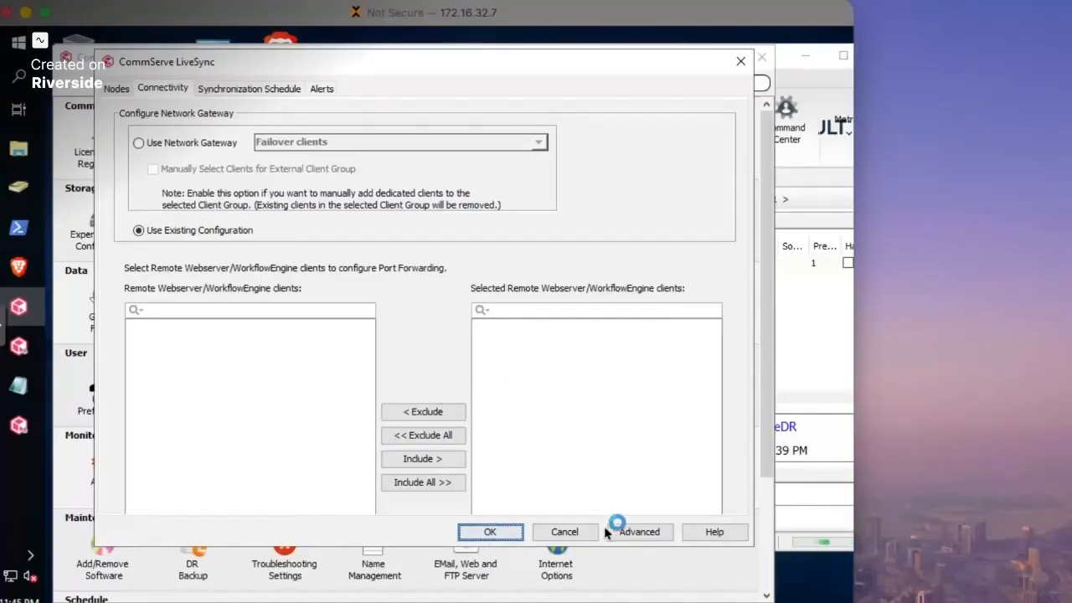
click(493, 536)
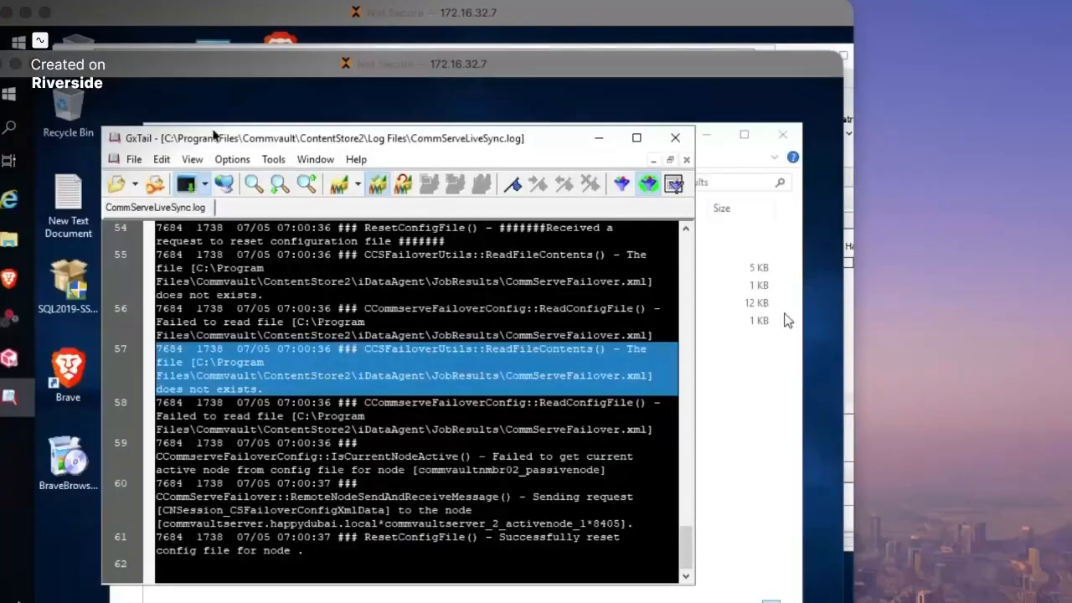
- In GxTail, check the CommServeLiveSync.log lines about sending the config to the active node
drag(240, 141, 246, 107)
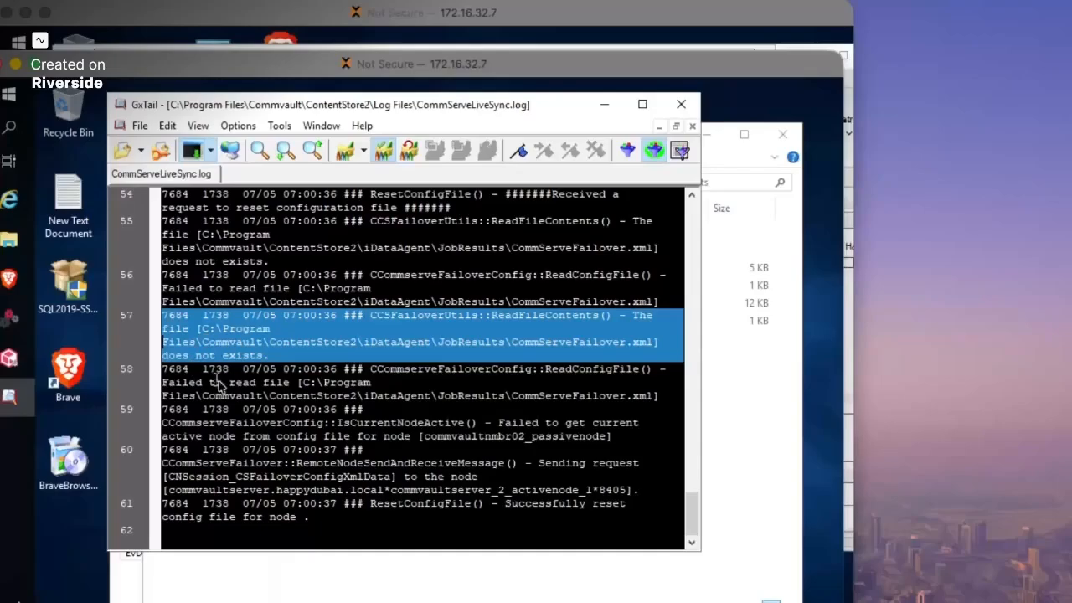
drag(209, 424, 410, 442)
click(356, 452)
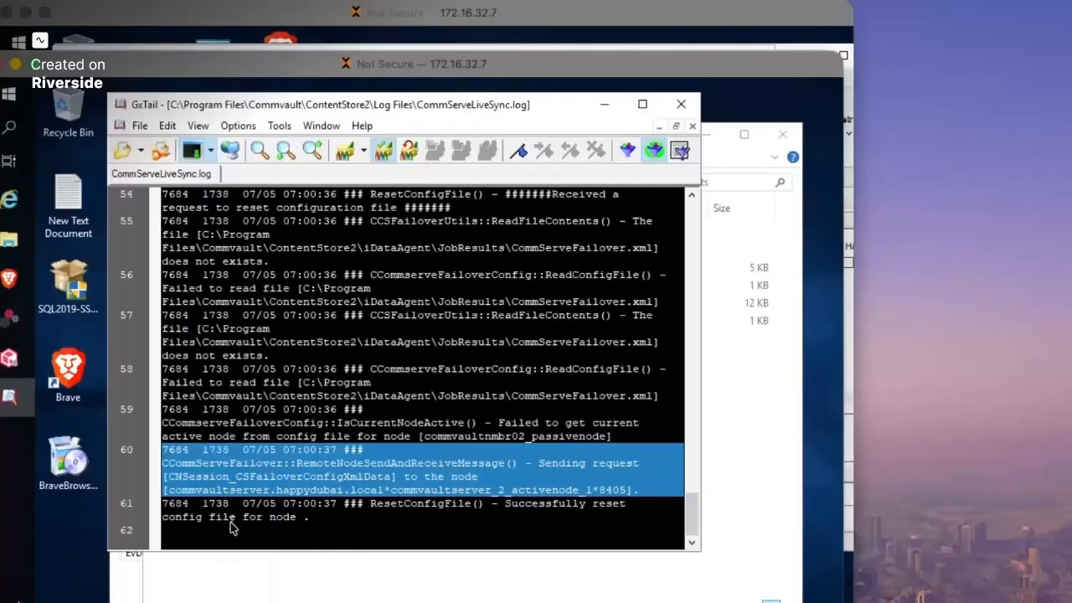
- Look over the JobResults folder, then reopen CommServe LiveSync from the Control Panel
click(779, 450)
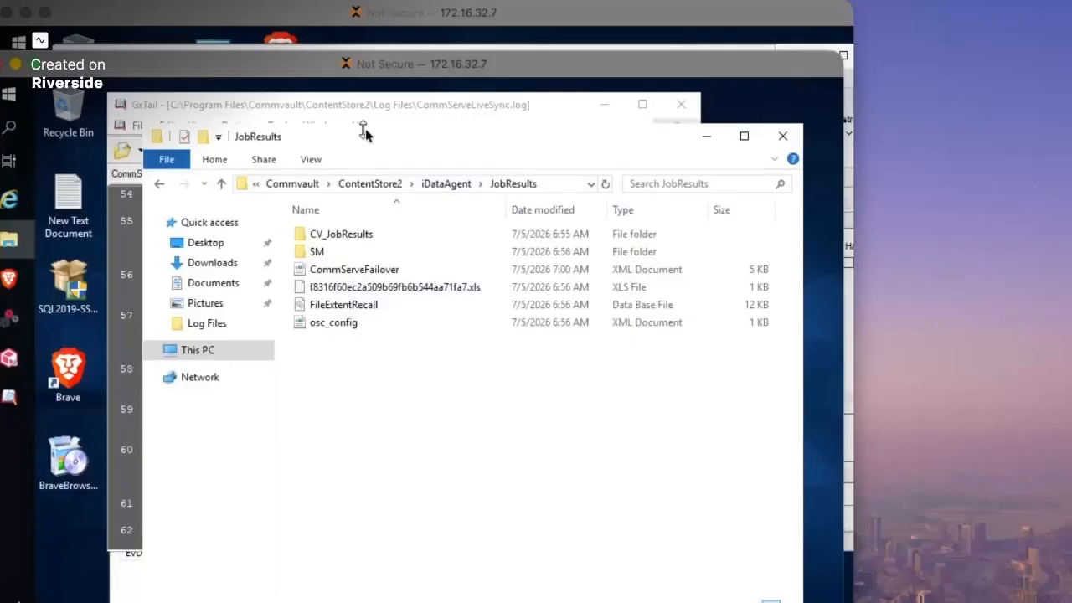
drag(383, 137, 362, 145)
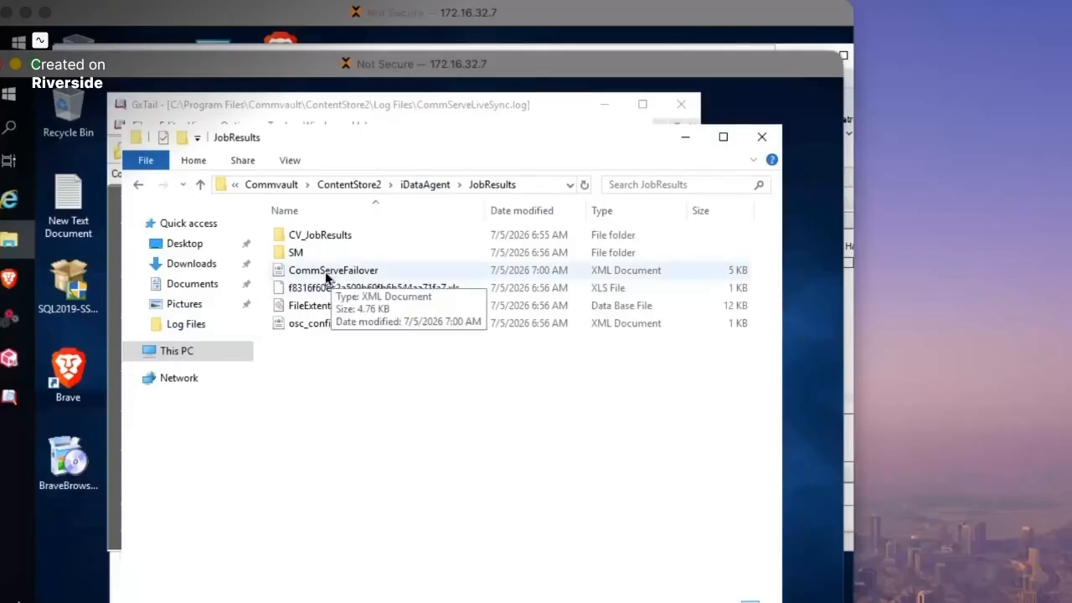
click(286, 17)
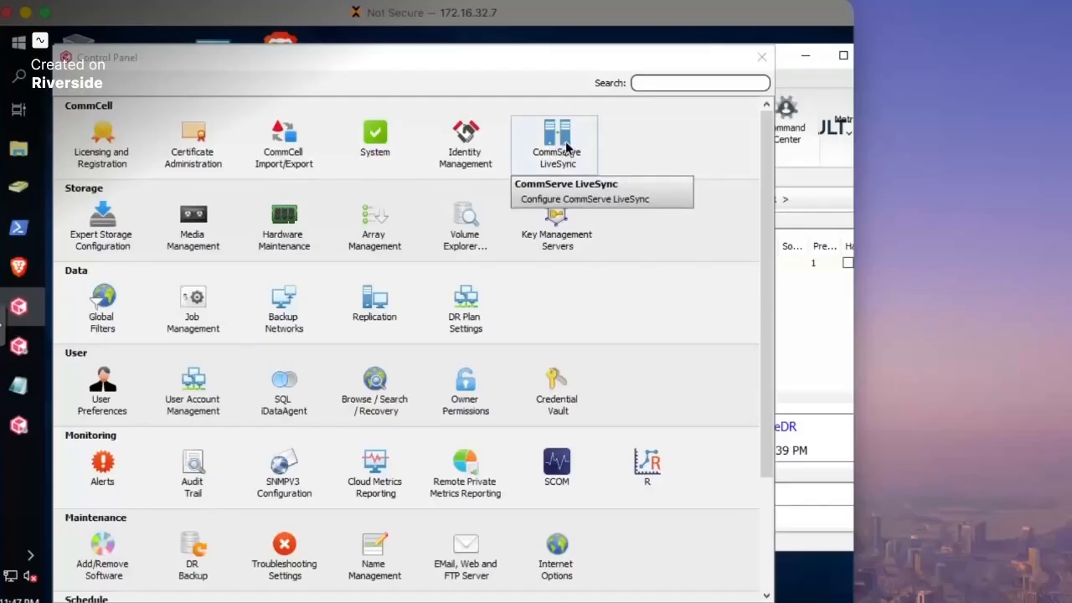
double_click(567, 148)
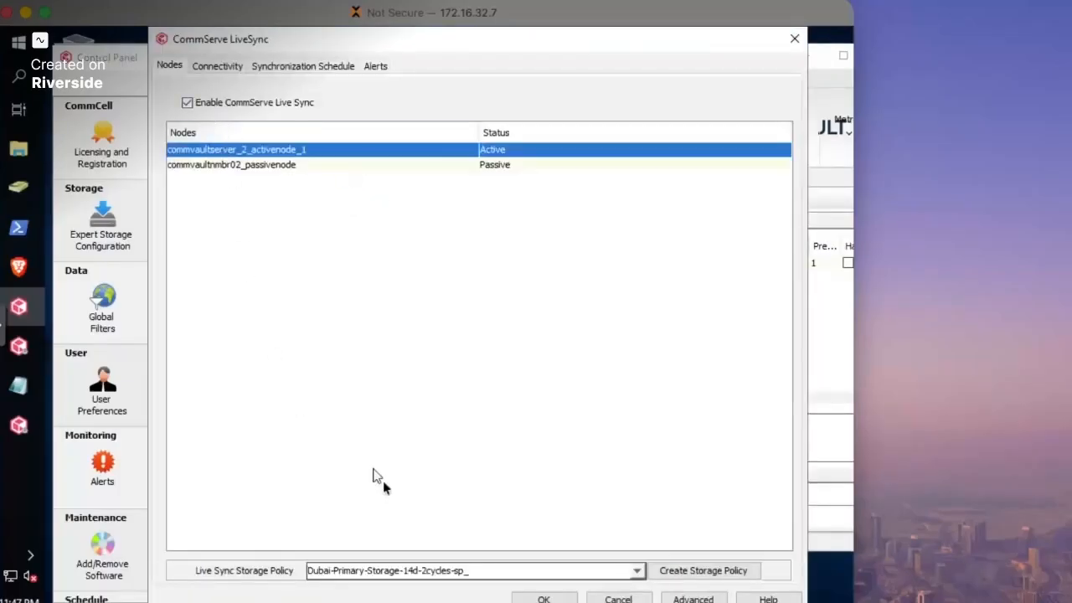
- Review the LiveSync connectivity settings, then close them unchanged and close the Control Panel
click(218, 67)
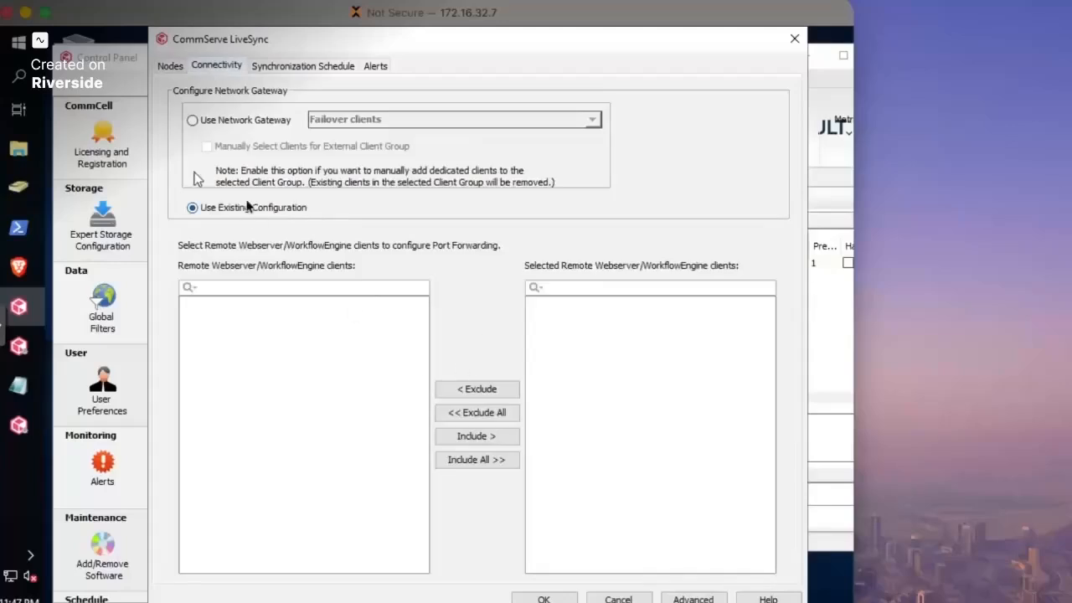
click(630, 599)
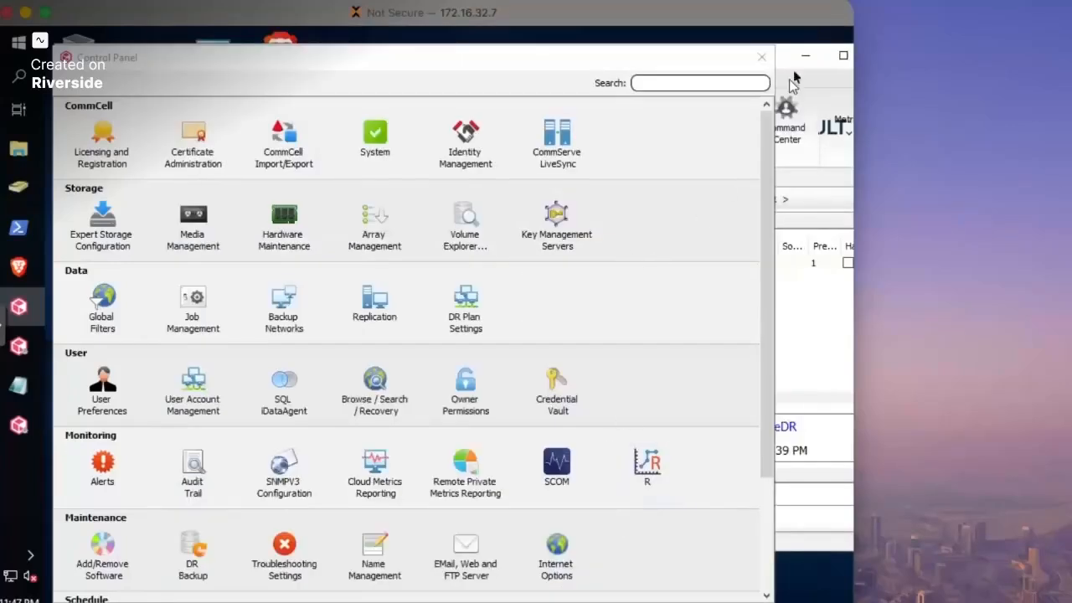
click(761, 56)
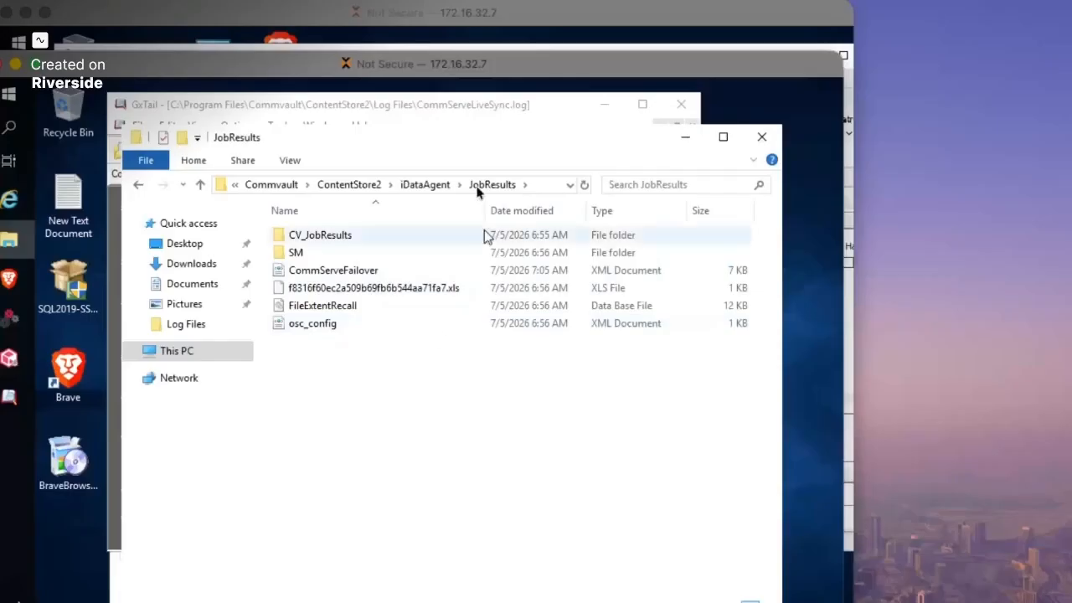
- In the CommCell Console, list client computers and pick a task for commvaultserver
click(393, 24)
drag(472, 60, 456, 58)
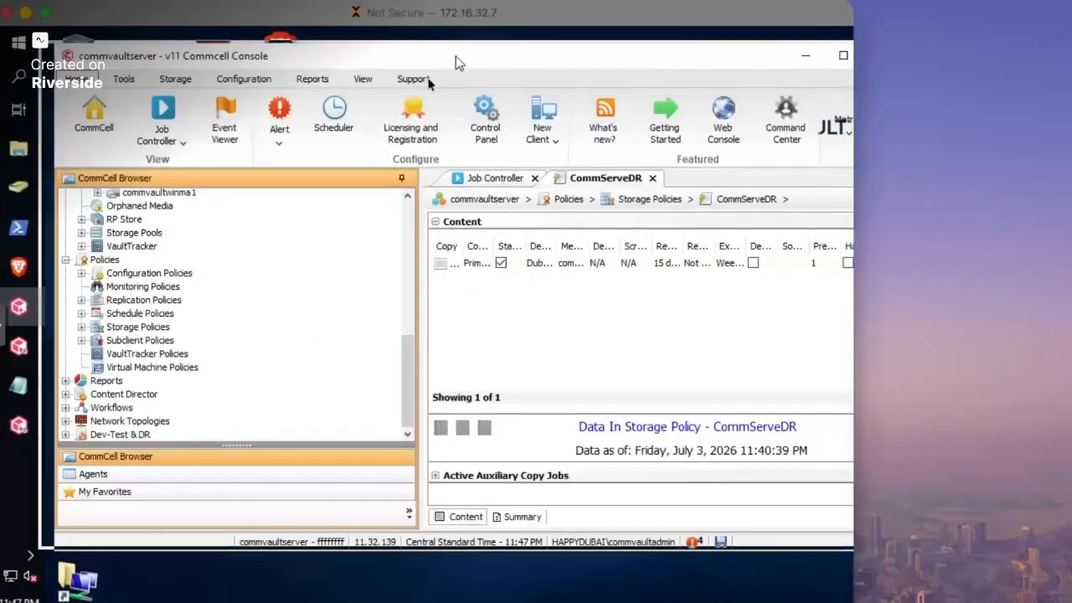
scroll(375, 227, up, 8)
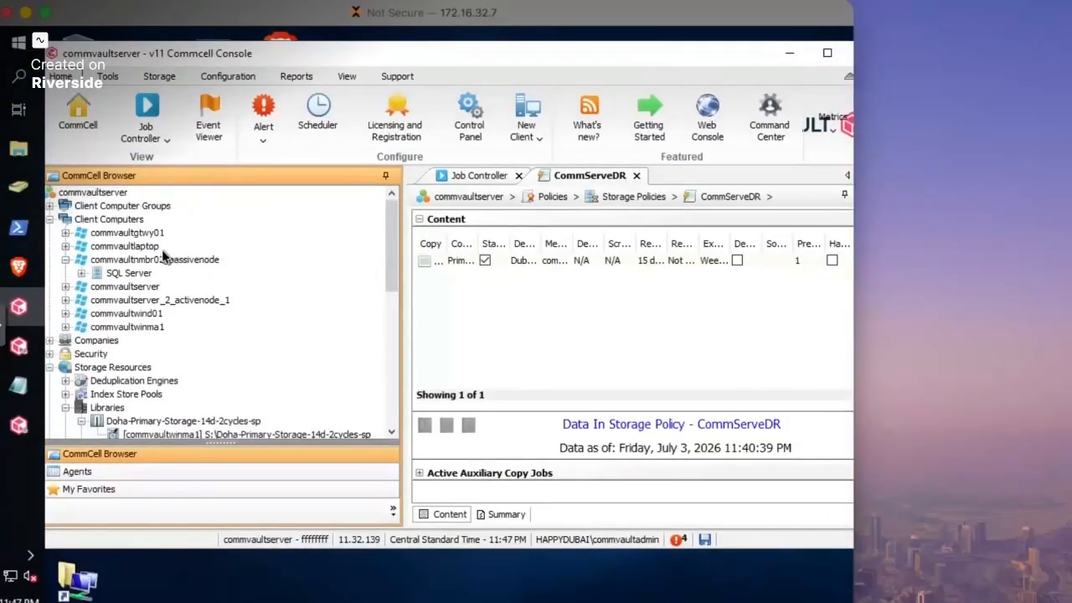
click(115, 219)
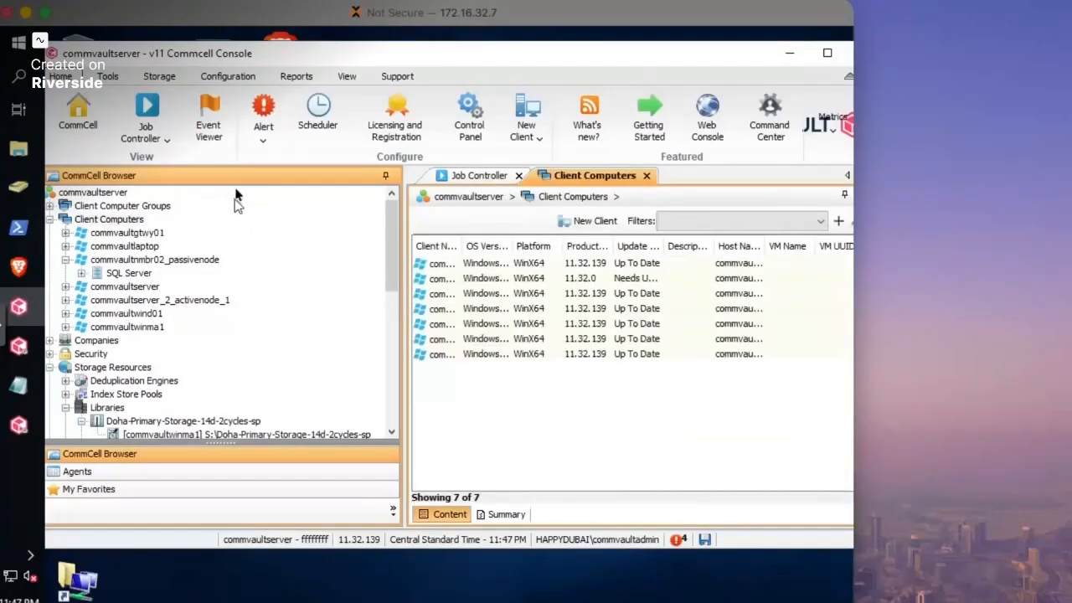
click(108, 196)
right_click(127, 195)
mouse_move(226, 204)
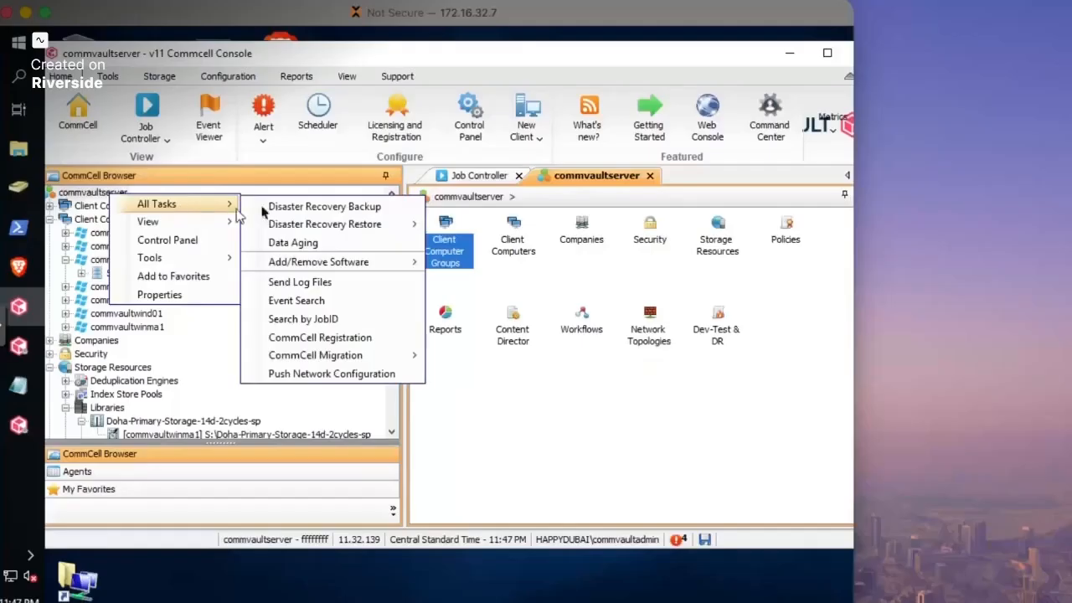
click(338, 209)
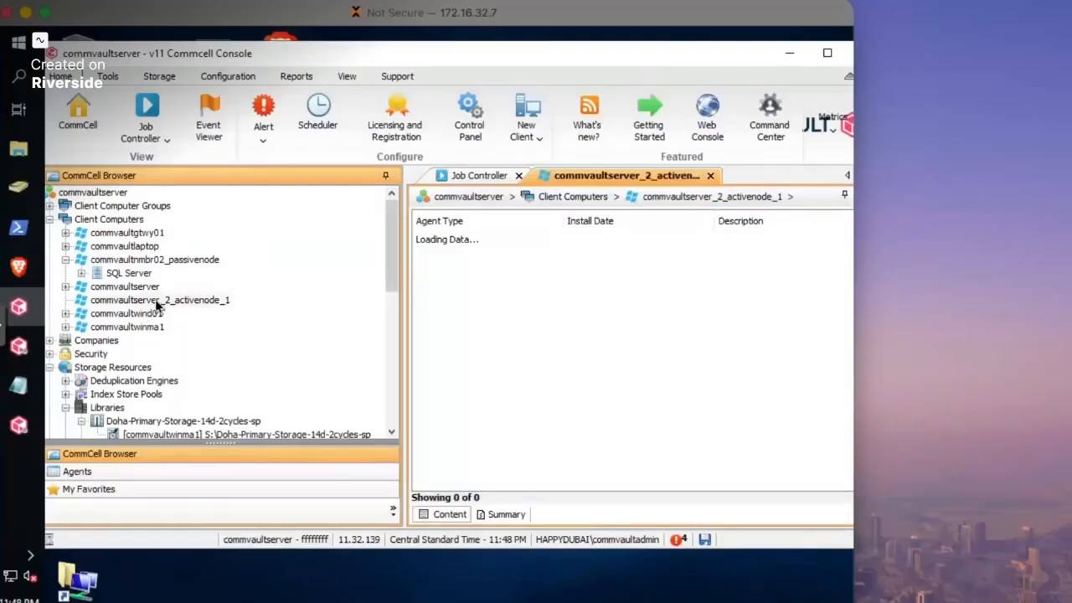
- Show the COMMVAULTSERVER\COMMVAULT instance's subclients and widen the Storage Policy column
click(138, 314)
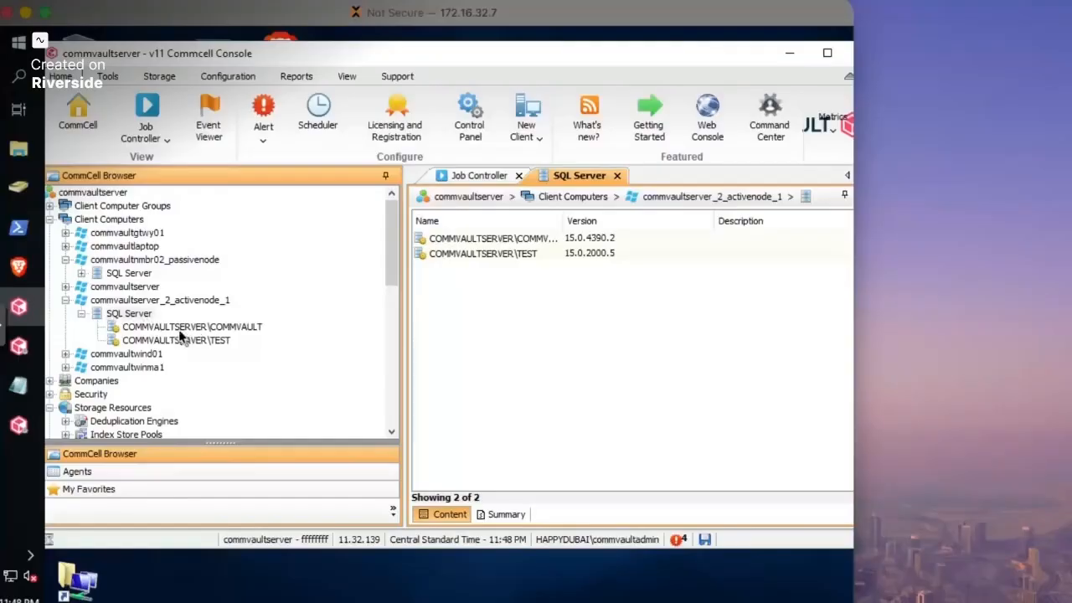
click(178, 328)
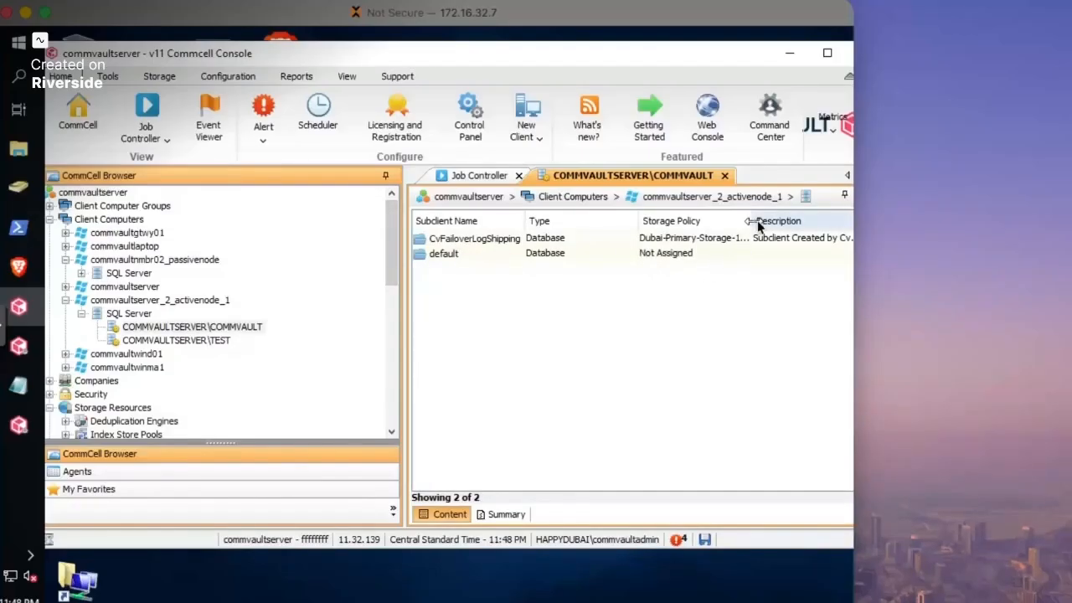
drag(757, 220, 804, 222)
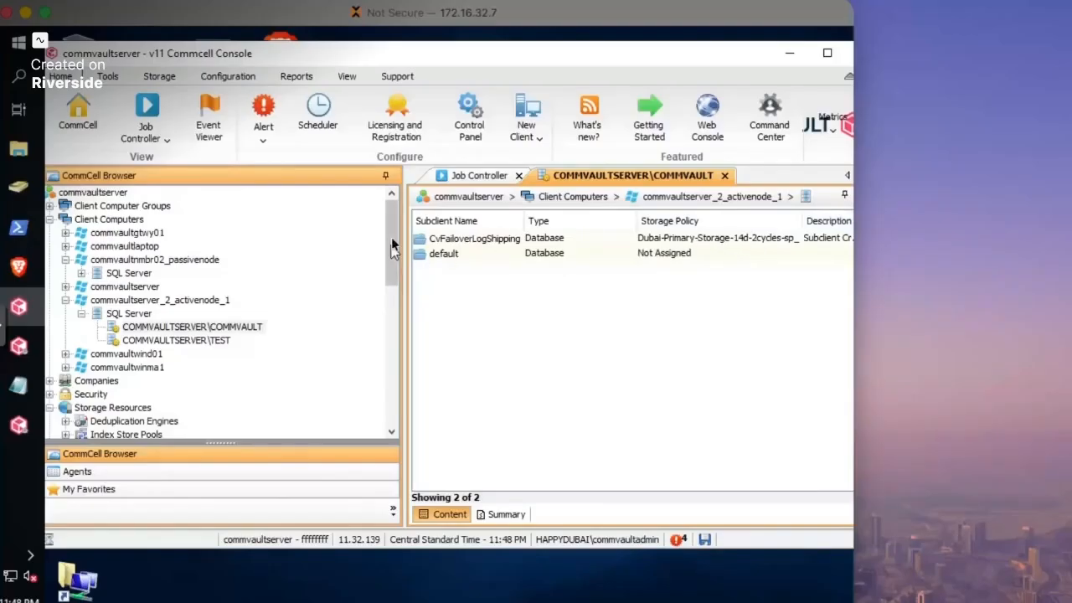
drag(425, 55, 333, 56)
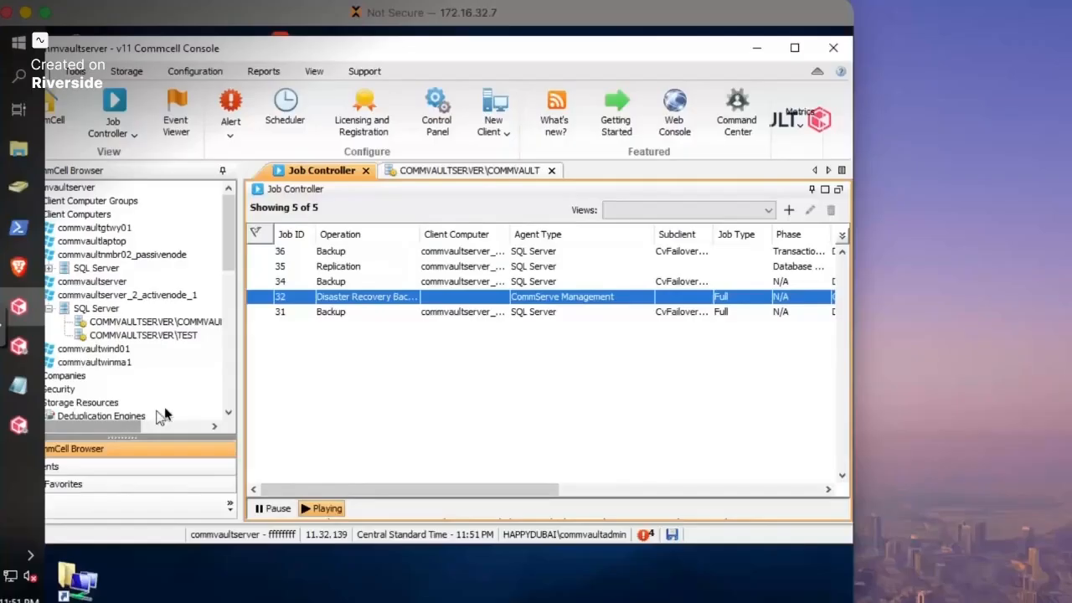
- On the standby node, select GxTail log line 63's config refresh request, then recall the installer
click(1, 463)
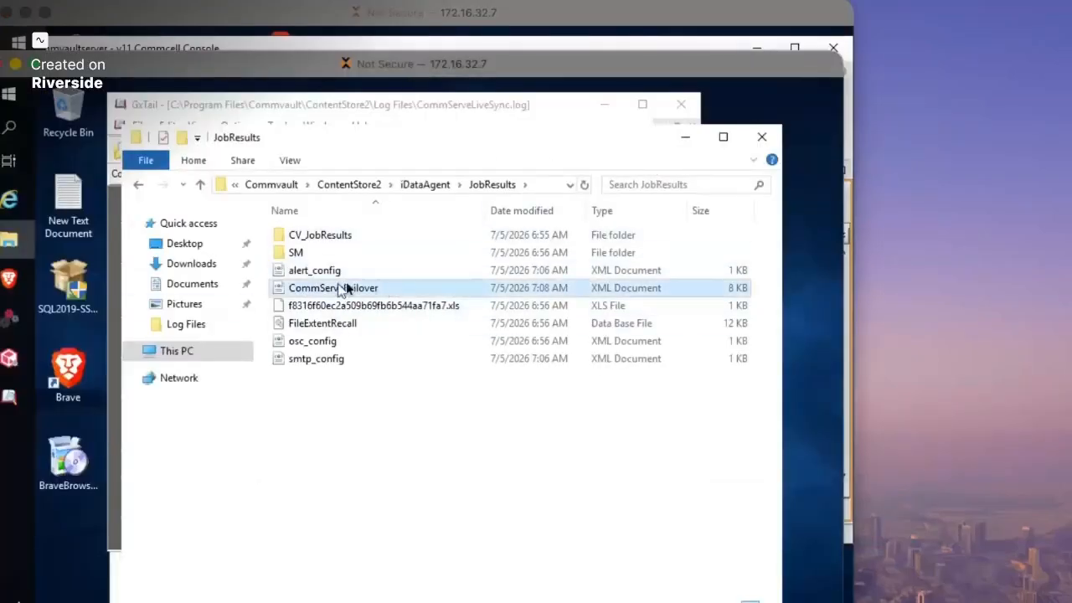
click(322, 106)
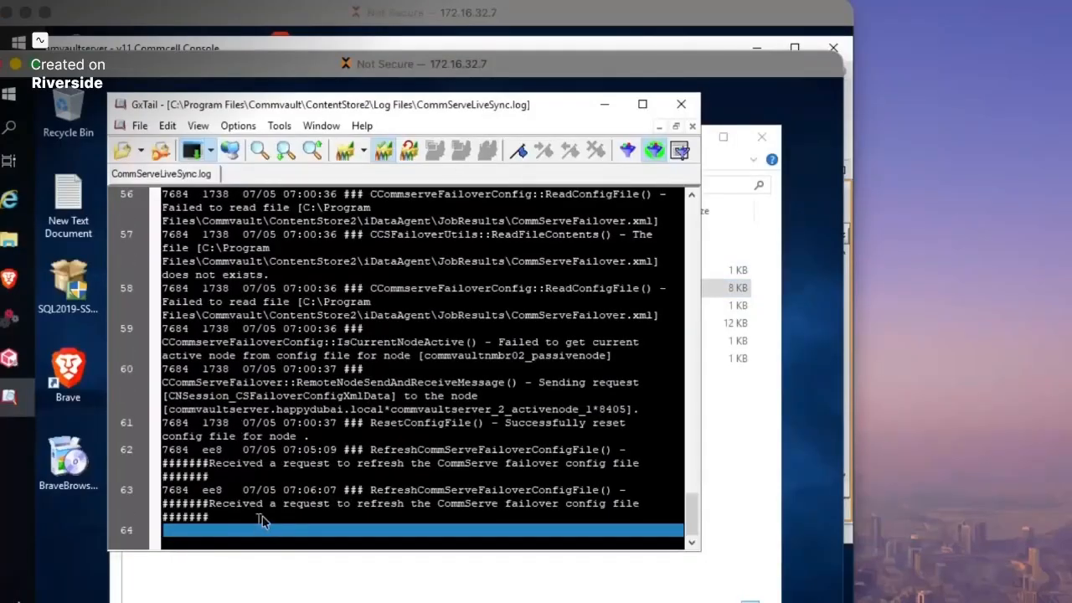
click(227, 500)
click(347, 502)
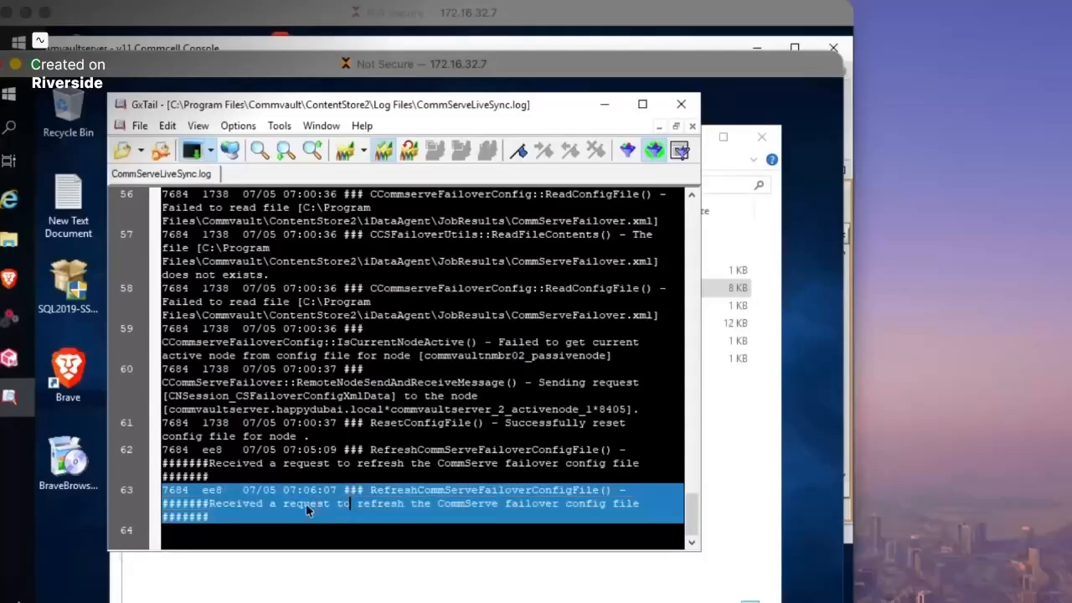
drag(237, 503, 510, 517)
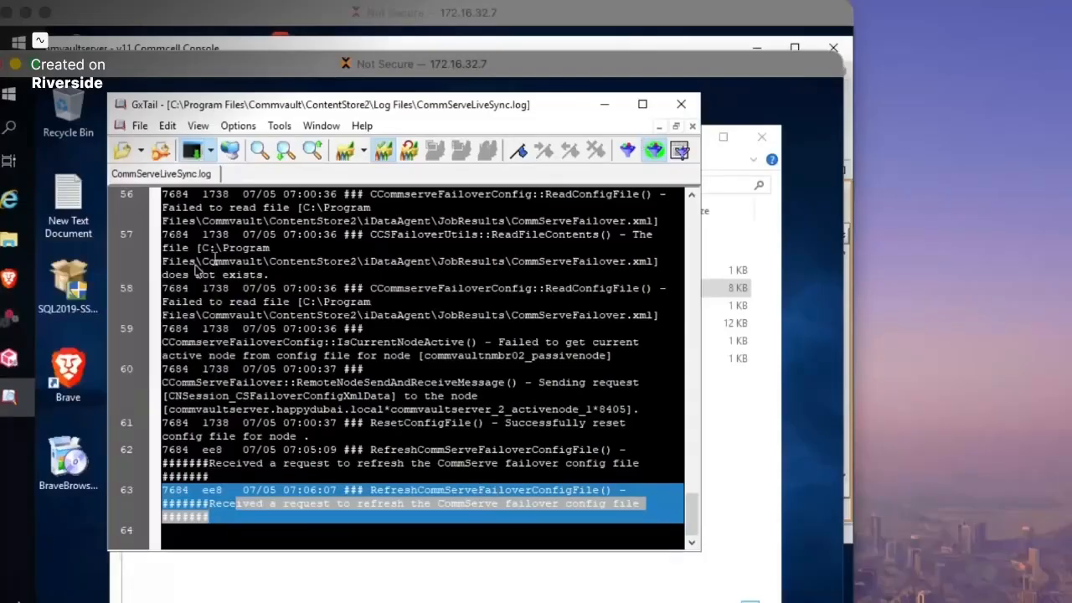
click(11, 328)
- Finish the installer and launch Process Manager (Failover Assistant) from Start > Commvault, accepting UAC
click(531, 546)
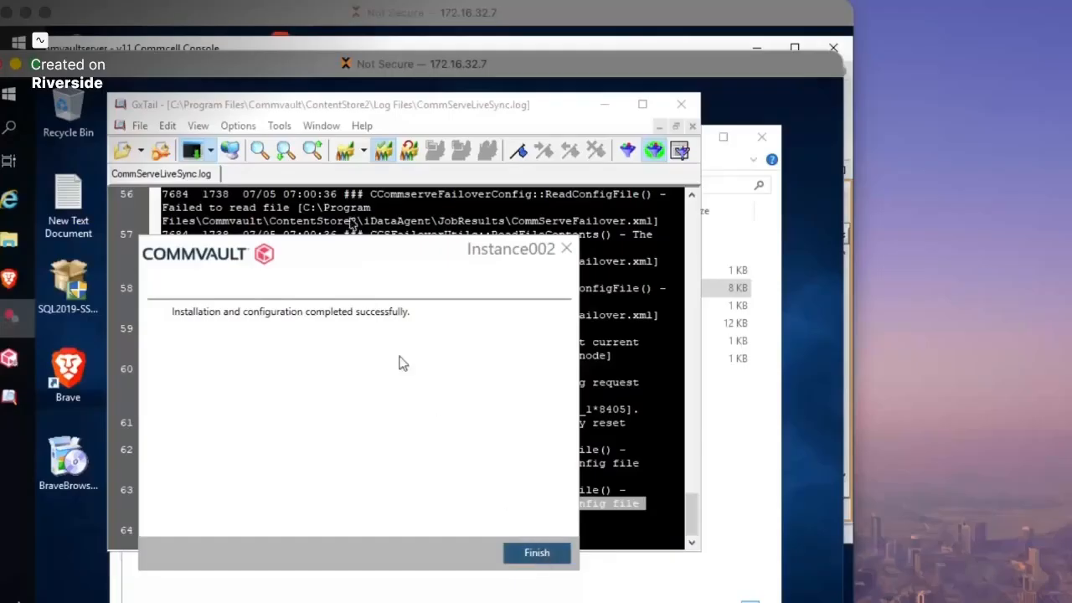
click(12, 106)
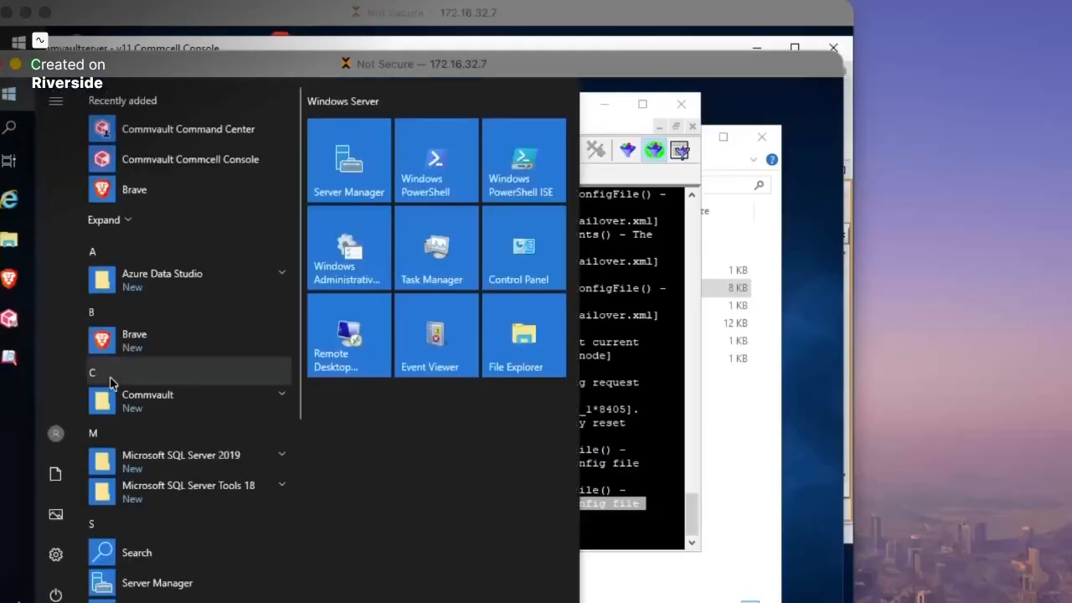
scroll(232, 366, down, 1)
scroll(232, 366, down, 1)
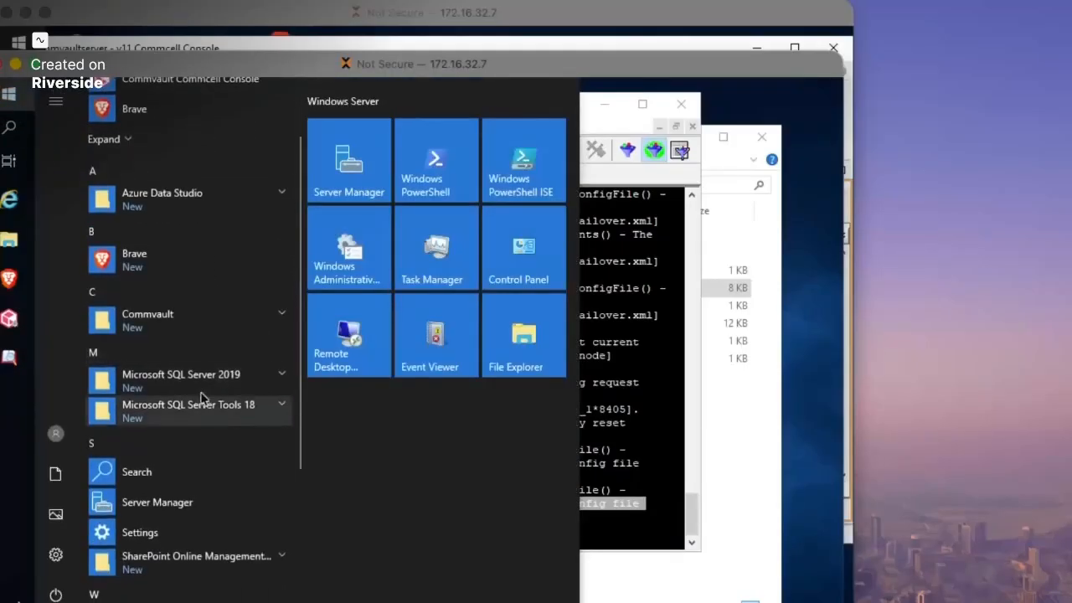
scroll(167, 335, up, 2)
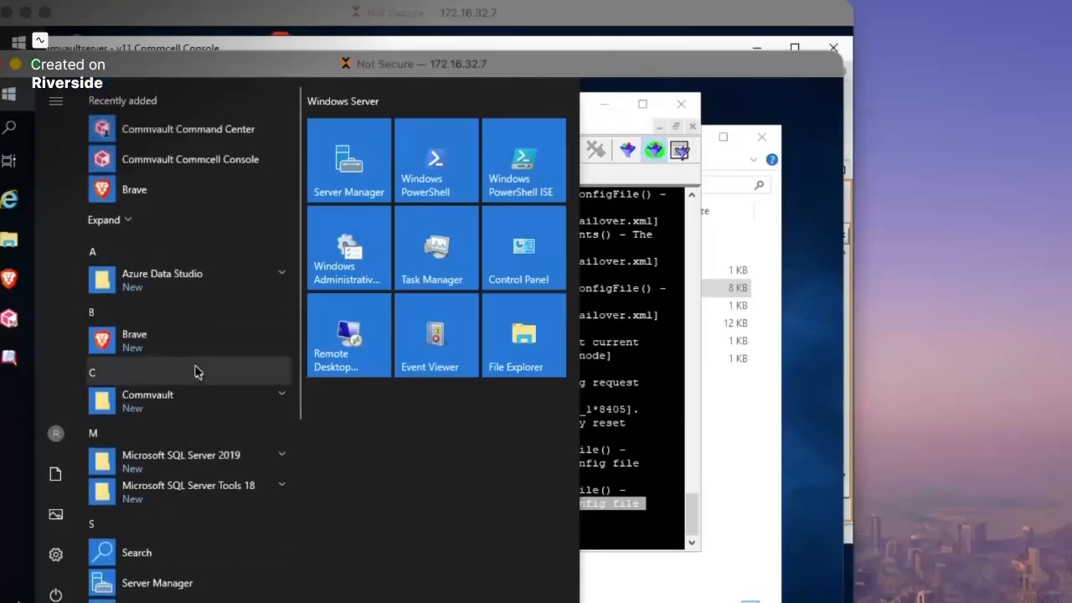
scroll(191, 360, down, 1)
click(184, 331)
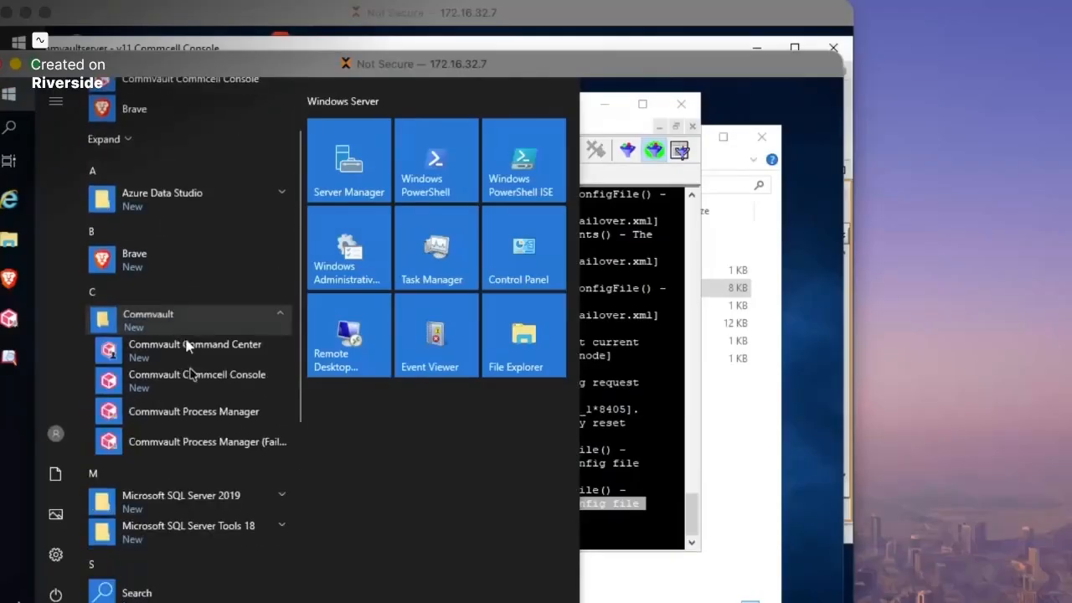
click(220, 444)
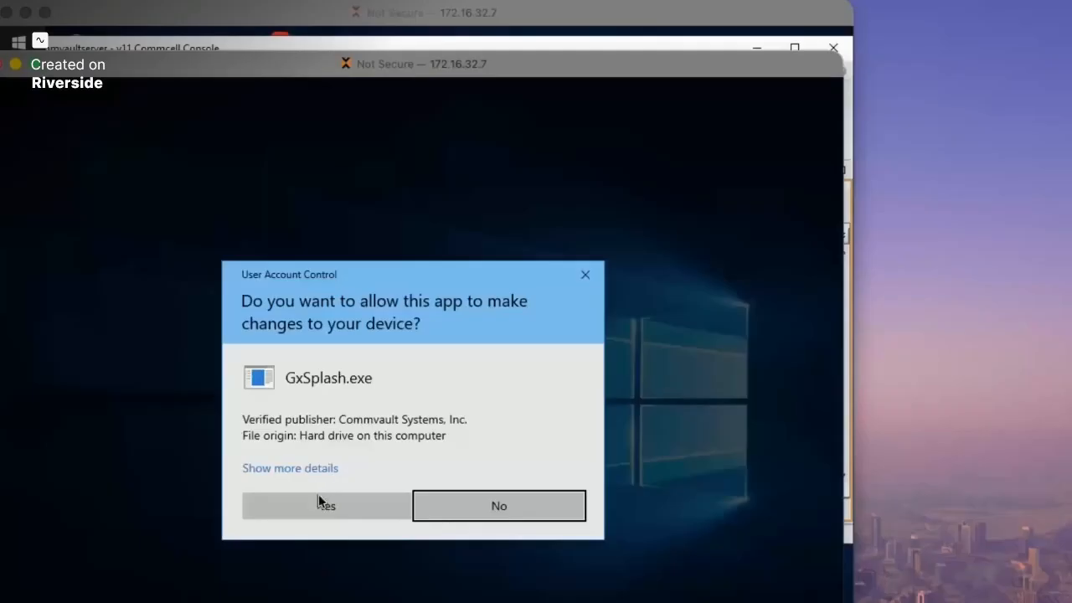
click(319, 500)
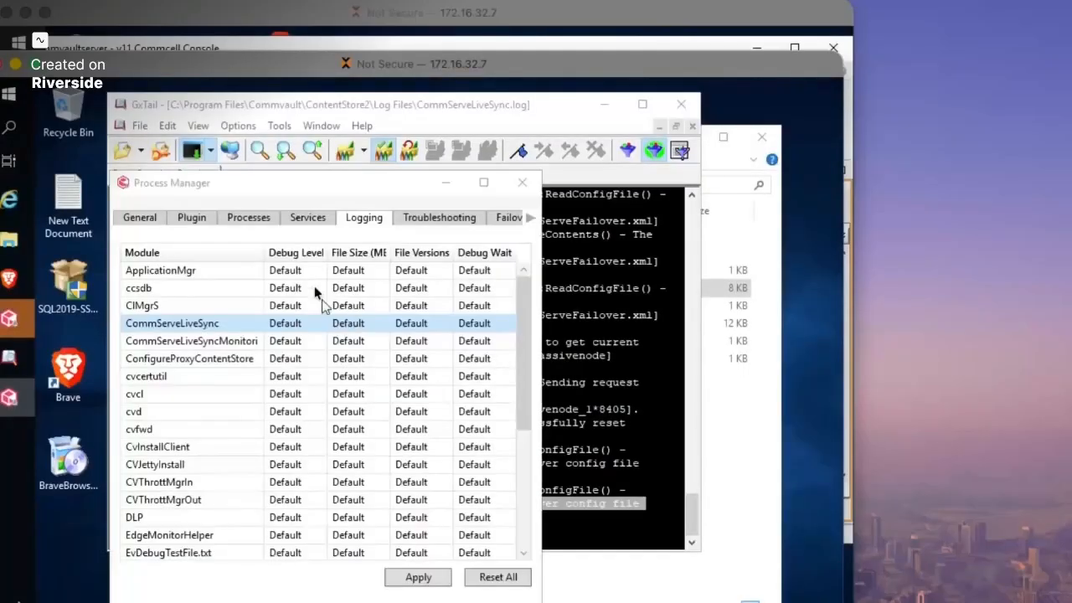
- View the passive client's details and widen Process Manager to reach the Failover Assistant section
click(157, 224)
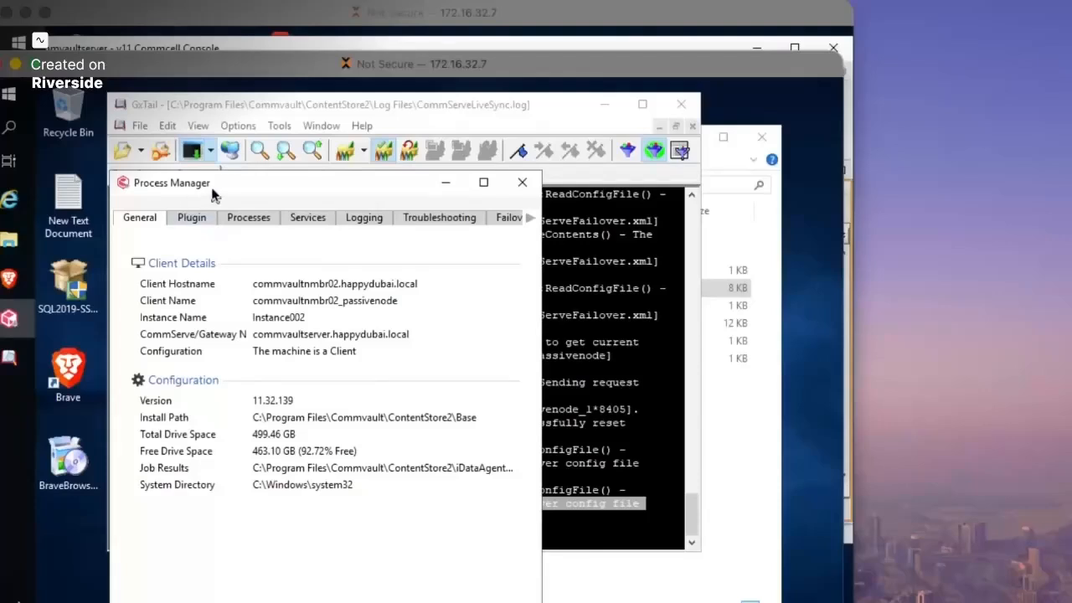
drag(215, 191, 203, 173)
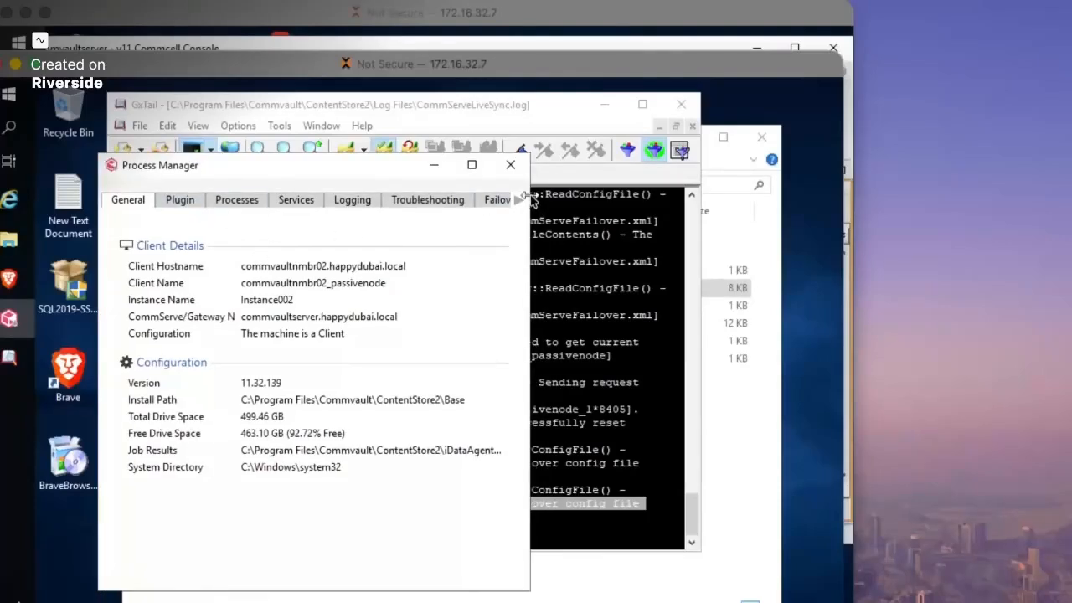
drag(529, 197, 697, 200)
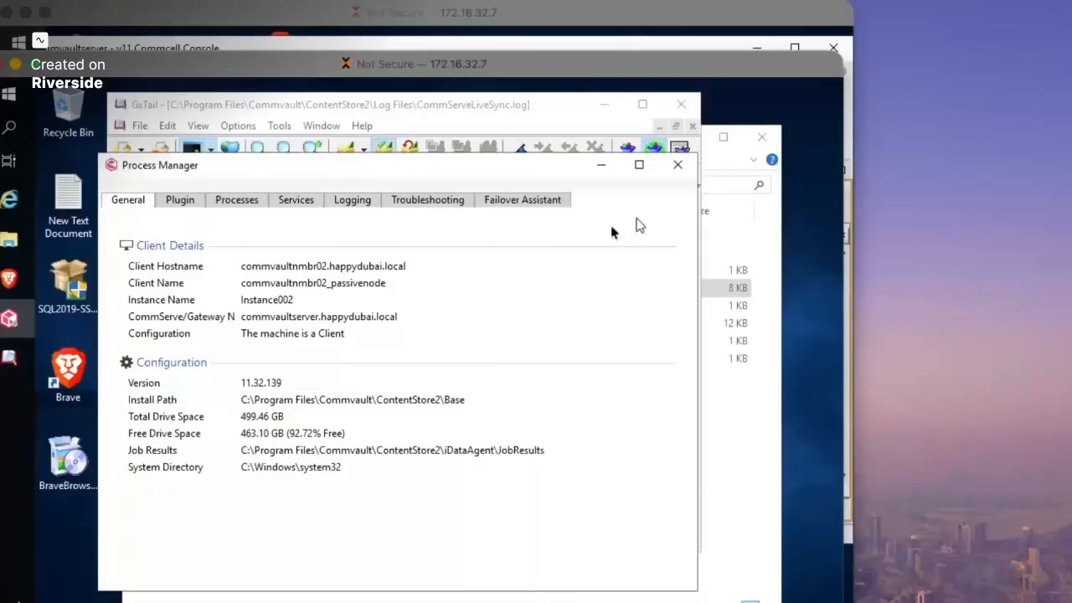
click(514, 201)
drag(456, 171, 432, 169)
- Confirm the failover node list is empty and keep Test as the failover type
click(407, 344)
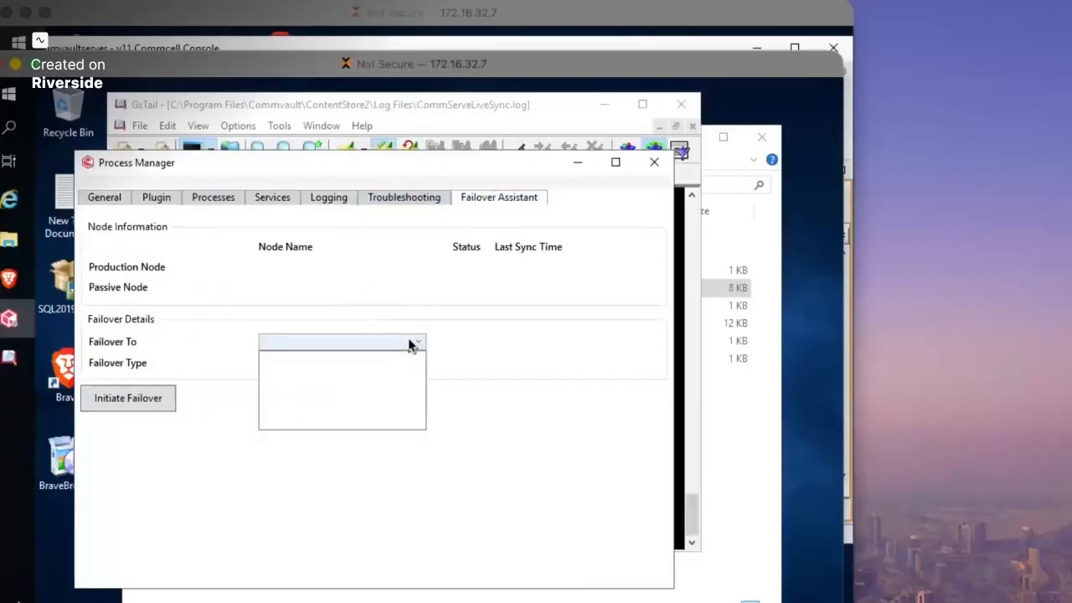
click(360, 338)
click(348, 370)
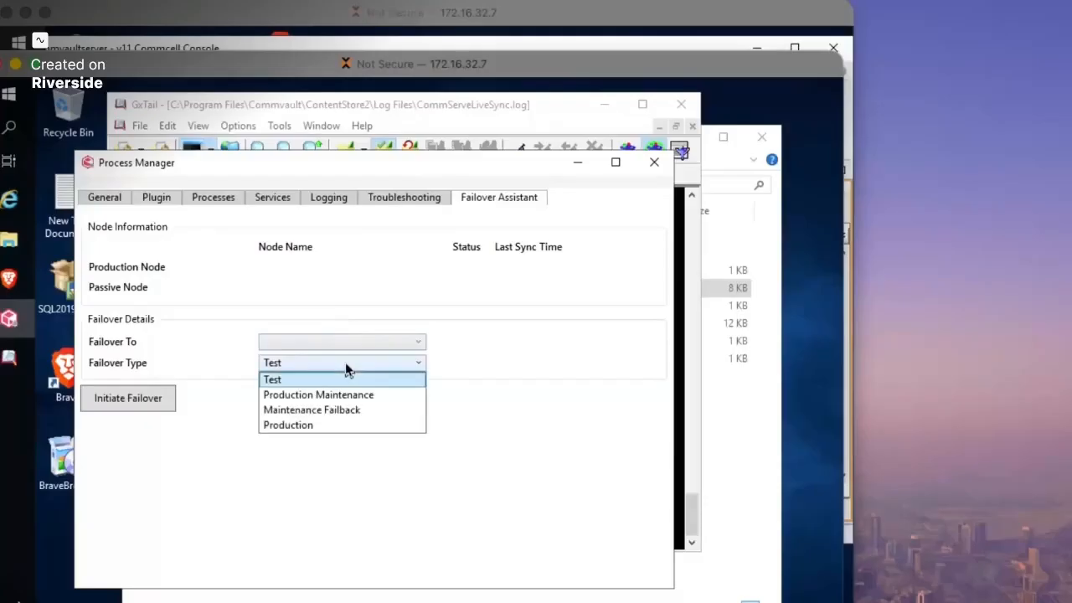
click(344, 373)
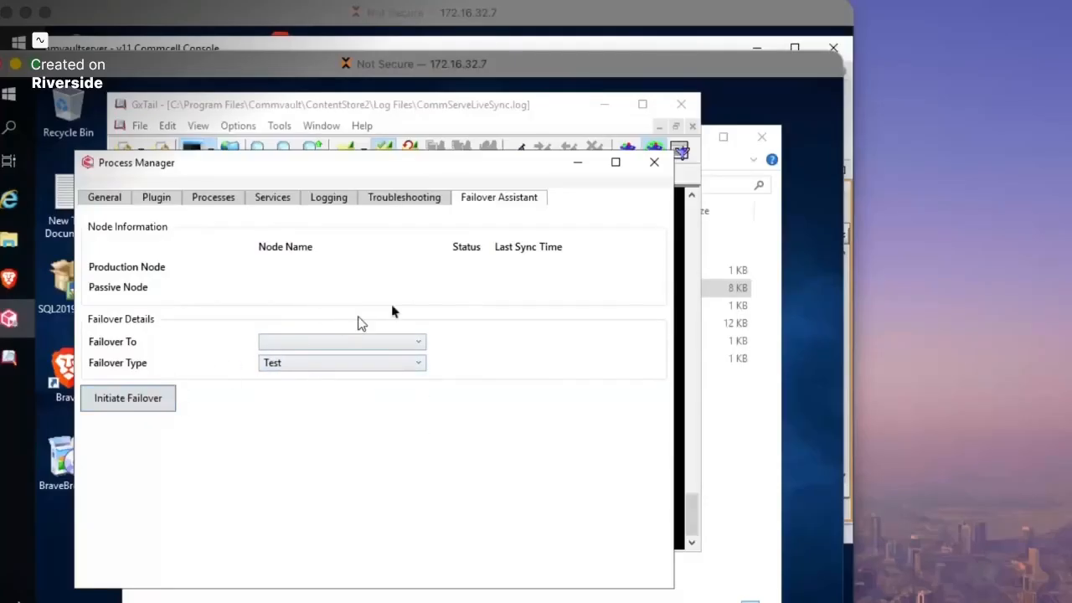
click(189, 18)
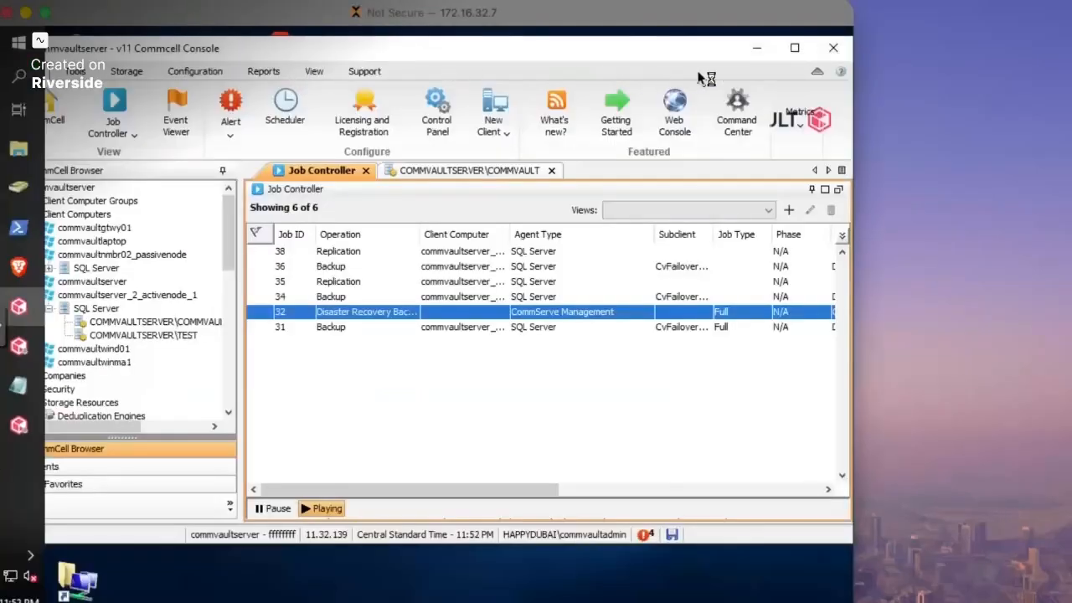
- On the active node, launch Process Manager (Failover Assistant) and check both nodes' status
drag(636, 48, 668, 65)
click(22, 43)
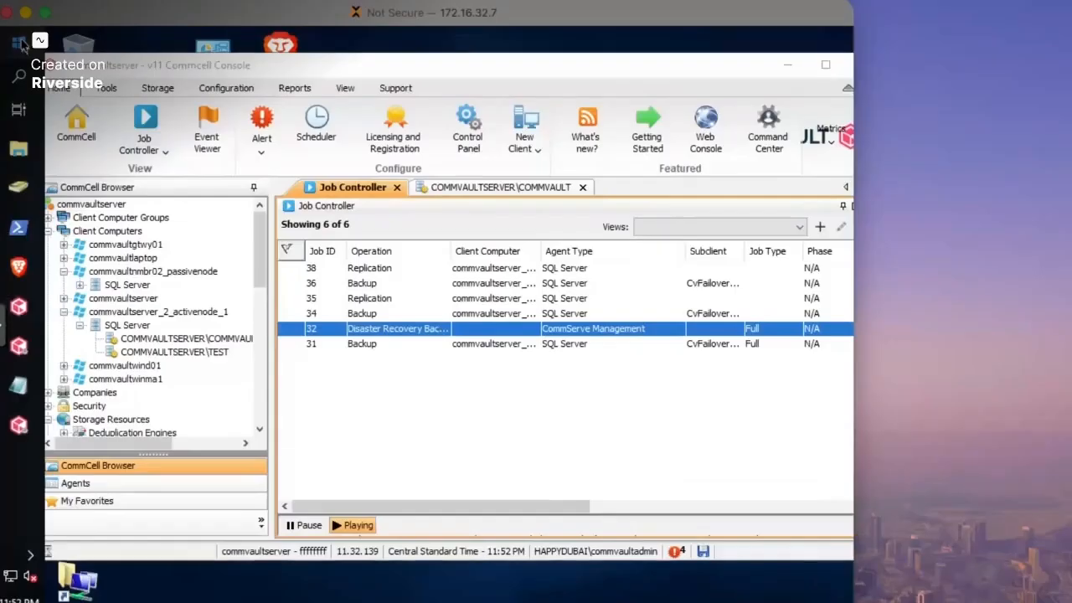
click(194, 423)
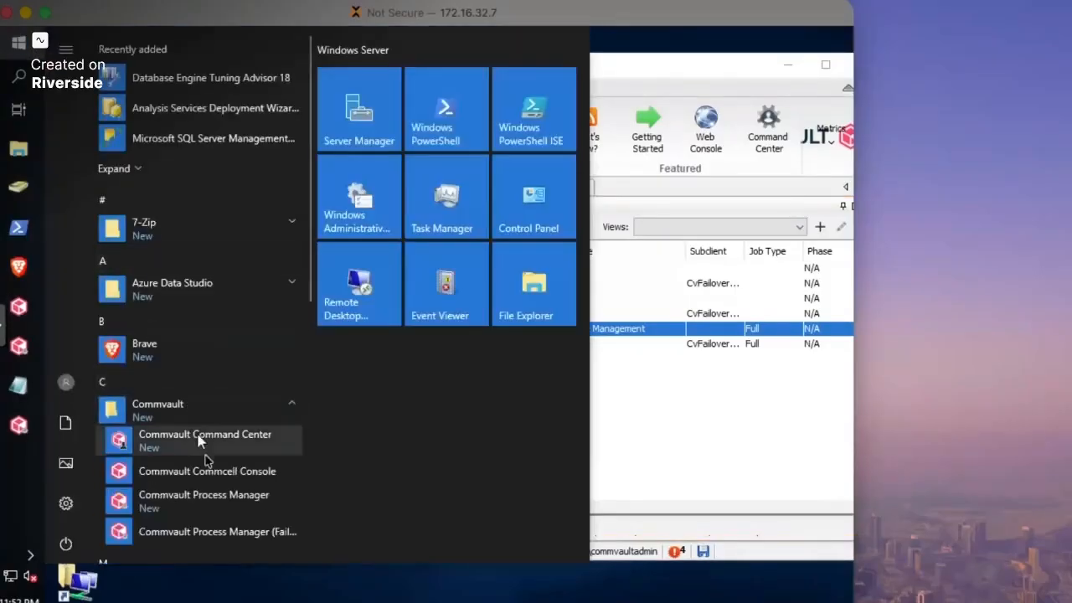
click(219, 534)
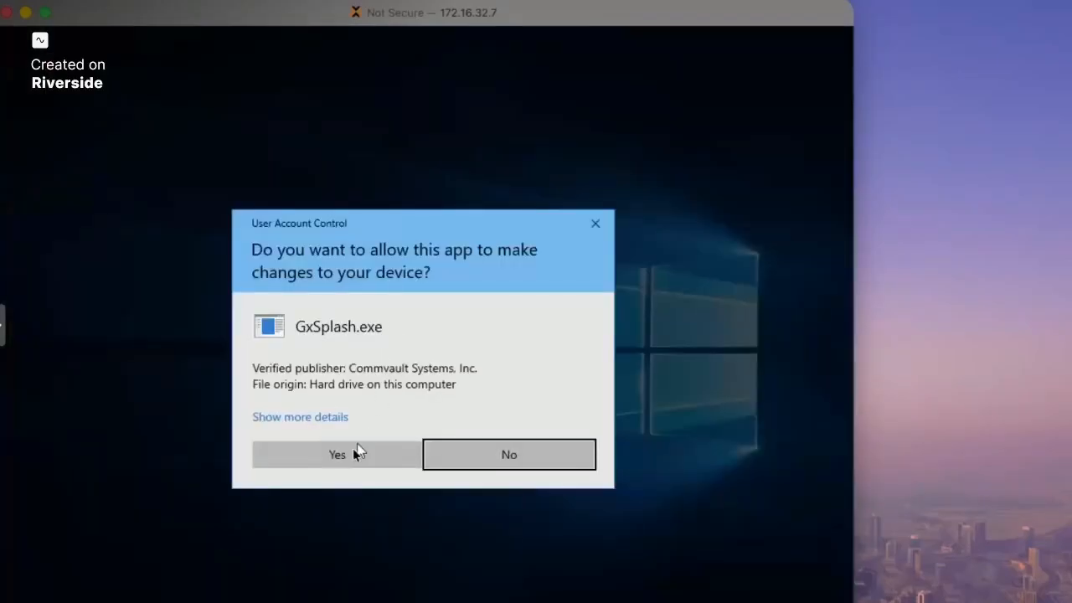
click(355, 448)
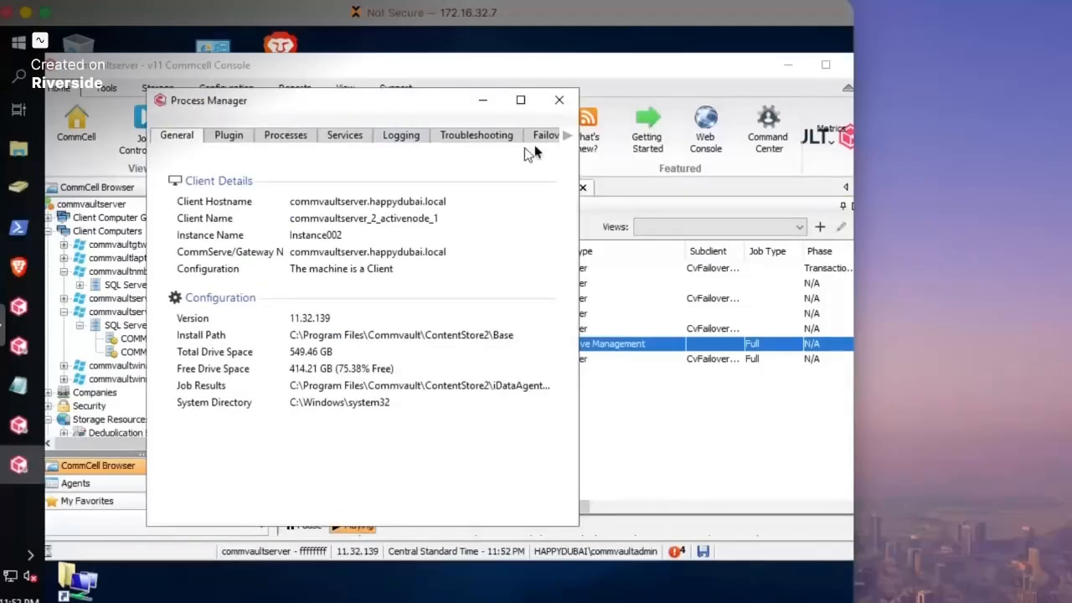
click(540, 135)
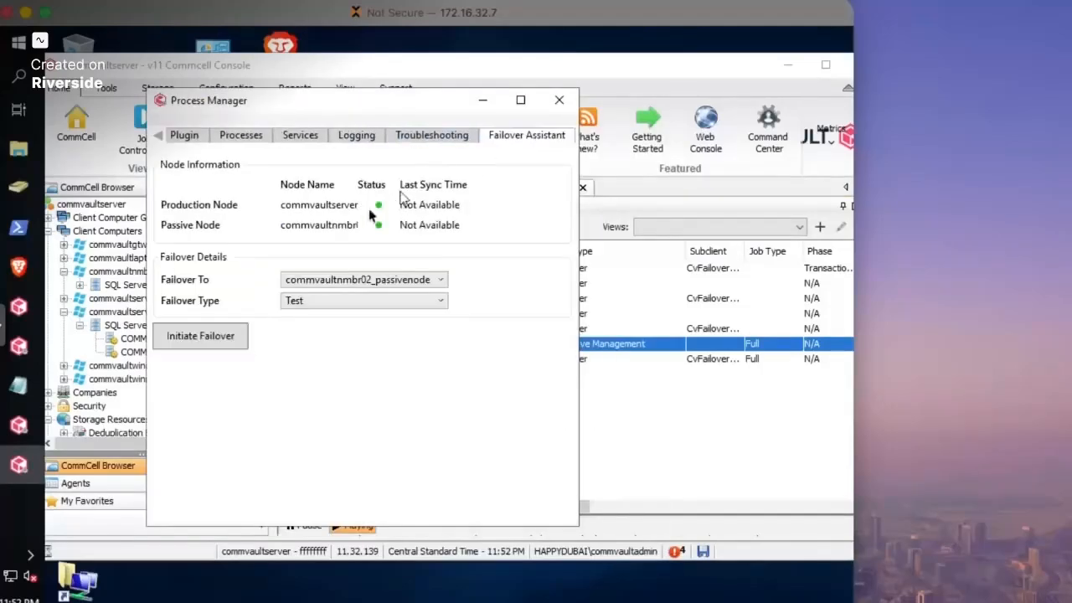
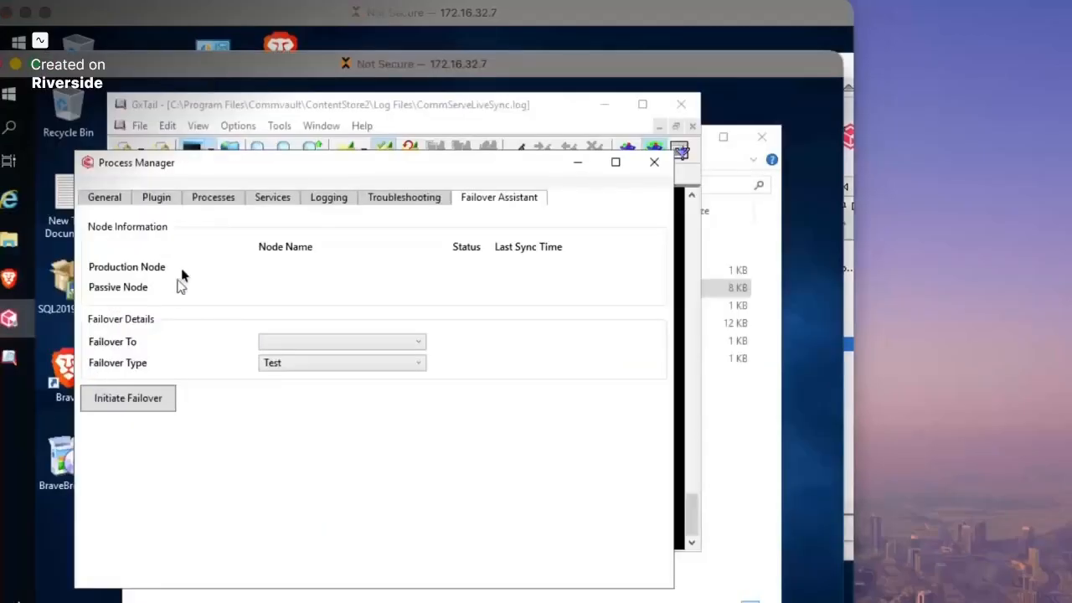
- Launch a second Commvault Process Manager as administrator and view its running processes
click(9, 93)
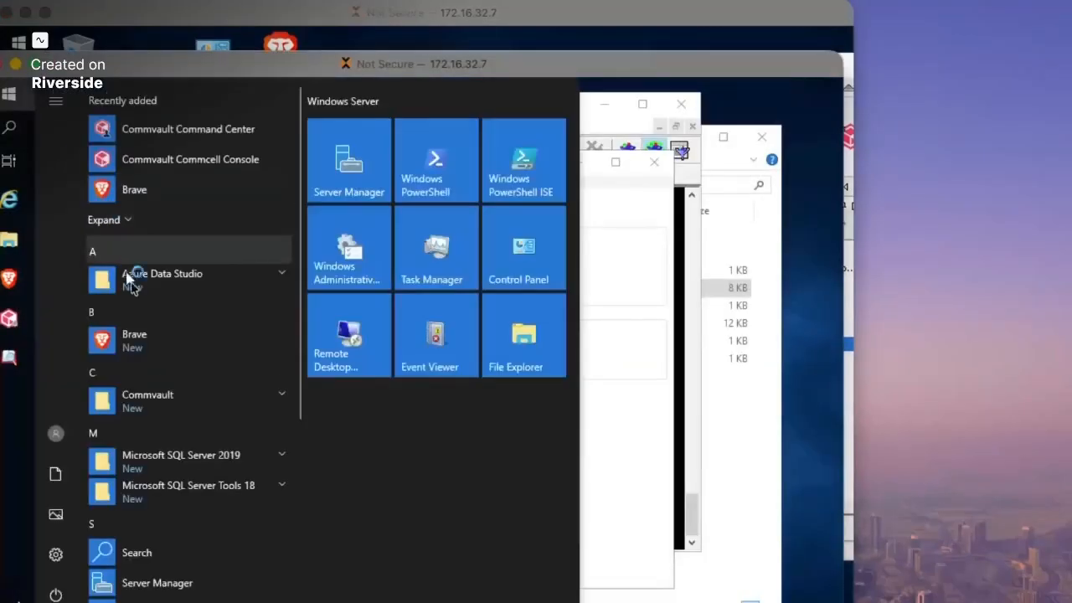
click(179, 400)
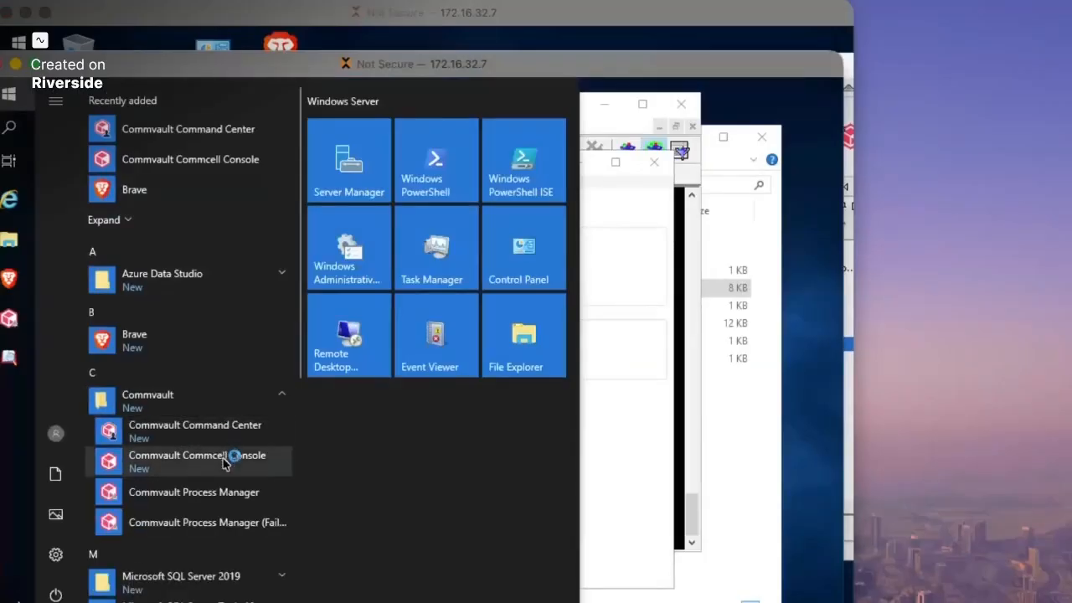
click(241, 493)
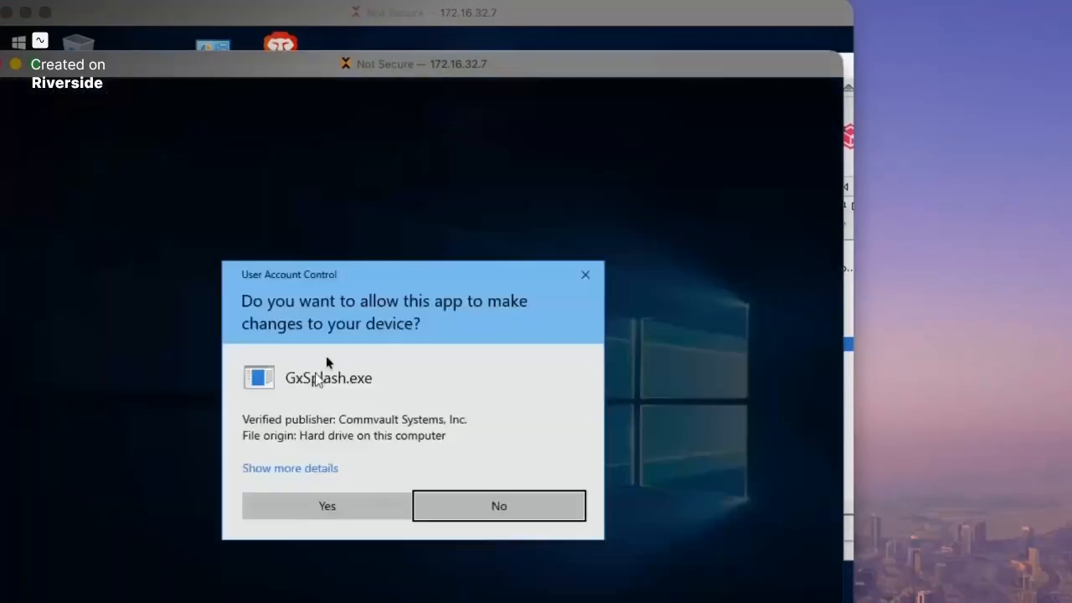
click(345, 508)
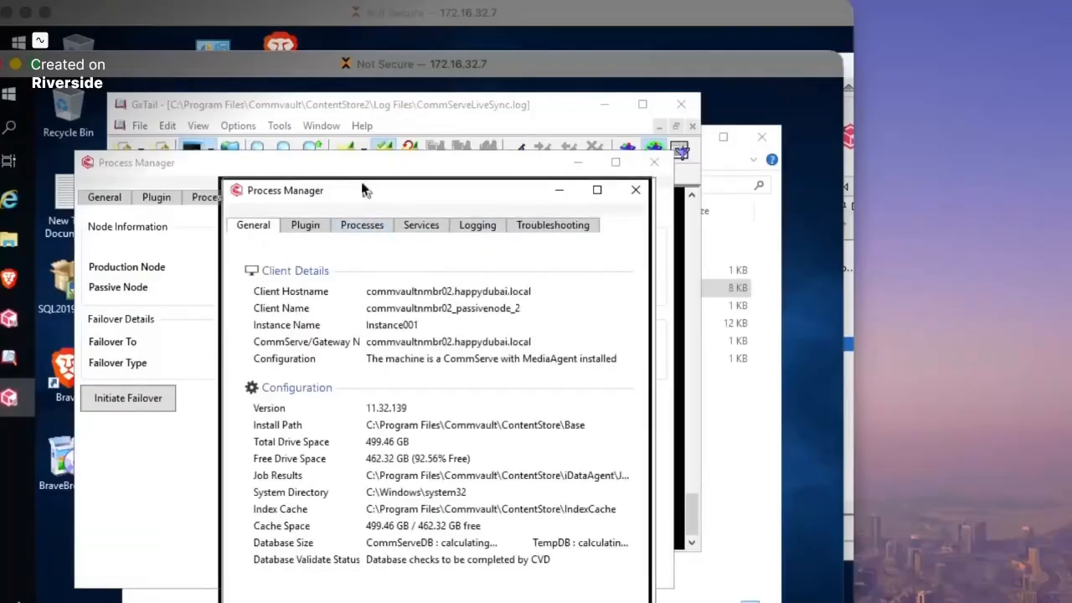
drag(366, 187, 289, 149)
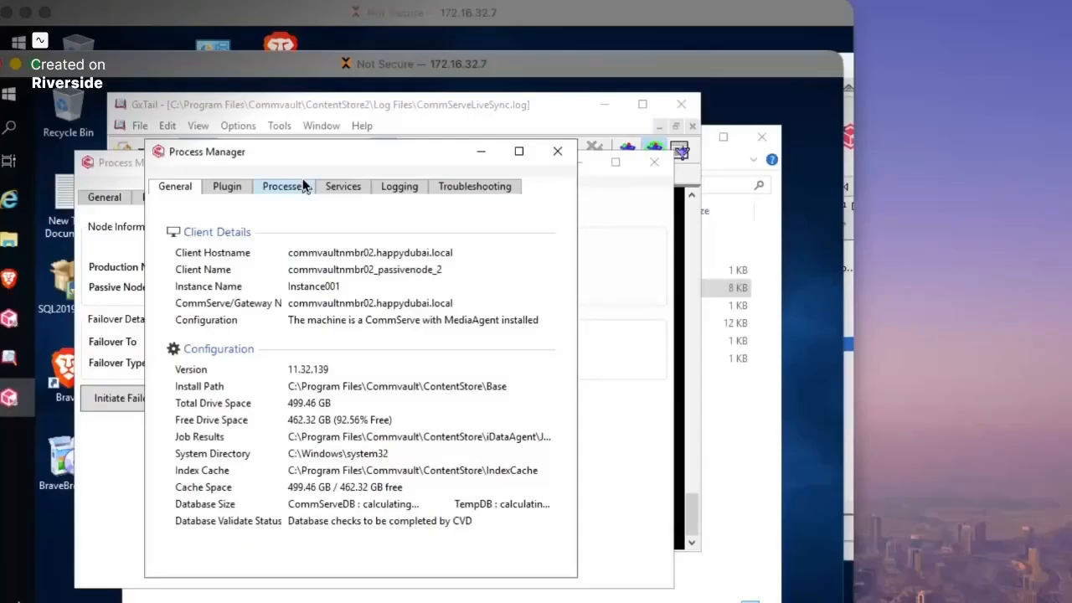
click(289, 187)
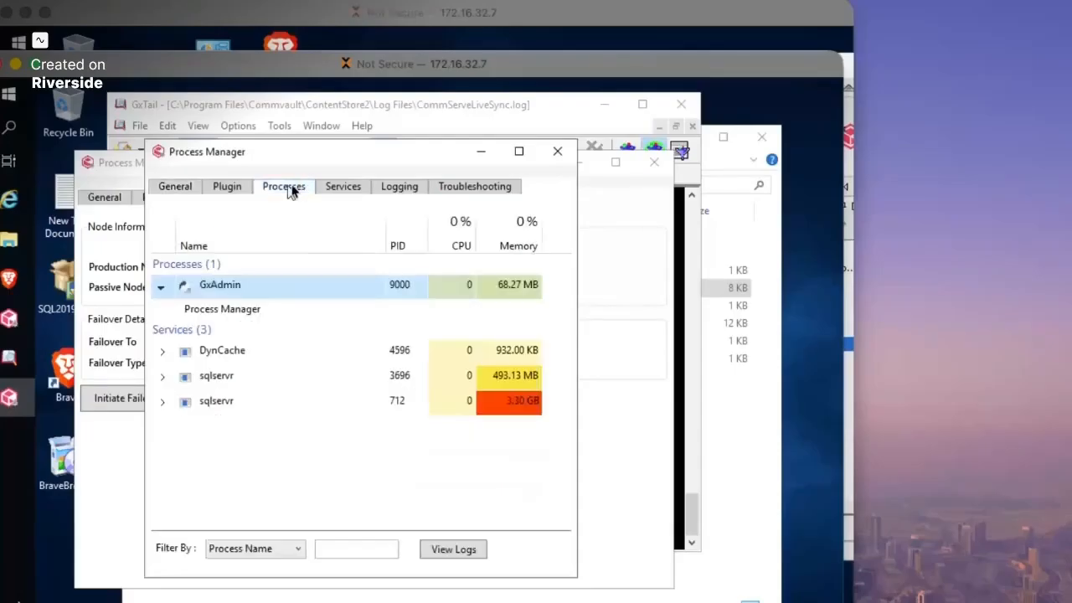
- Confirm the Commvault services are stopped, then close both Process Manager windows
click(336, 187)
scroll(335, 402, down, 3)
scroll(326, 385, up, 3)
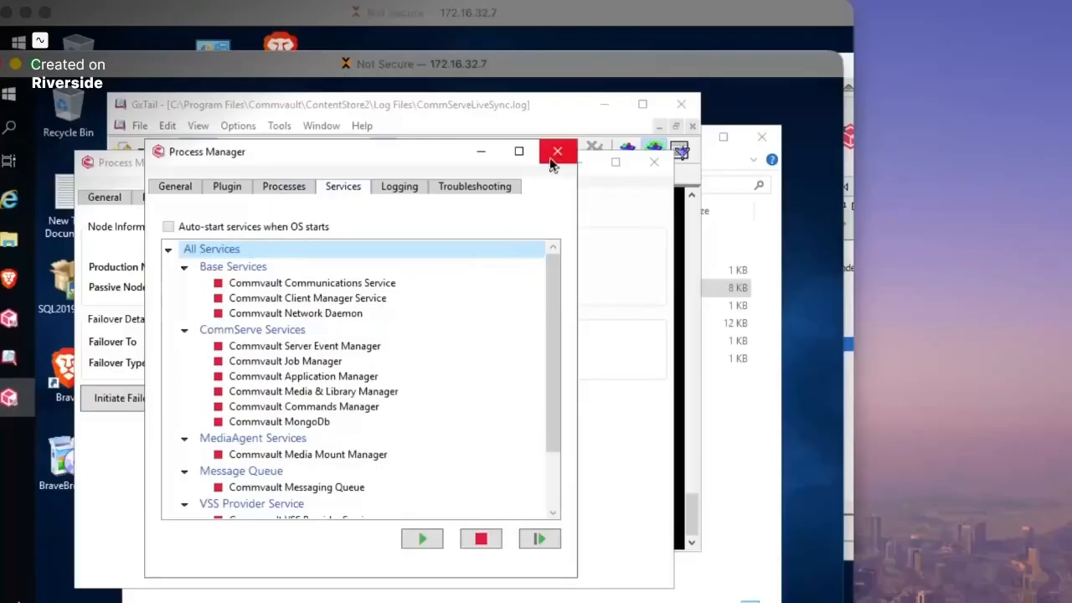
click(479, 154)
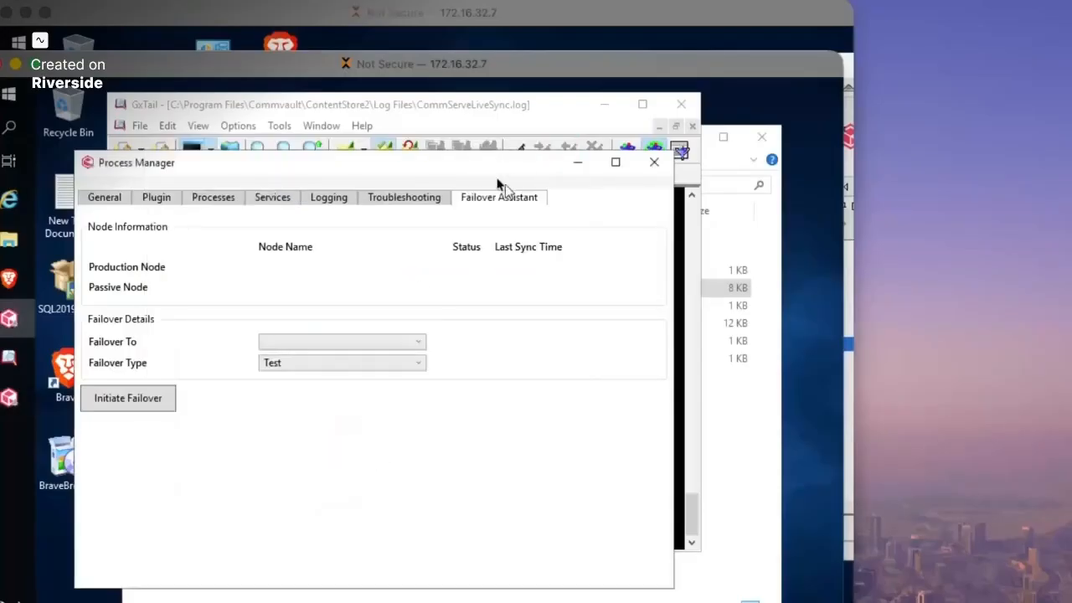
drag(475, 161, 473, 148)
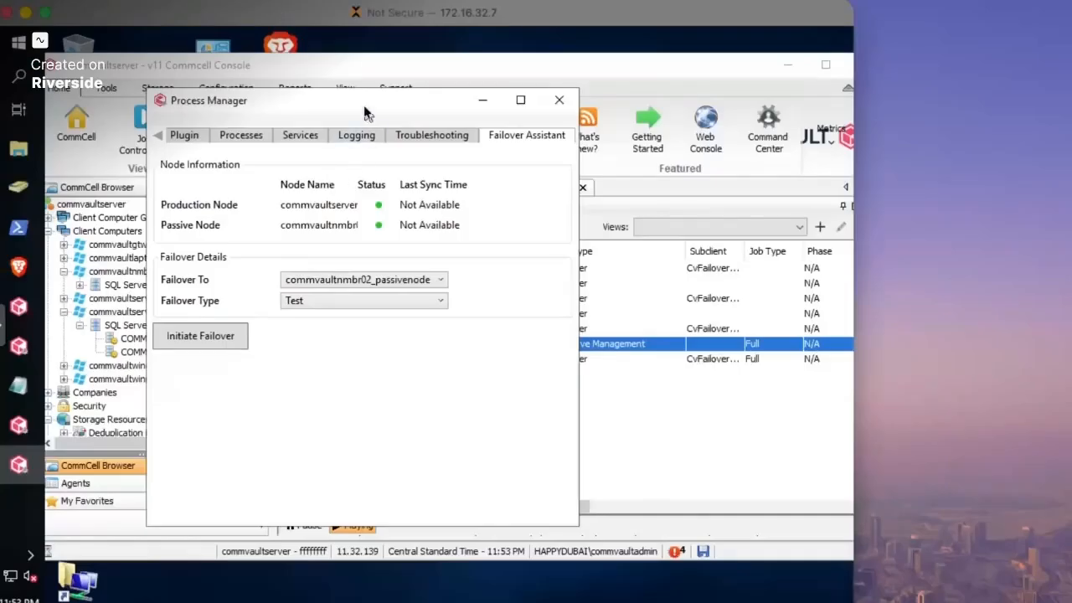
drag(360, 103, 318, 100)
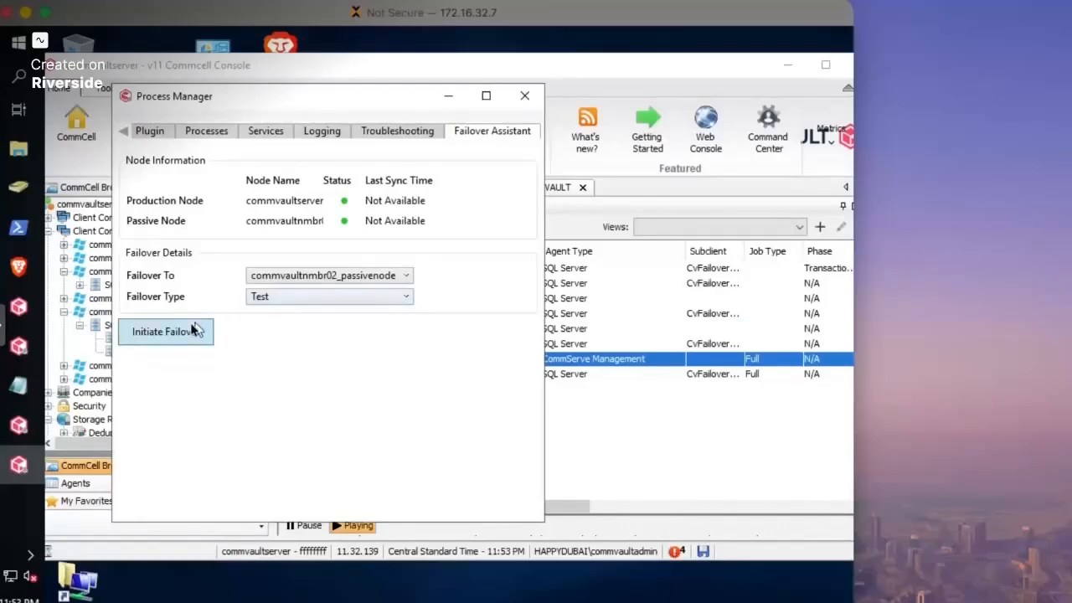
click(524, 95)
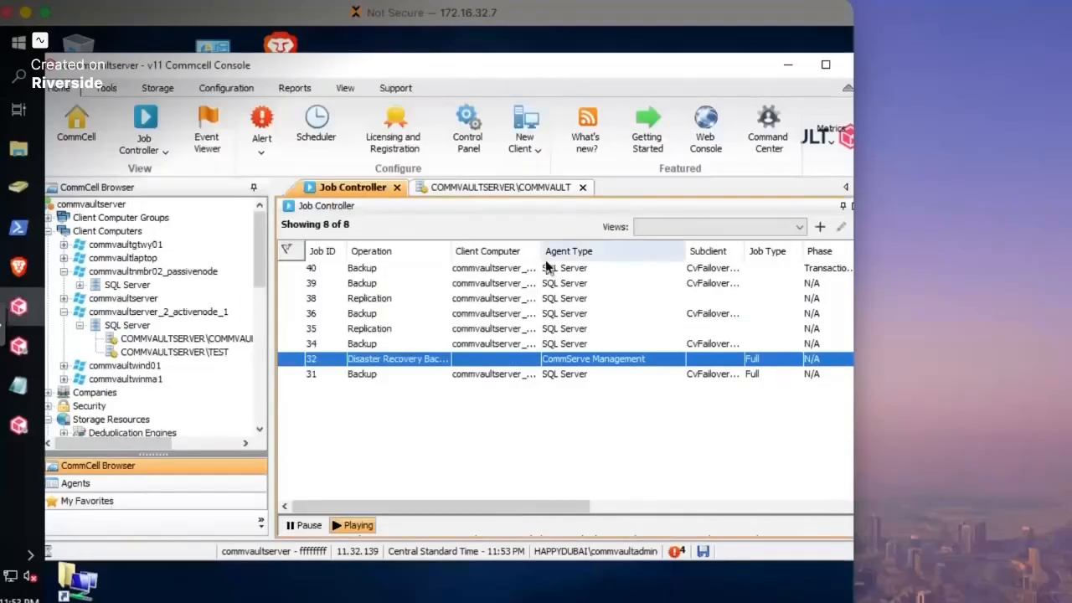
- Select Replication job 35, review its status columns, and bring up the Control Panel
click(526, 328)
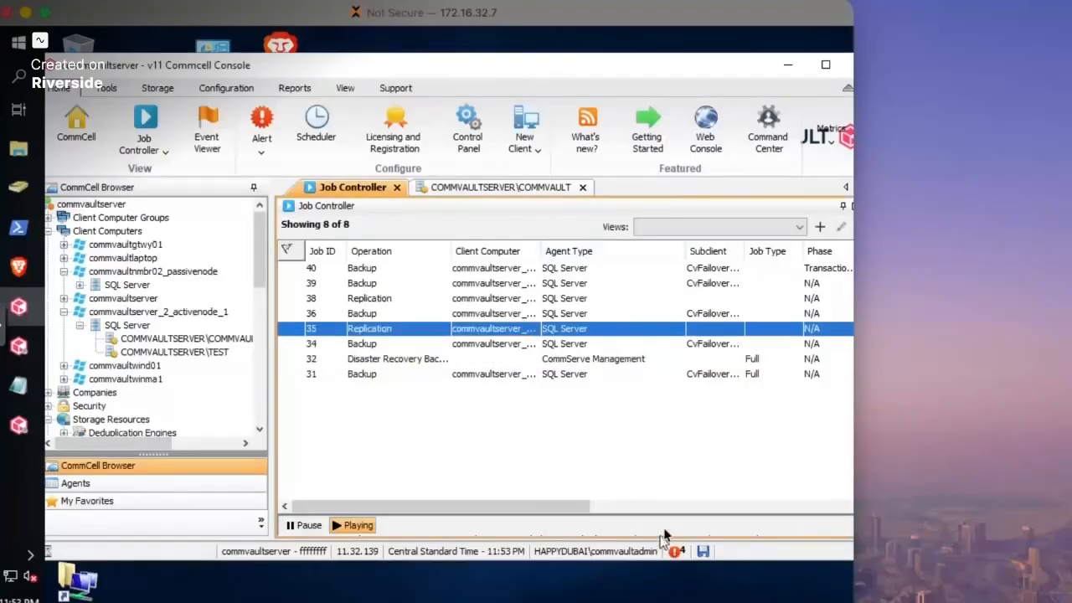
click(679, 508)
drag(683, 512, 387, 506)
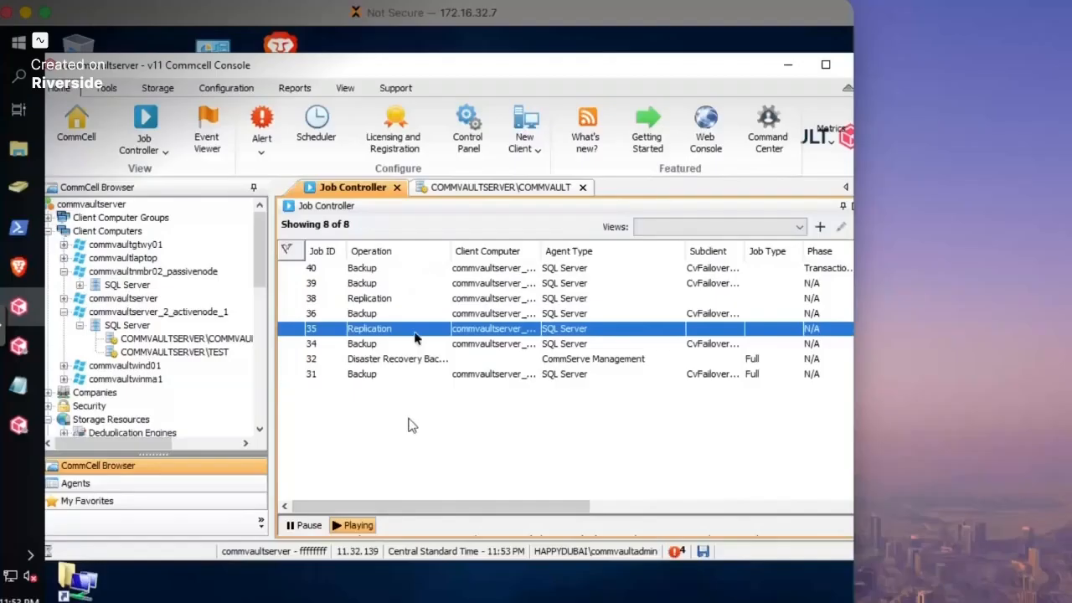
click(468, 136)
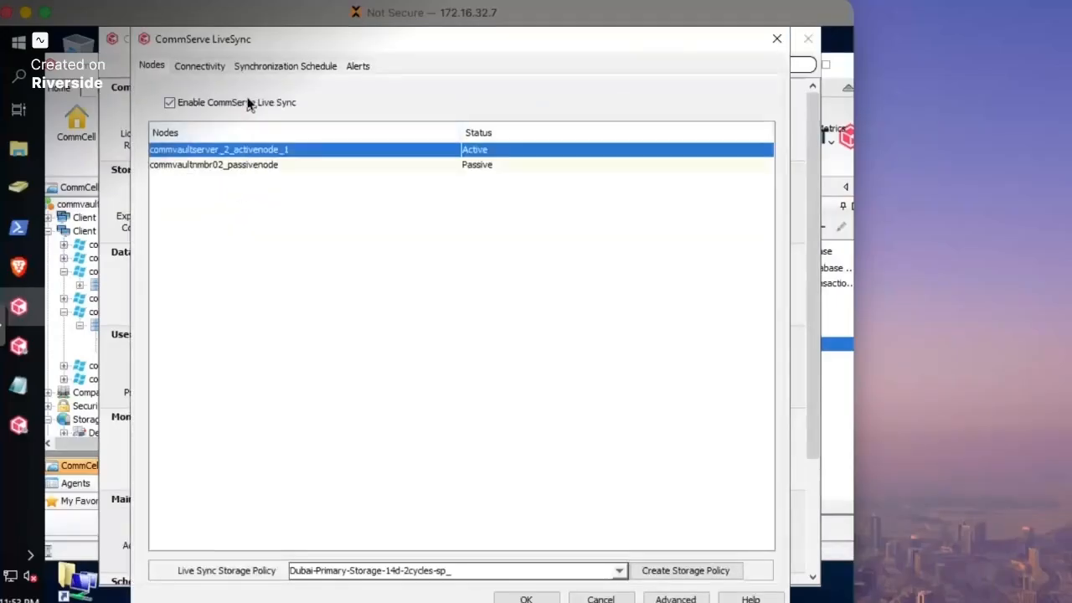
- Check the LiveSync synchronization schedule stays at 30 minutes, accept it, and exit Control Panel
click(265, 69)
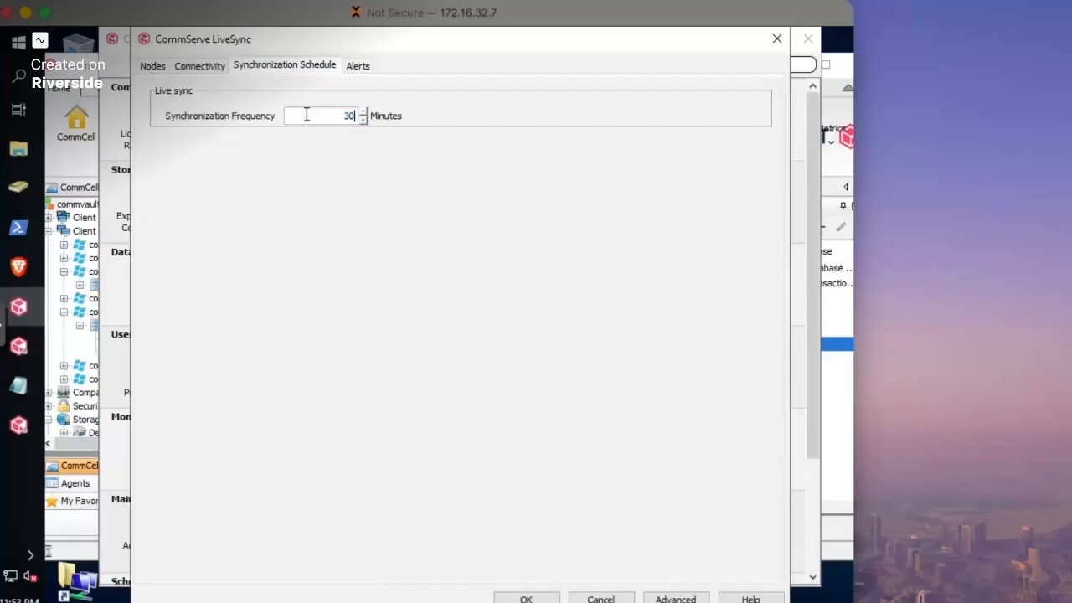
drag(303, 39, 258, 53)
click(479, 519)
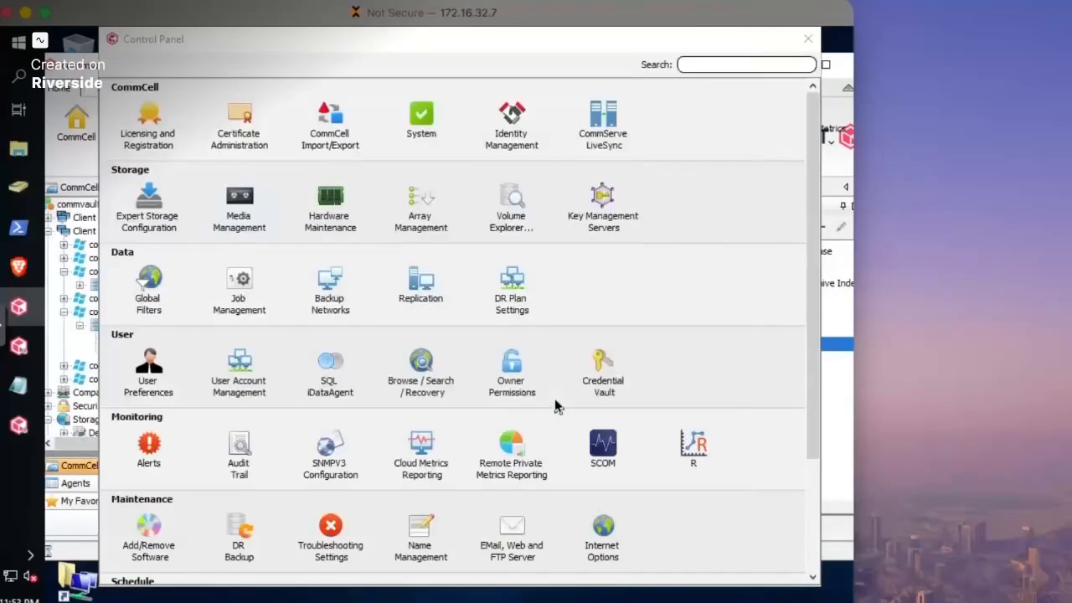
click(807, 39)
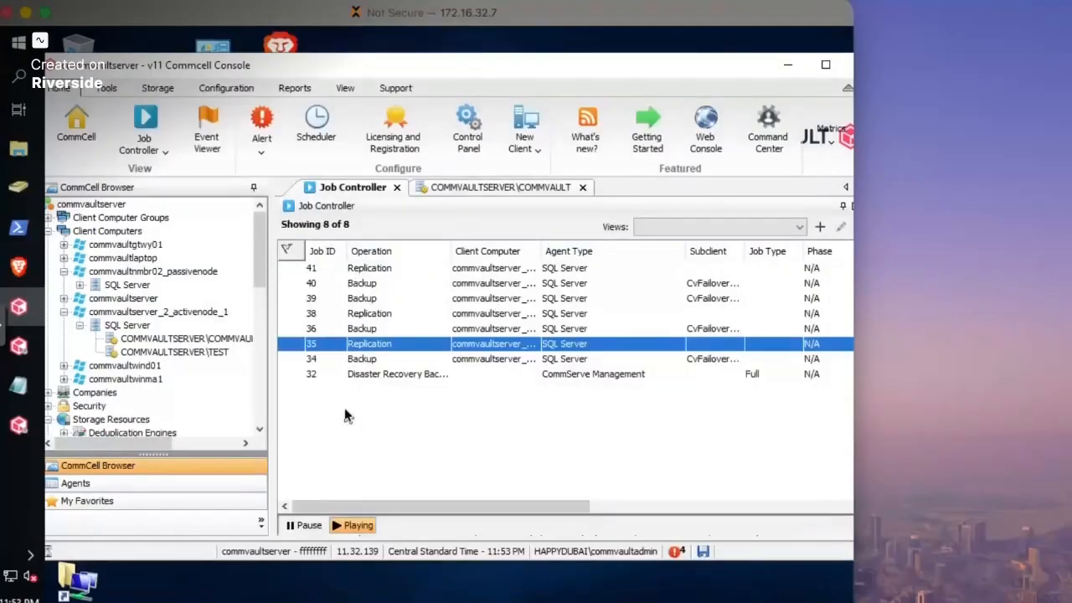
- Widen the Job Controller over the browser tree to show the jobs' status and progress columns
drag(268, 243, 168, 243)
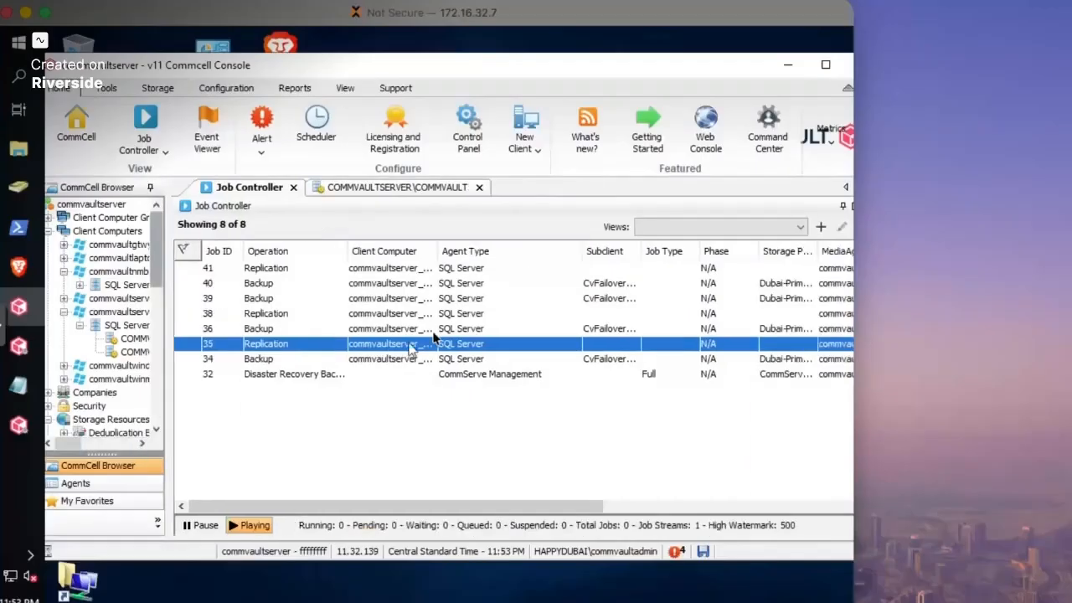
click(626, 506)
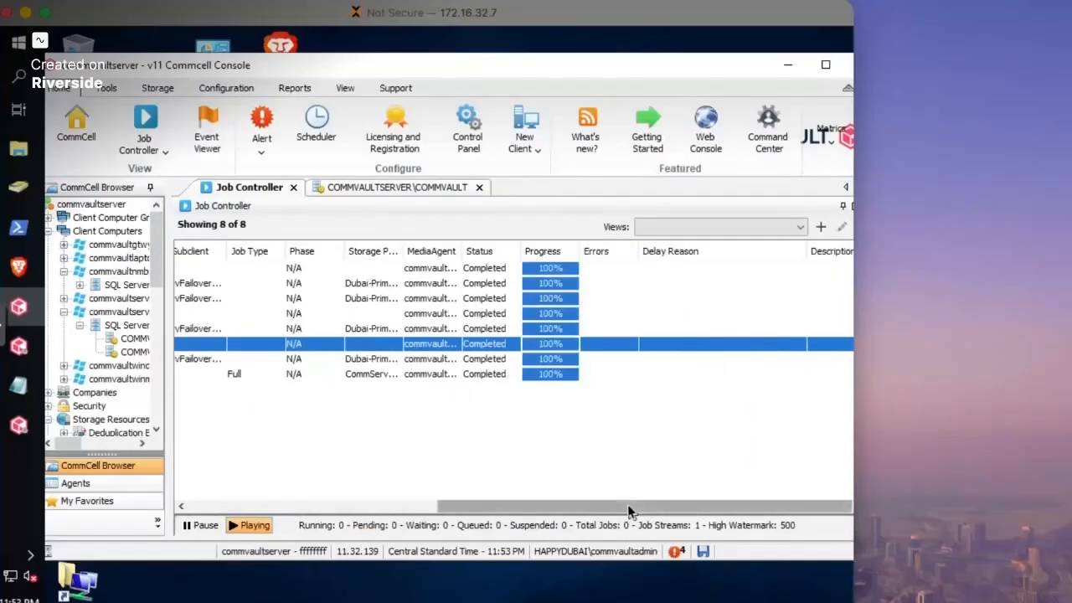
drag(611, 506, 502, 506)
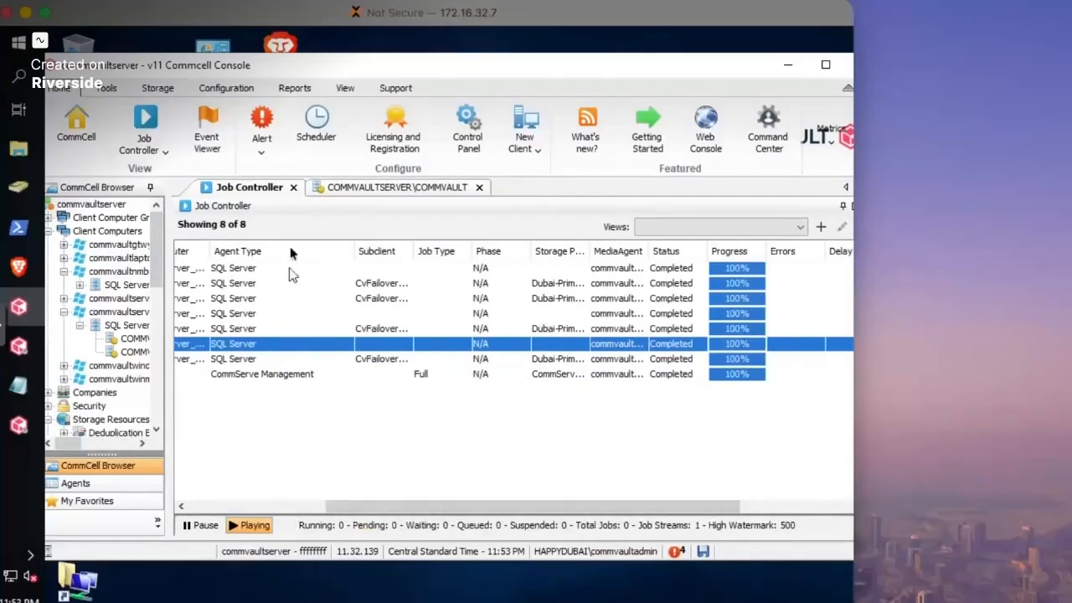
click(347, 92)
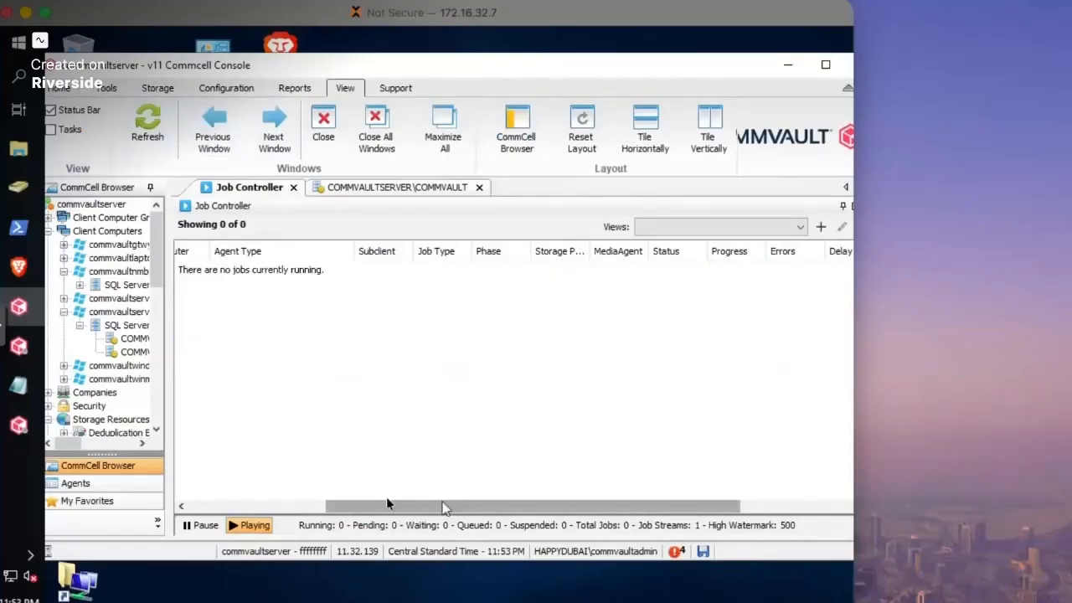
drag(444, 506, 307, 506)
drag(251, 66, 323, 63)
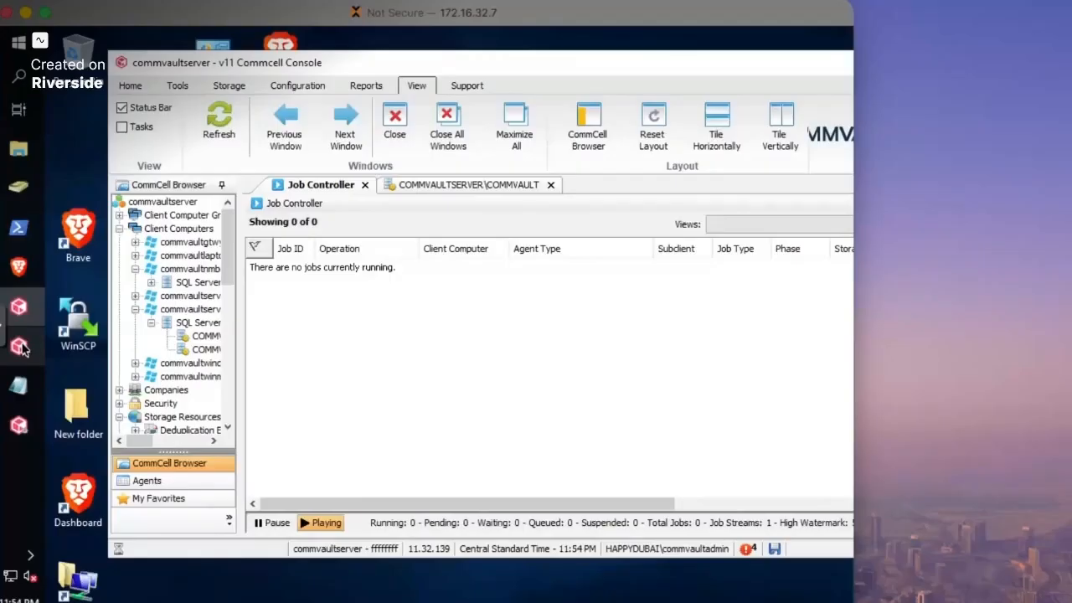
drag(348, 66, 279, 69)
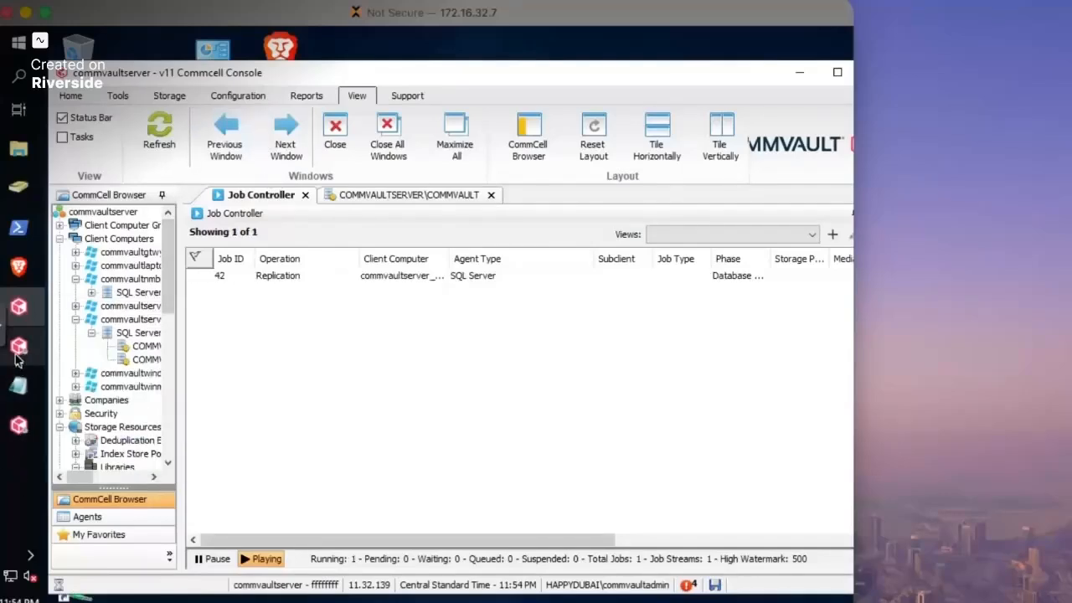
- Check Replication job 42 is in Database Restore at 5%, then go to Start
click(301, 278)
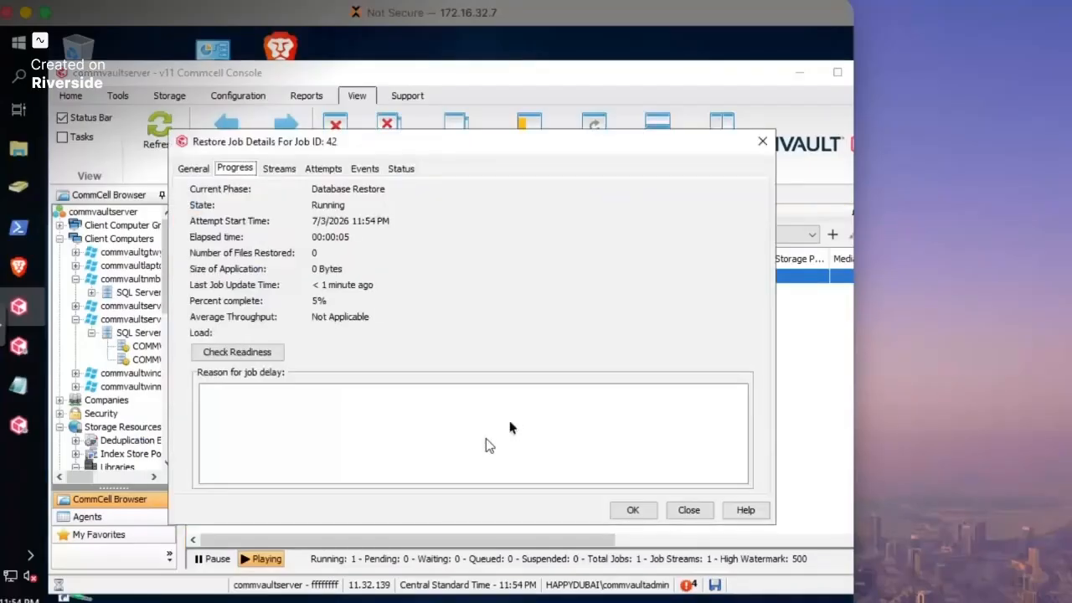
click(762, 140)
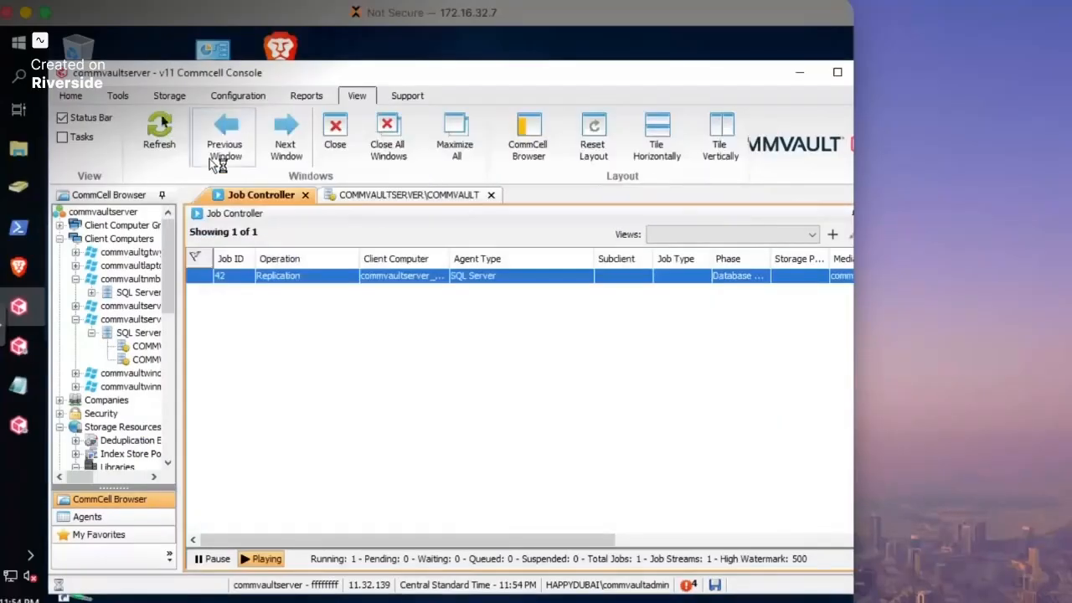
click(20, 43)
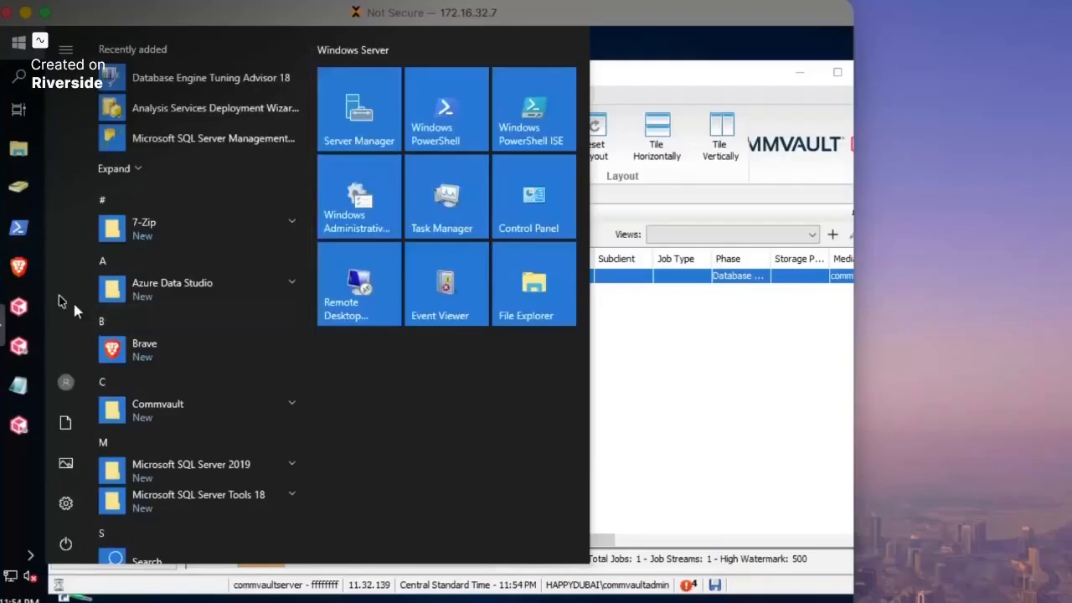
- Launch the failover Process Manager and initiate a Test failover to commvaultnmbr02_passivenode
click(172, 421)
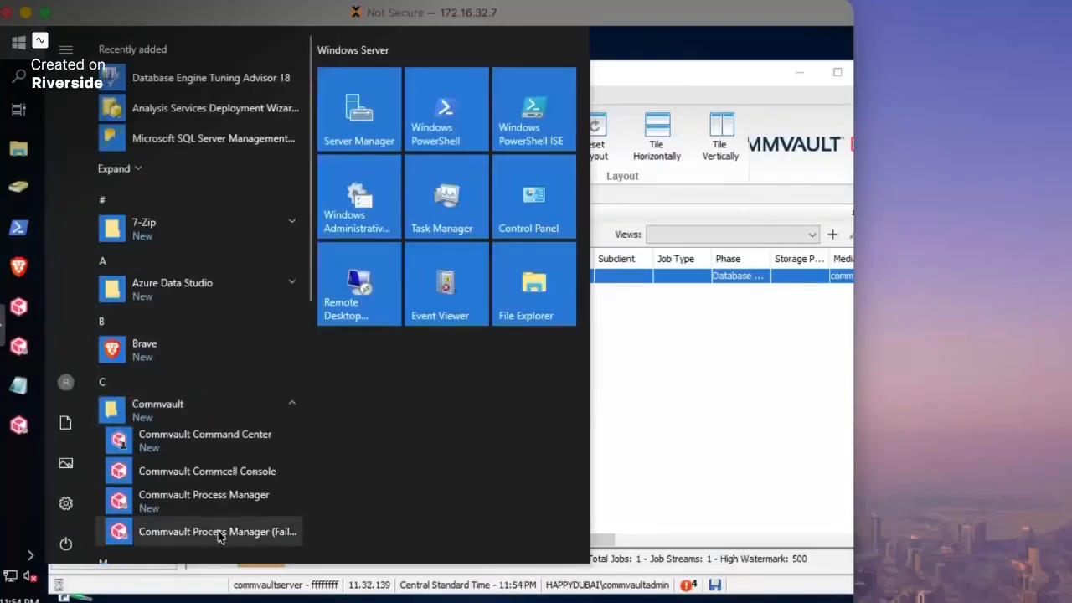
click(220, 531)
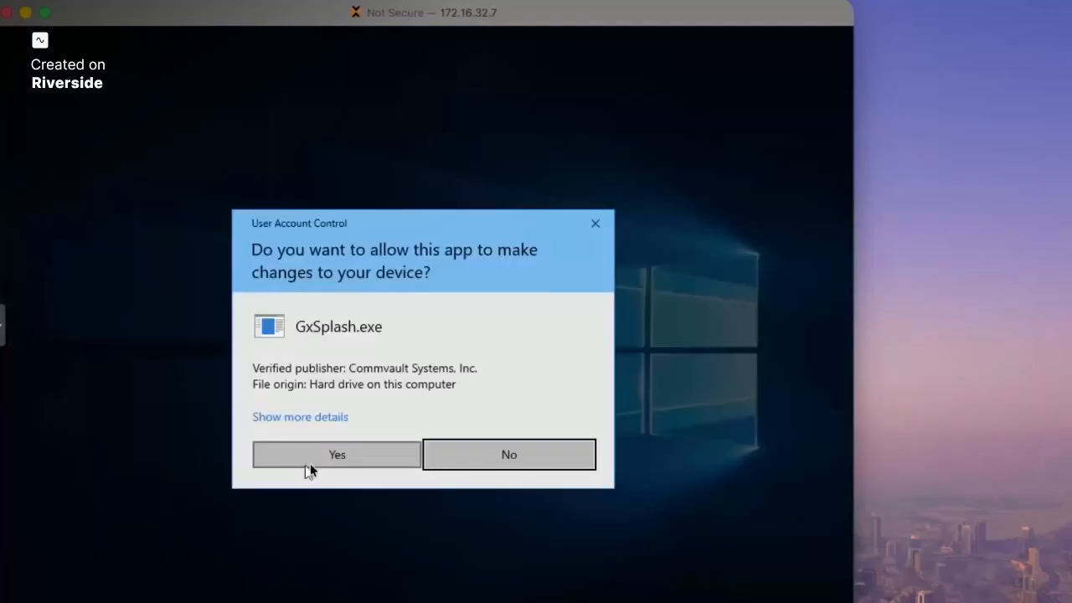
click(310, 463)
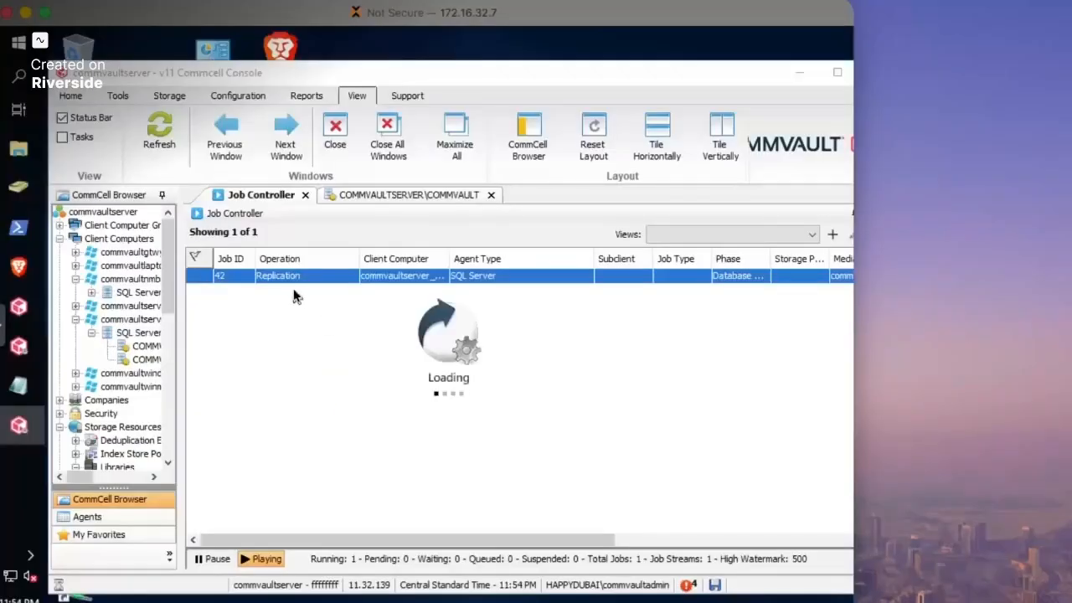
drag(390, 147, 256, 102)
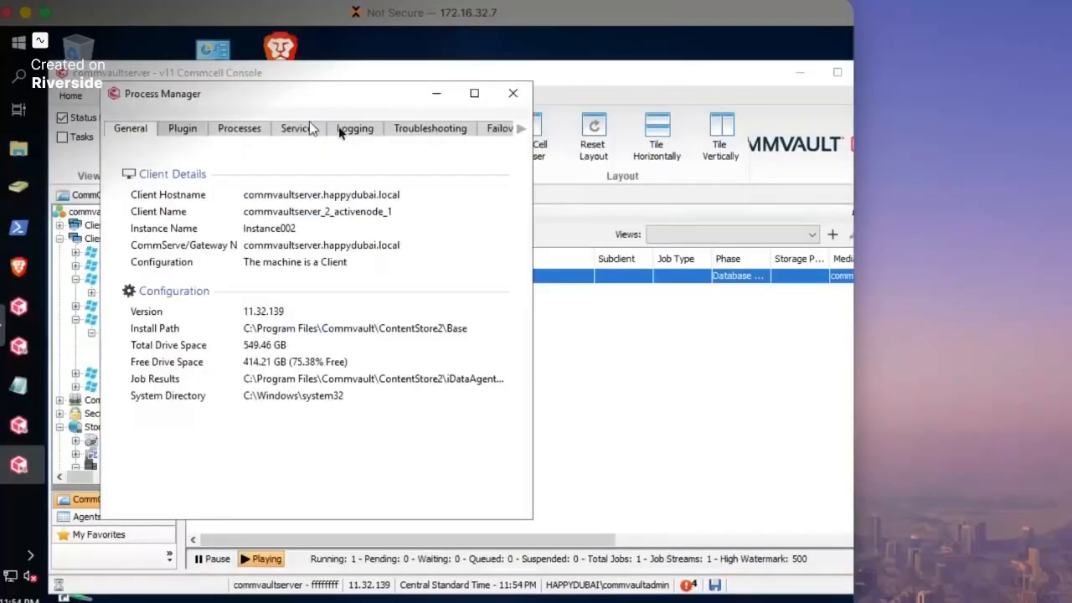
click(493, 133)
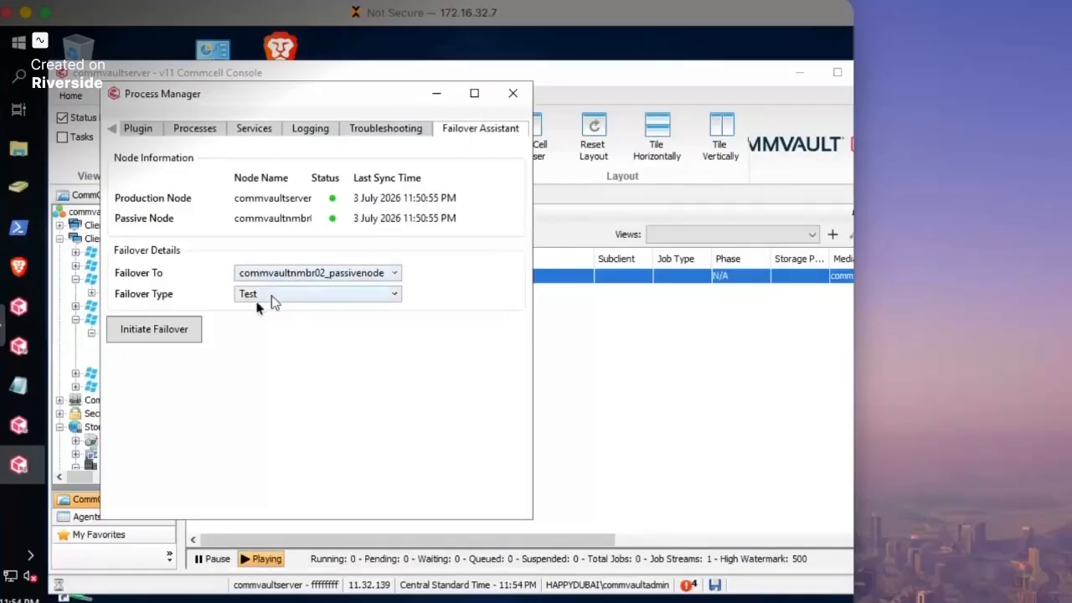
click(170, 336)
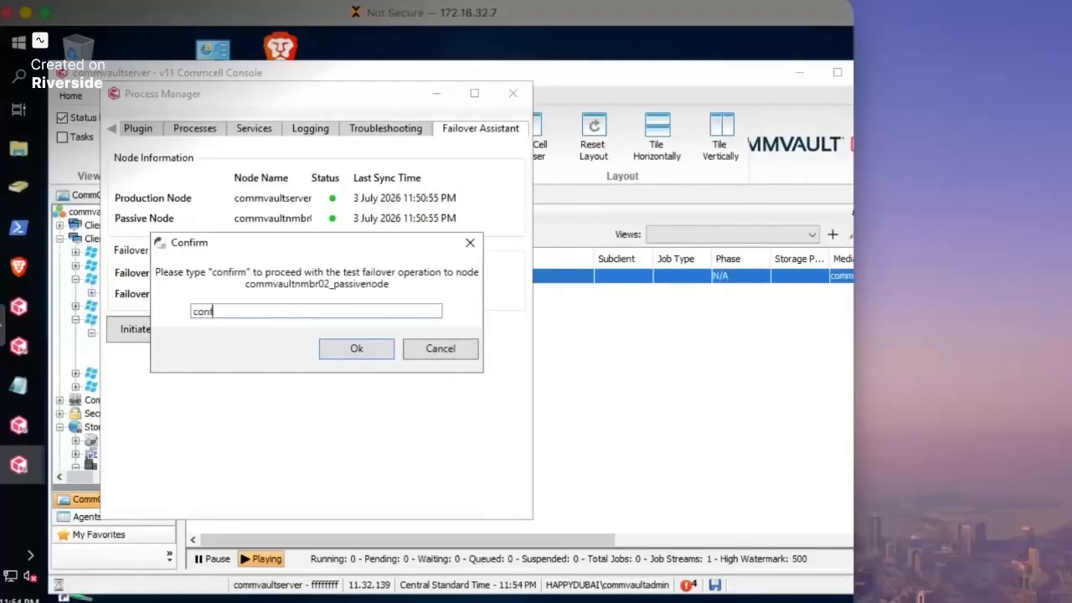
- Confirm the test failover and show its step-by-step progress in a widened window
click(355, 348)
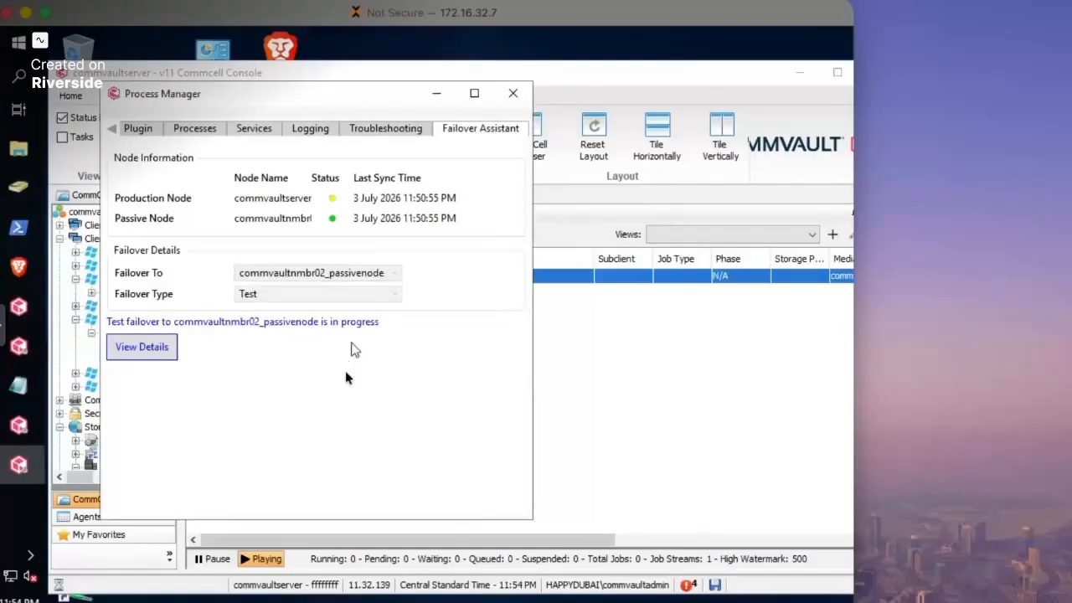
click(153, 358)
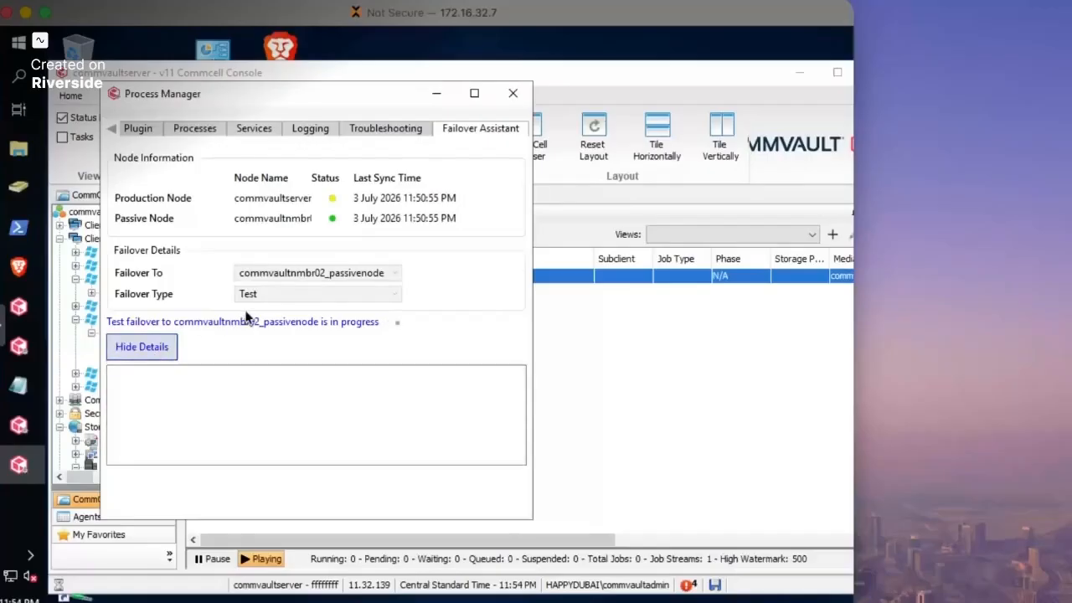
drag(257, 92, 246, 66)
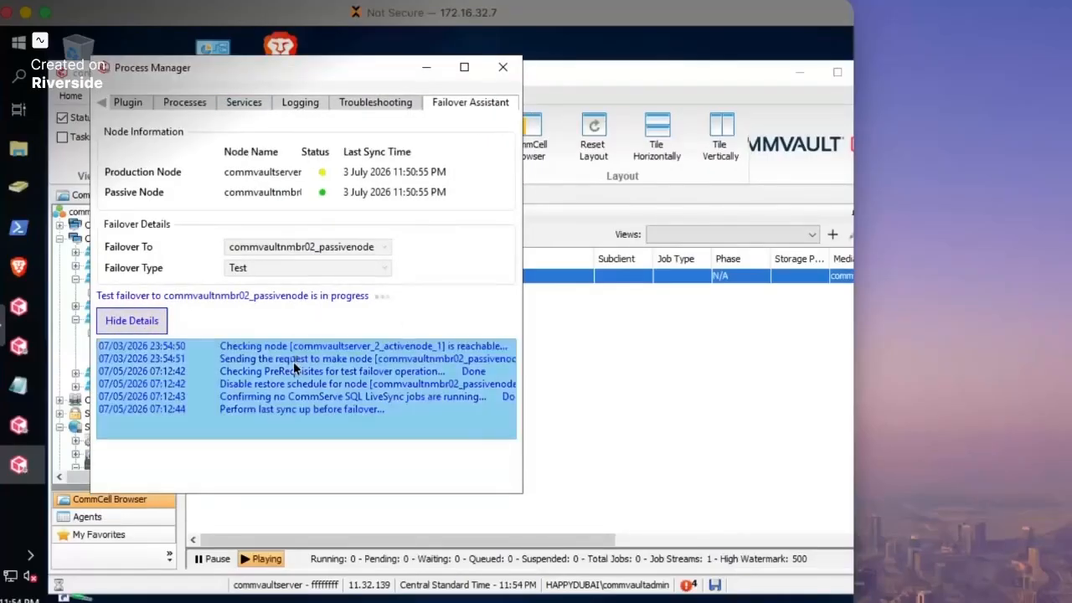
drag(521, 360, 708, 352)
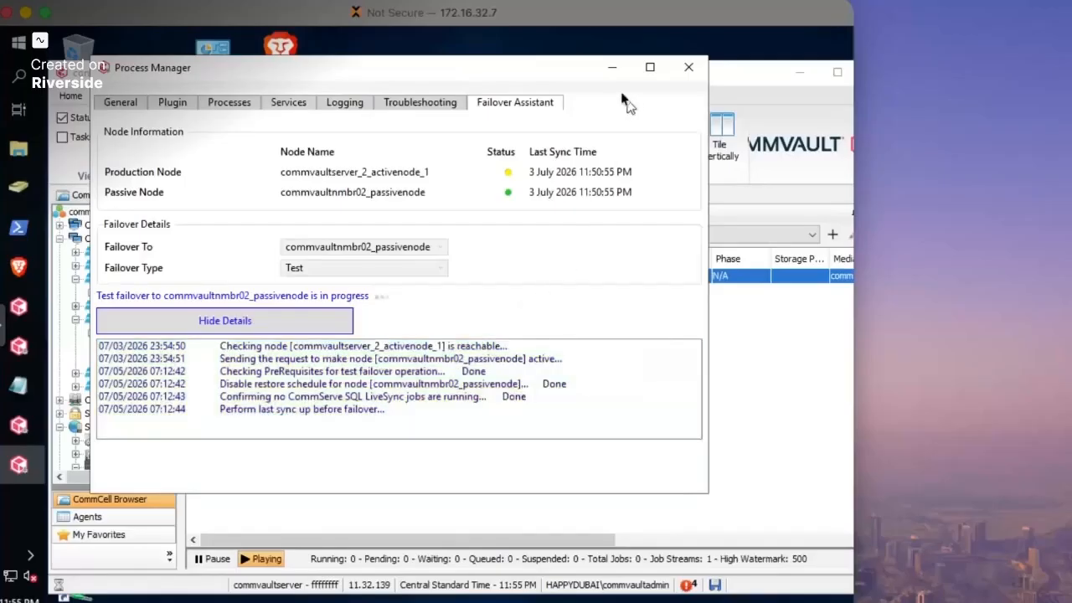
- Refresh the Job Controller to verify no jobs are running, then return to the failover details
click(762, 323)
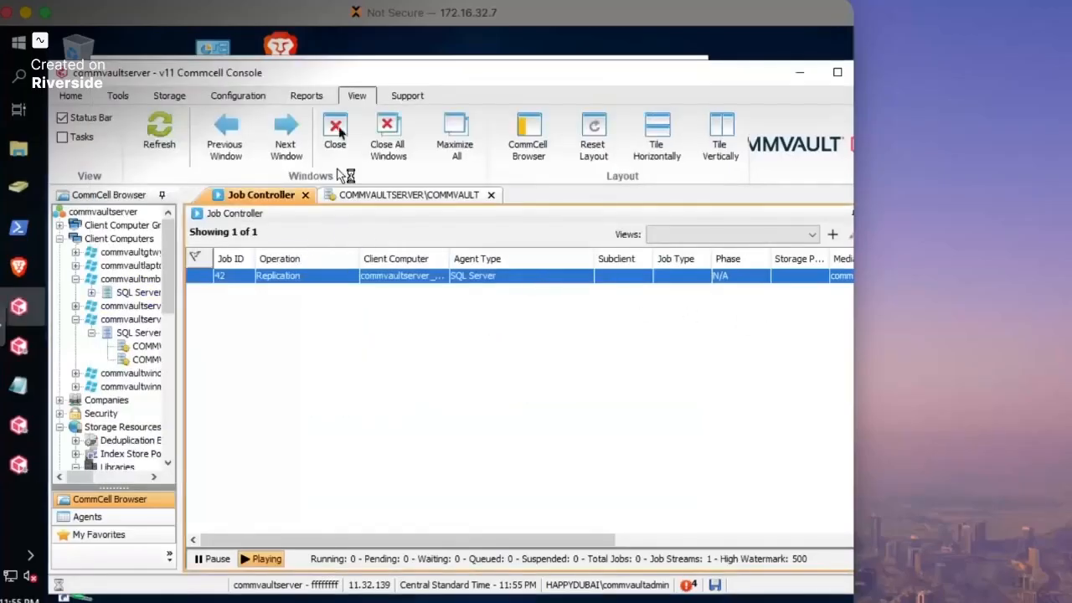
click(168, 143)
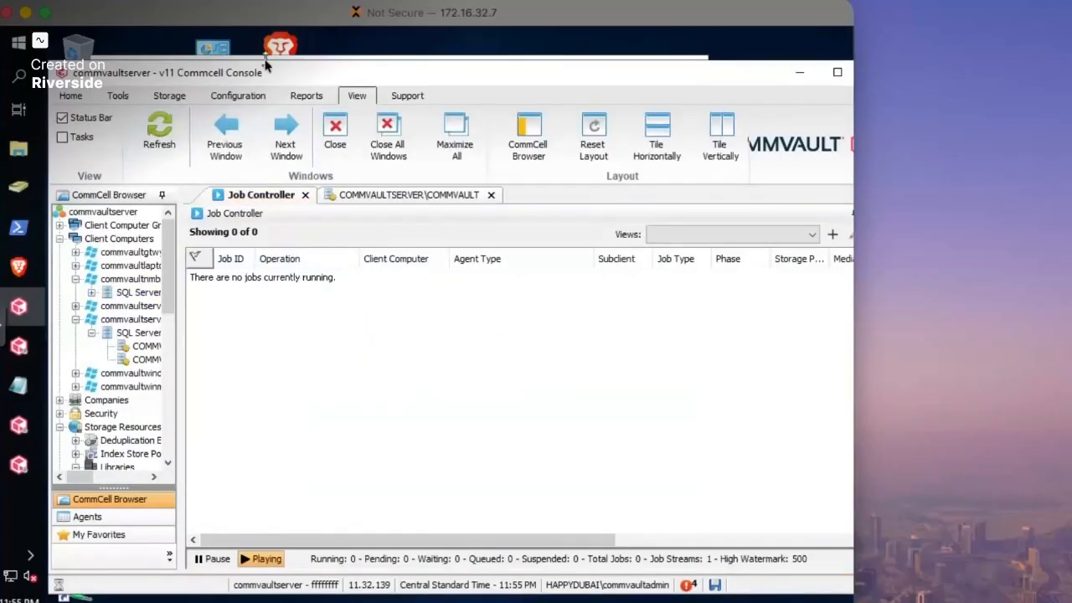
click(231, 58)
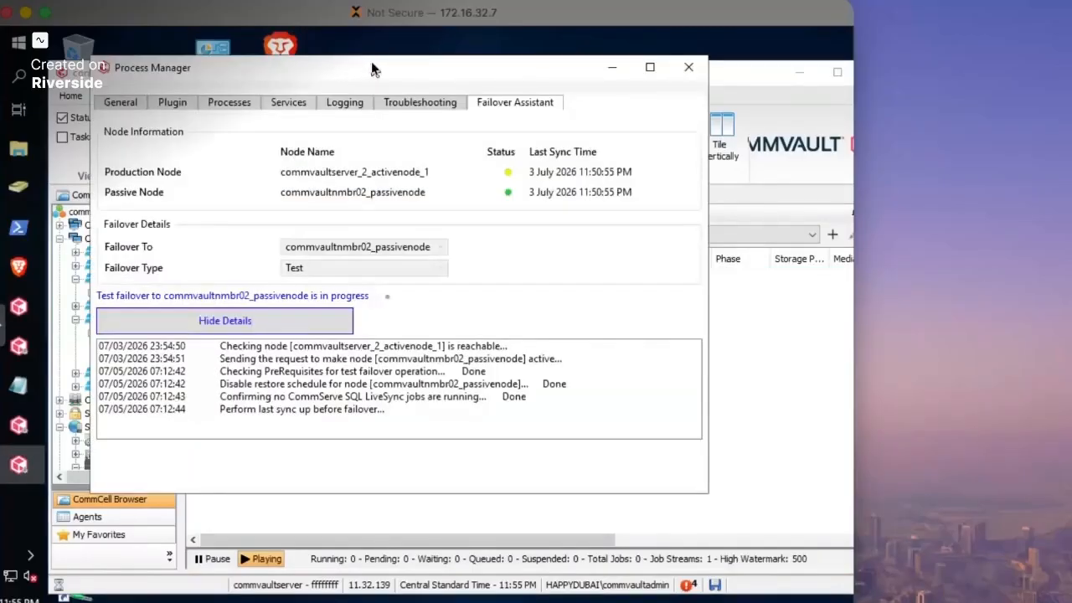
drag(372, 70, 355, 66)
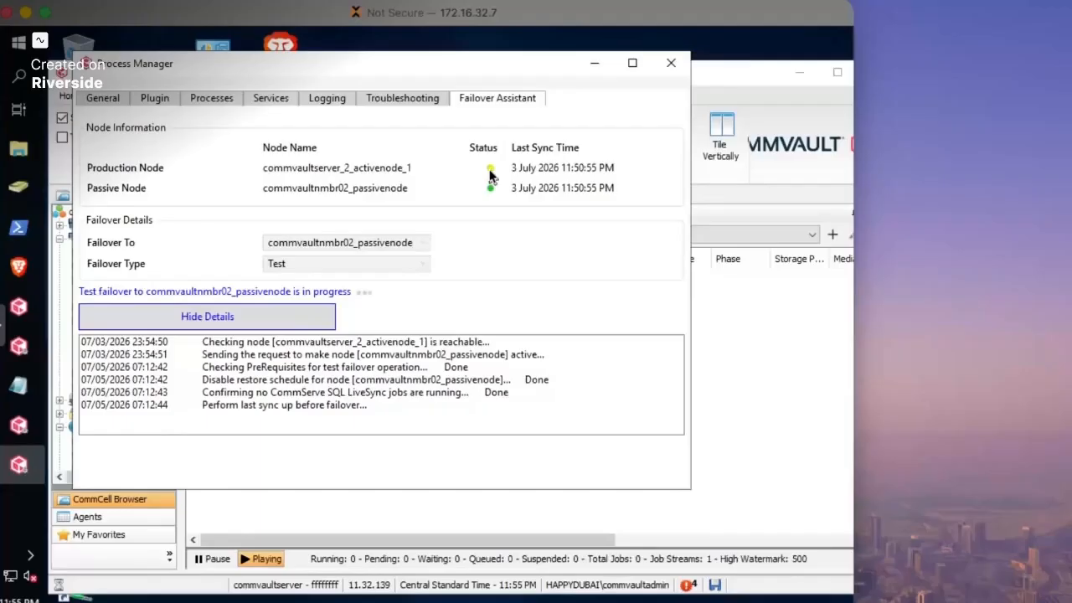
mouse_move(490, 173)
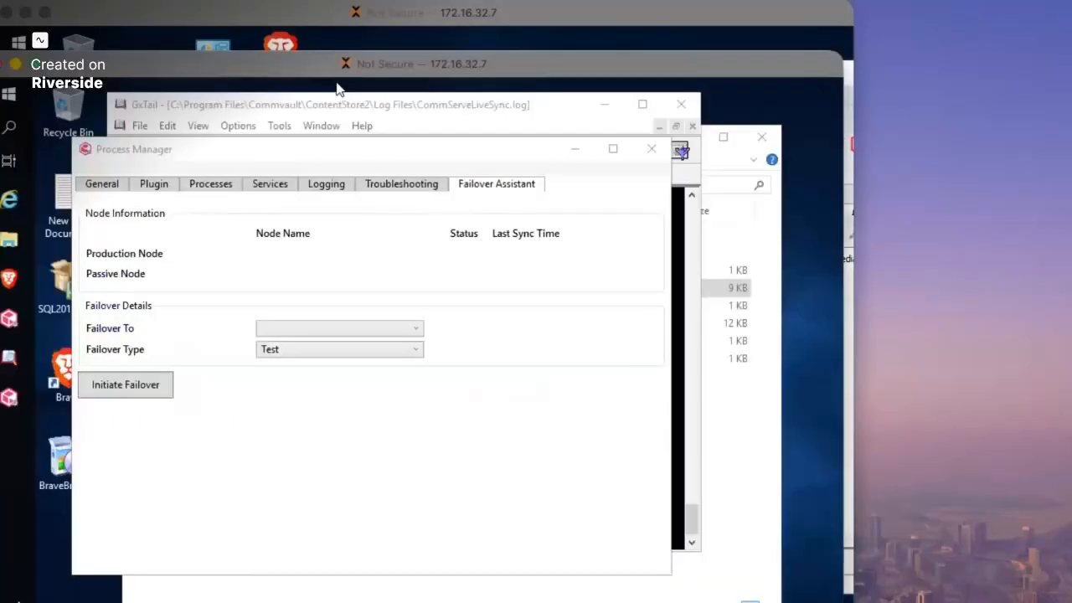
- Close Process Manager and highlight log entries 86 (active node) and 89 (last sync backup)
click(651, 149)
click(285, 342)
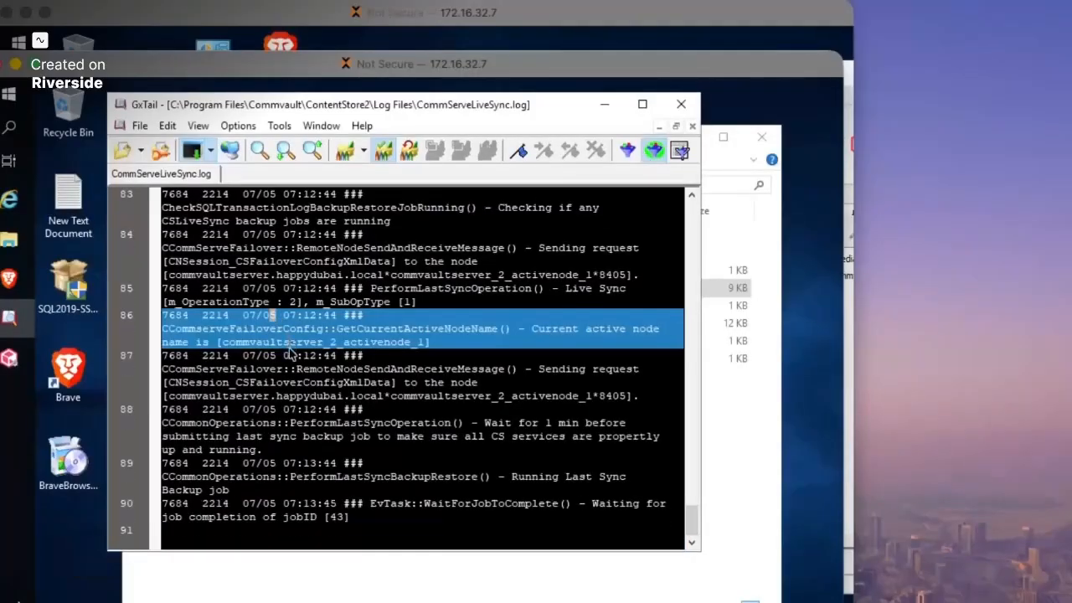
click(308, 489)
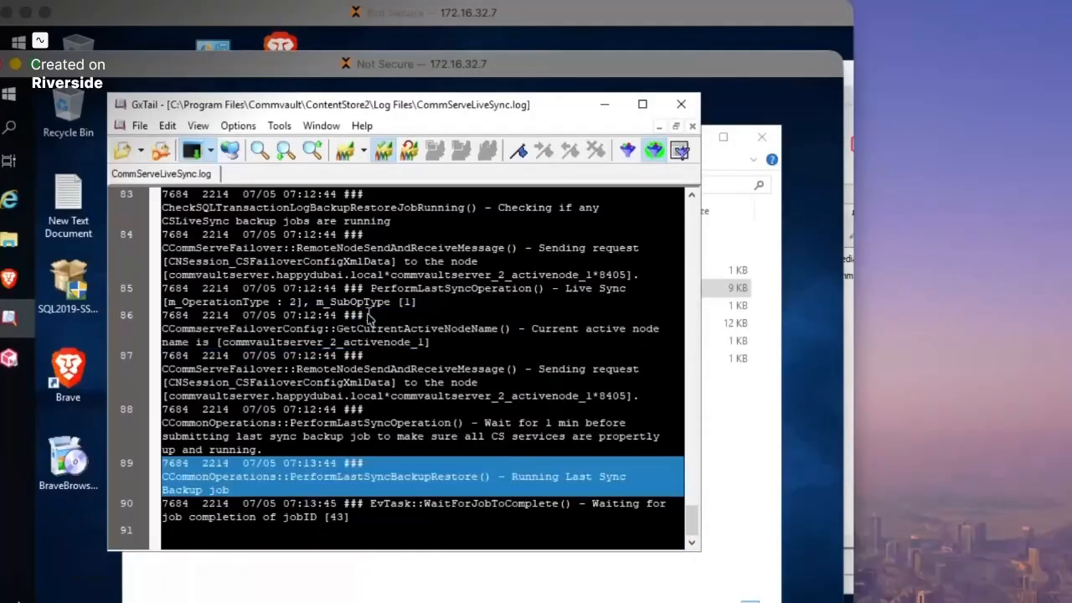
drag(331, 105, 311, 92)
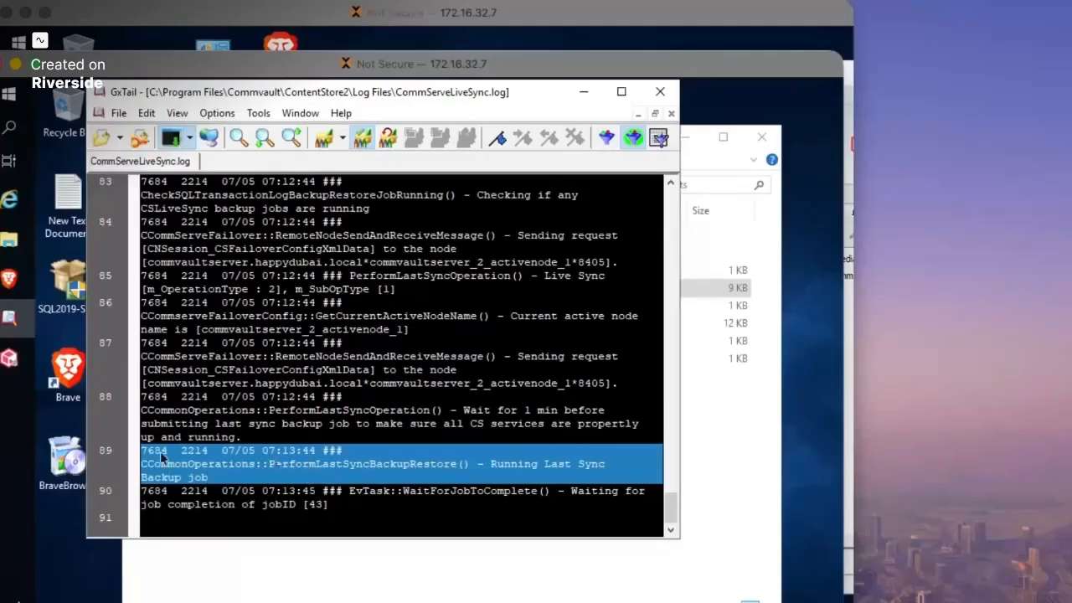
- Open the failover Process Manager on the passive node and display the test failover's step details
click(9, 93)
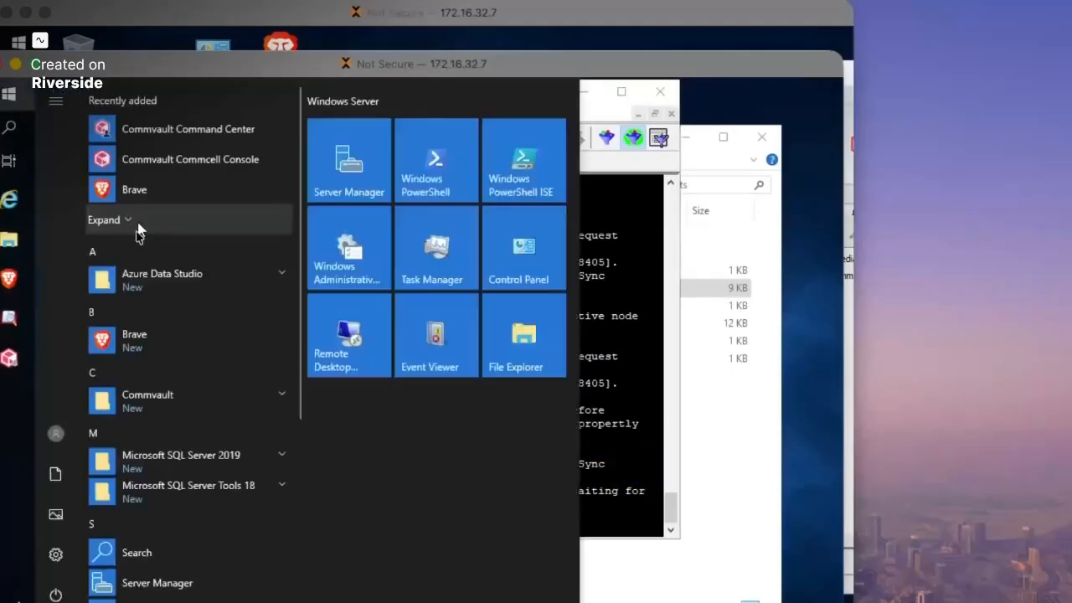
click(188, 402)
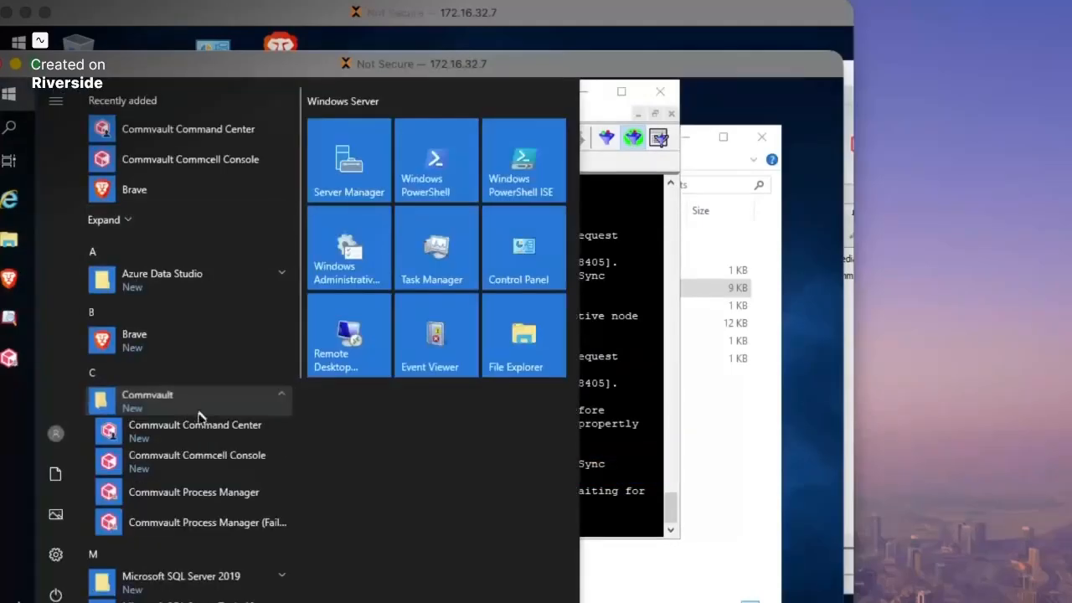
click(210, 521)
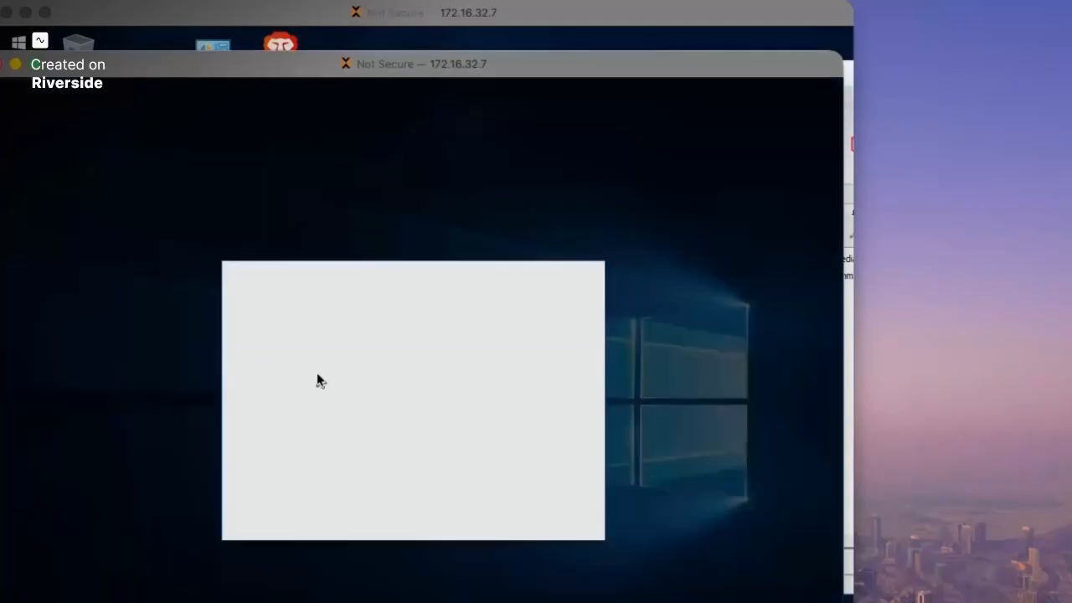
click(322, 503)
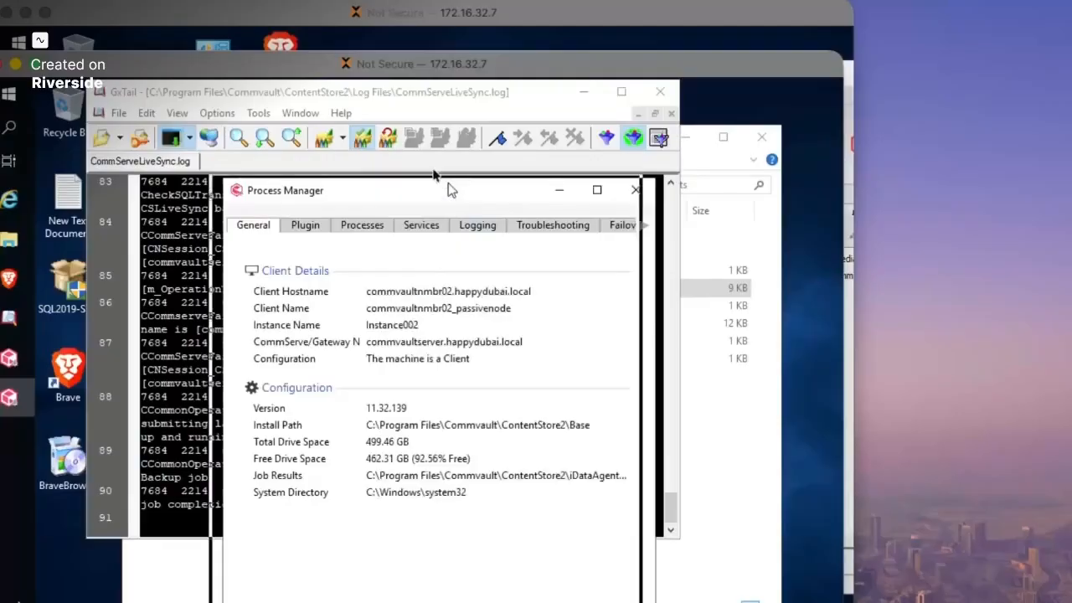
click(500, 126)
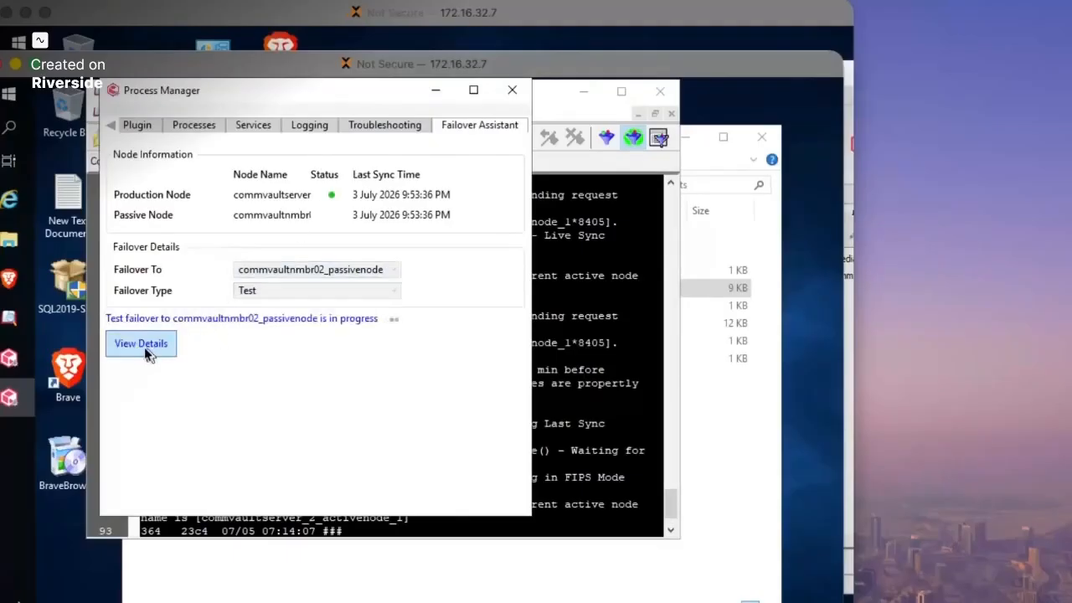
click(141, 343)
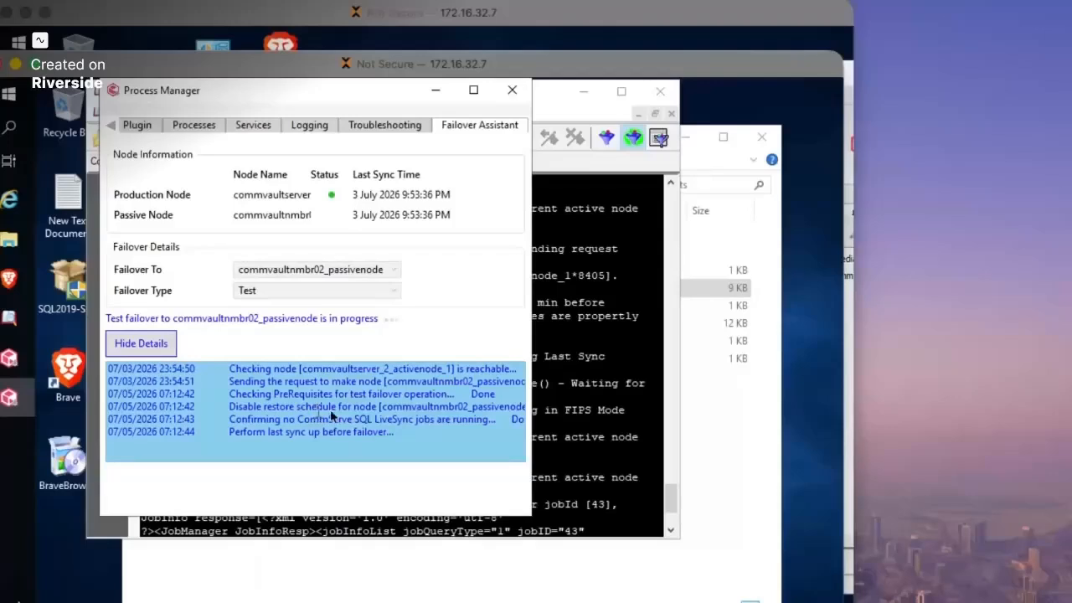
click(670, 498)
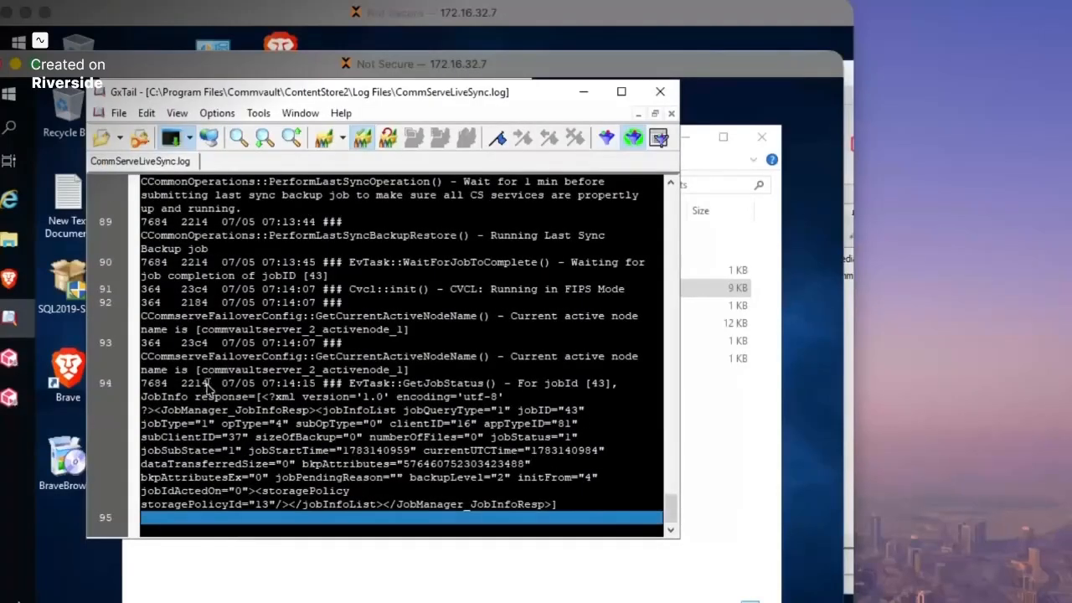
- Highlight log entries 93, 89 and 94 to follow last-sync backup job 43 until it completes
click(508, 360)
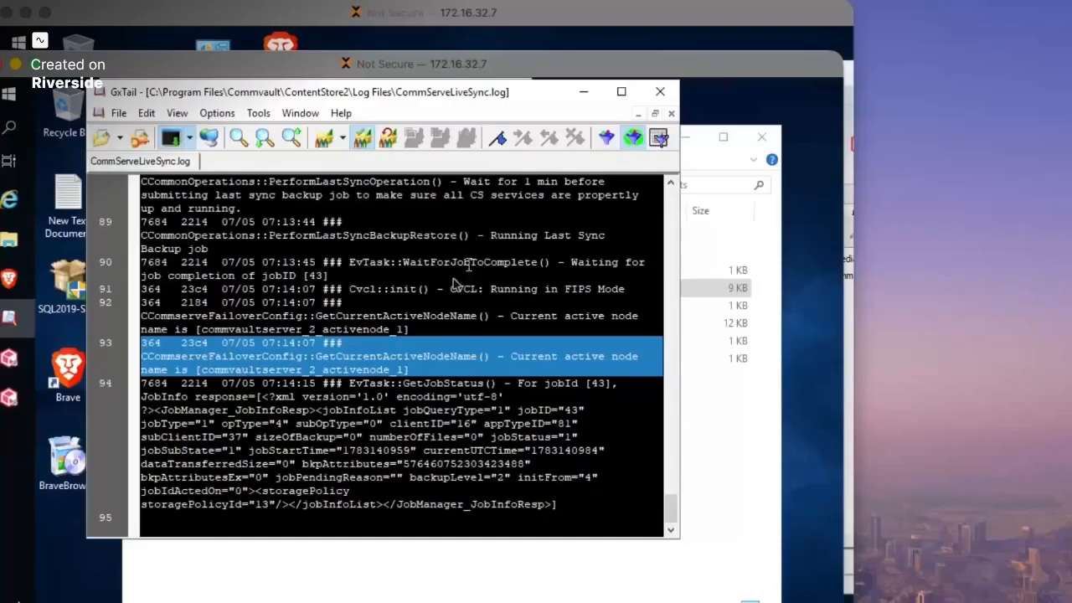
click(494, 236)
drag(493, 236, 210, 250)
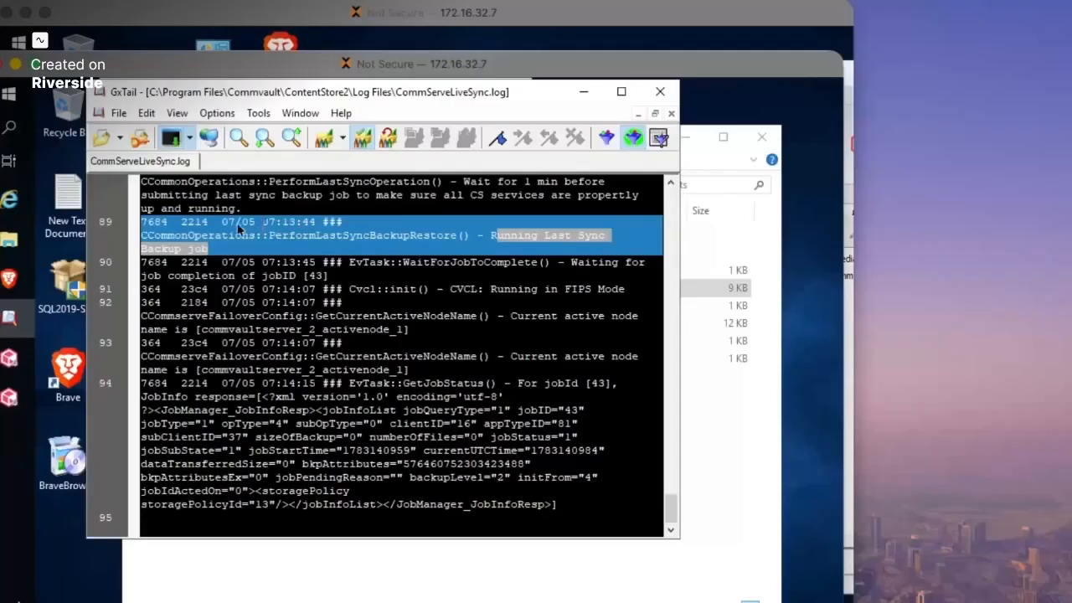
click(196, 235)
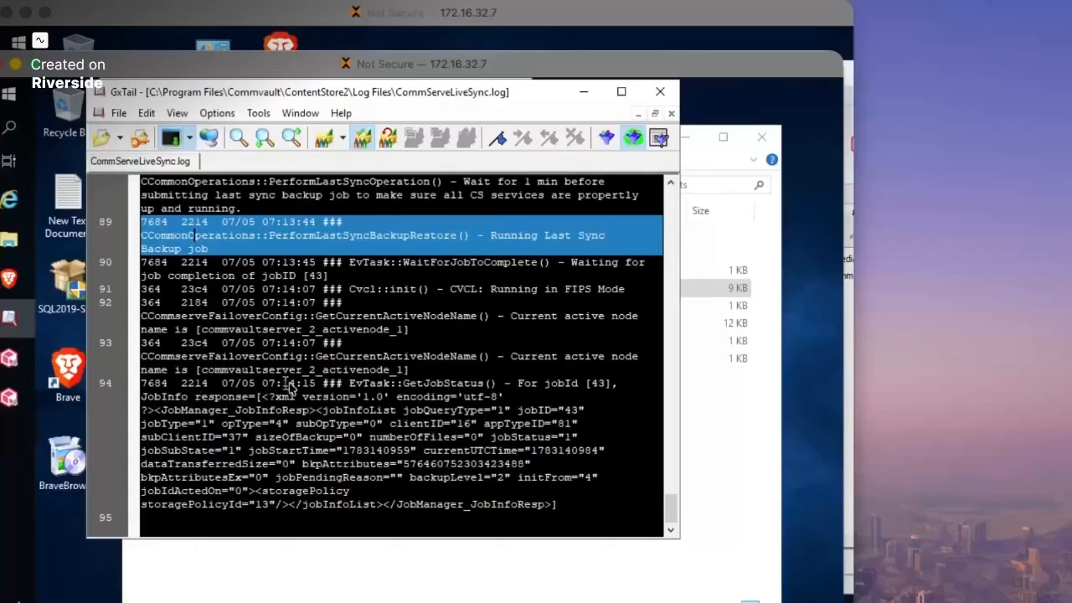
click(608, 392)
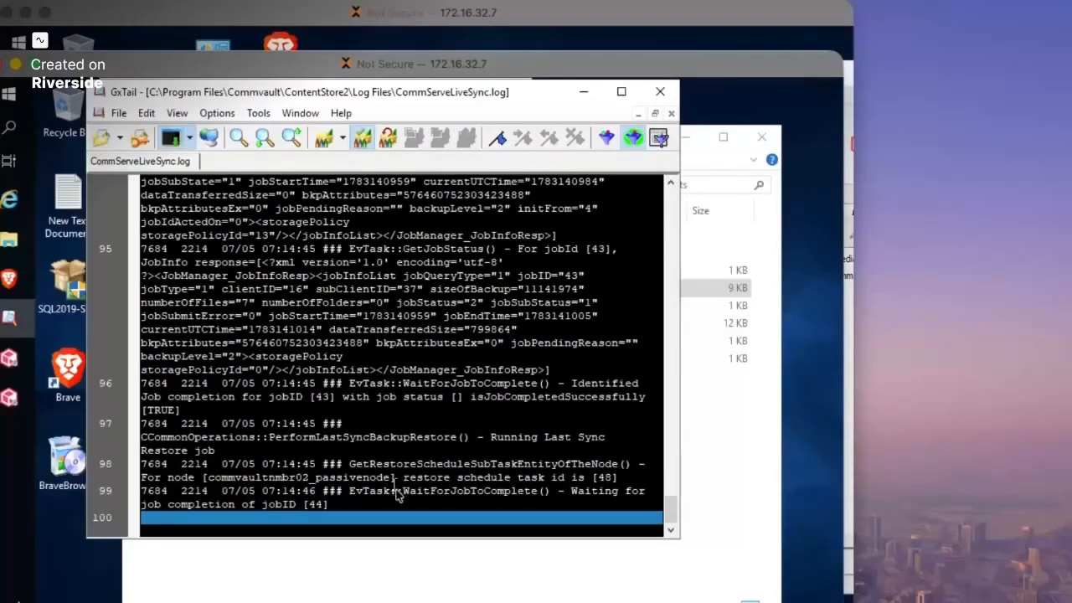
drag(262, 96, 256, 134)
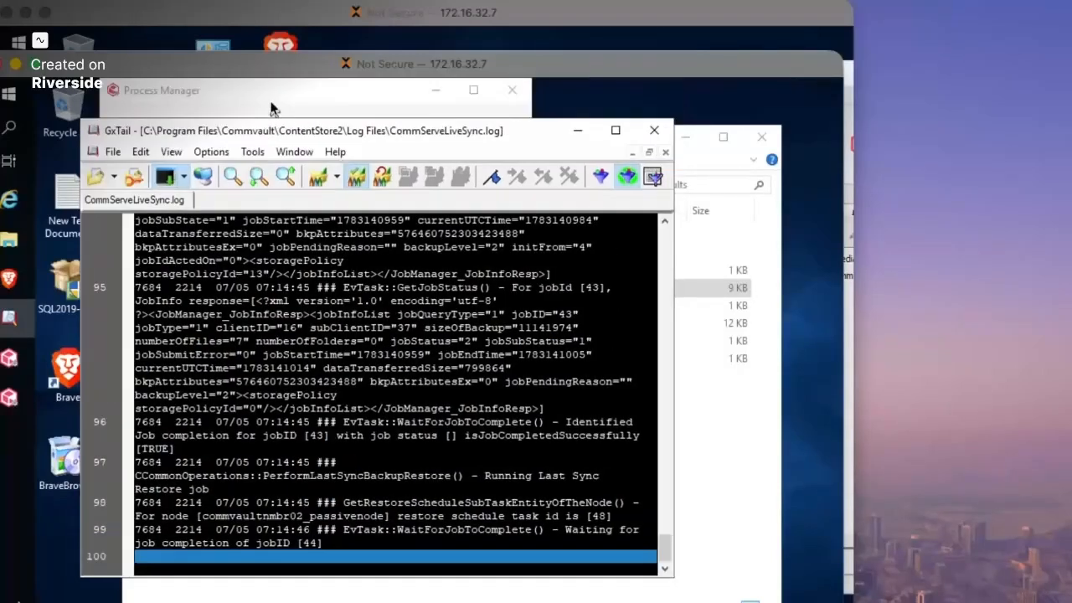
click(268, 95)
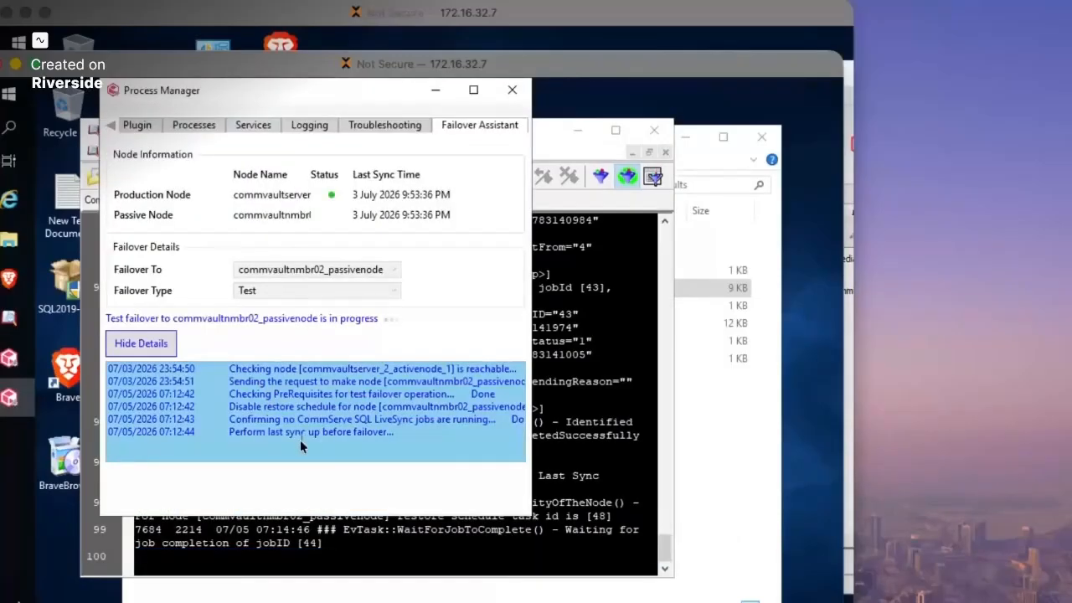
click(620, 459)
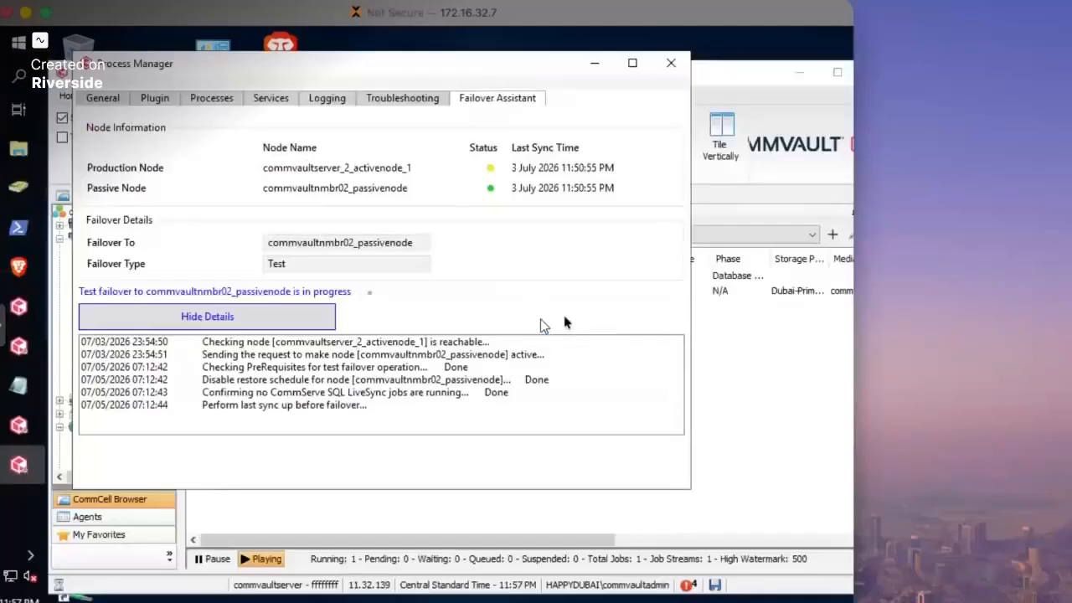
- Inspect restore job 44's General and Progress details, then review the Job Controller's progress columns
click(724, 325)
double_click(269, 280)
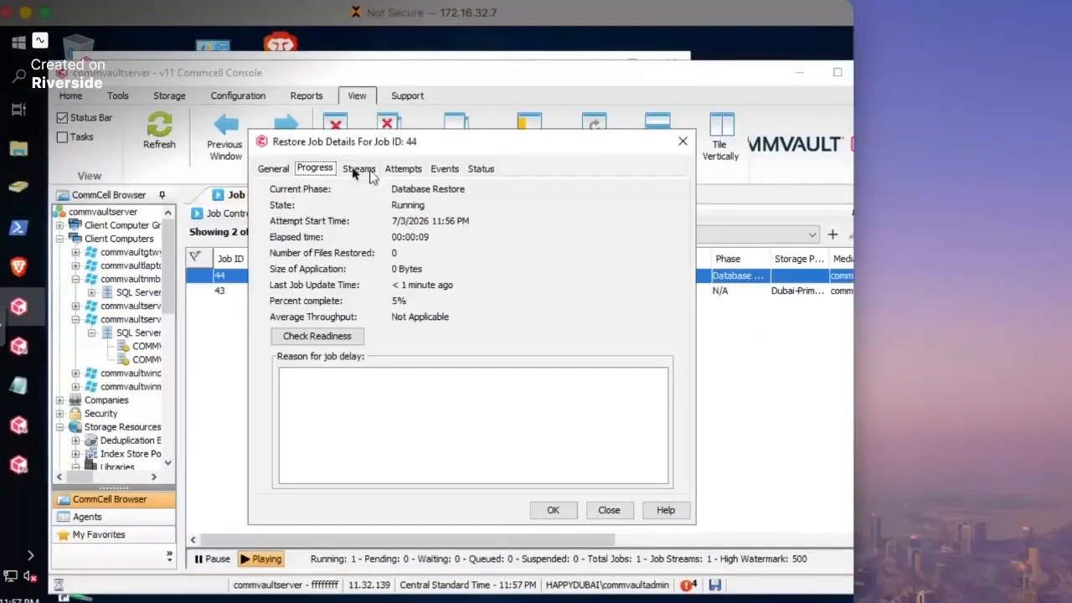
click(272, 169)
click(312, 169)
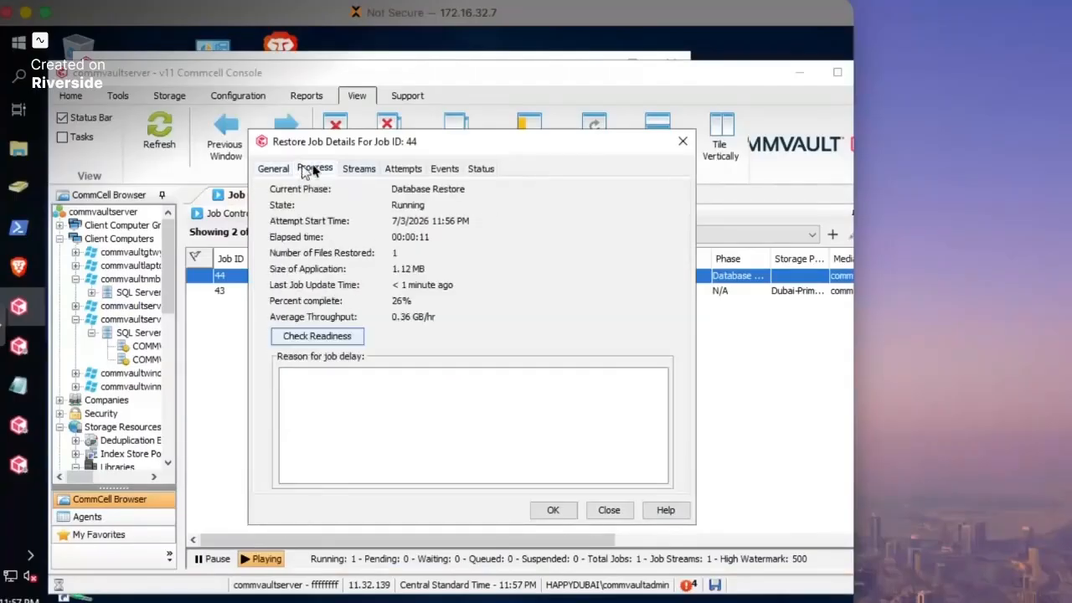
click(679, 145)
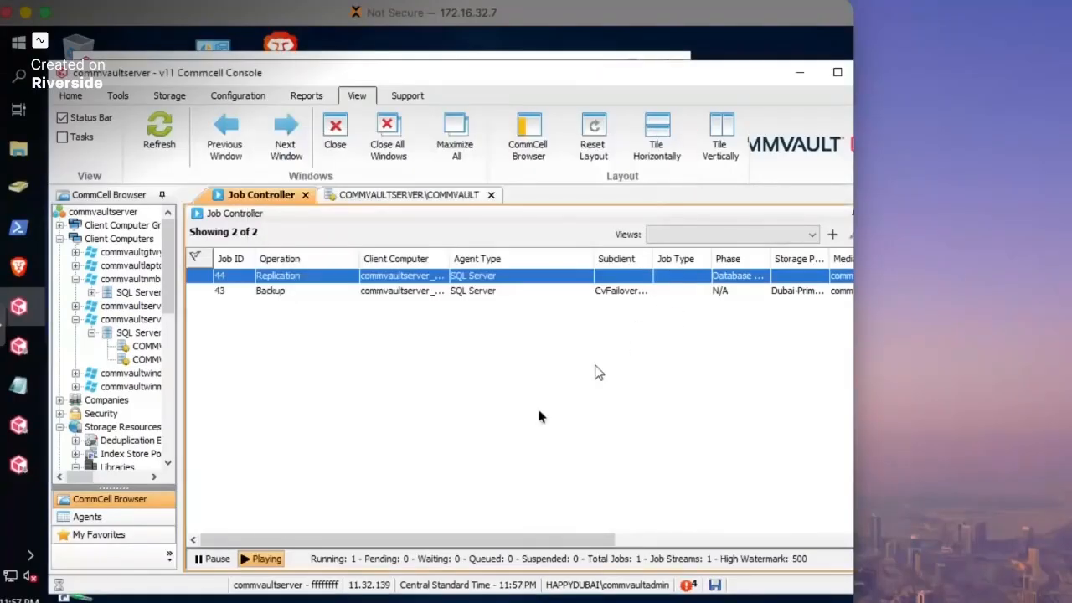
click(639, 545)
drag(634, 545, 435, 544)
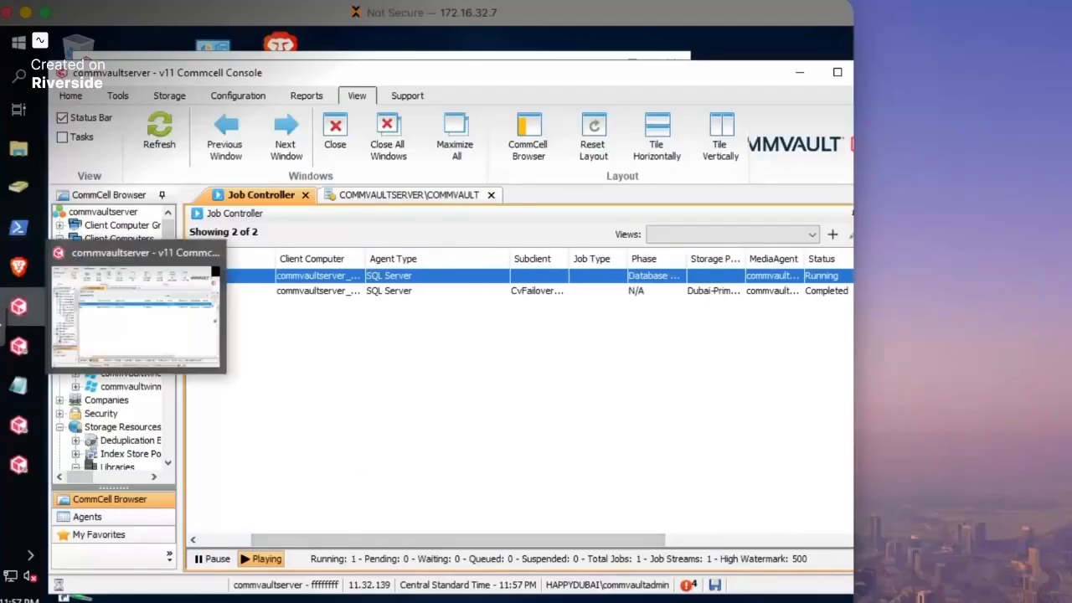
click(2, 478)
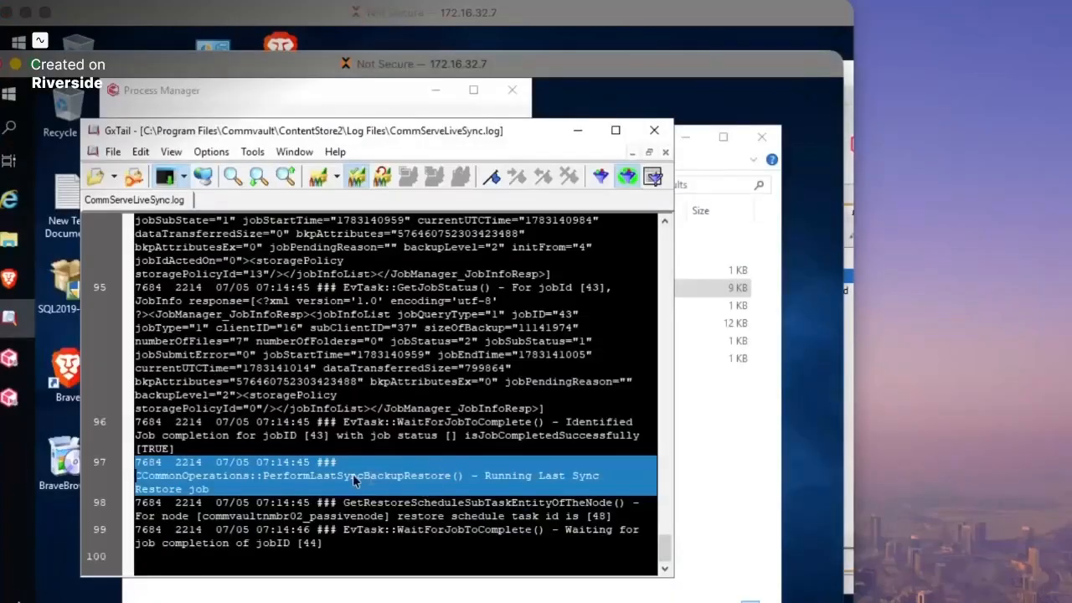
- Highlight log entries 96 and 95 confirming jobs 43 and 44 completed successfully
click(444, 444)
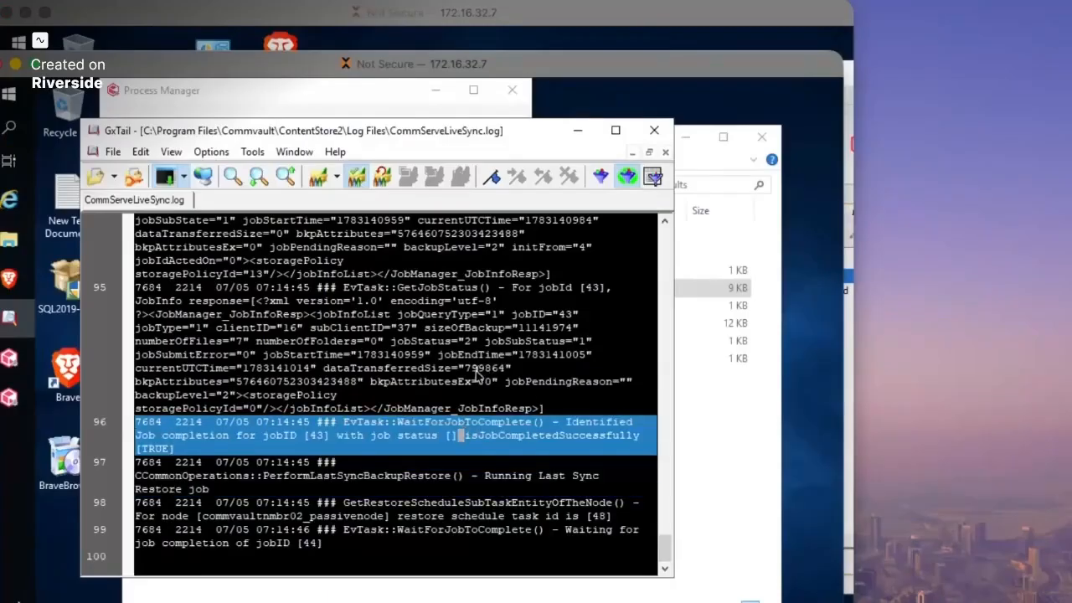
scroll(520, 360, up, 1)
click(595, 327)
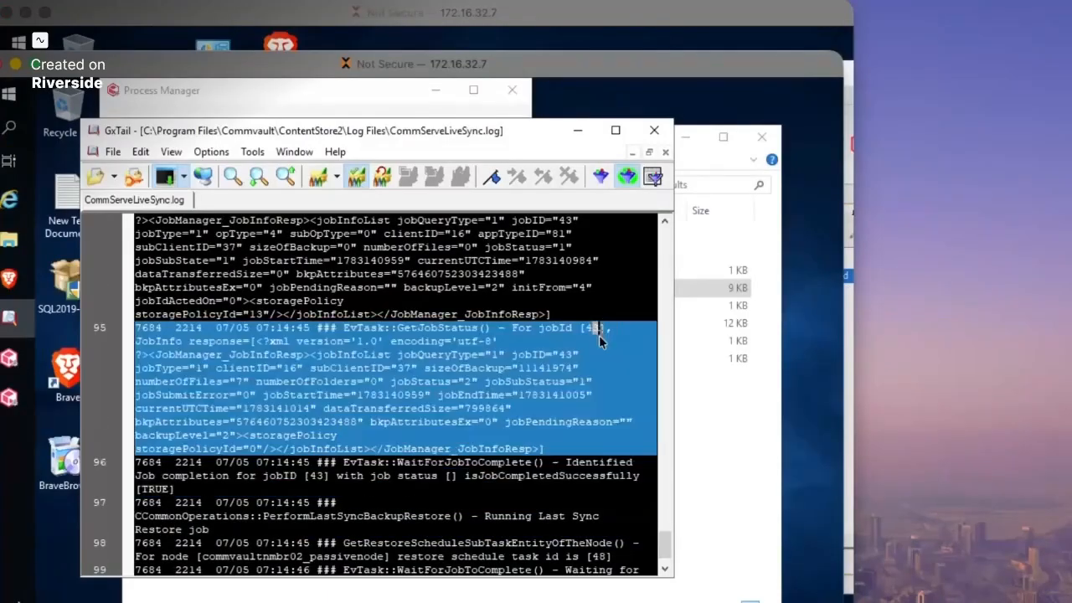
scroll(235, 494, down, 10)
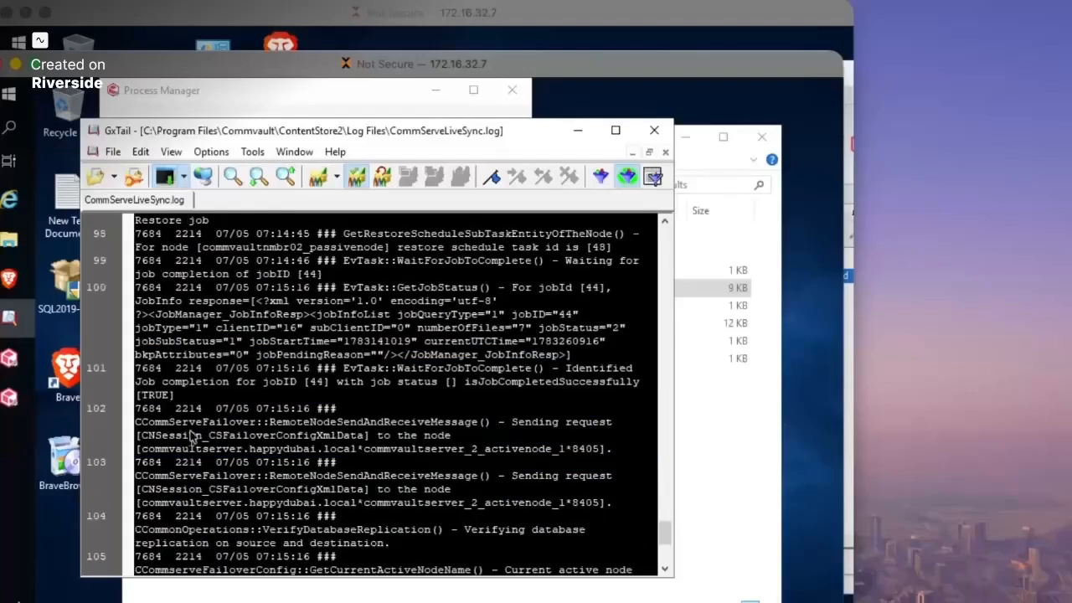
scroll(351, 445, down, 3)
scroll(350, 445, up, 2)
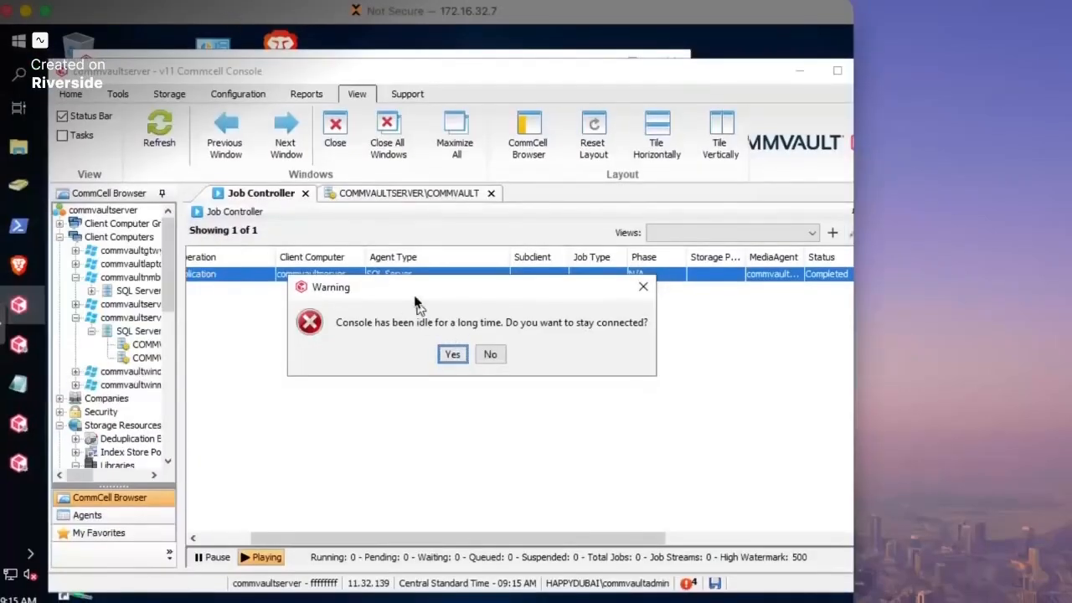
- Stay connected past the idle warning, confirm replication job 44 is Completed, and return to the failover log
click(452, 355)
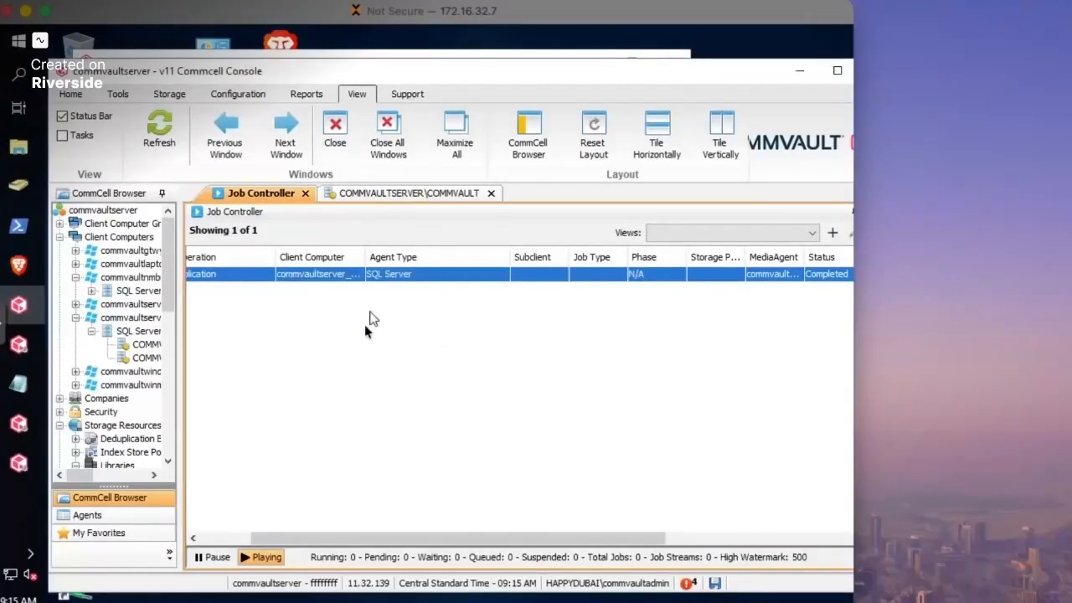
click(193, 540)
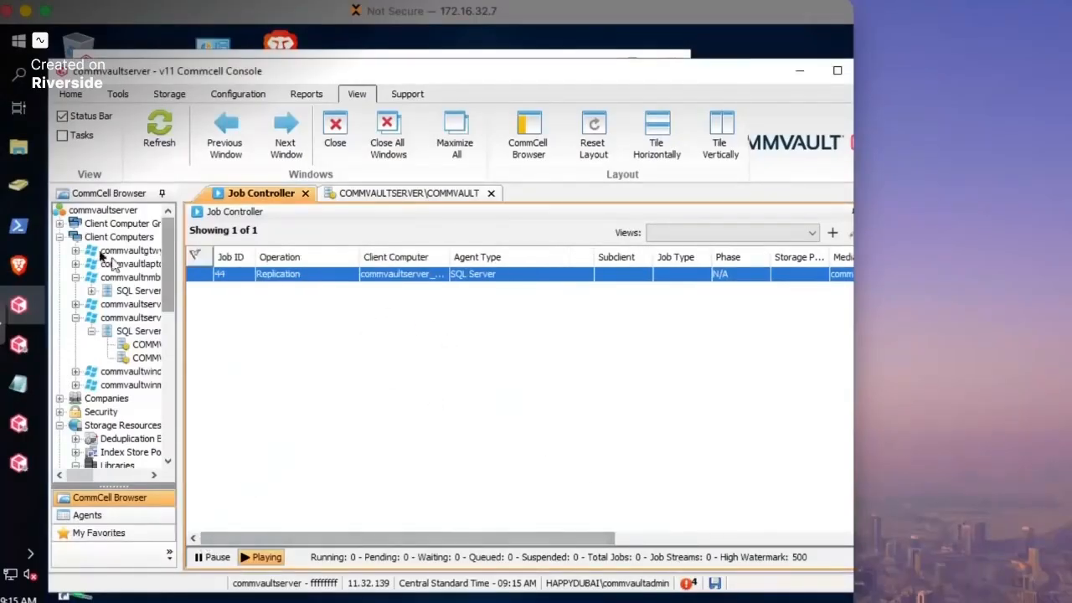
click(245, 56)
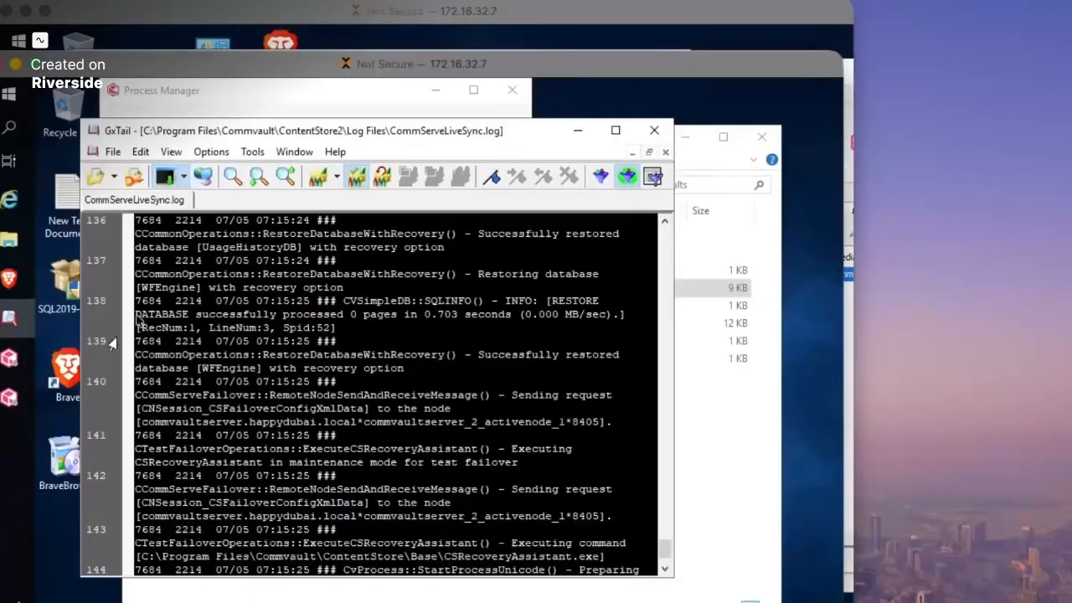
- Follow the test failover log through the database restores to the recovery assistant command entry
click(293, 89)
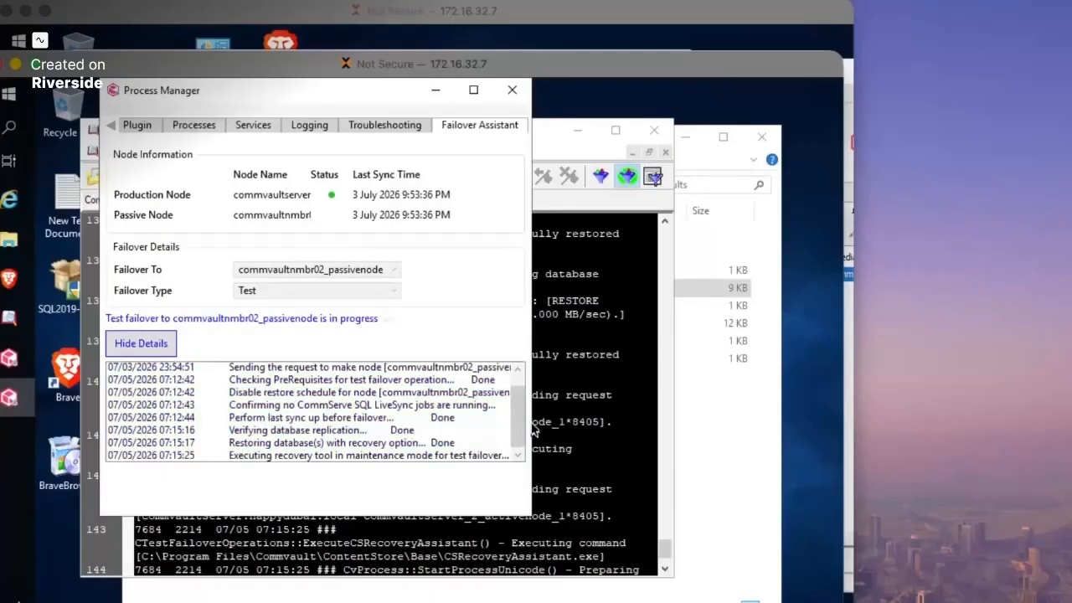
drag(532, 422, 724, 439)
click(505, 551)
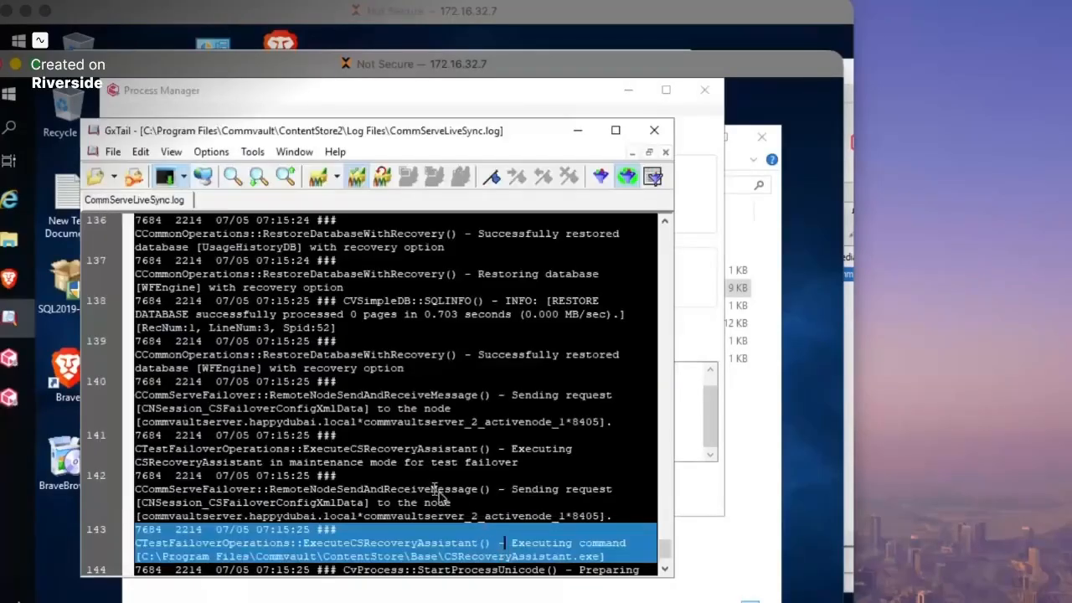
scroll(406, 476, down, 2)
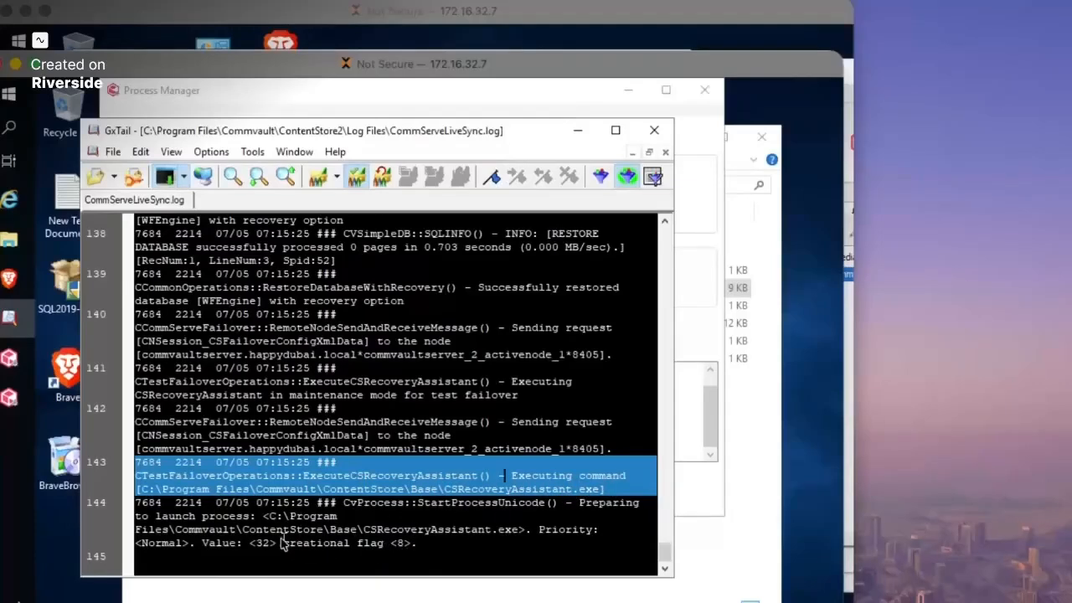
click(752, 457)
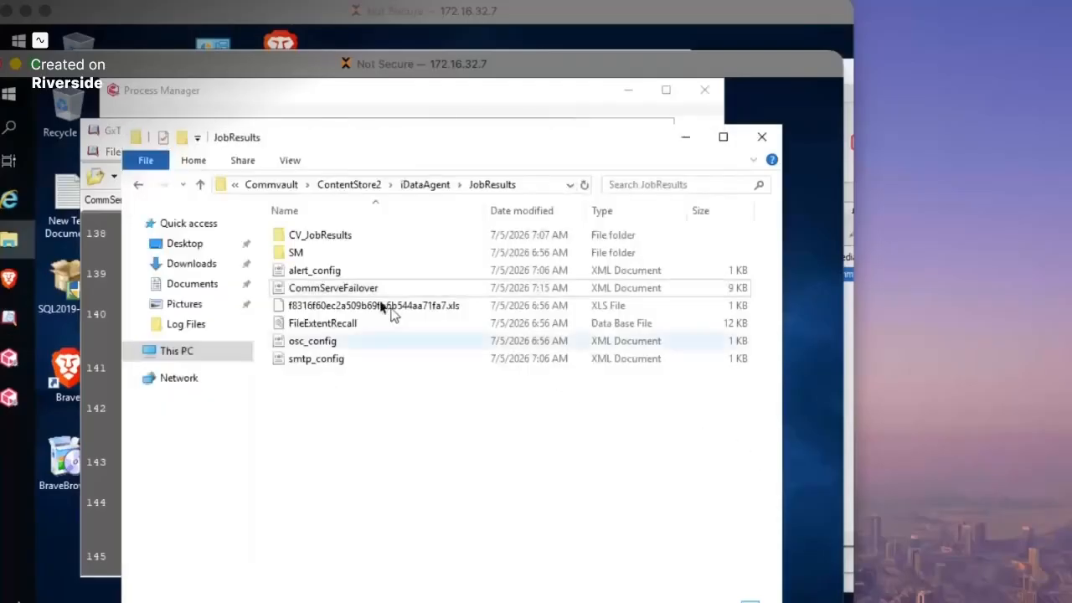
- Check failover progress and select the MongoDB post-install entry around log line 236–237
click(289, 103)
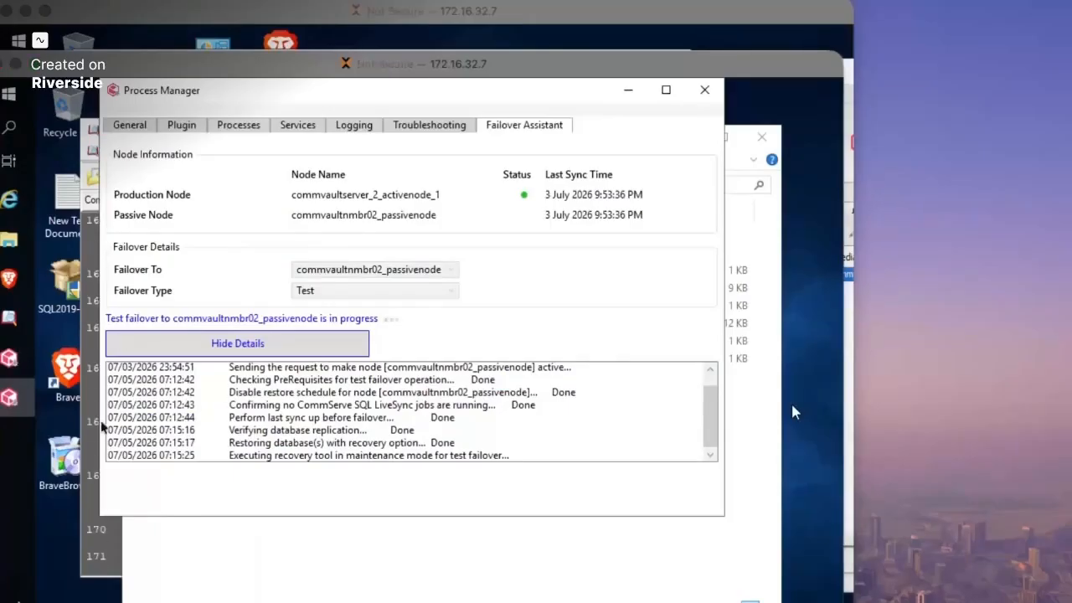
click(95, 555)
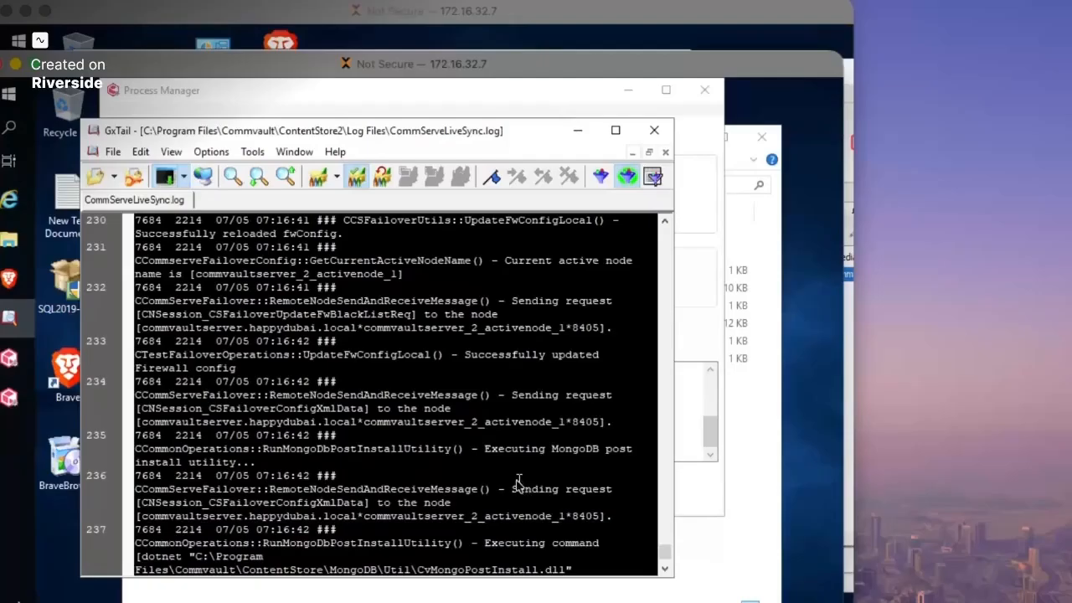
click(544, 516)
drag(543, 529, 356, 532)
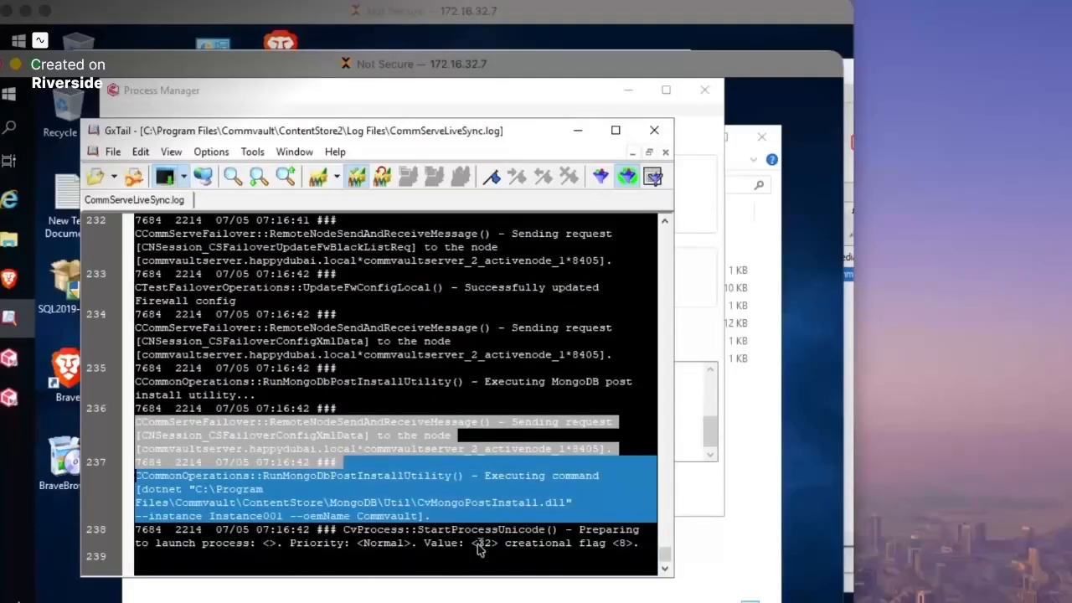
click(556, 594)
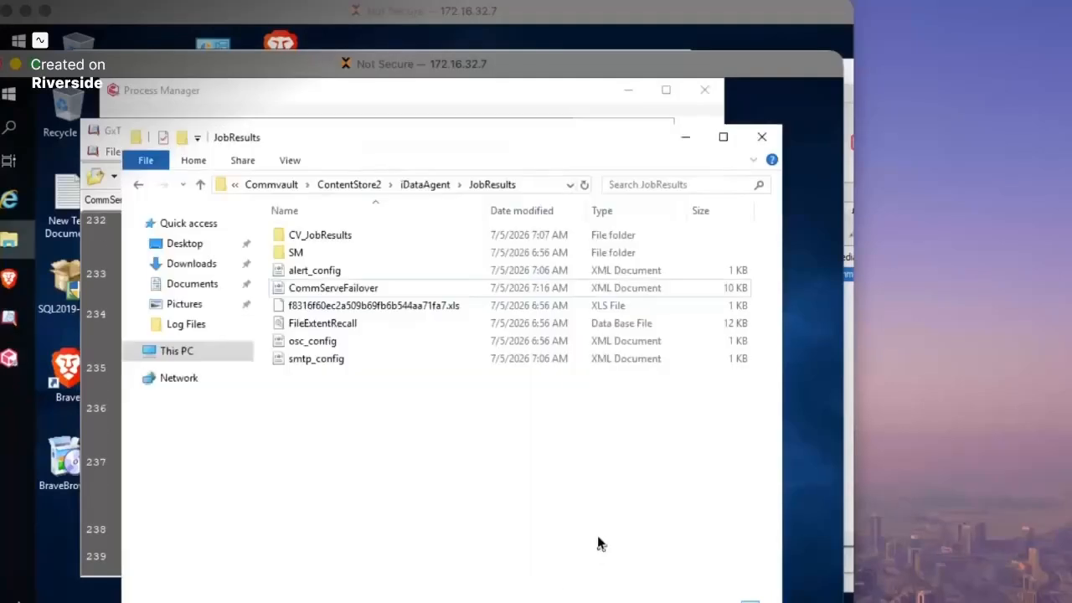
- Bring the Failover Assistant progress forward, now enabling and starting all Commvault services
click(215, 88)
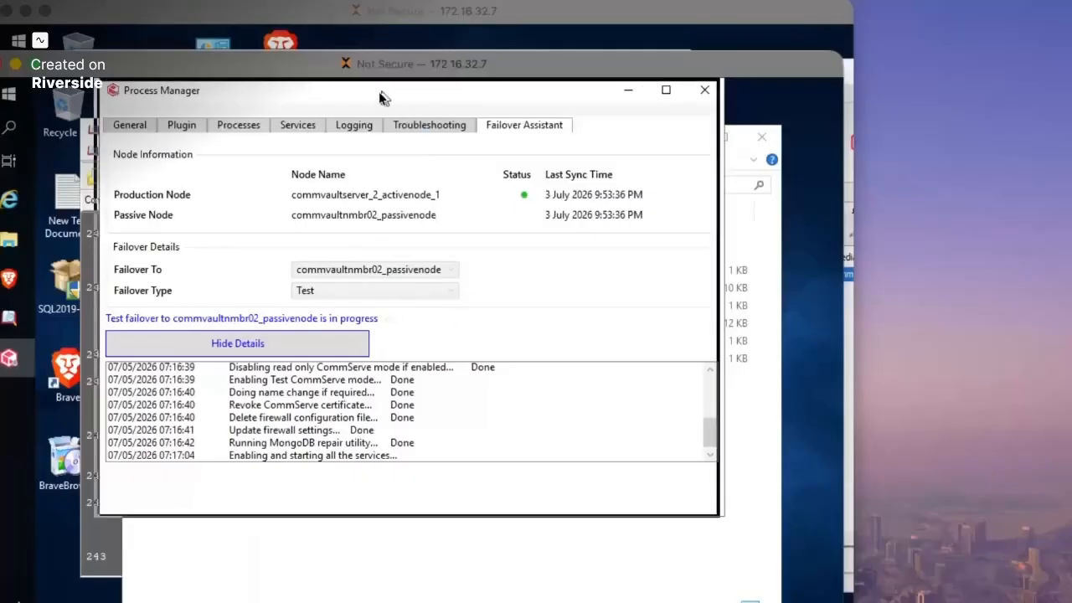
drag(385, 96, 375, 101)
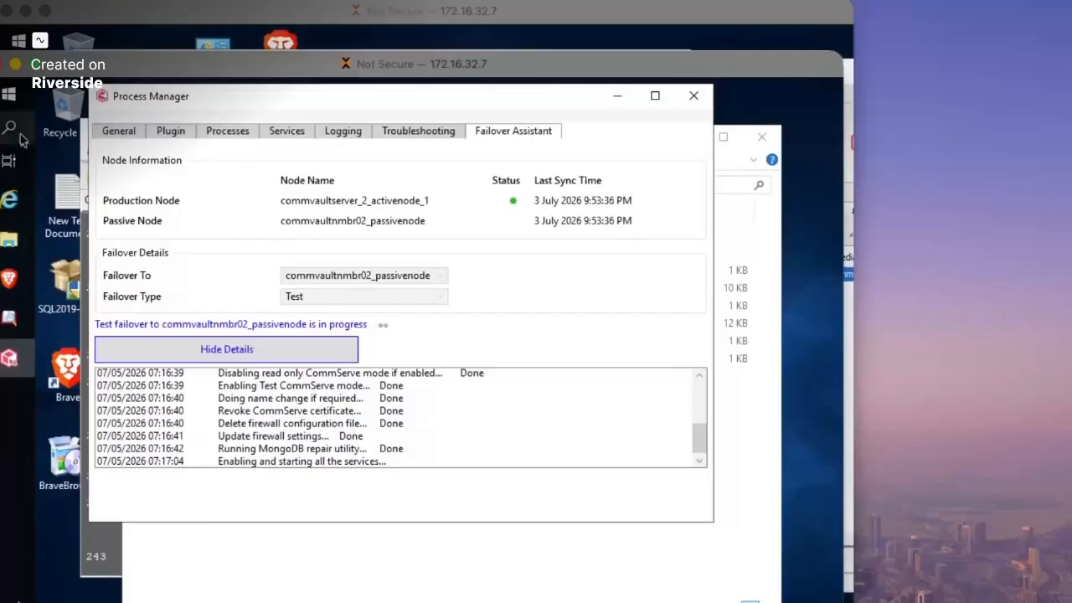
- Launch a second Commvault Process Manager as administrator and show its Services tab
click(8, 94)
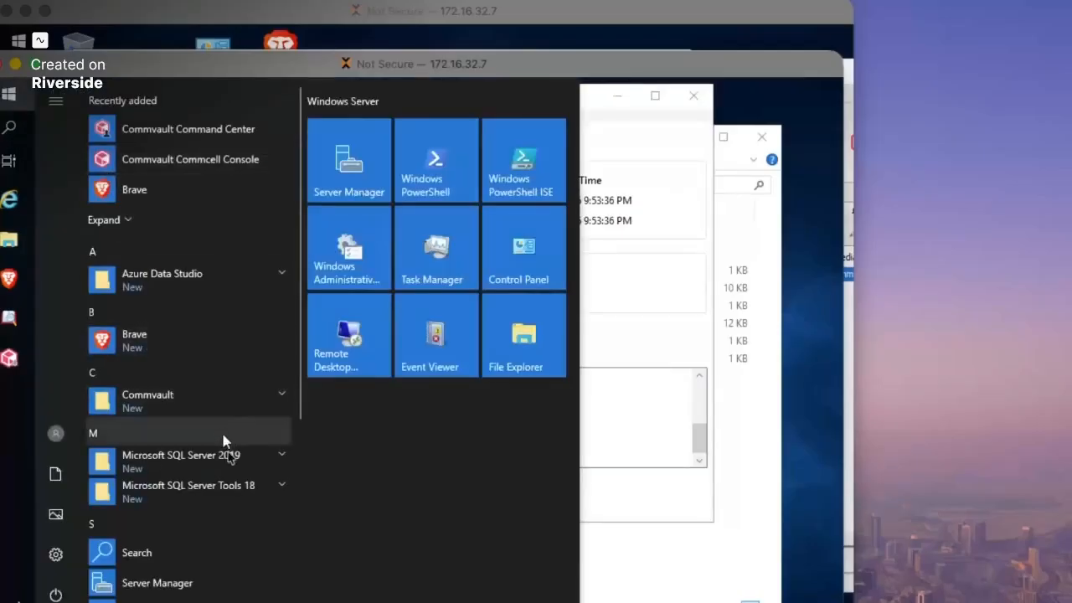
click(179, 402)
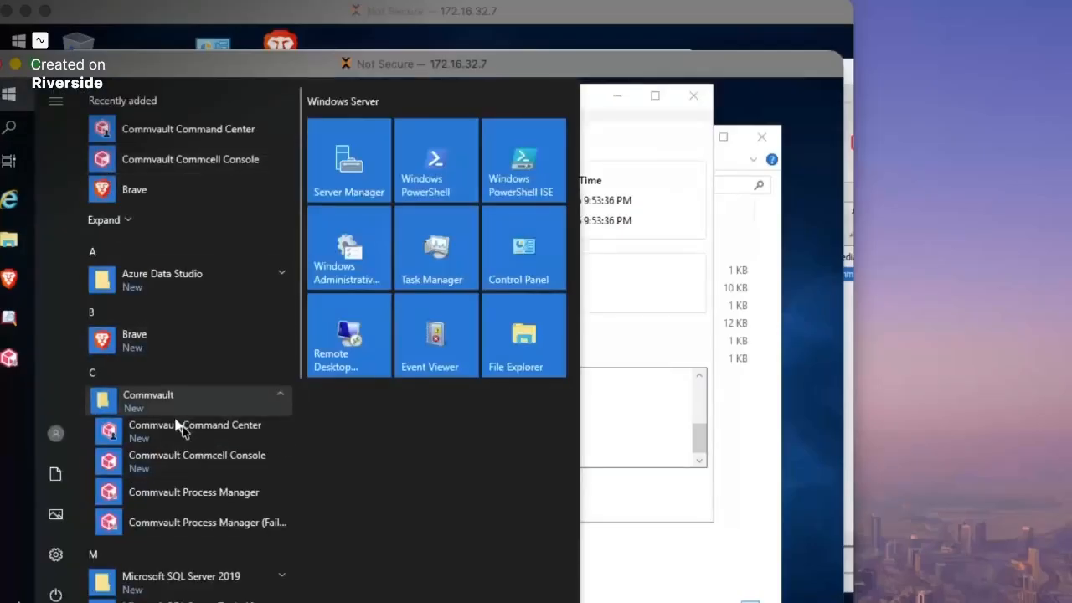
click(204, 500)
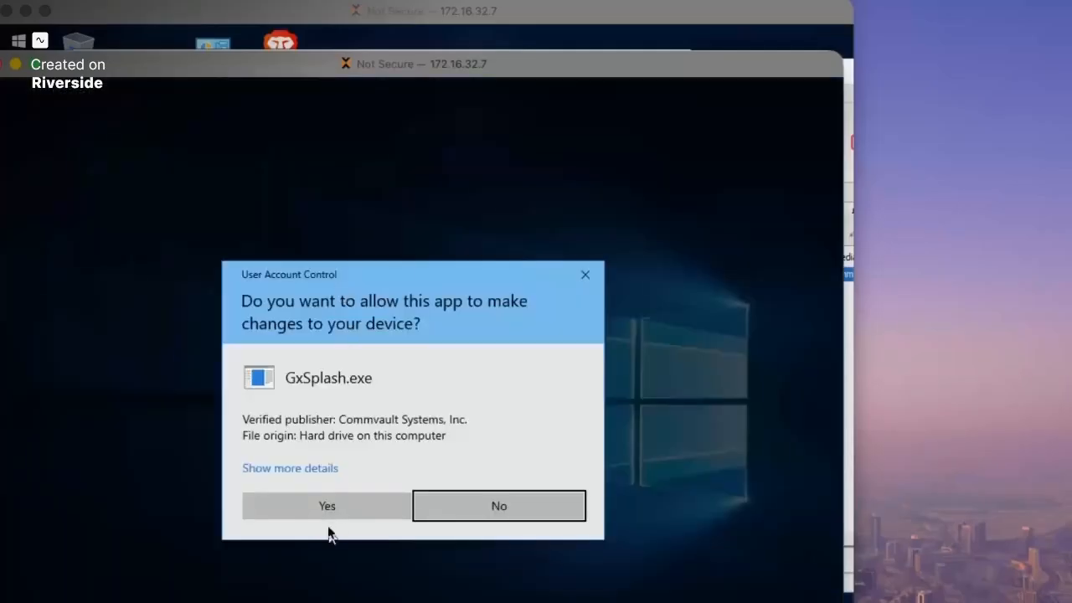
click(323, 504)
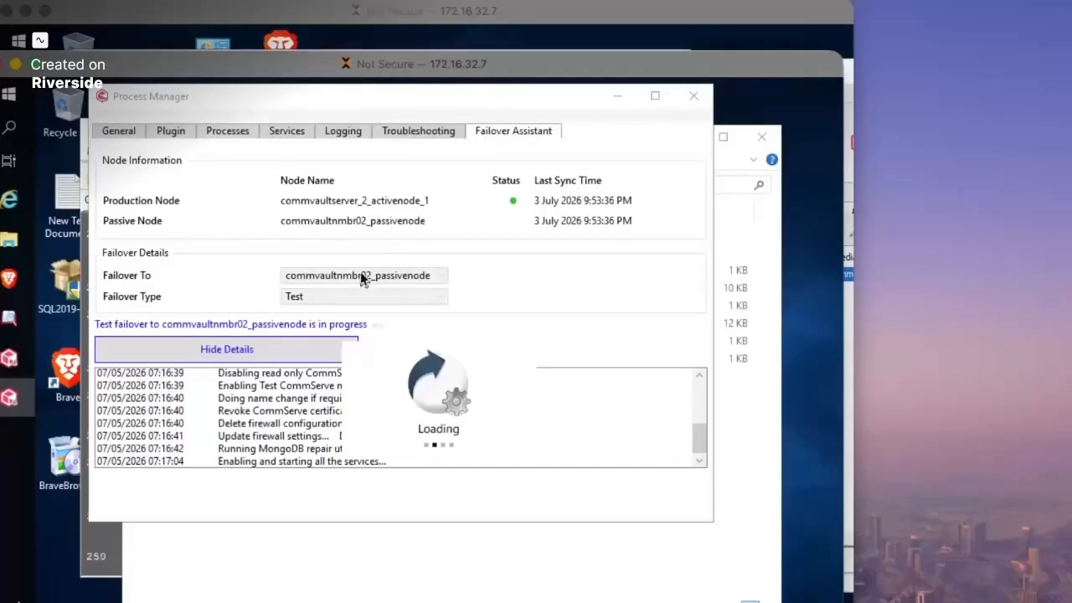
click(362, 225)
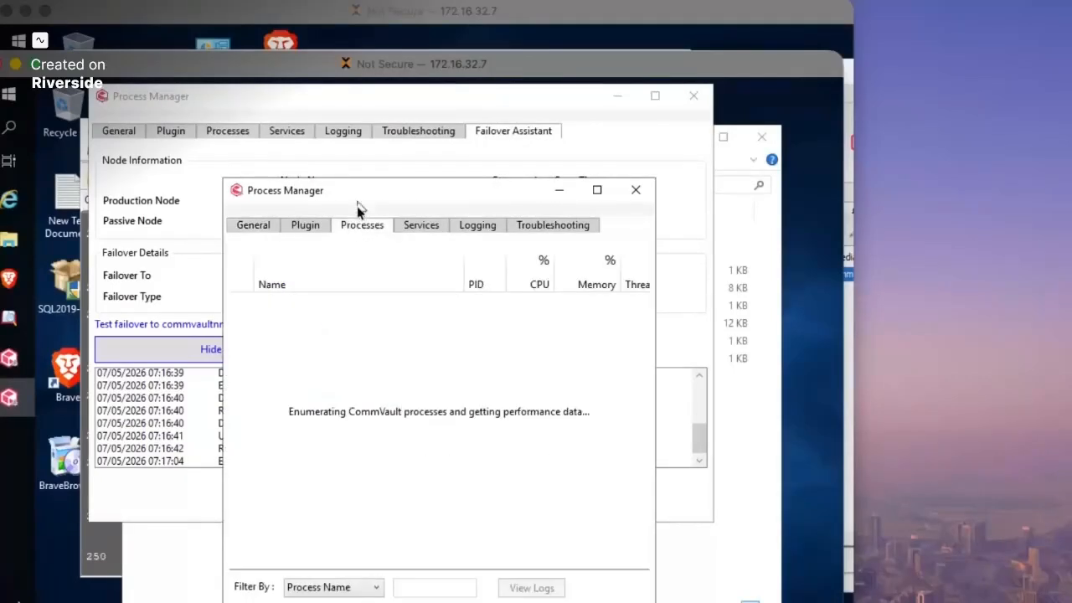
click(400, 222)
- Move the services list aside, confirm all services running, and close the Failover Assistant window
mouse_move(360, 192)
mouse_down()
mouse_move(600, 196)
mouse_move(606, 182)
mouse_move(585, 173)
mouse_move(423, 214)
mouse_move(365, 209)
mouse_up()
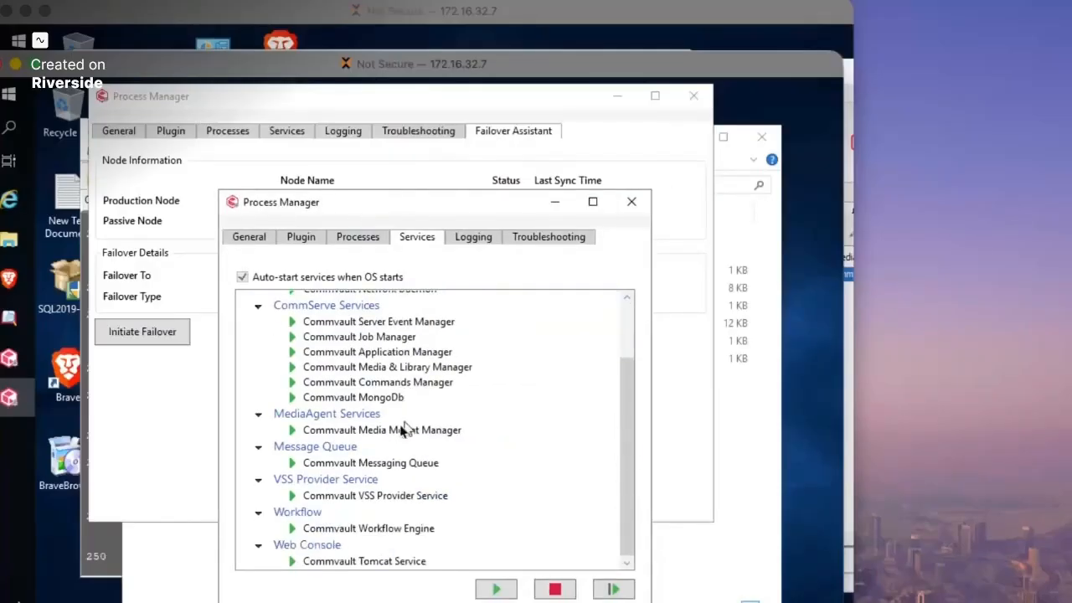
scroll(443, 427, down, 2)
scroll(411, 466, up, 3)
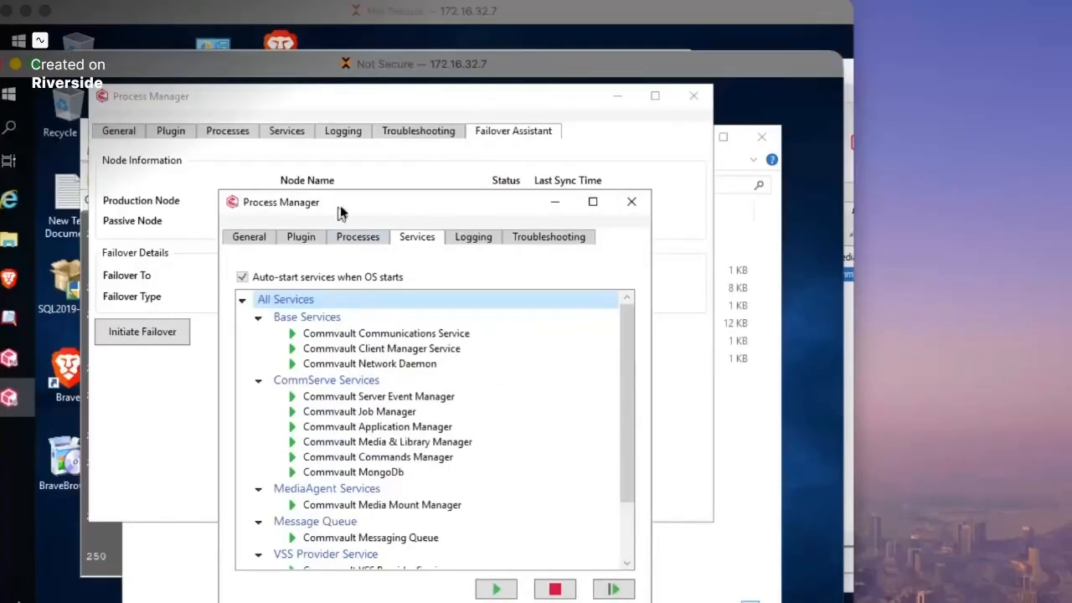
drag(317, 203, 458, 202)
click(394, 118)
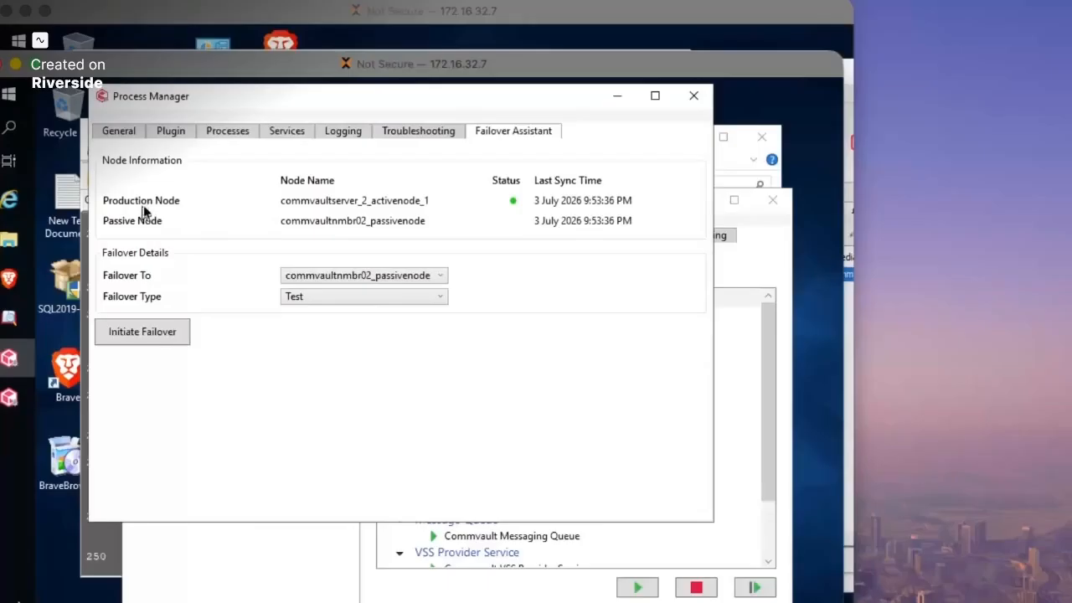
click(693, 96)
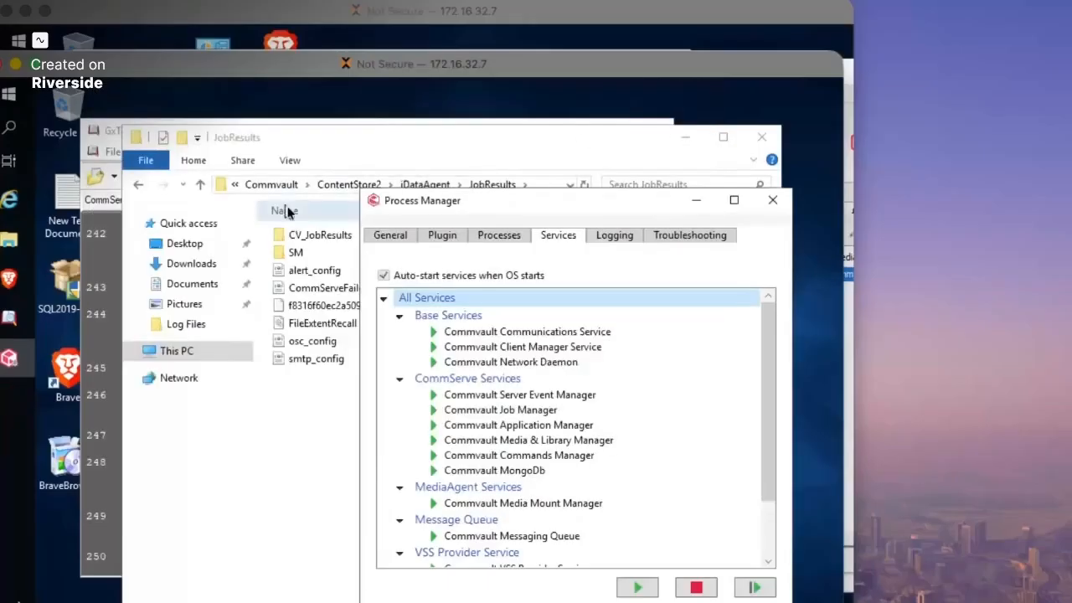
- Launch Process Manager (Failover) as administrator and view the Failover Assistant node details
click(9, 94)
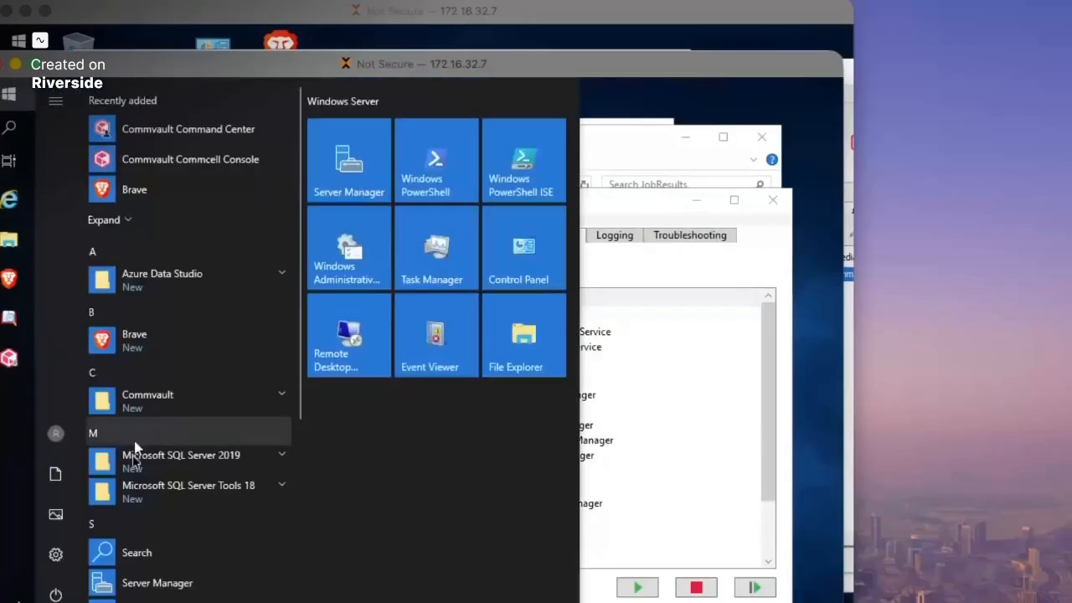
click(163, 405)
click(211, 526)
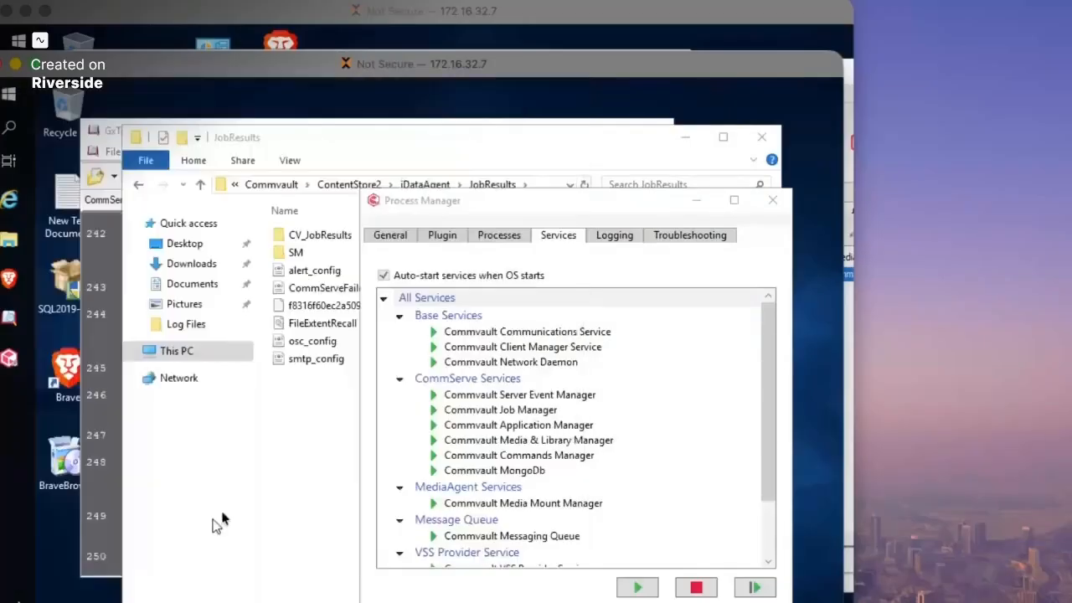
click(333, 497)
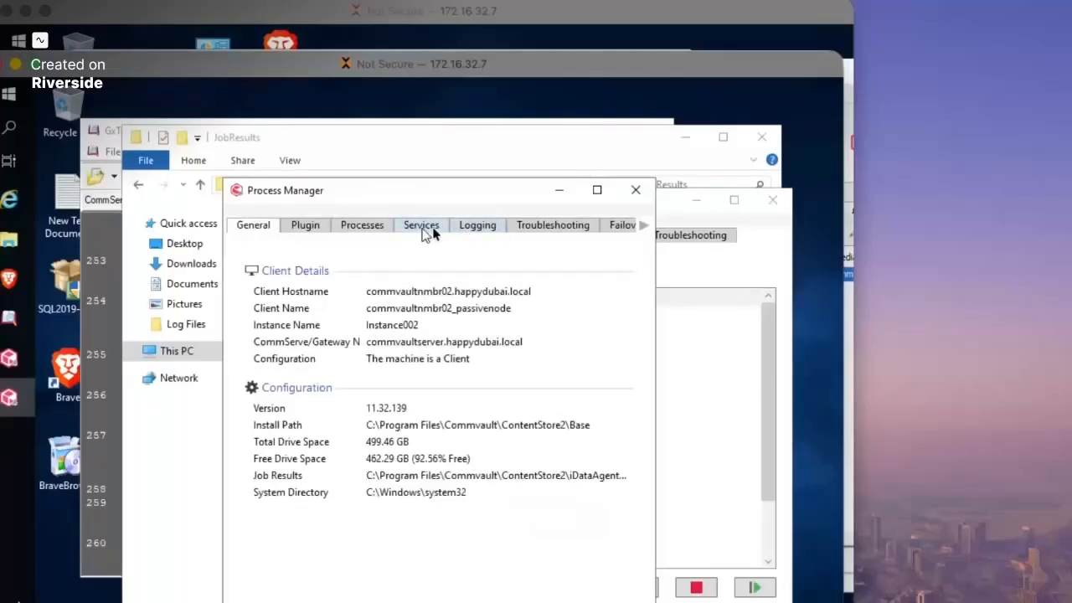
click(595, 230)
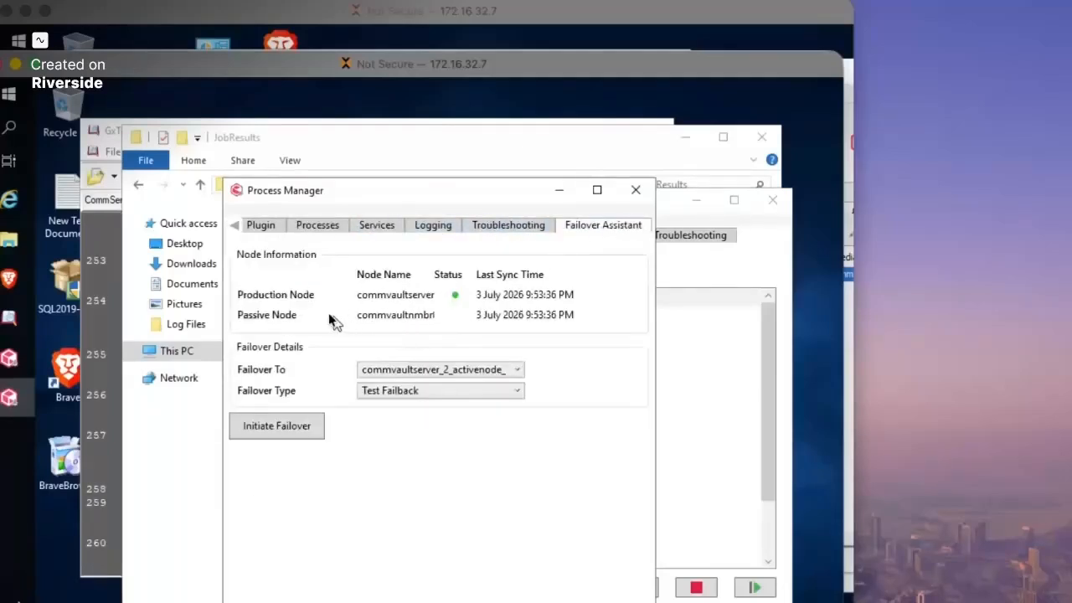
drag(393, 194, 259, 150)
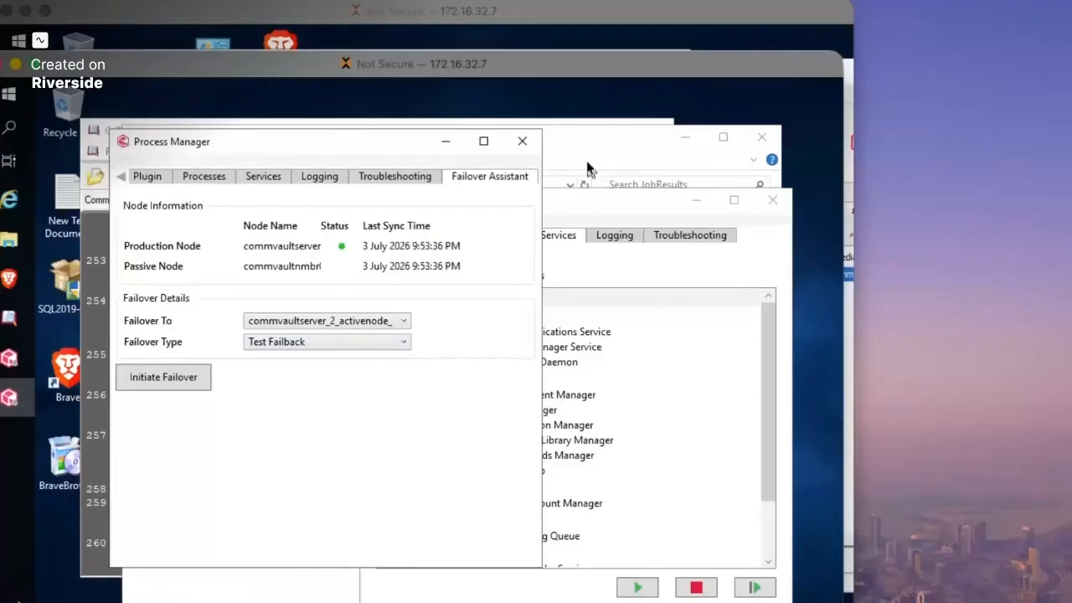
- Acknowledge the test failover success message, with Test Failback now offered, and close Process Manager
click(558, 204)
drag(559, 204, 421, 179)
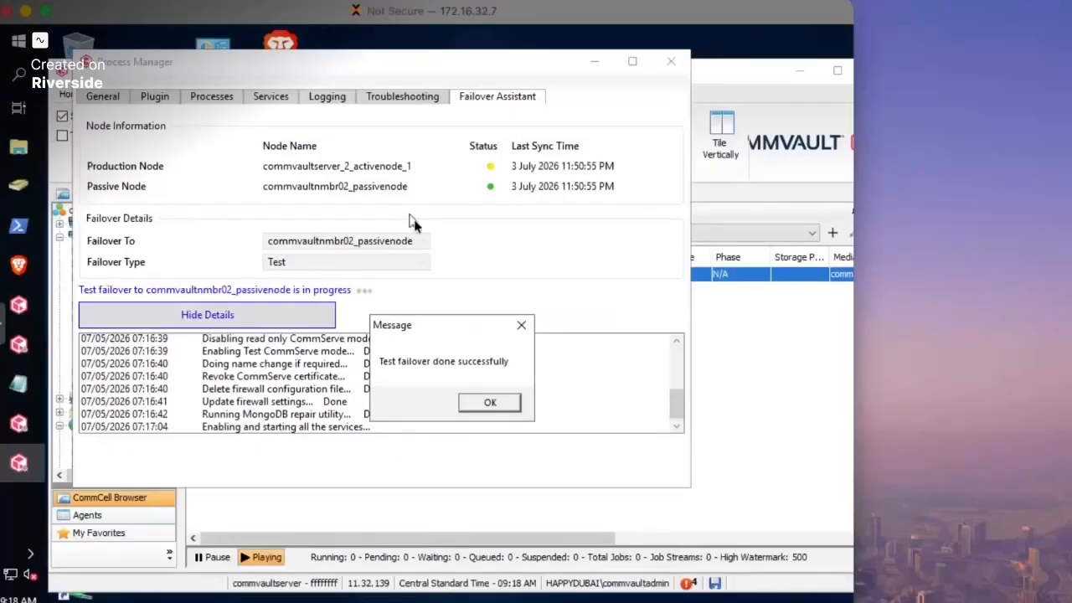
click(490, 404)
click(486, 406)
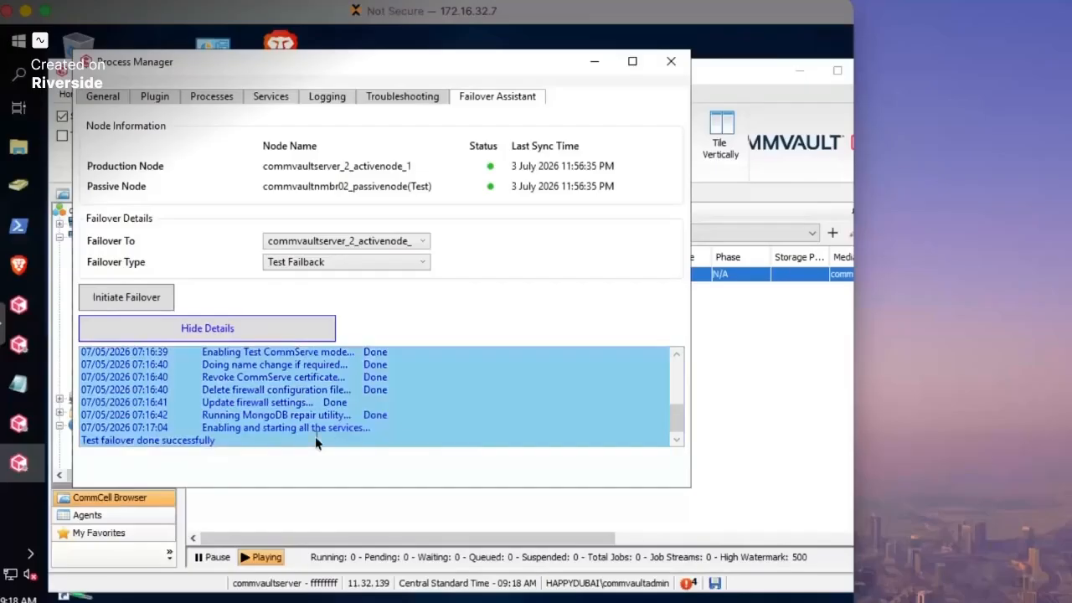
click(672, 62)
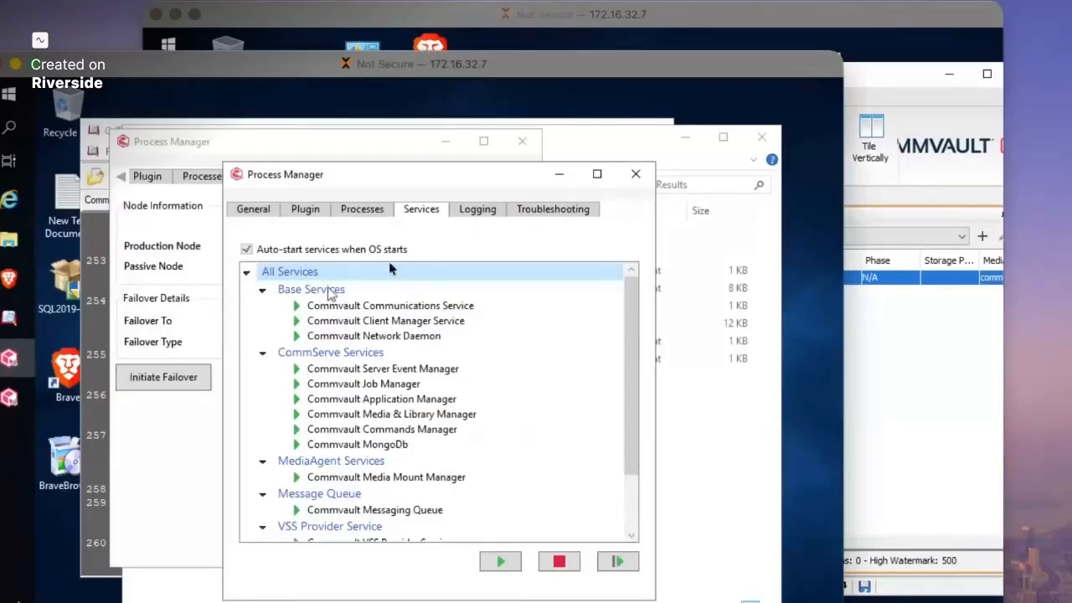
- Launch the Commvault CommCell Console in Test mode and dismiss the License Status reminder
click(8, 94)
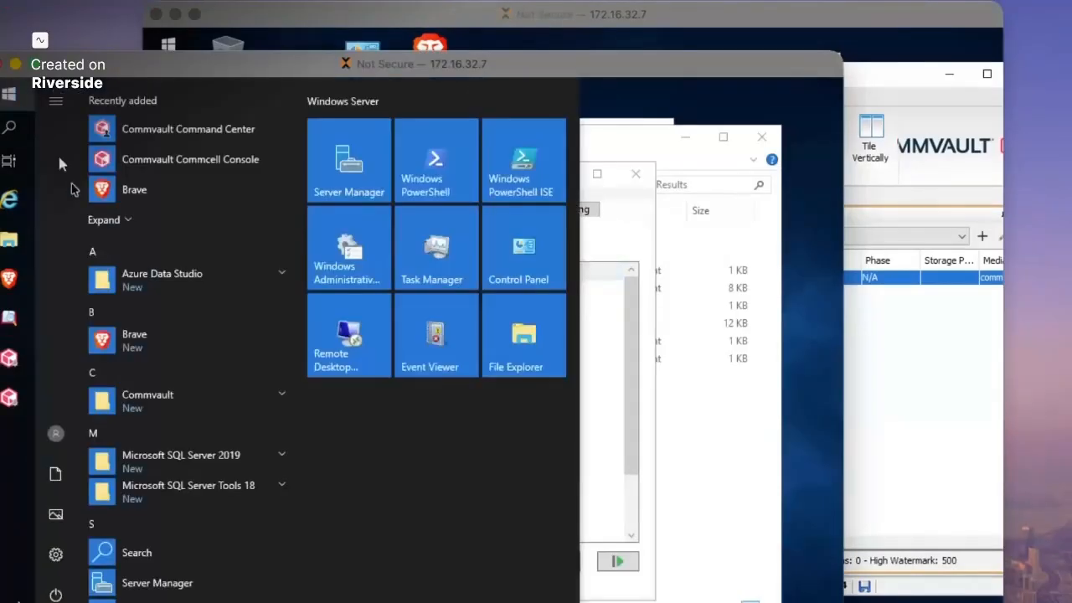
click(157, 404)
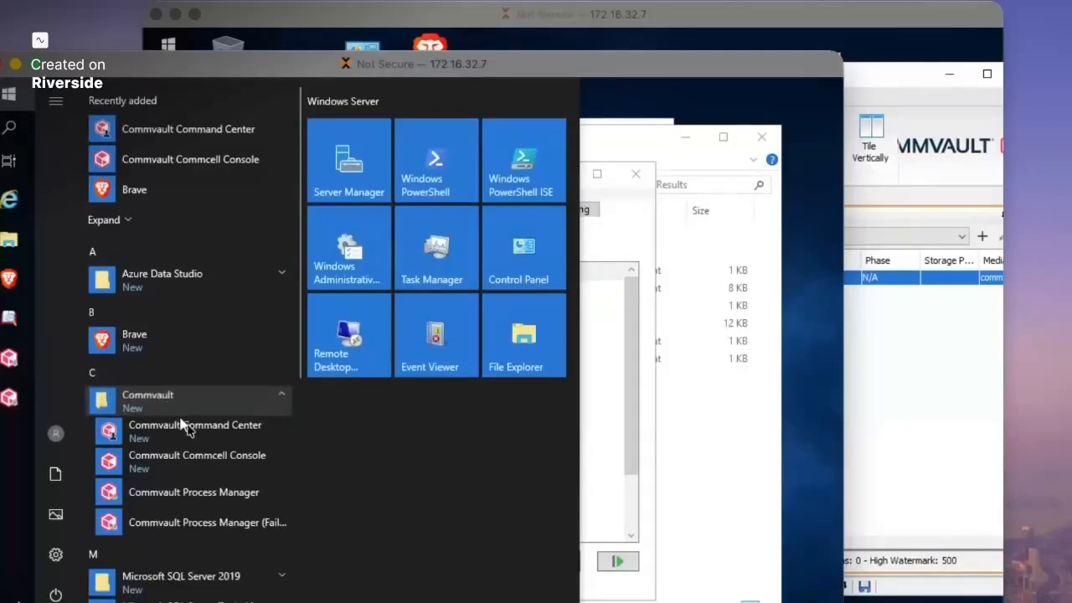
click(212, 465)
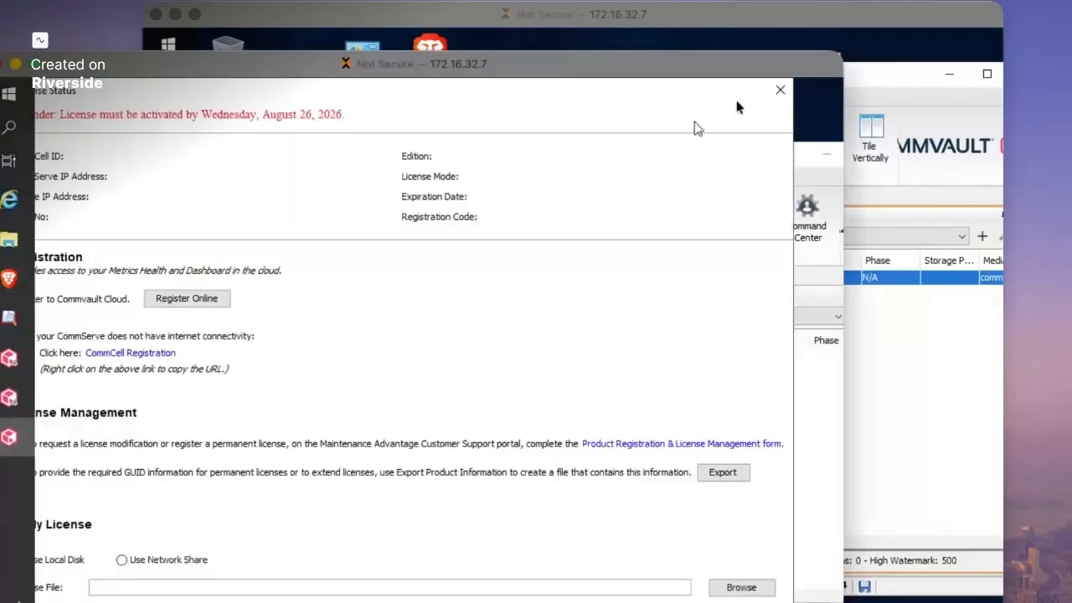
click(780, 89)
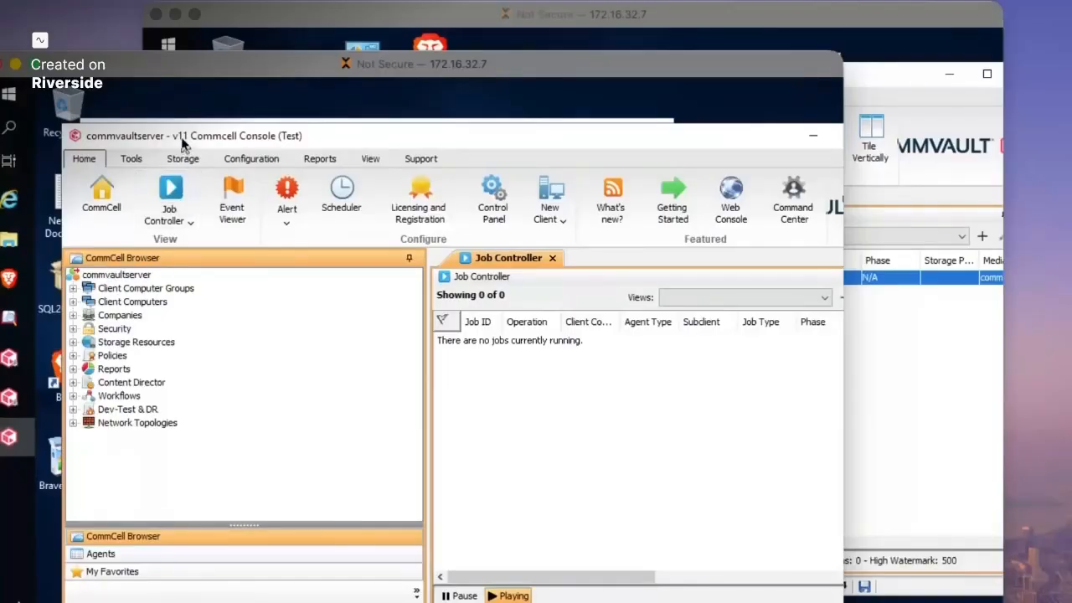
- Check the commvaultserver CommCell properties, including host name and Version tab
click(90, 269)
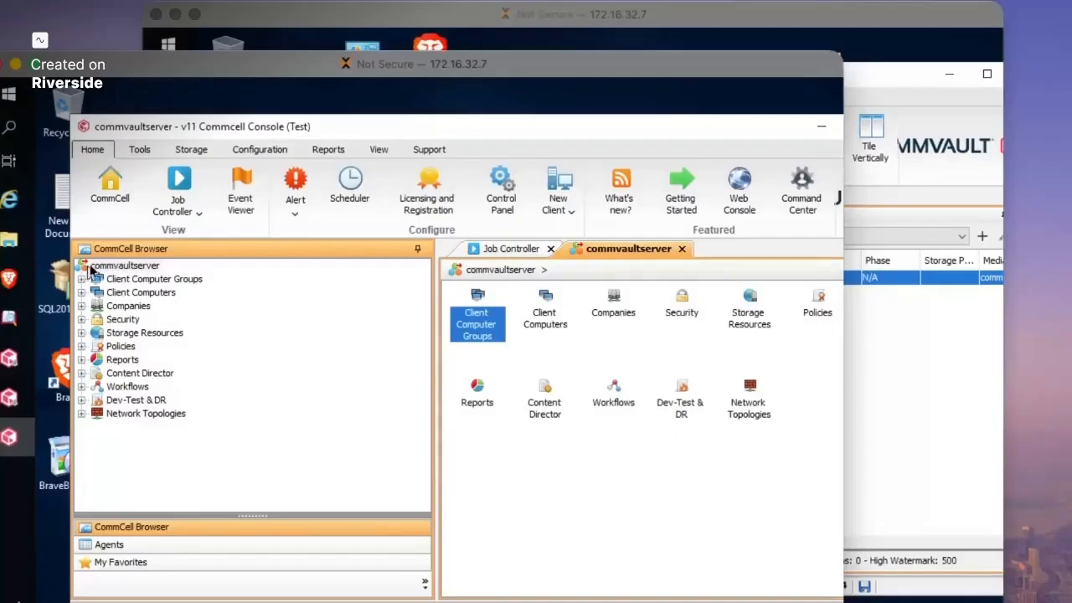
right_click(118, 268)
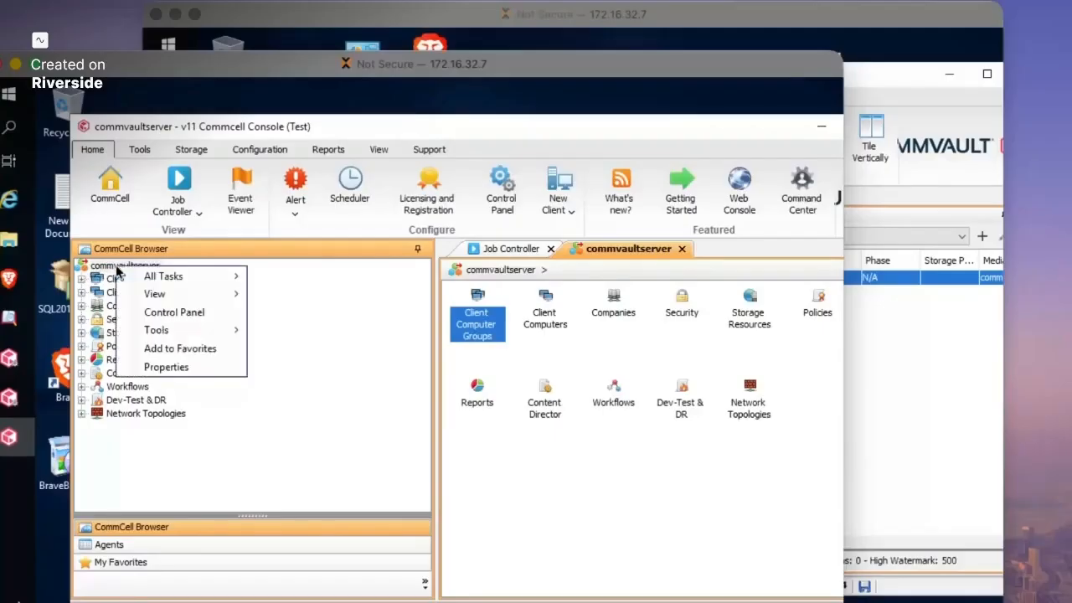
click(164, 367)
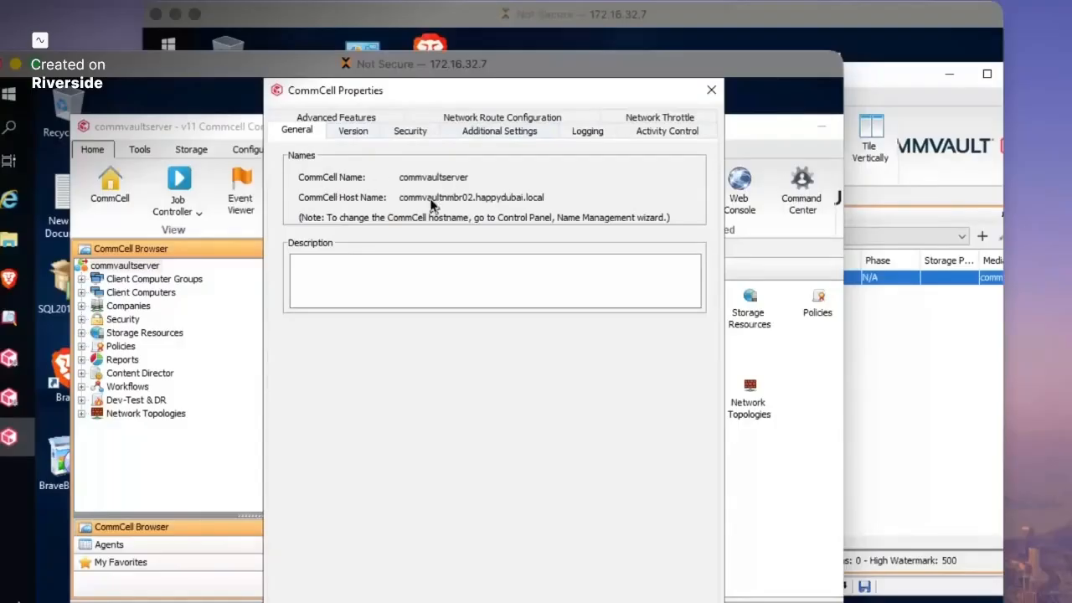
drag(428, 94, 315, 114)
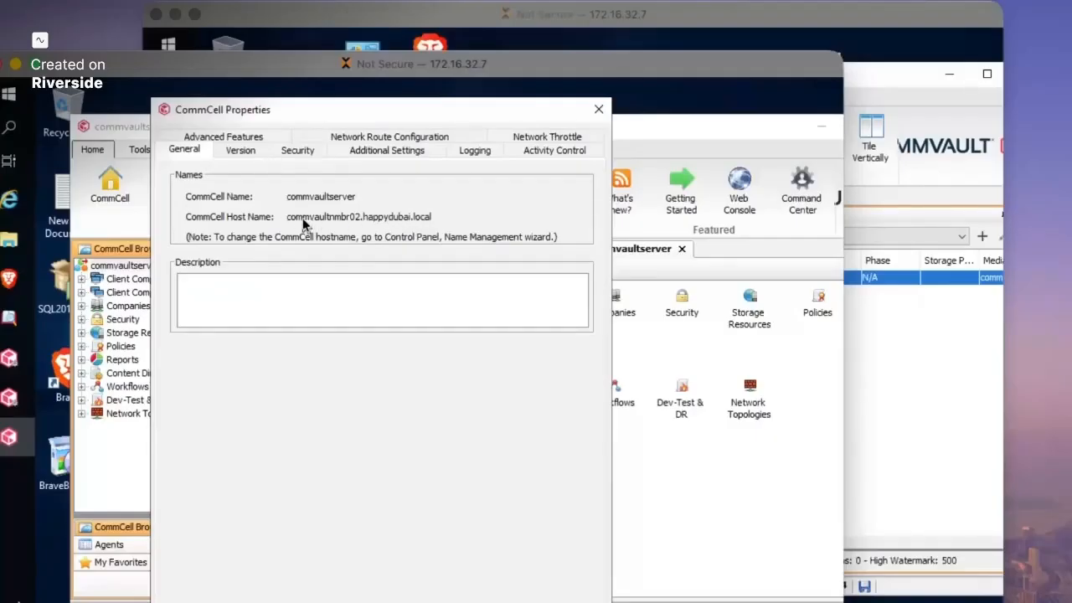
click(241, 152)
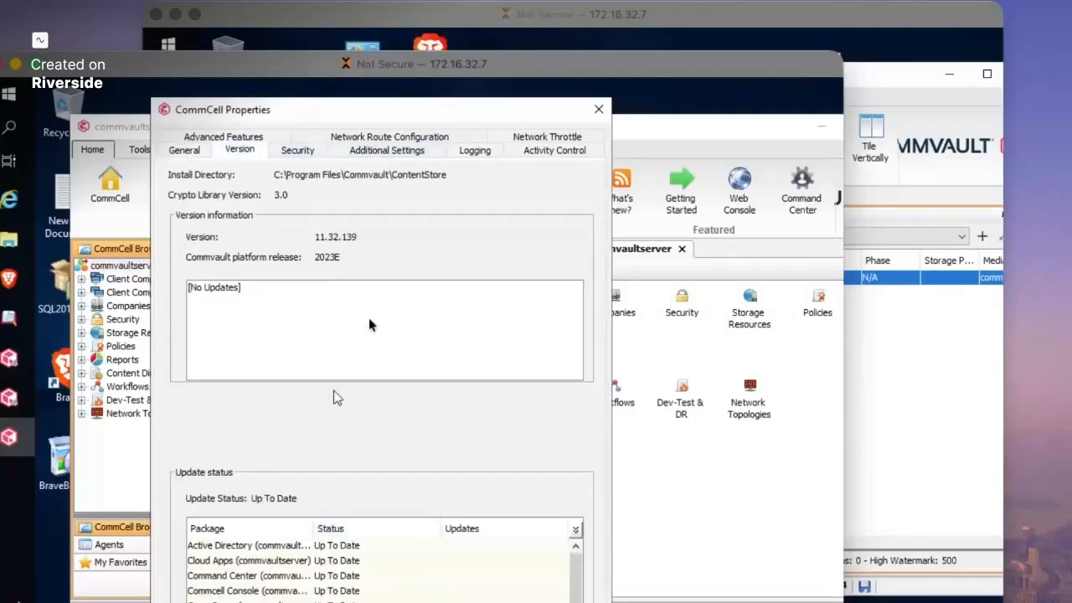
click(598, 110)
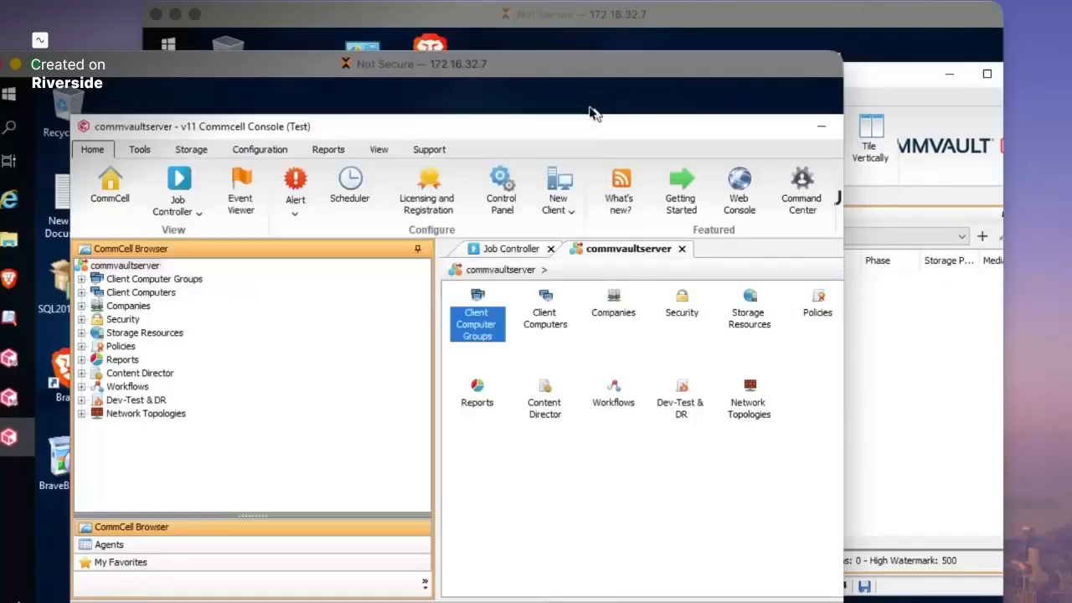
- Review commvaultnmbr02_passivenode and commvaultserver_2_activenode_1 under Client Computers
double_click(140, 293)
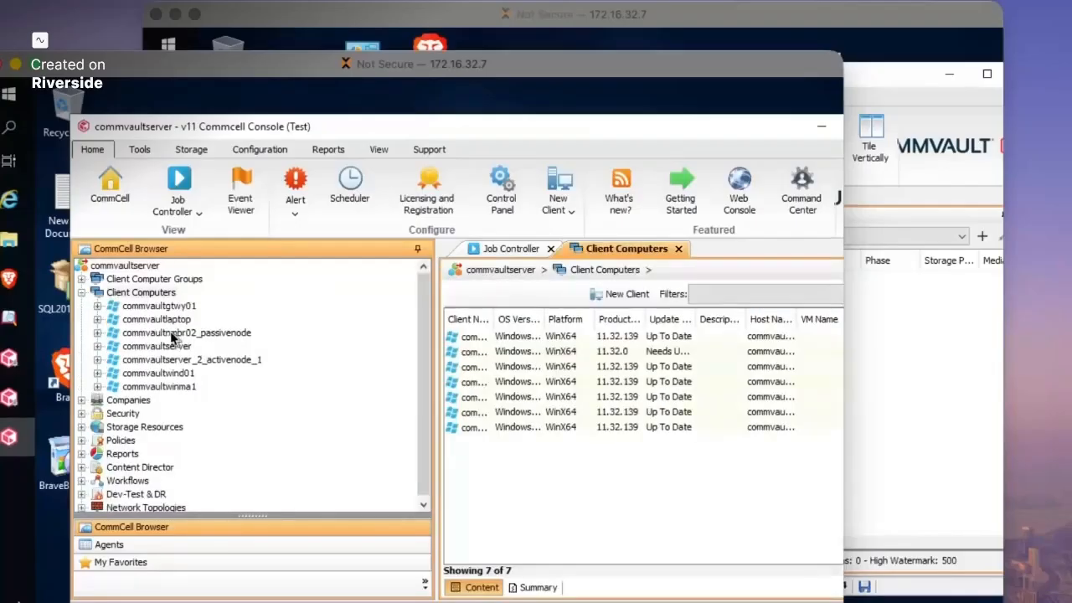
click(172, 335)
click(98, 333)
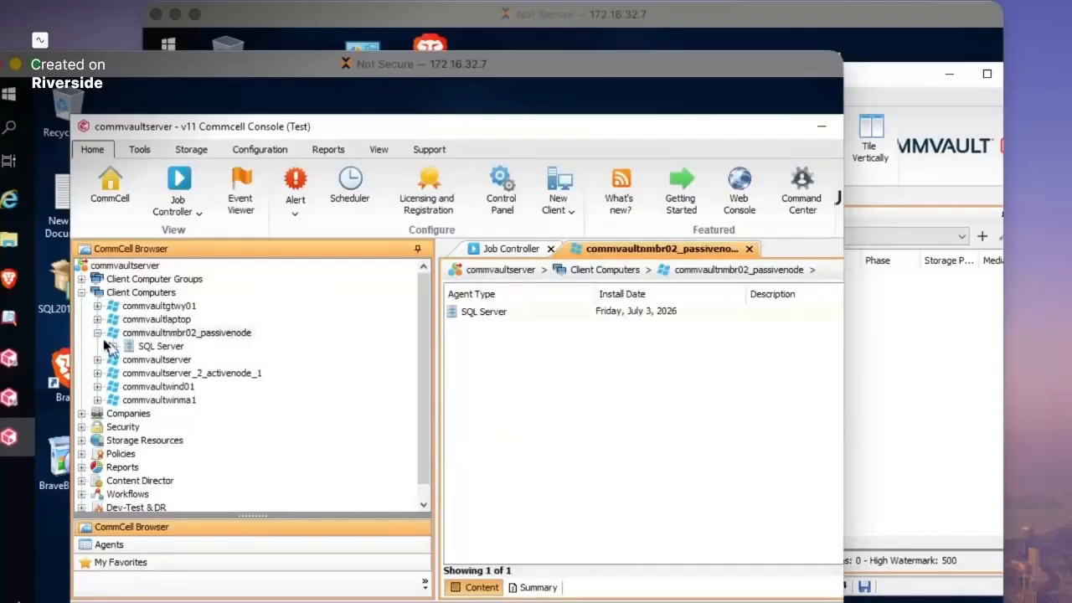
double_click(160, 373)
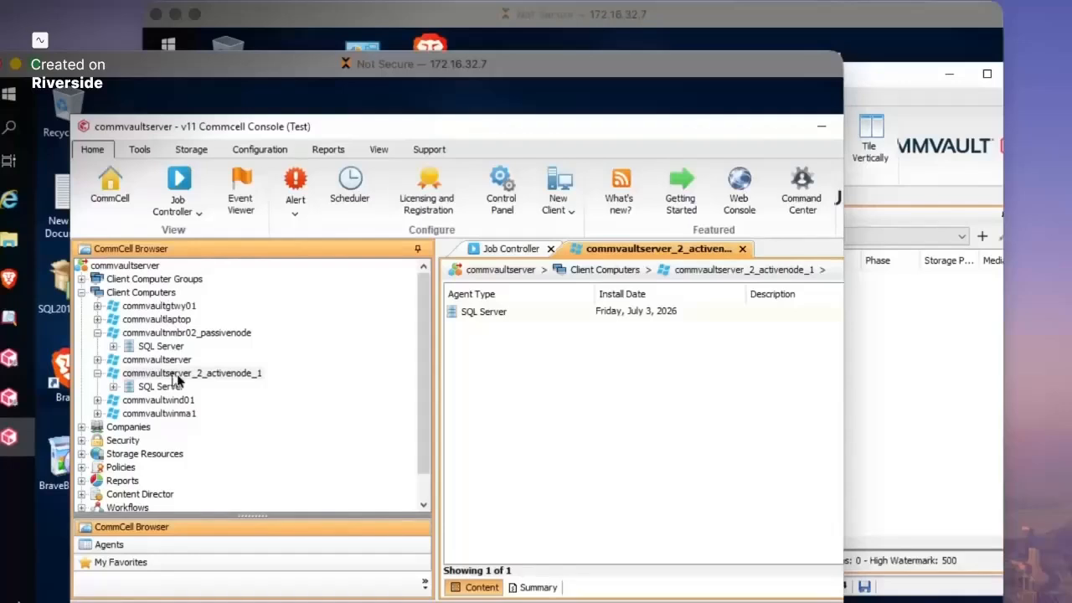
click(158, 295)
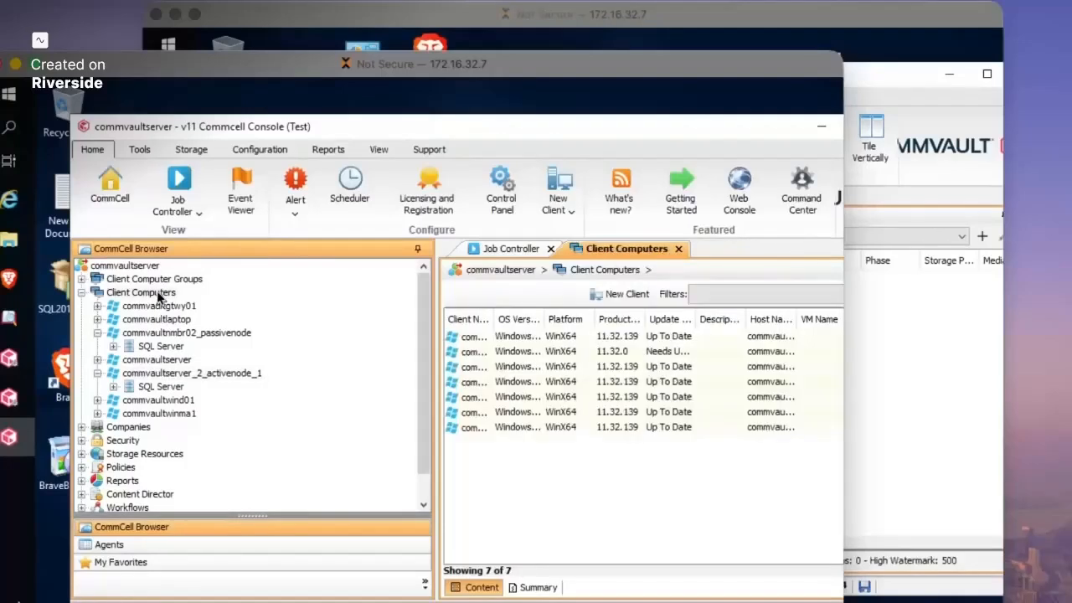
- Refresh the CommCell tree and open the console's Control Panel
click(378, 149)
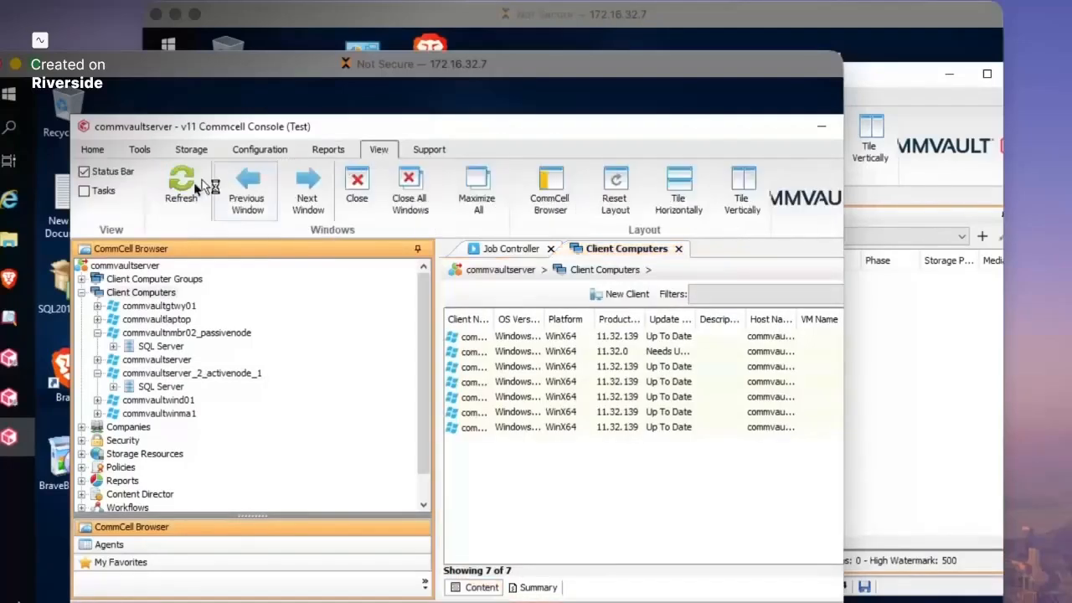
click(180, 186)
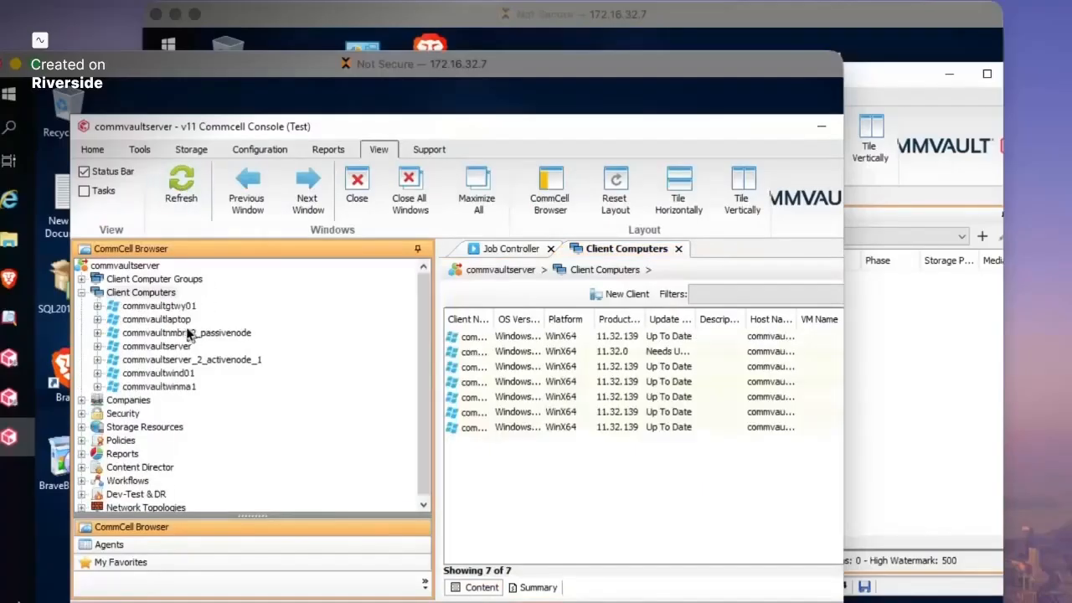
click(92, 149)
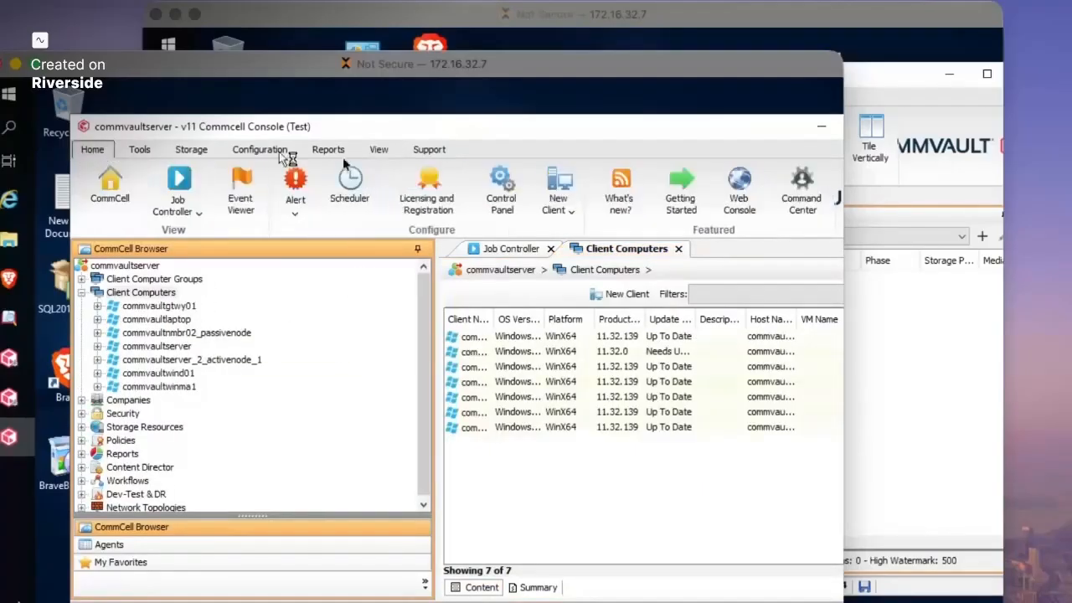
click(510, 199)
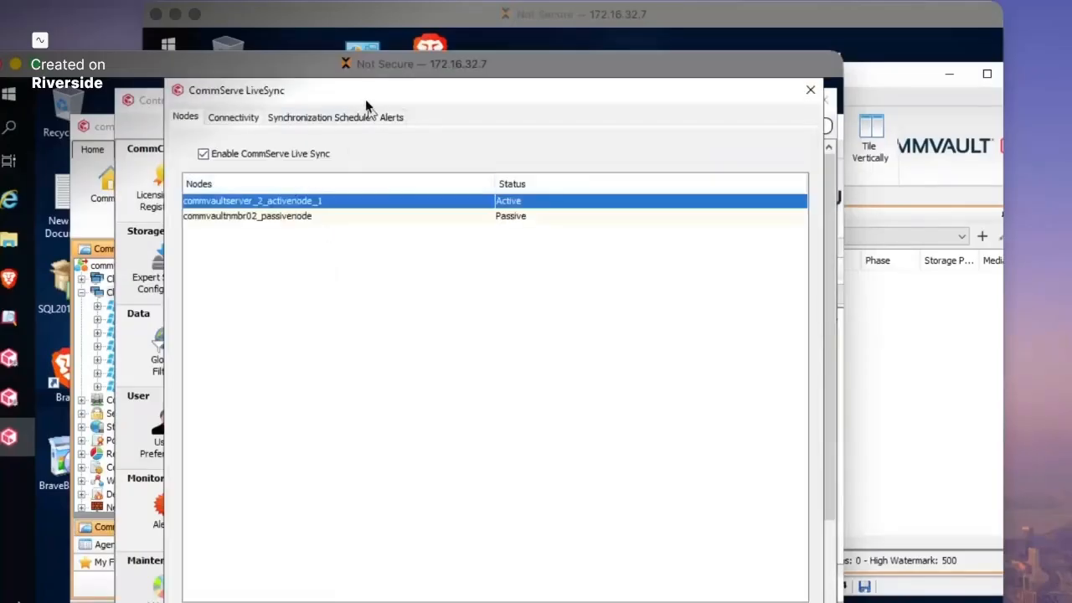
- Review the LiveSync connectivity, synchronization schedule and node status settings, then close them
drag(340, 94, 235, 92)
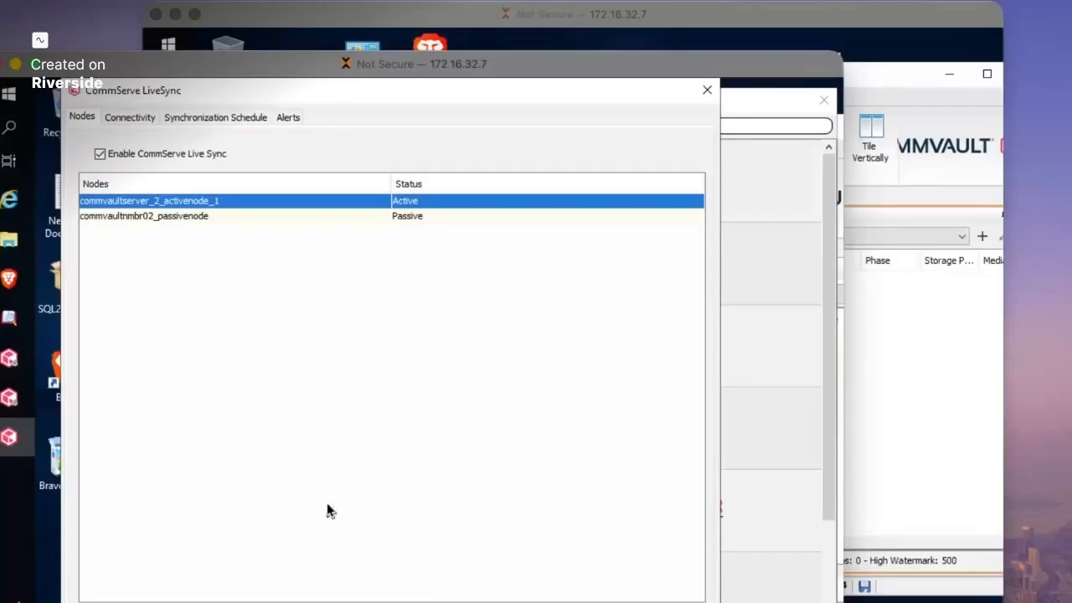
click(139, 122)
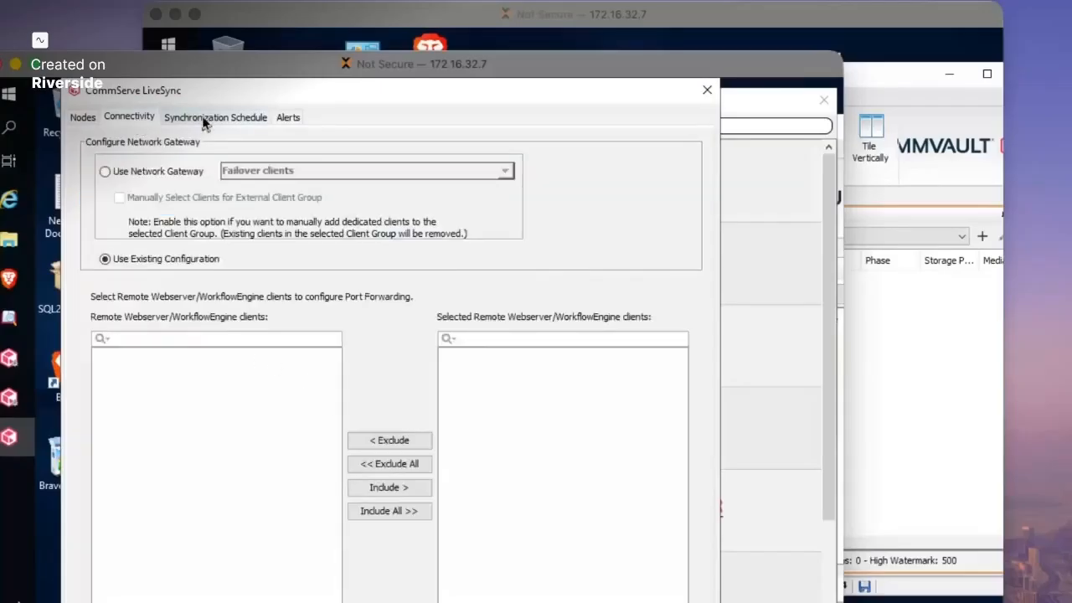
click(201, 122)
click(88, 117)
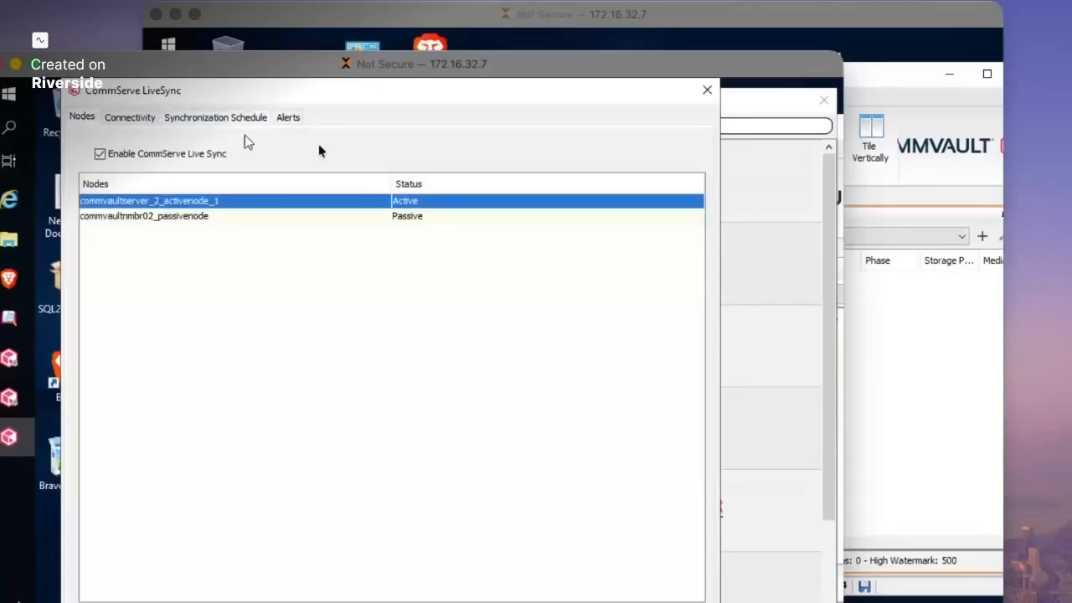
click(708, 93)
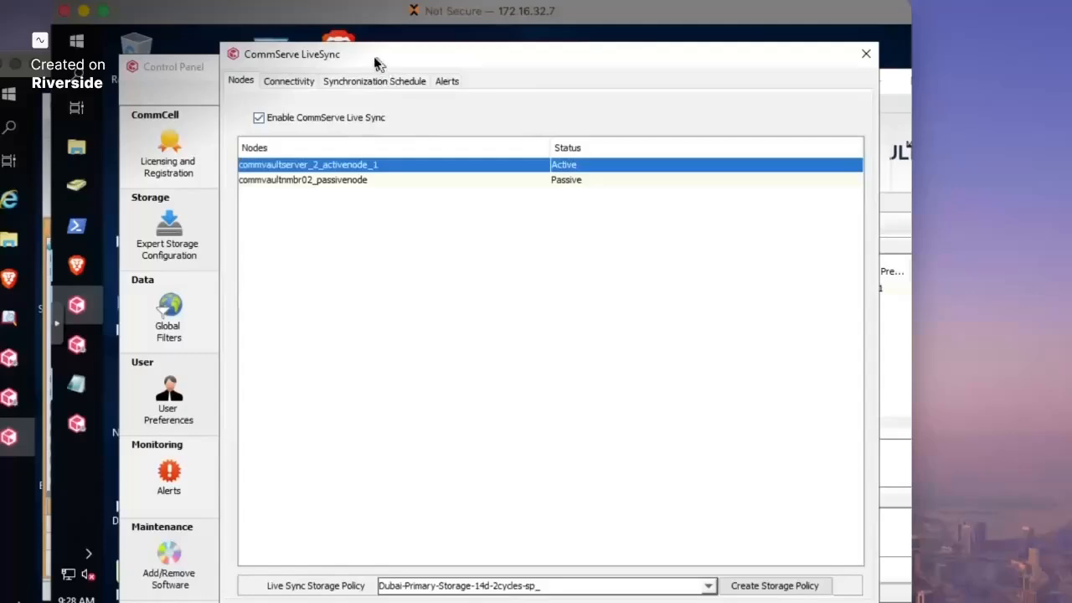
- Select the commvaultnmbr02_passivenode entry, then close the CommServe LiveSync dialog and Control Panel
drag(376, 65, 279, 71)
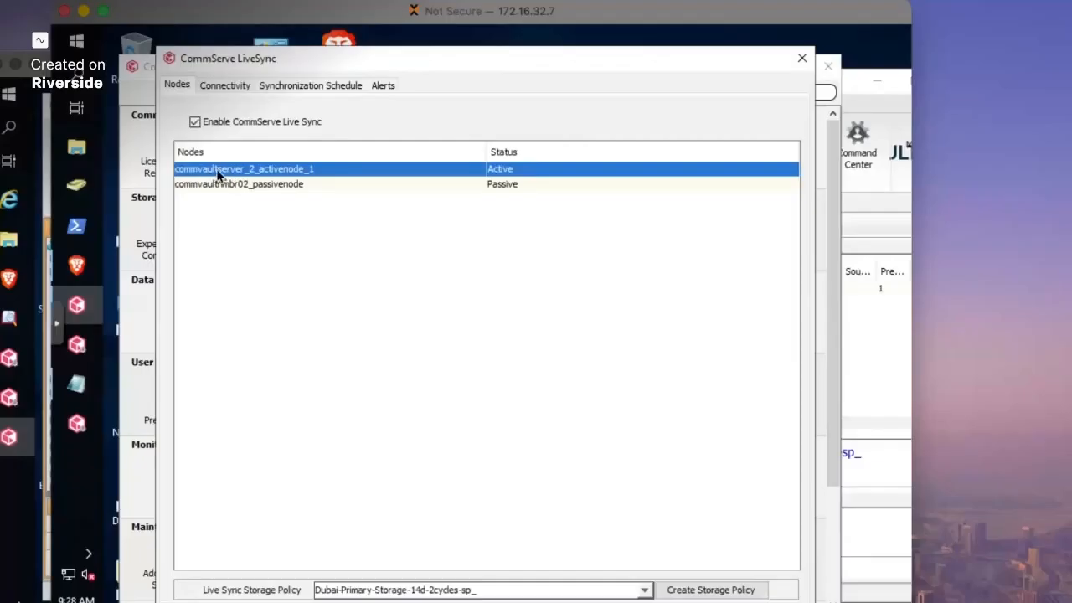
click(285, 184)
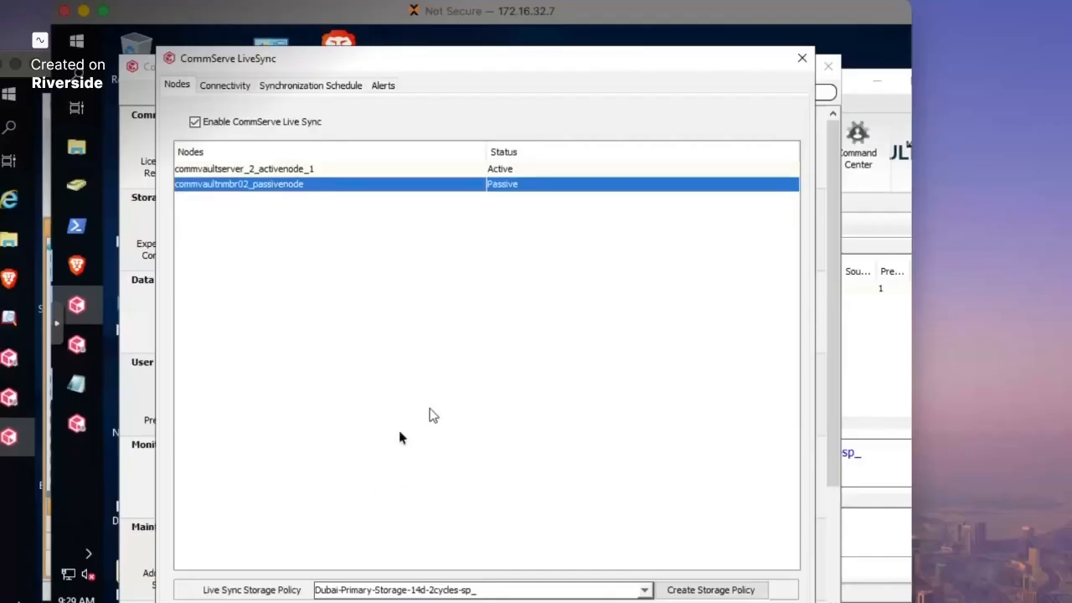
click(800, 59)
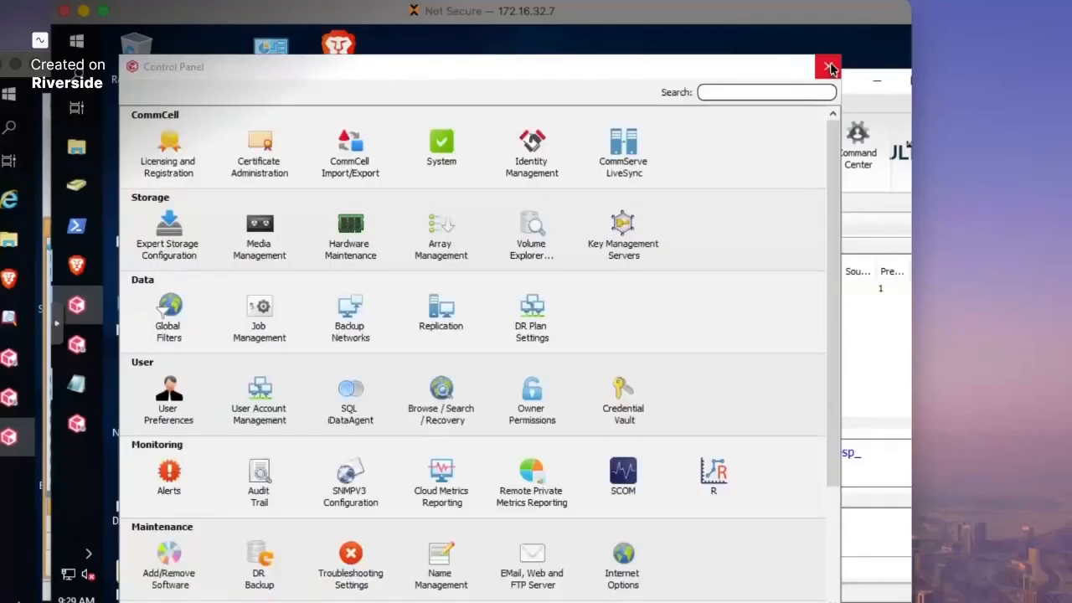
click(830, 67)
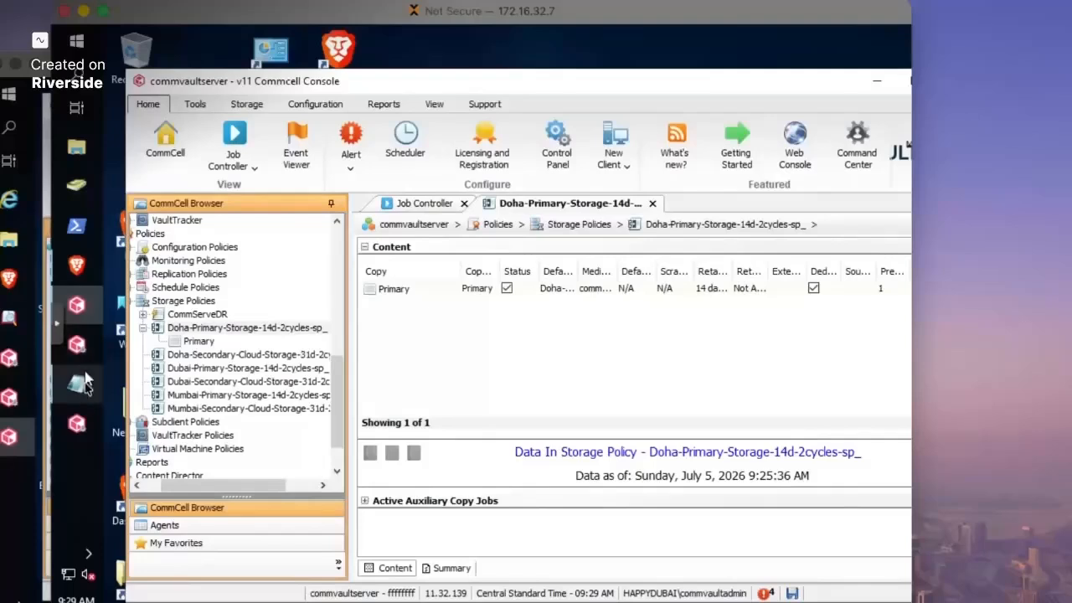
- Launch Process Manager (Failover) as administrator and show the Failover Assistant node options
click(75, 44)
click(259, 412)
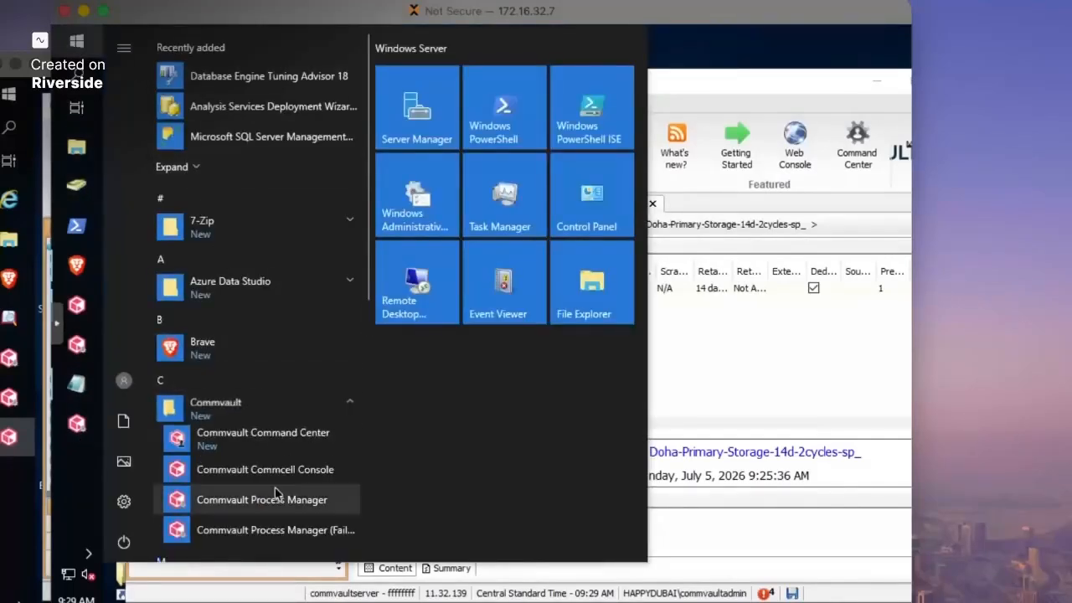
click(248, 538)
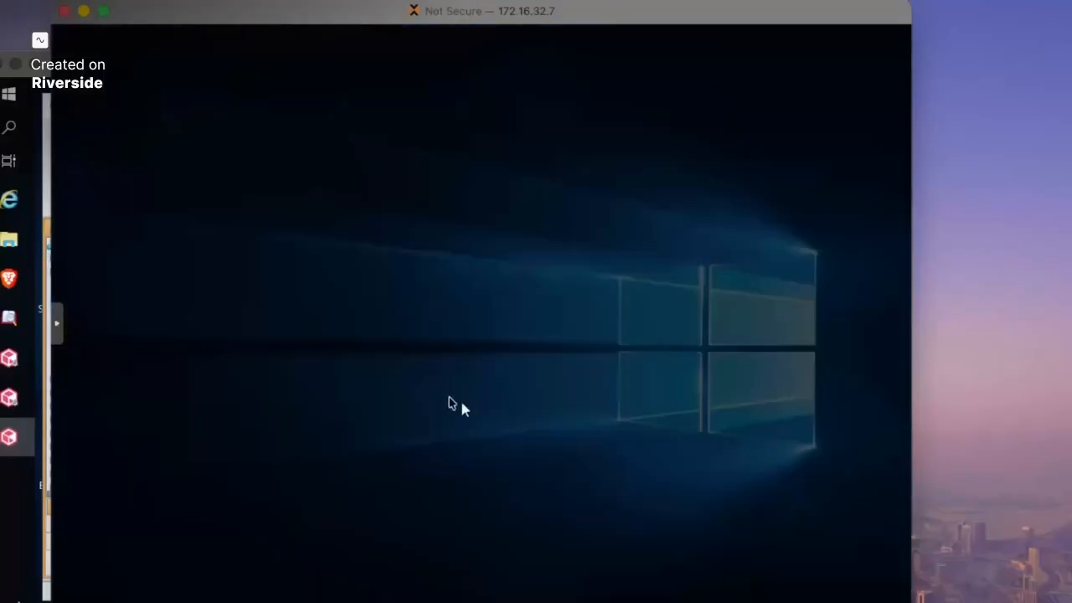
click(395, 453)
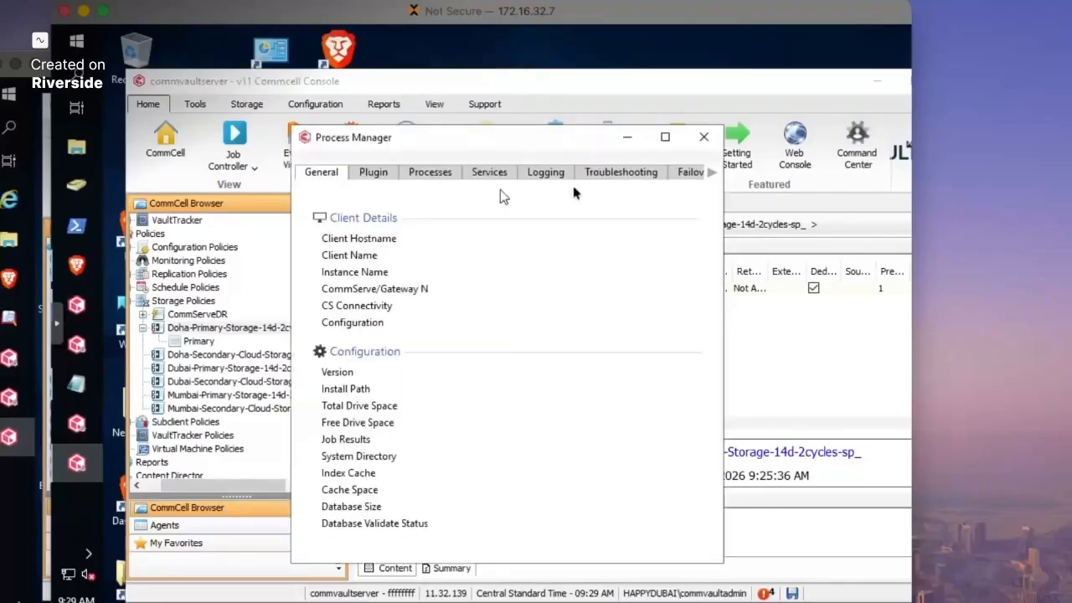
click(685, 172)
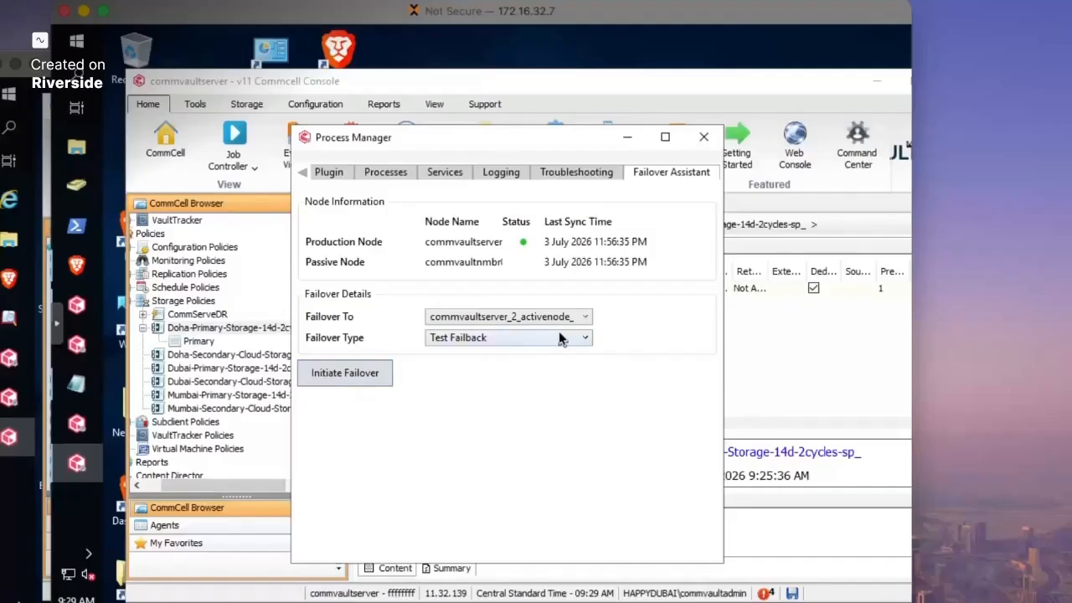
drag(427, 137, 373, 112)
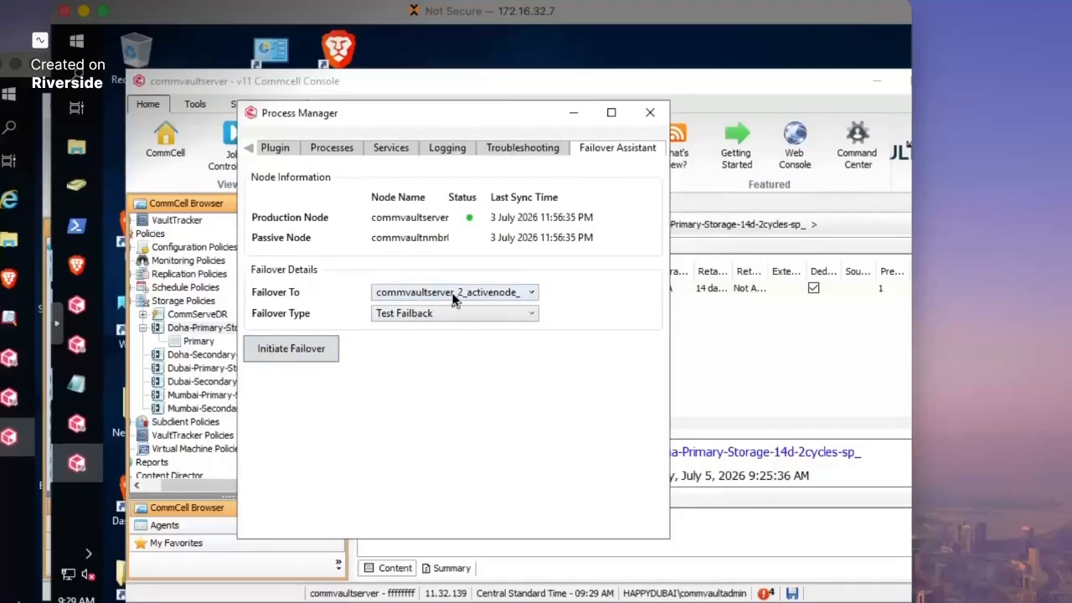
- Initiate a Test Failback to commvaultserver_2_activenode_1, typing 'confirm', and open its progress details
click(294, 358)
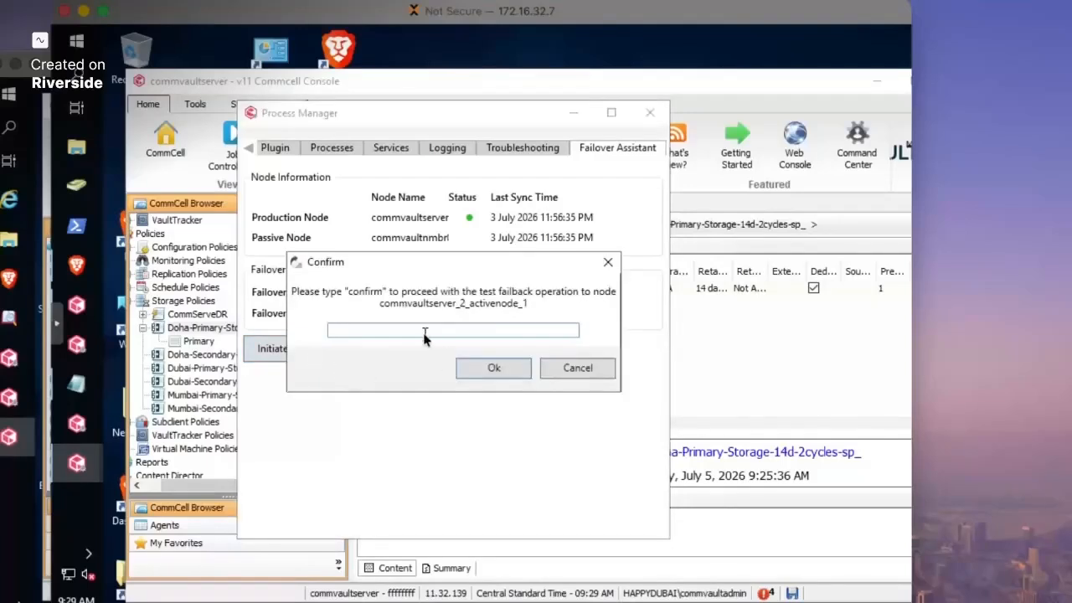
text(confirm)
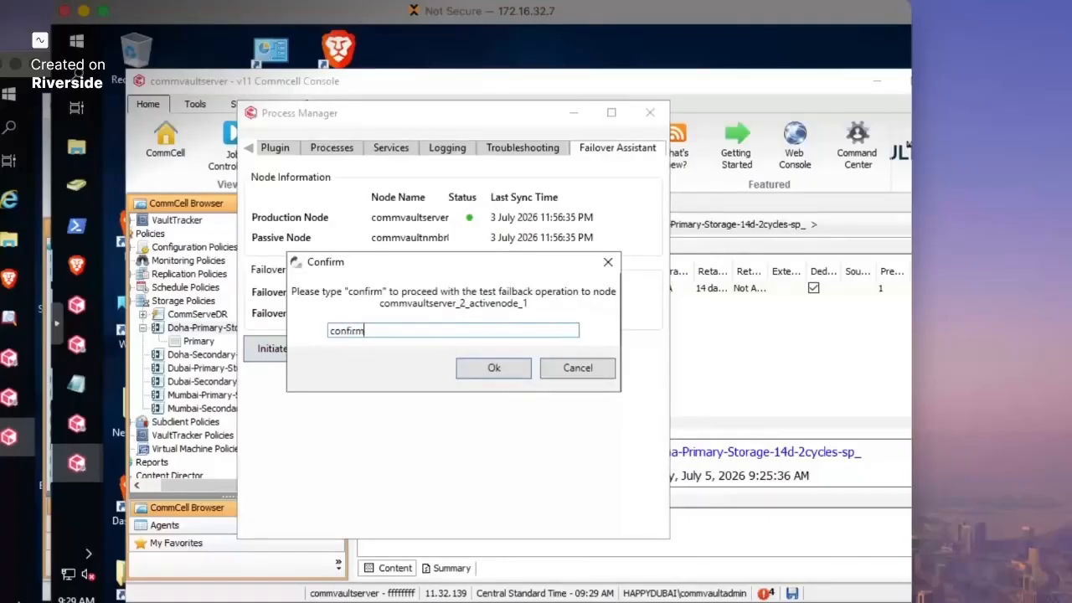
click(487, 372)
click(302, 364)
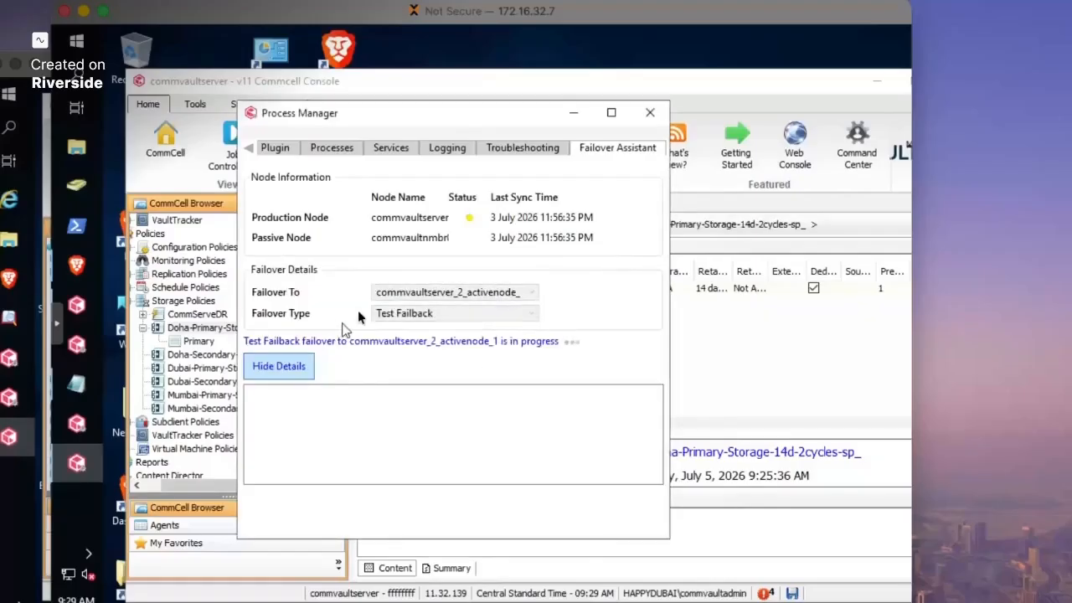
- Enlarge Process Manager and move the console aside to uncover the failback progress
drag(335, 120, 296, 92)
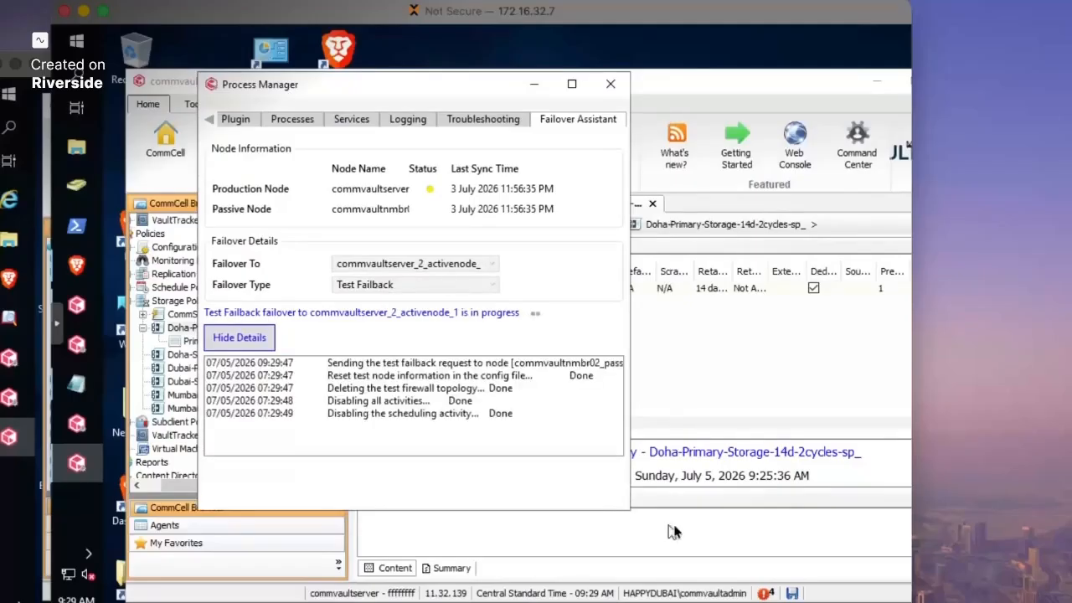
drag(630, 511, 745, 536)
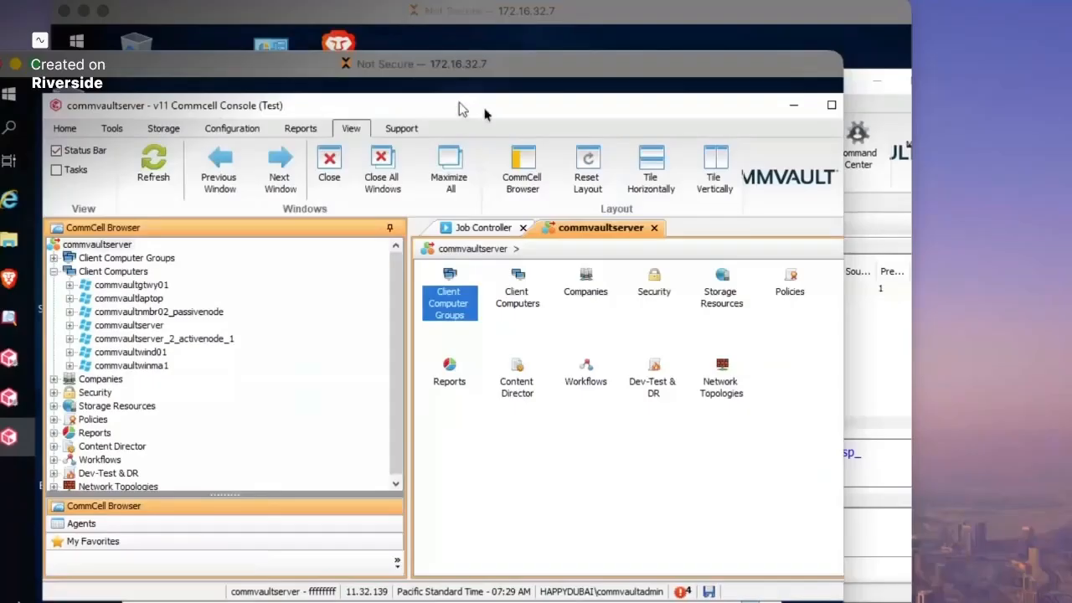
drag(465, 107, 617, 141)
drag(401, 141, 454, 132)
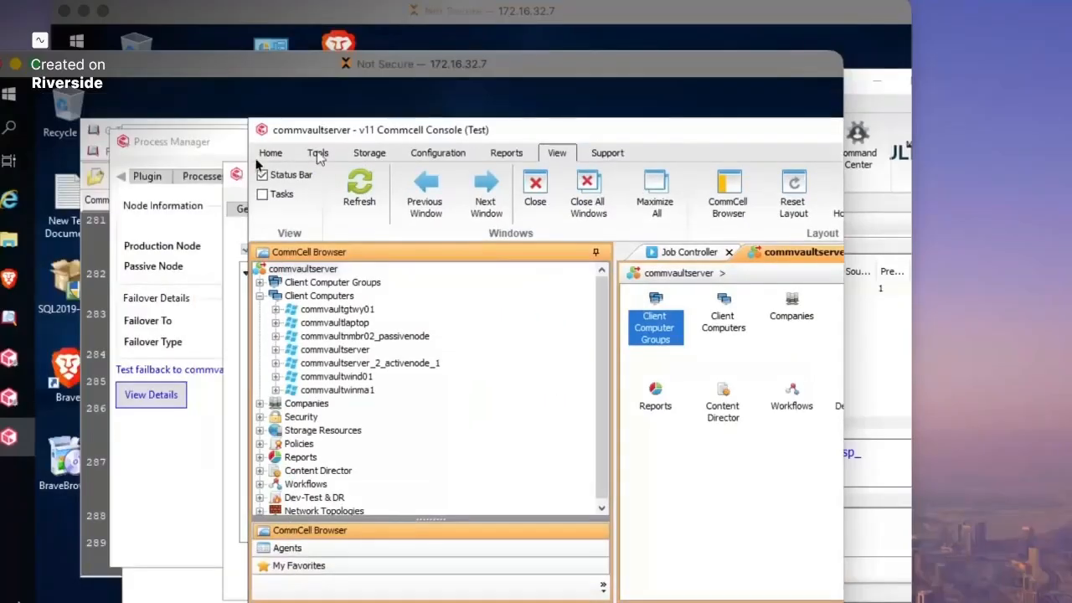
click(236, 174)
click(347, 178)
drag(361, 176, 215, 274)
drag(465, 132, 582, 132)
drag(294, 279, 306, 384)
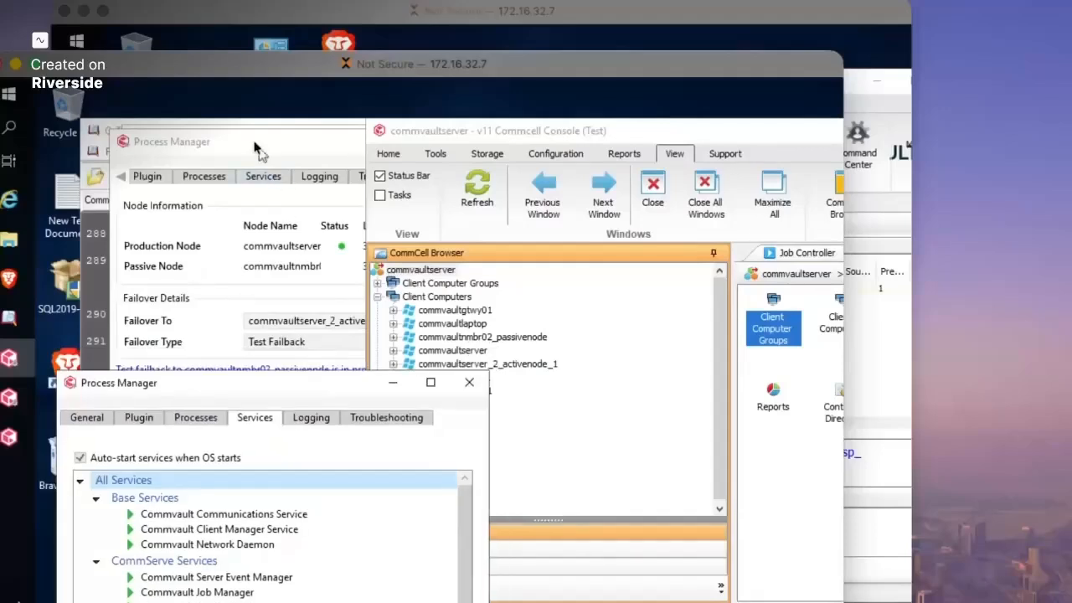
drag(258, 149, 302, 117)
- Expand the failback progress log and place the services window beside it
click(136, 387)
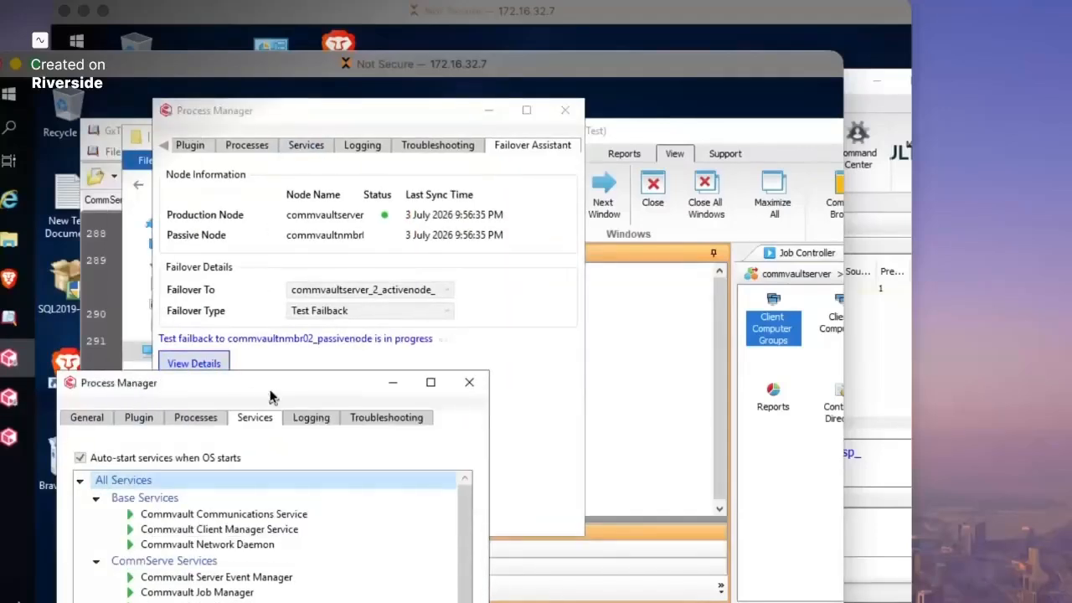
click(194, 364)
click(131, 387)
drag(131, 387, 111, 412)
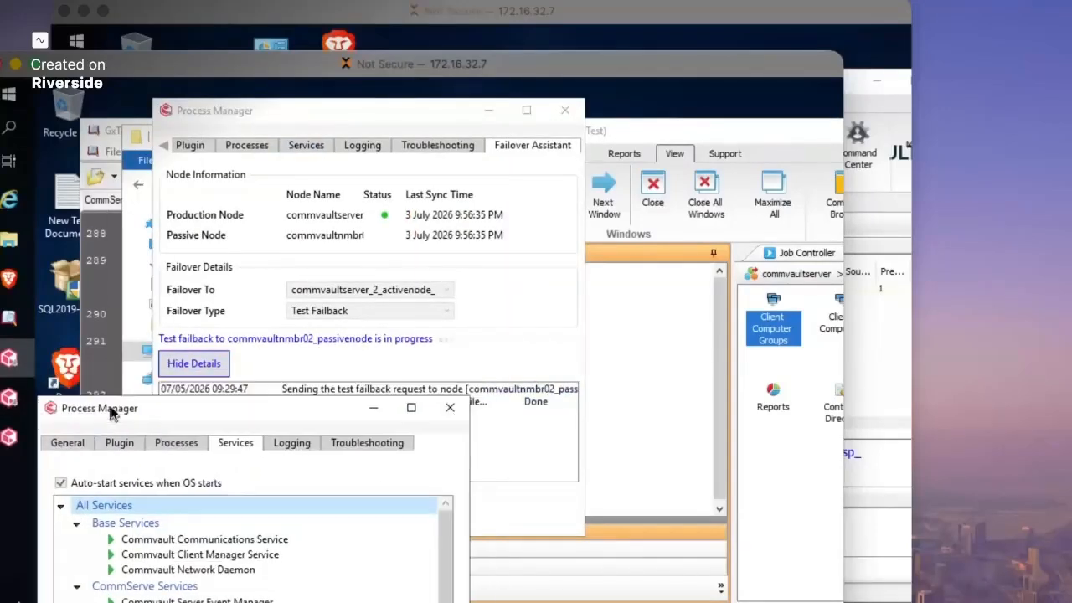
click(290, 365)
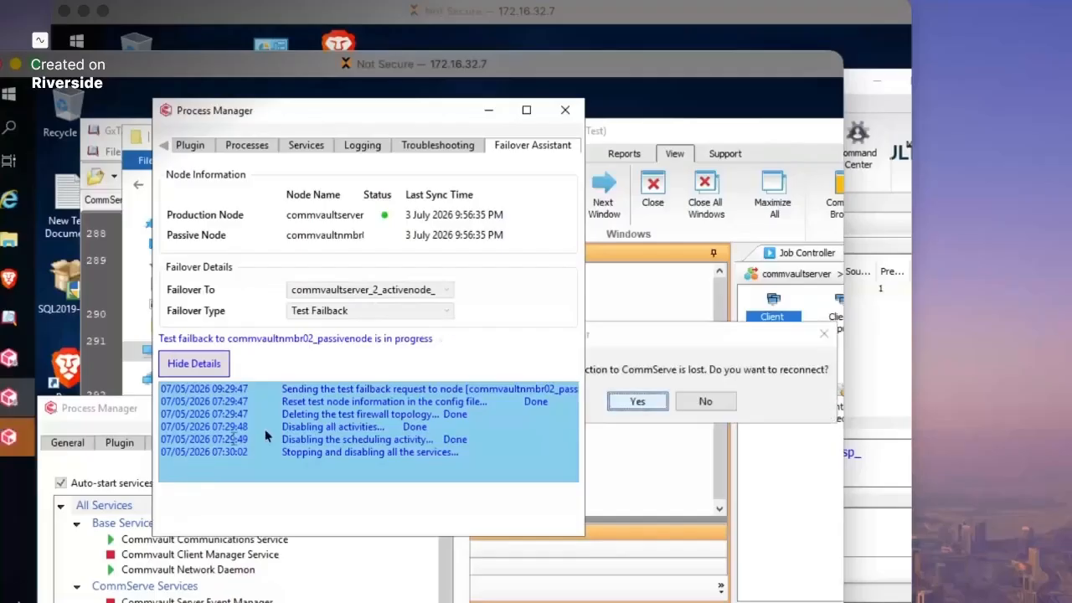
- Reconnect to the CommServe after the connection error and line up the services and failover windows
click(700, 344)
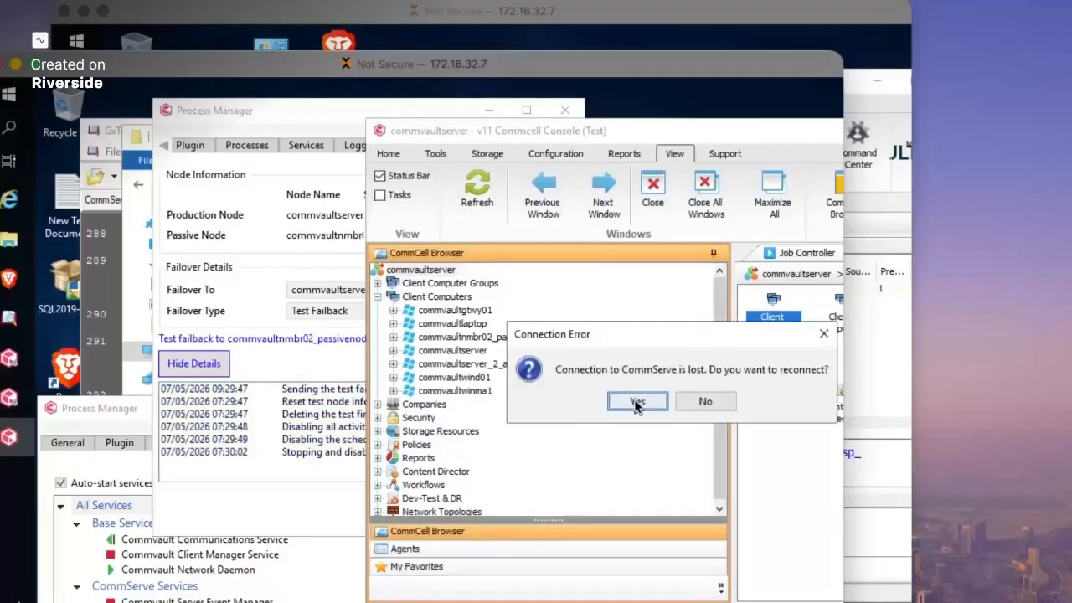
click(637, 402)
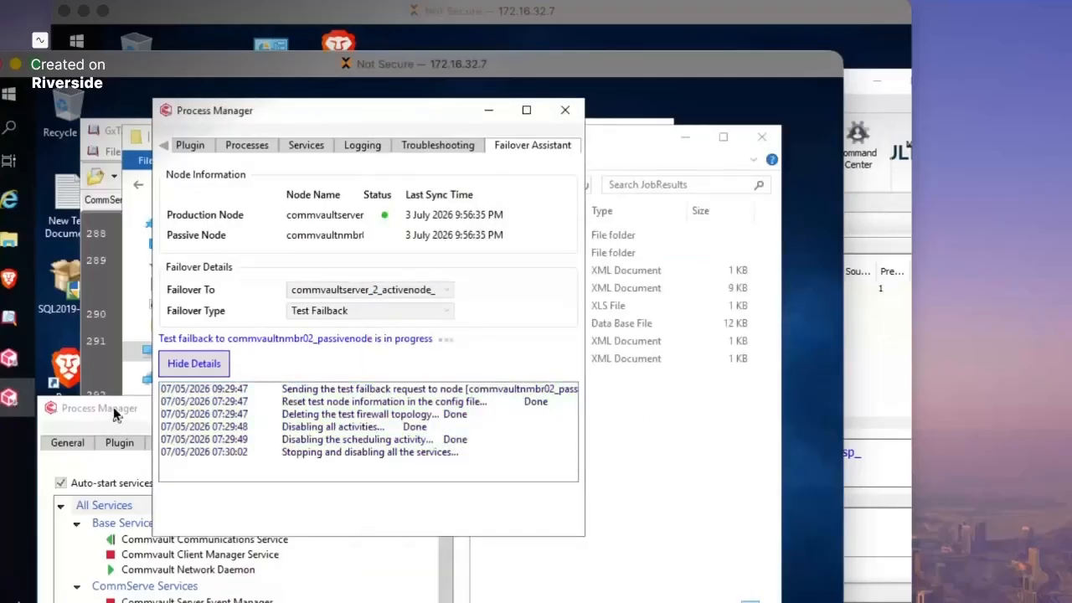
click(116, 413)
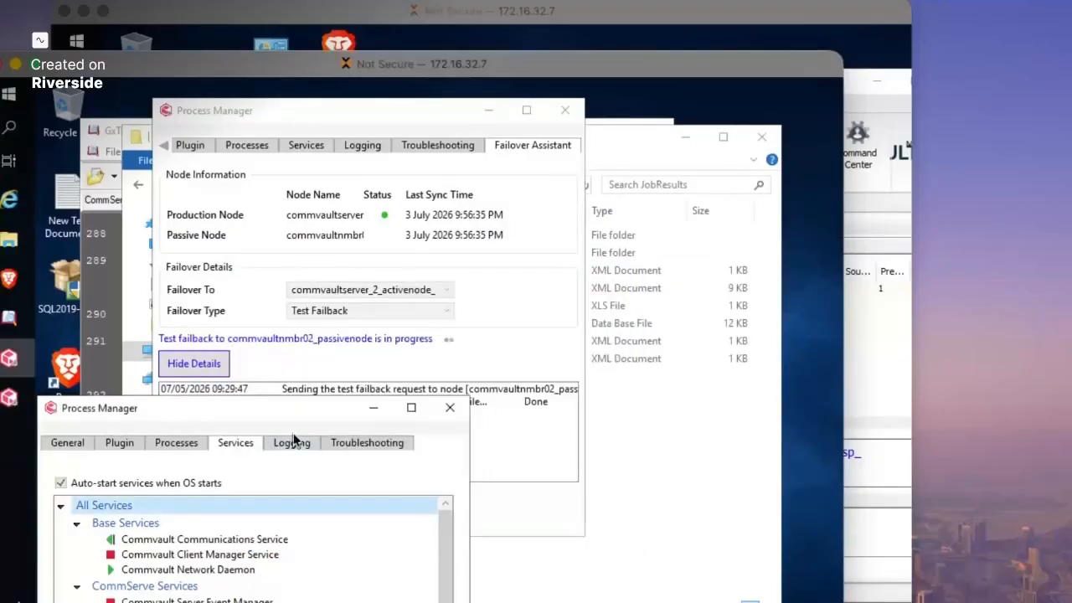
drag(197, 413, 557, 230)
drag(334, 107, 231, 108)
drag(561, 236, 559, 225)
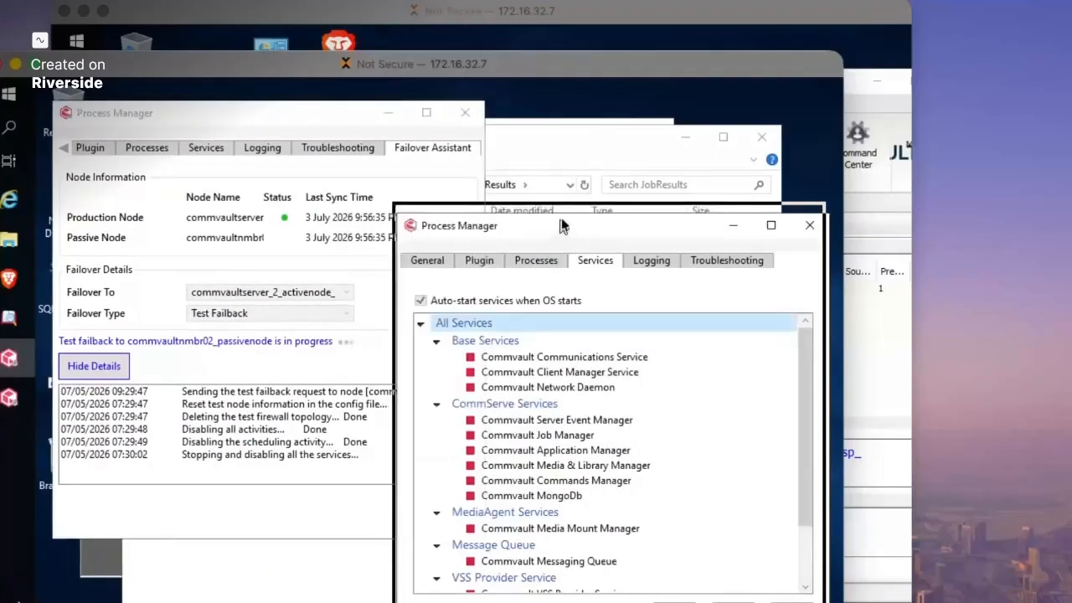
scroll(526, 536, down, 2)
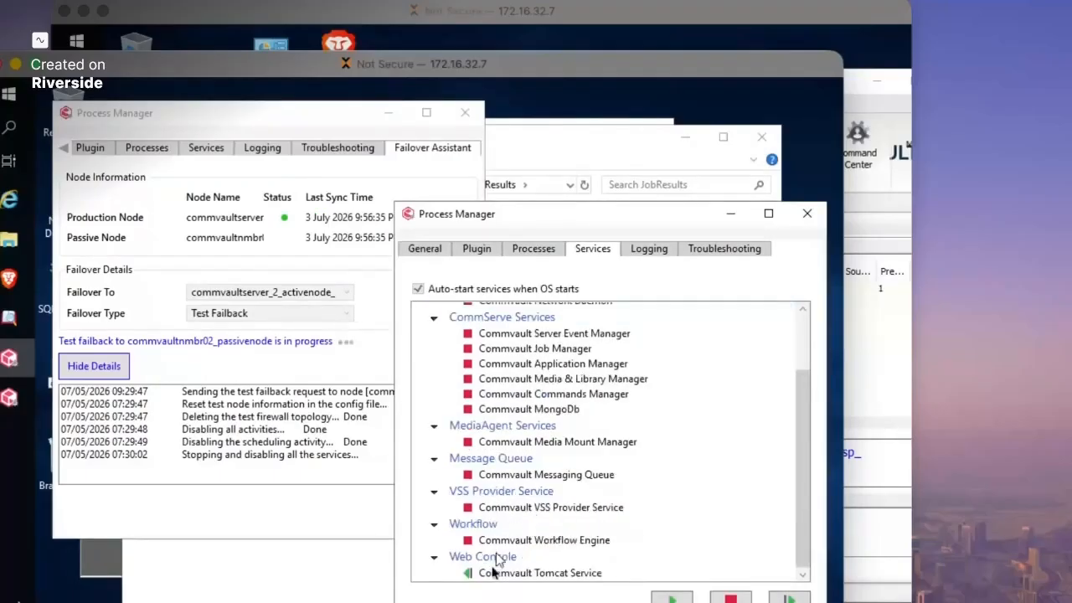
mouse_move(512, 575)
mouse_move(518, 478)
scroll(521, 456, up, 1)
scroll(521, 452, down, 1)
mouse_move(523, 450)
drag(600, 209, 589, 164)
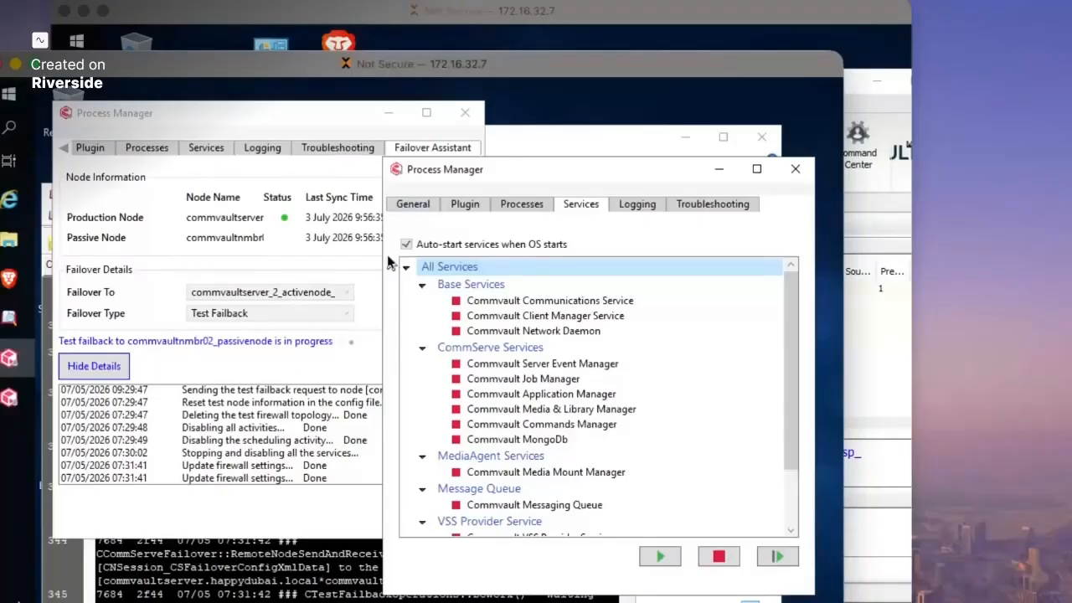
- Browse the Commvault Start group without launching anything and close the failover Process Manager
click(8, 94)
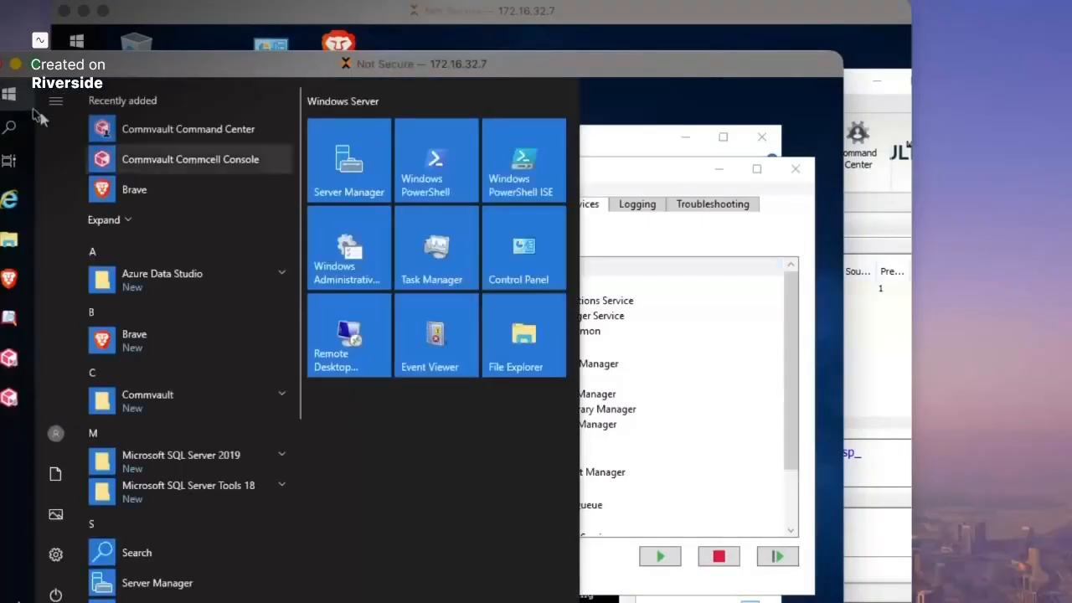
click(186, 405)
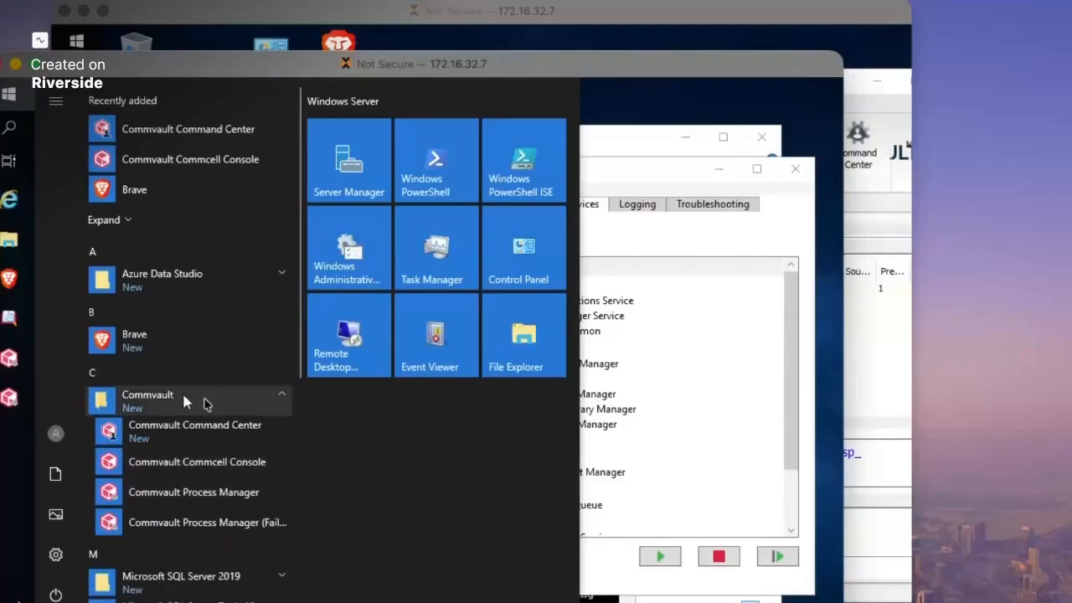
click(613, 101)
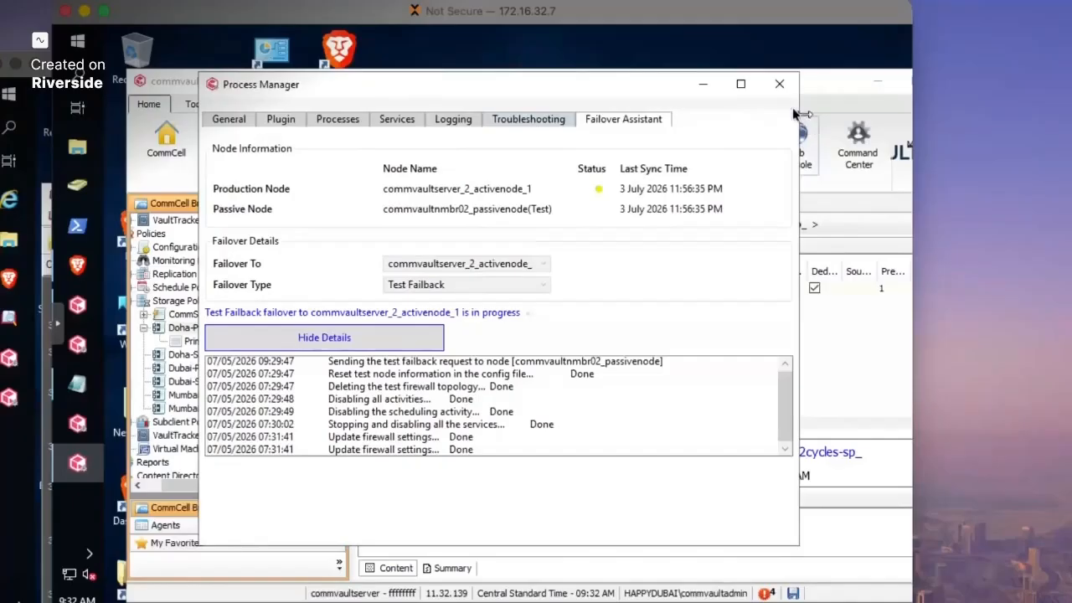
click(779, 84)
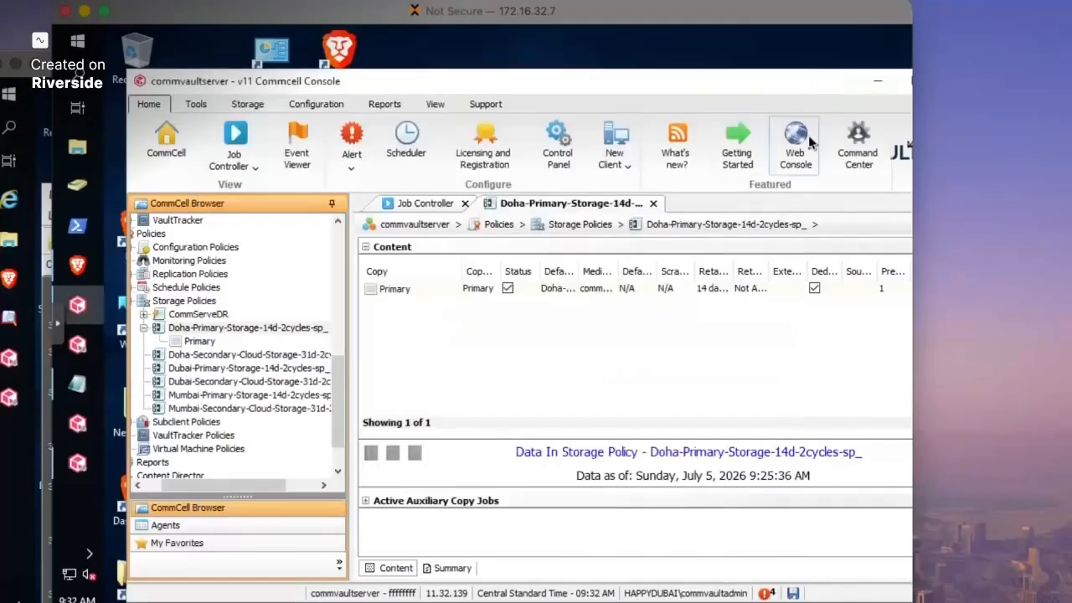
- Open the Control Panel, then close the CommServe LiveSync settings and Control Panel window
click(559, 144)
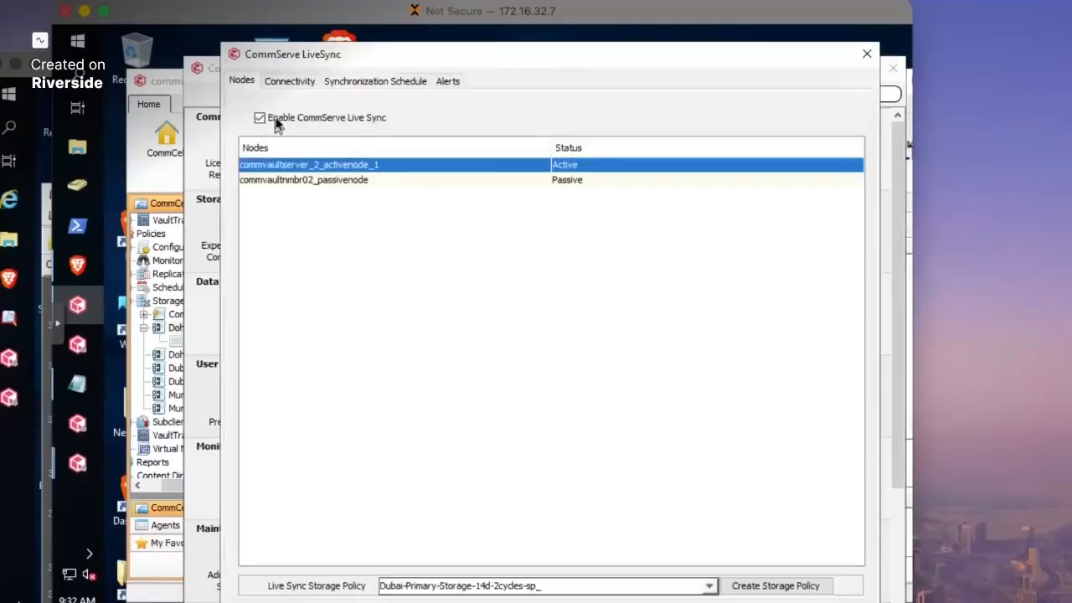
click(864, 56)
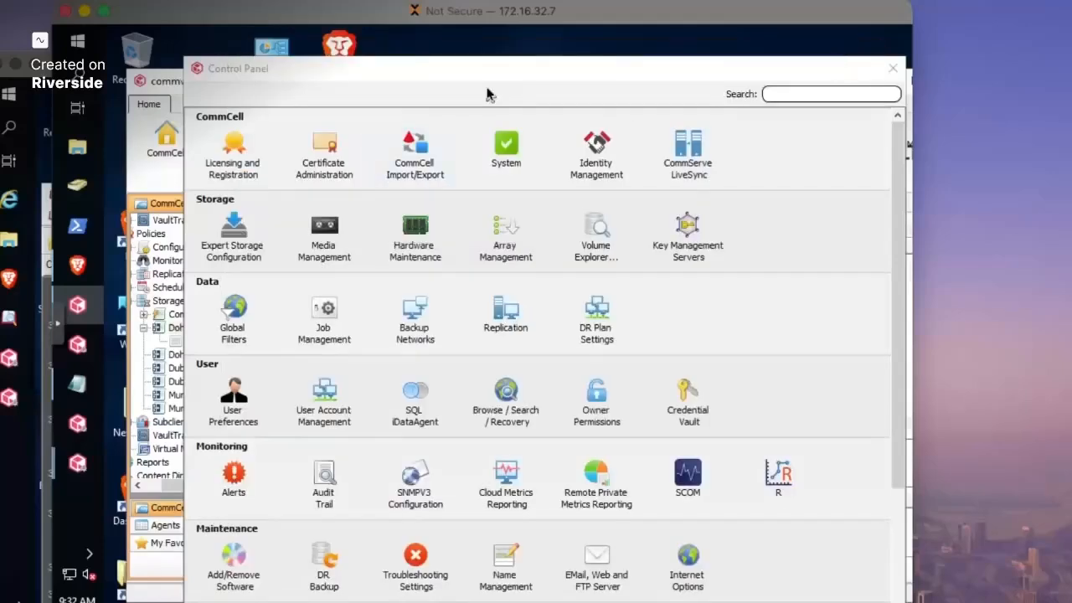
click(893, 74)
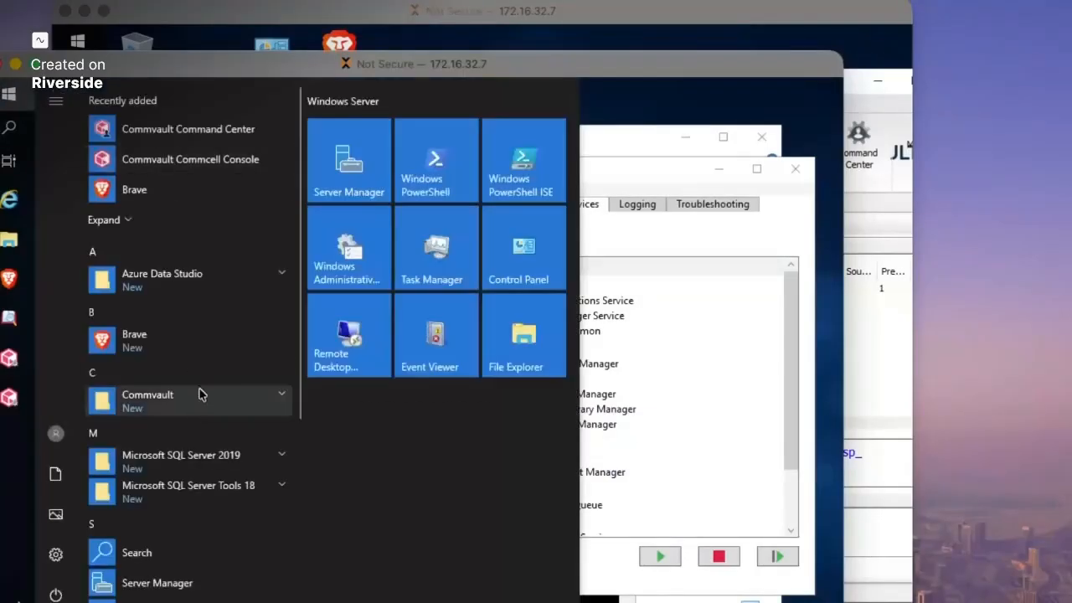
- Close both Commvault Process Manager windows, leaving the JobResults folder and CommServeLiveSync log open
click(191, 402)
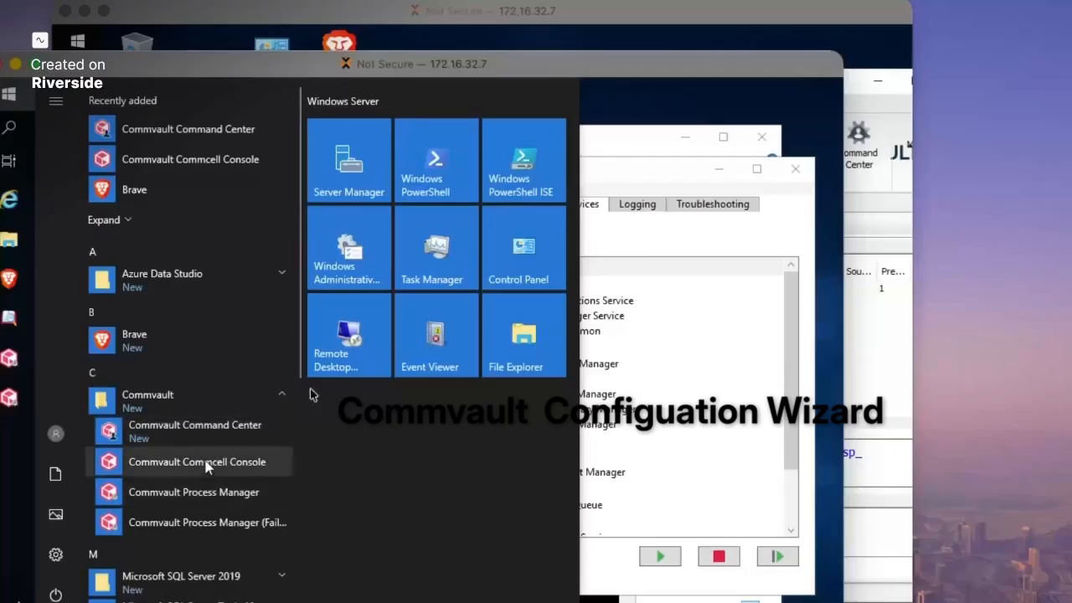
click(603, 130)
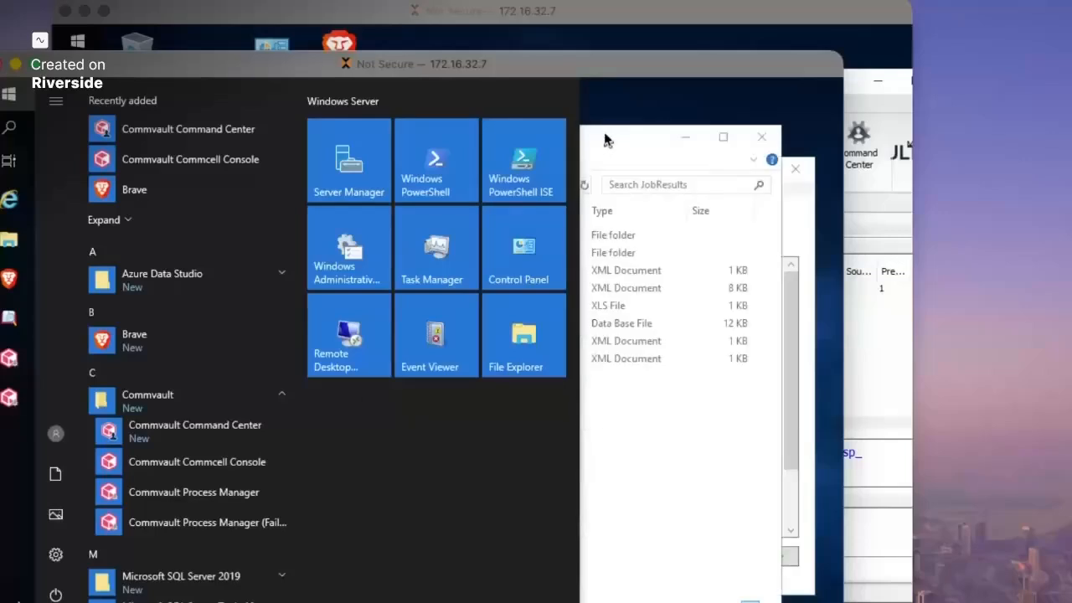
click(804, 222)
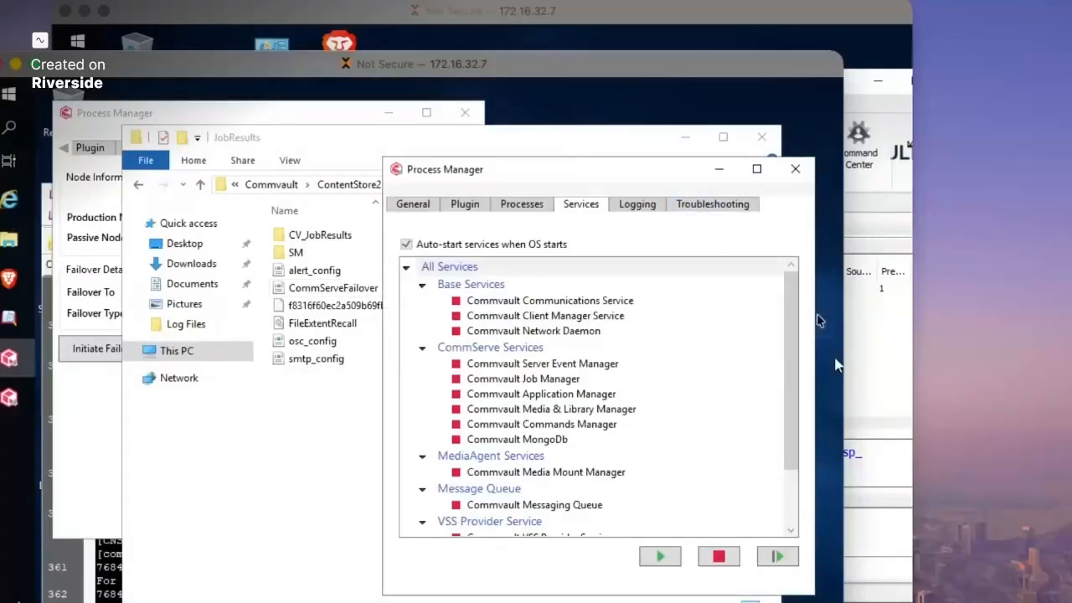
click(89, 496)
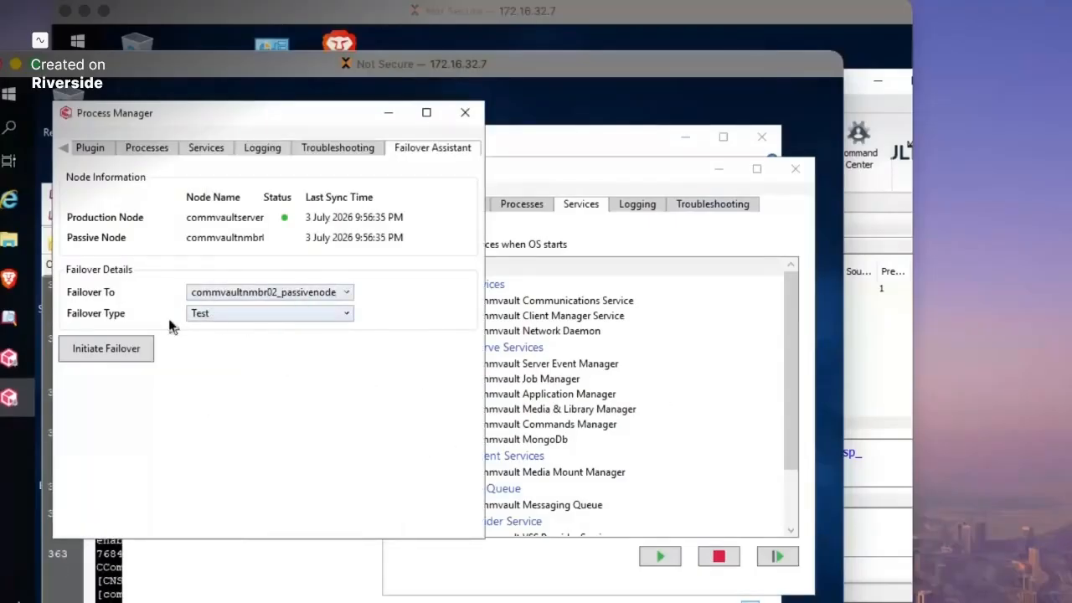
click(464, 112)
drag(484, 175, 364, 151)
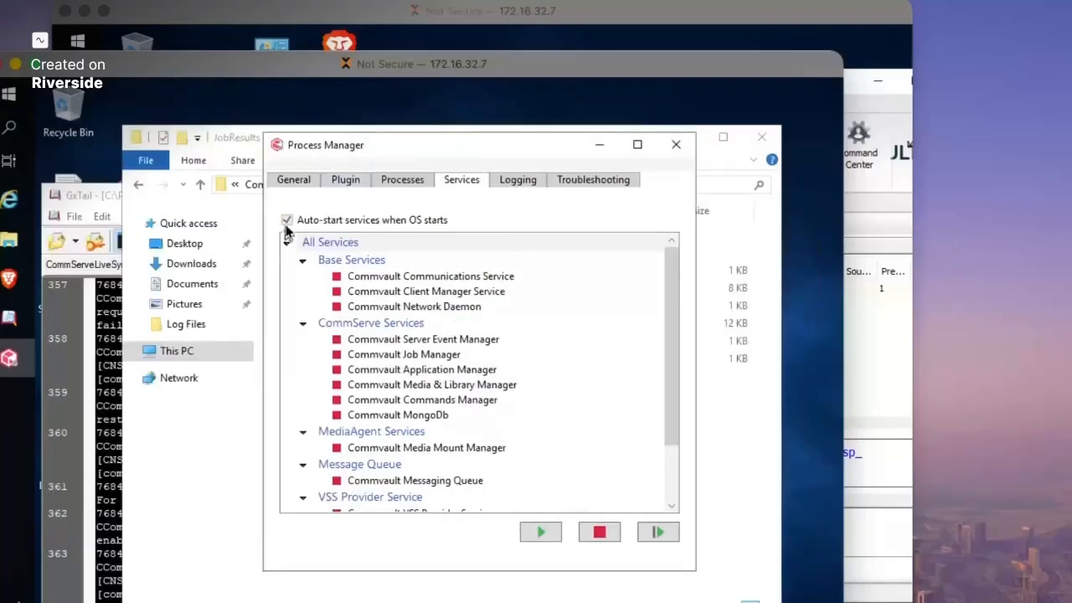
click(676, 144)
- Close the JobResults folder and launch Commvault Process Manager with administrator rights
click(761, 137)
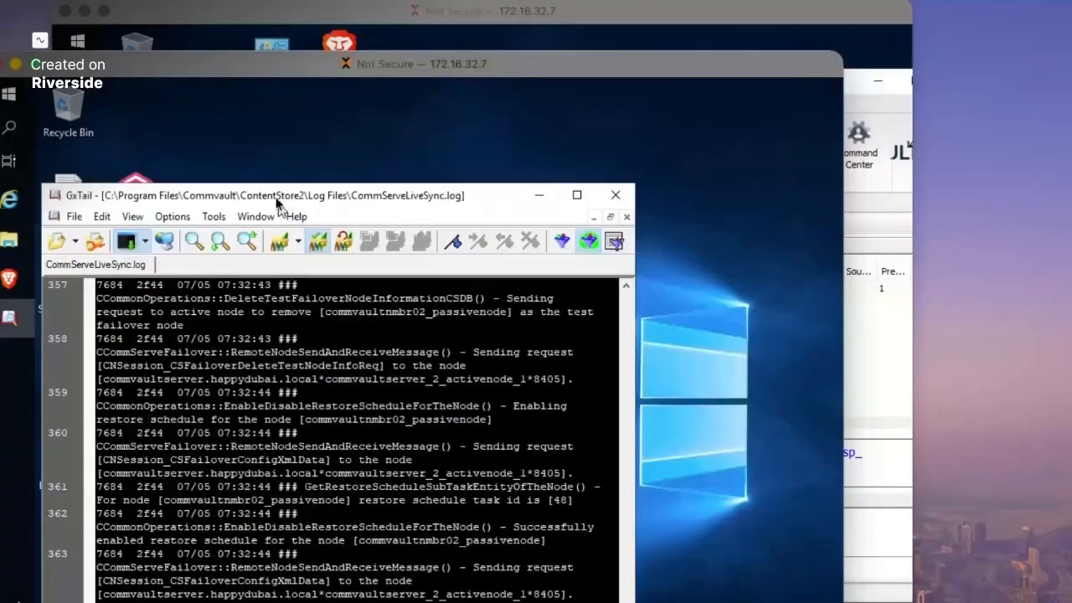
drag(277, 200, 428, 146)
click(10, 94)
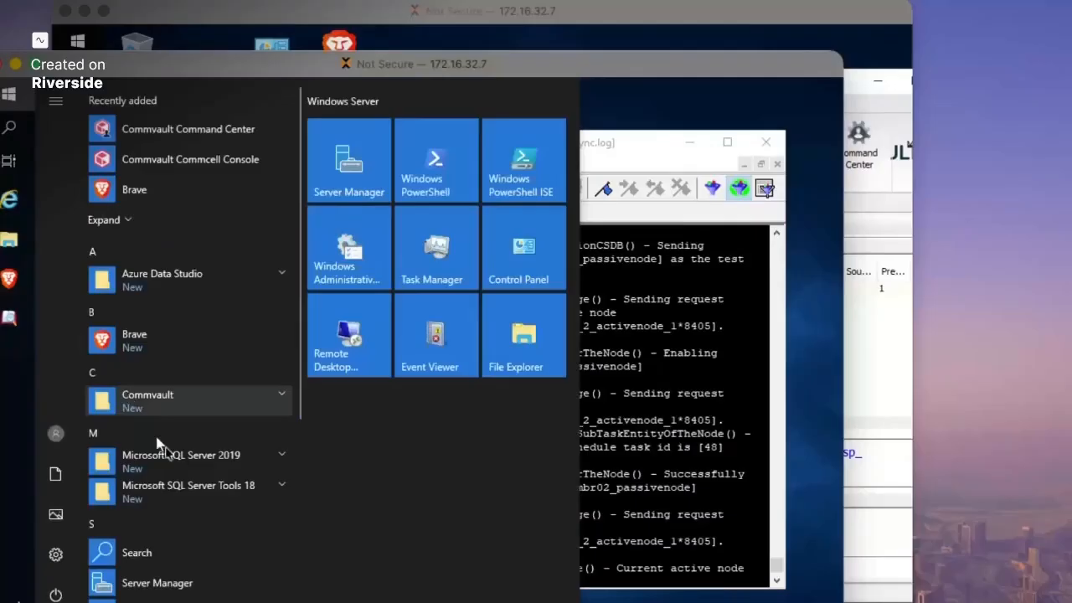
click(167, 401)
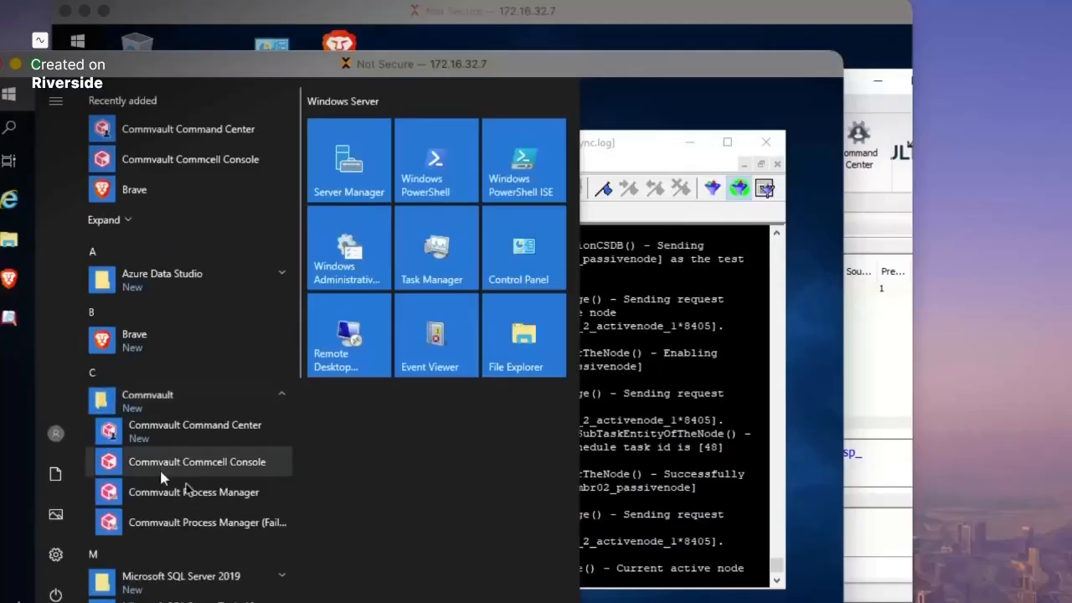
click(211, 495)
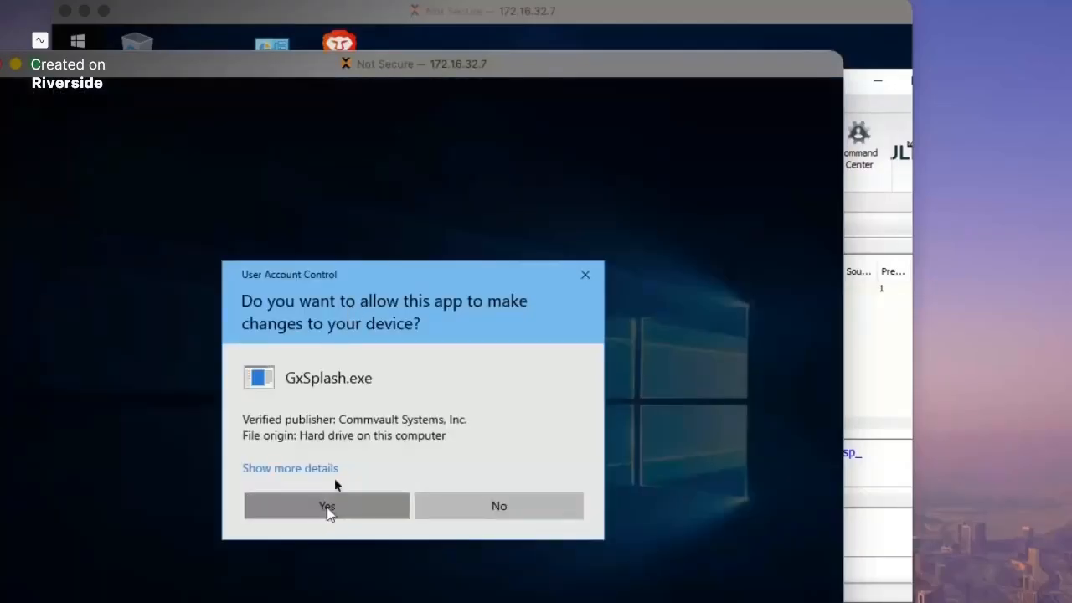
click(328, 507)
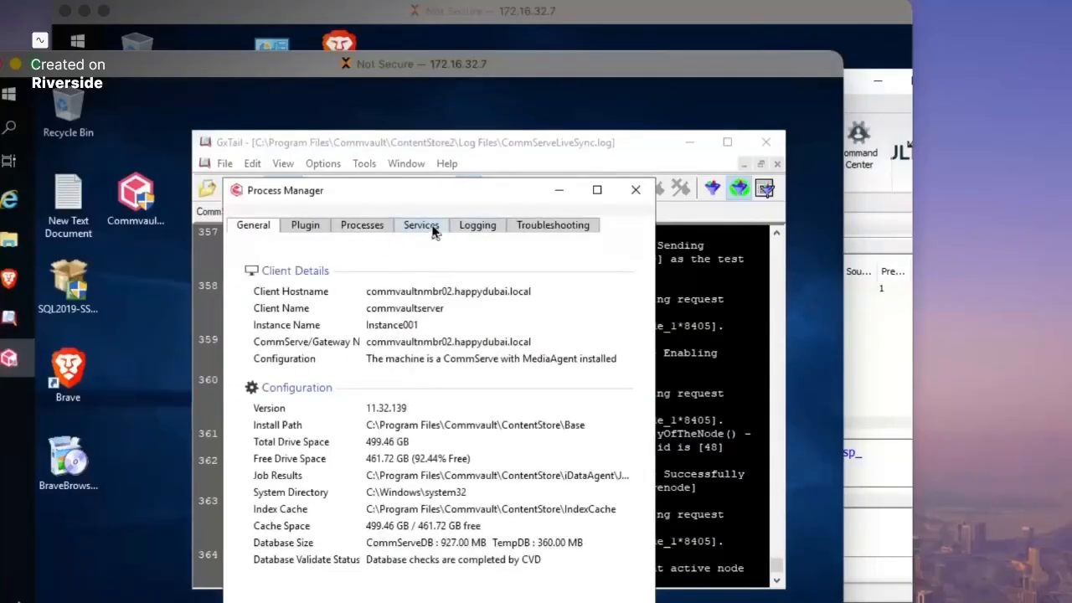
- Confirm on the Services tab that every Commvault service is stopped, then close Process Manager
click(432, 229)
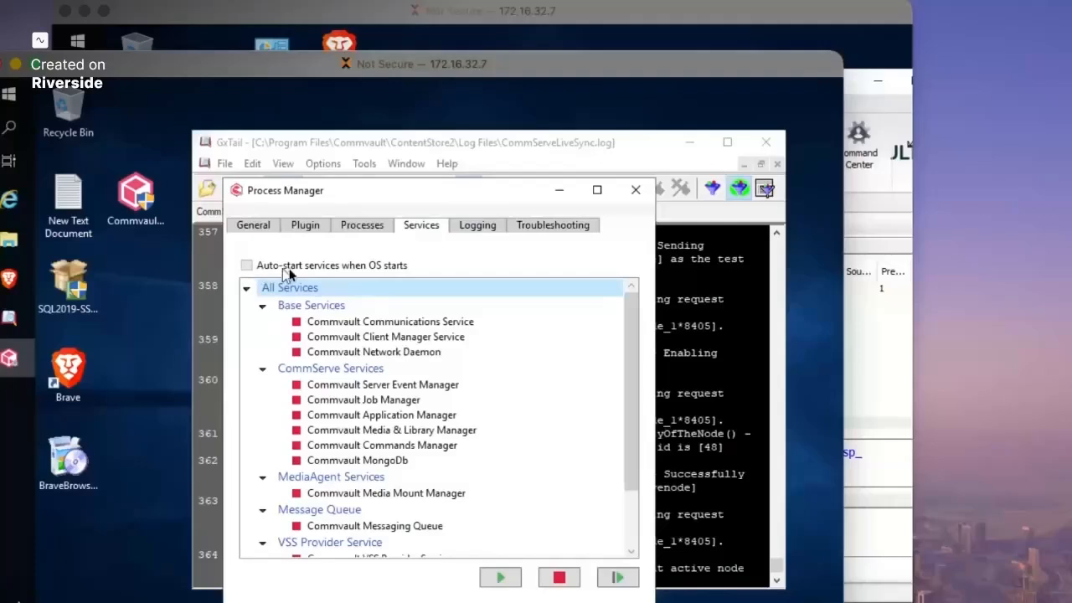
scroll(384, 370, down, 2)
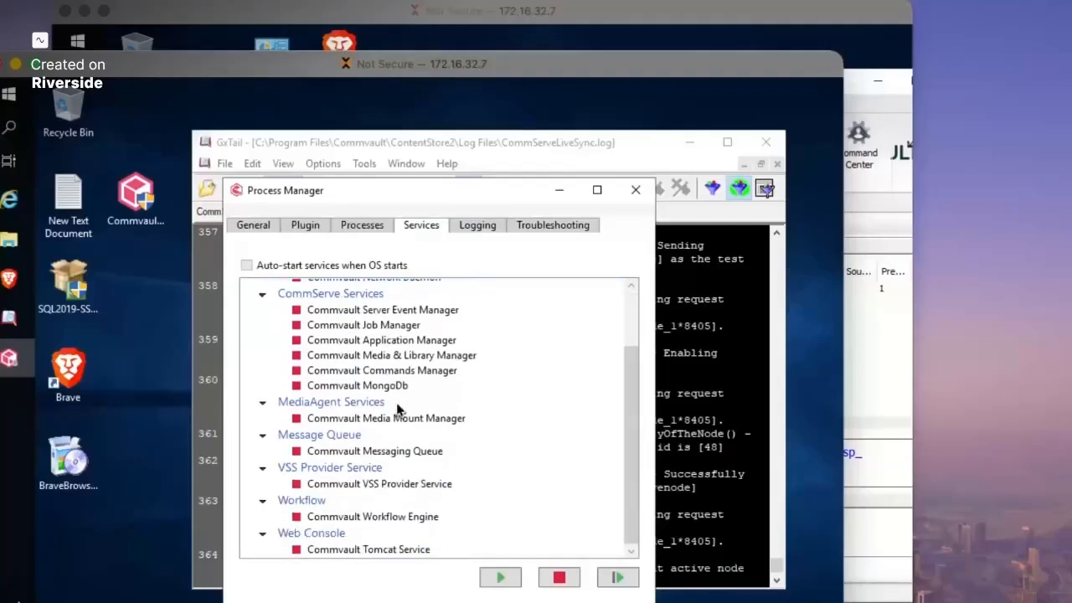
scroll(373, 370, up, 2)
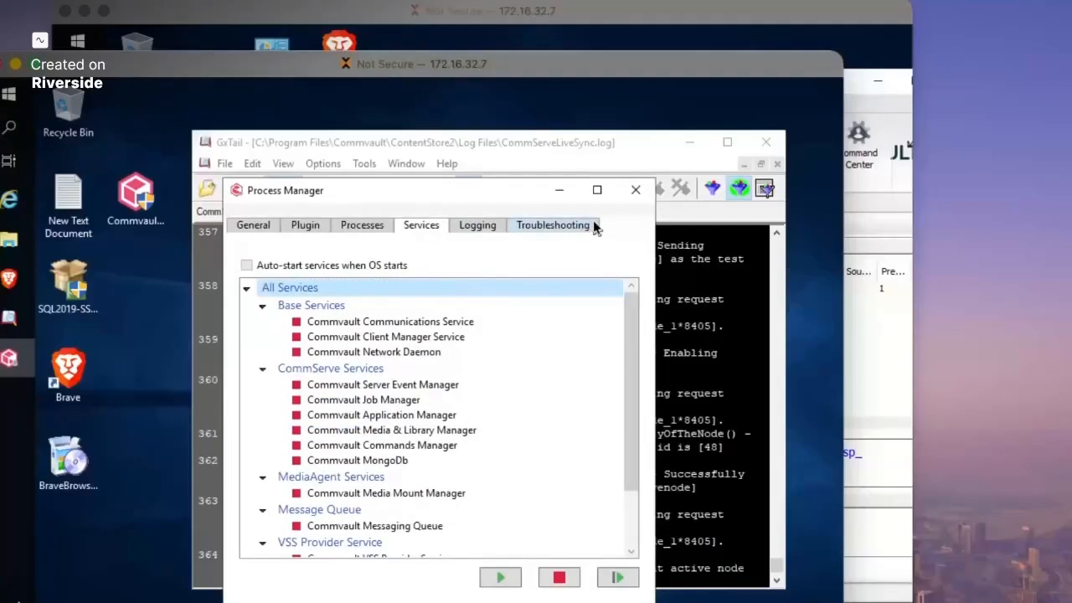
scroll(399, 358, down, 2)
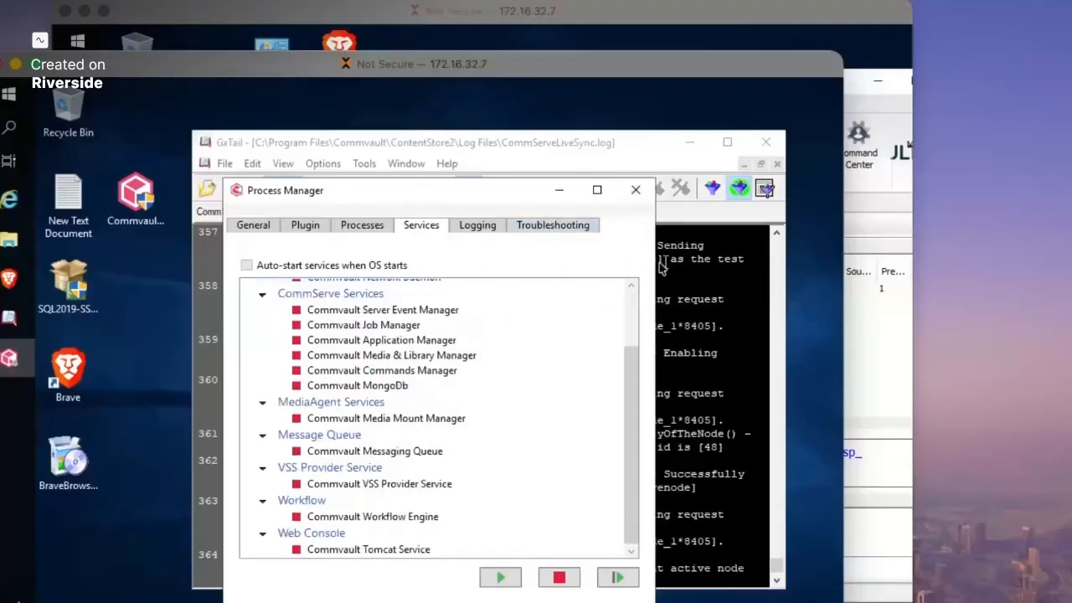
click(635, 190)
- Select GxTail log line 364 naming commvaultserver_2_activenode_1 as active node, then close GxTail
drag(578, 151, 536, 139)
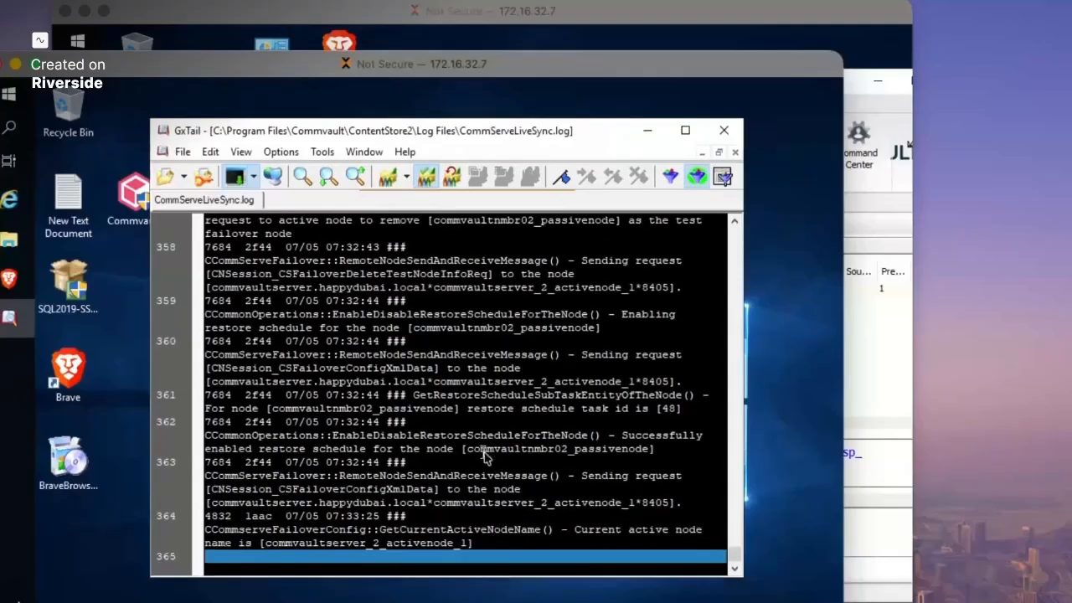
click(505, 549)
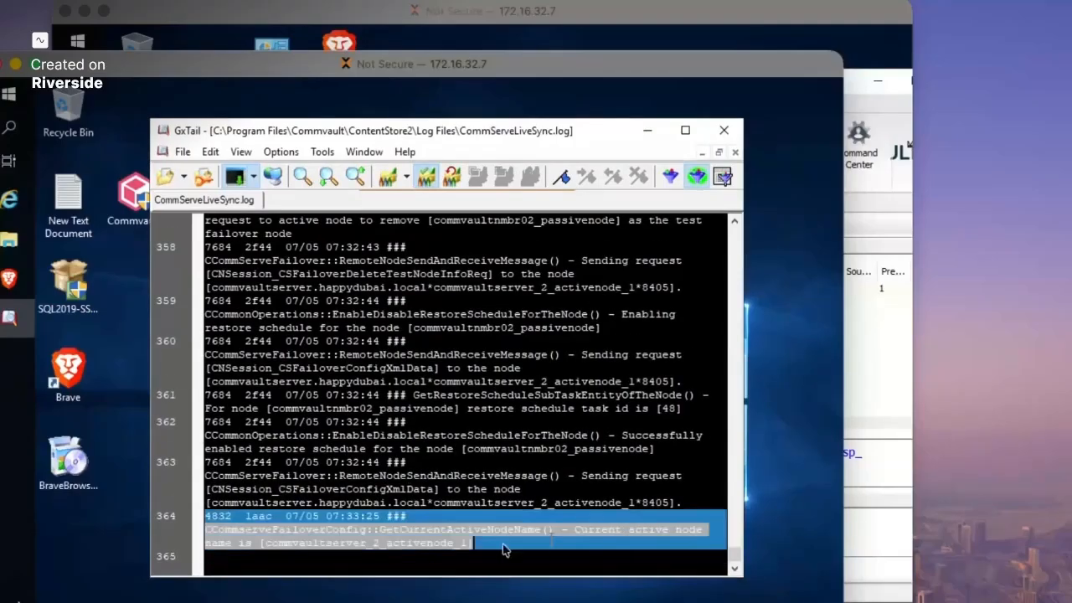
click(377, 559)
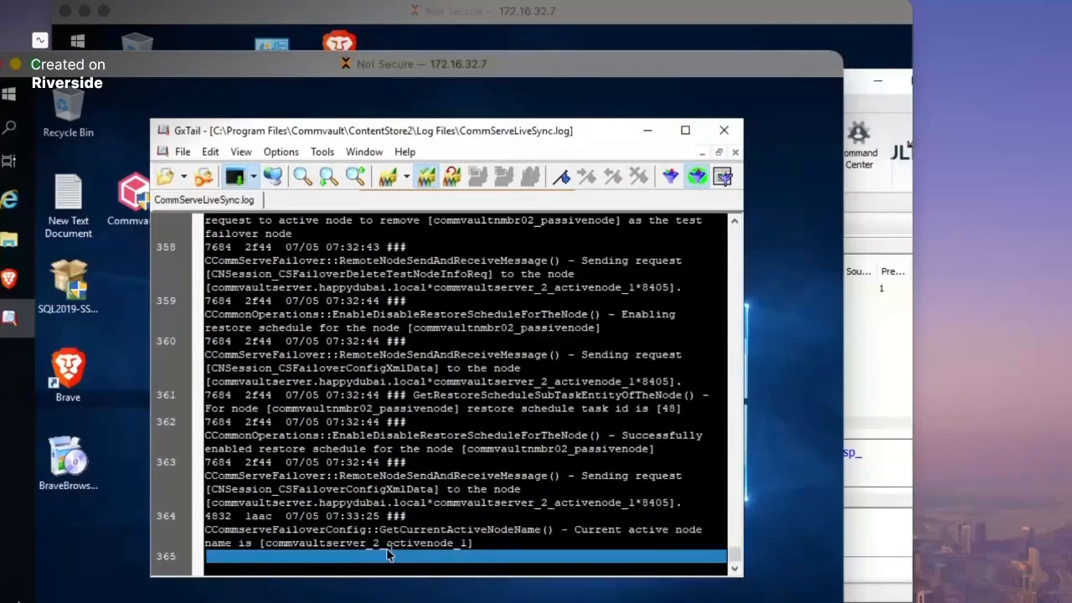
click(319, 536)
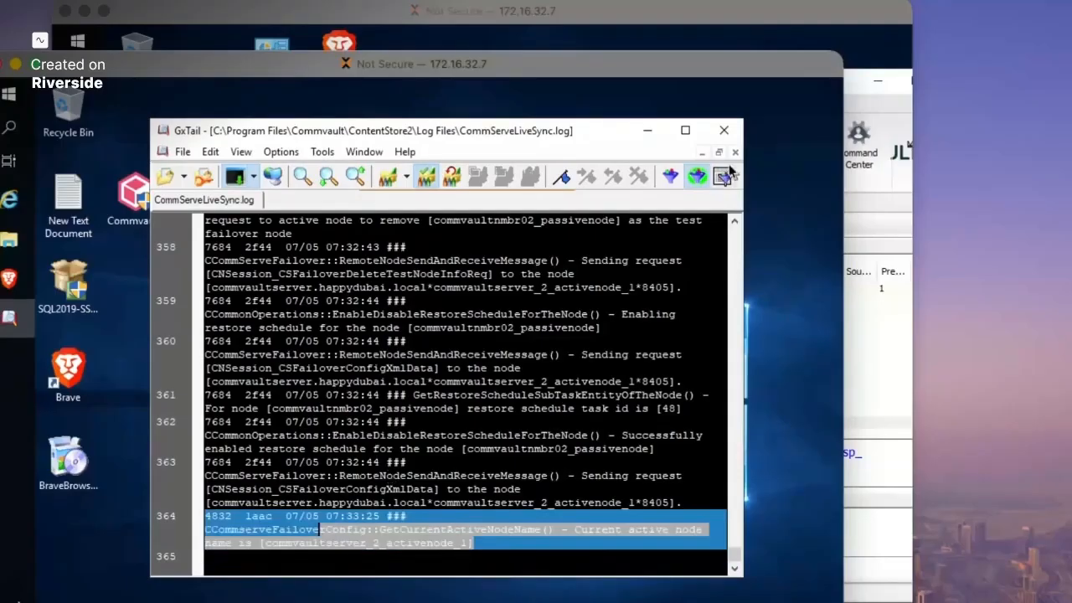
click(724, 130)
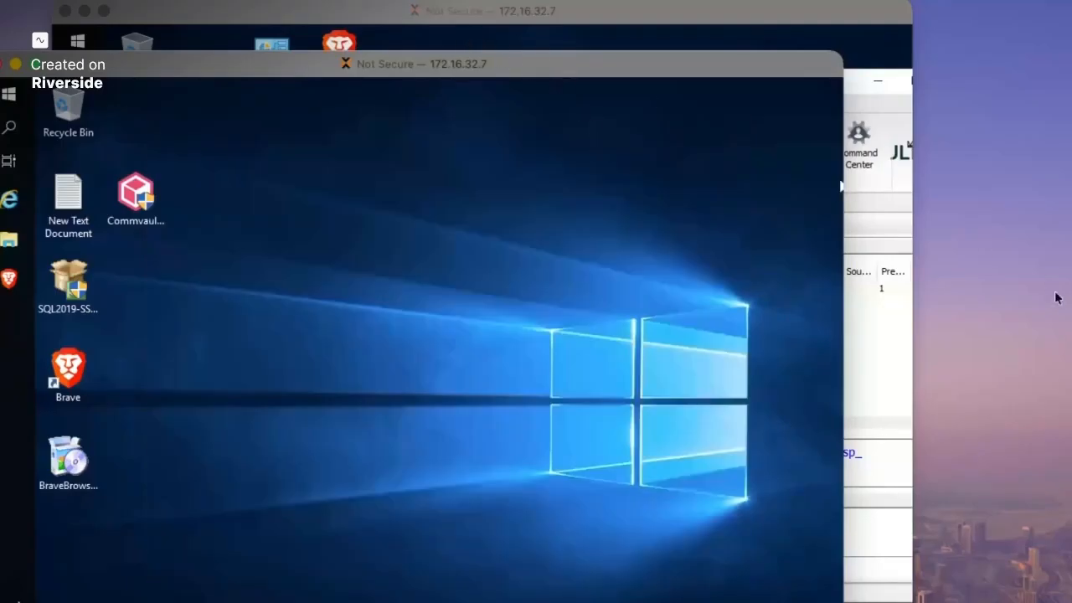
- In the CommCell Console, collapse the Client Computers, Storage Resources and Policies branches
click(446, 18)
drag(366, 89, 379, 74)
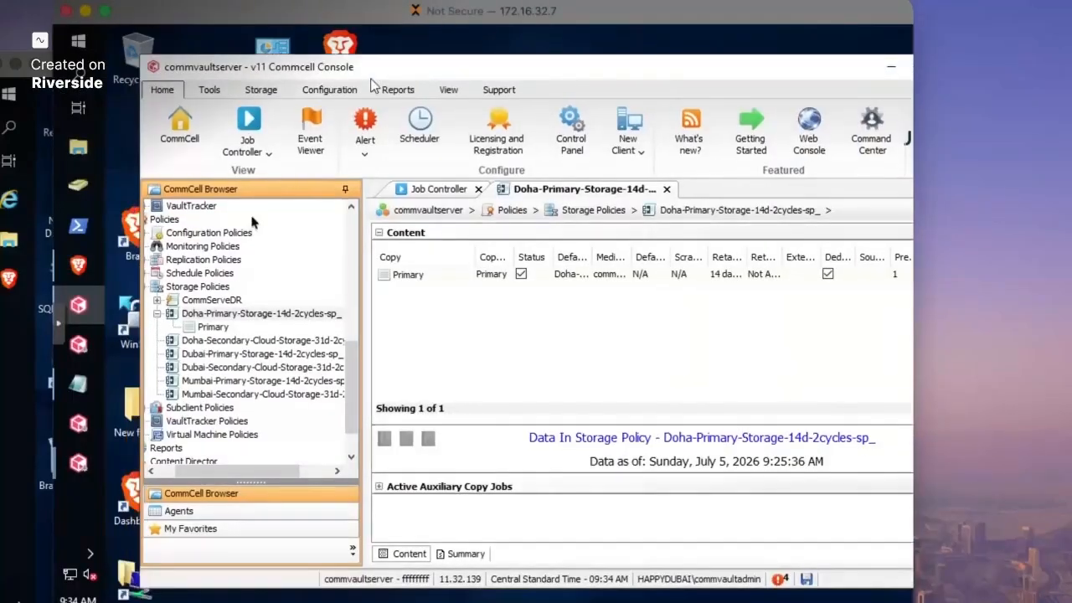
scroll(350, 230, up, 7)
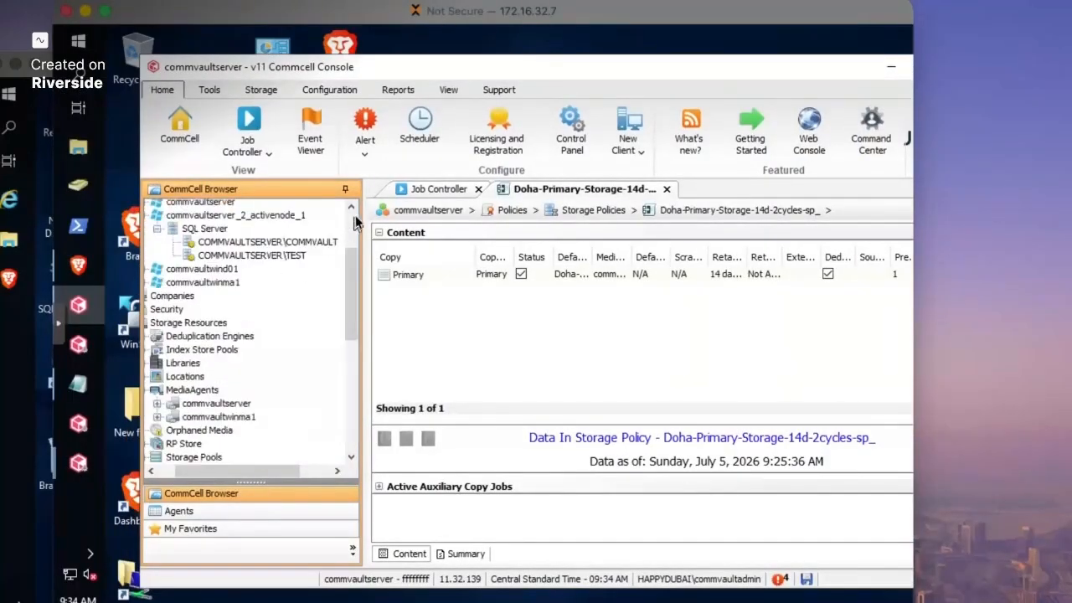
drag(355, 220, 354, 209)
drag(178, 472, 147, 473)
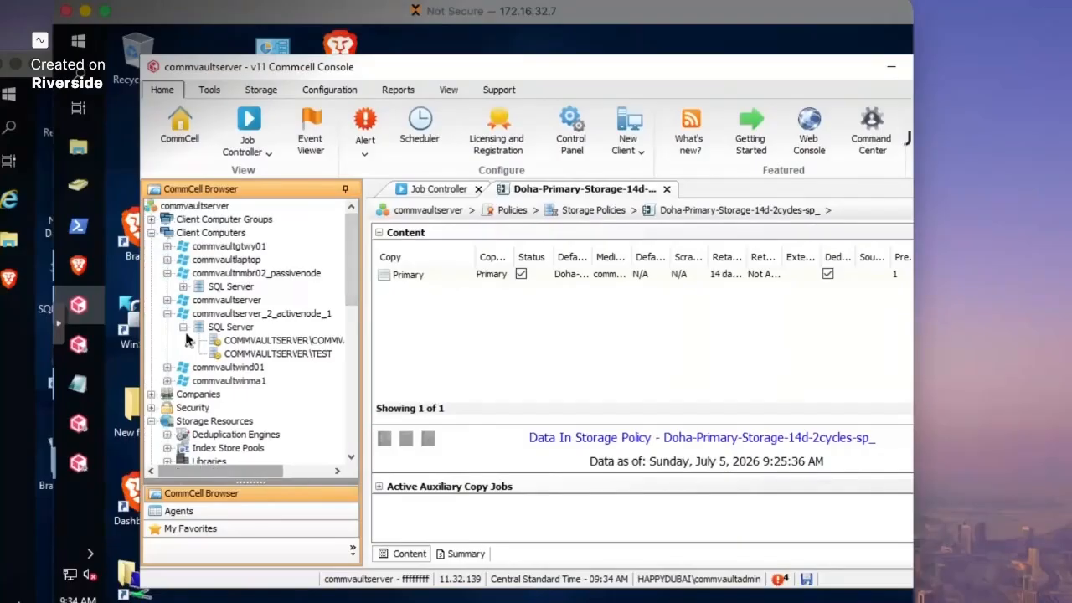
click(151, 233)
click(151, 273)
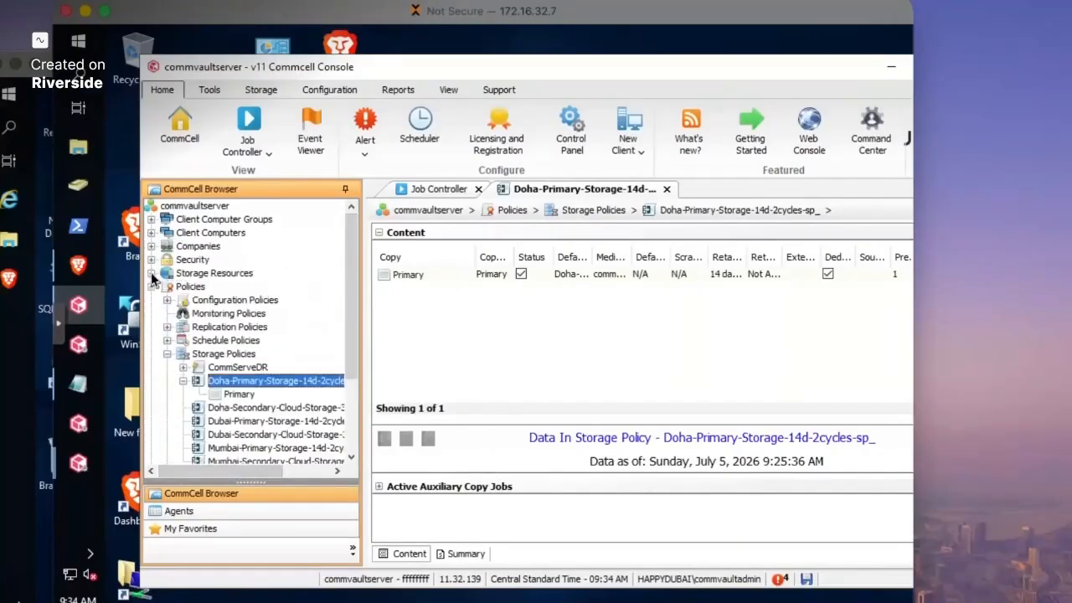
click(151, 287)
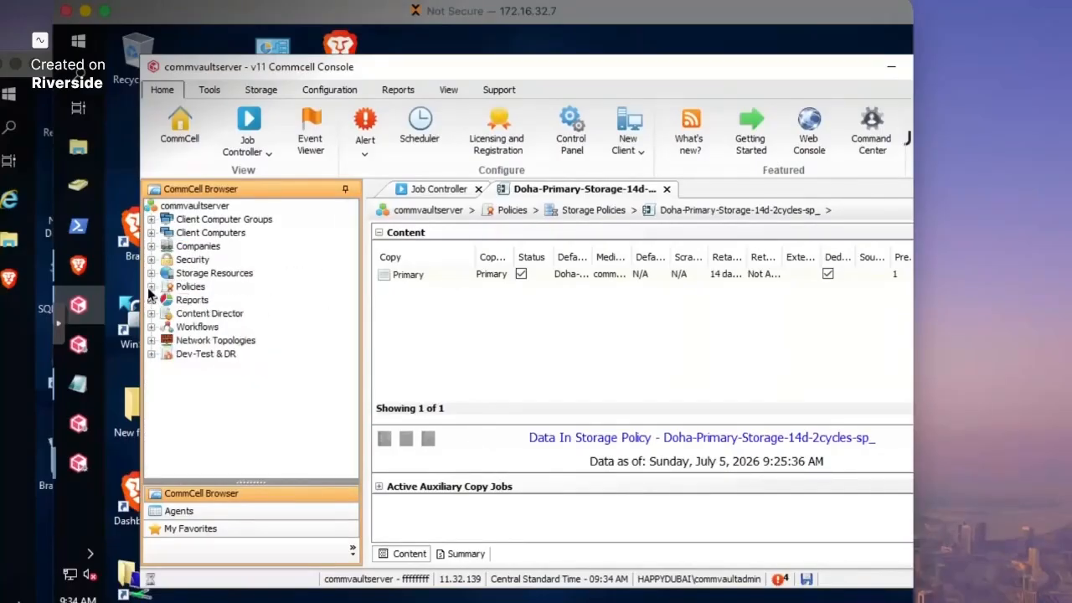
- Show the commvaultserver CommCell overview, then return to the failed-over server's session
click(188, 207)
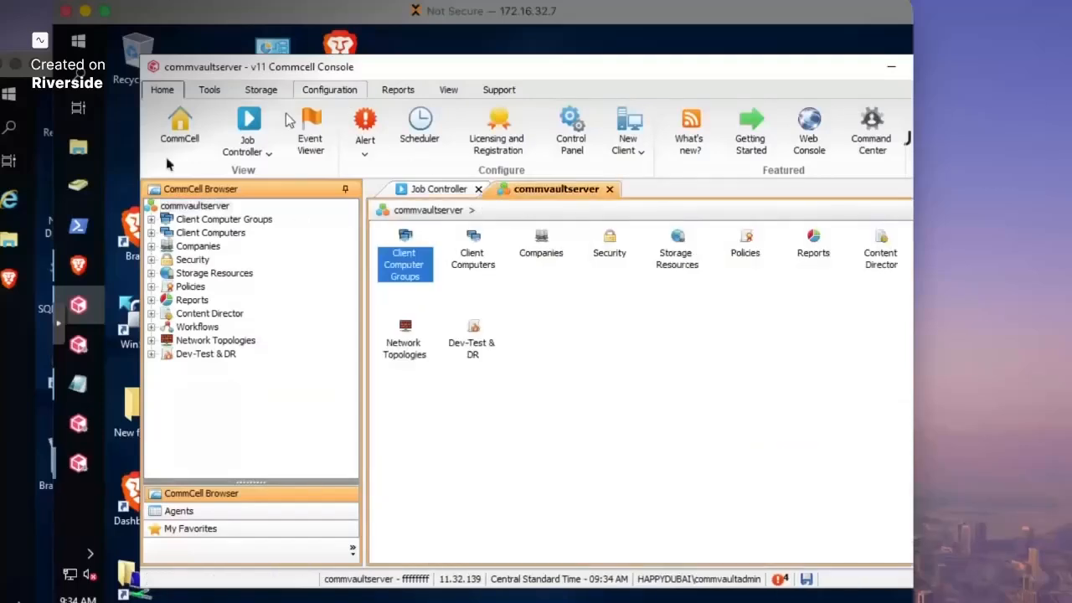
click(17, 403)
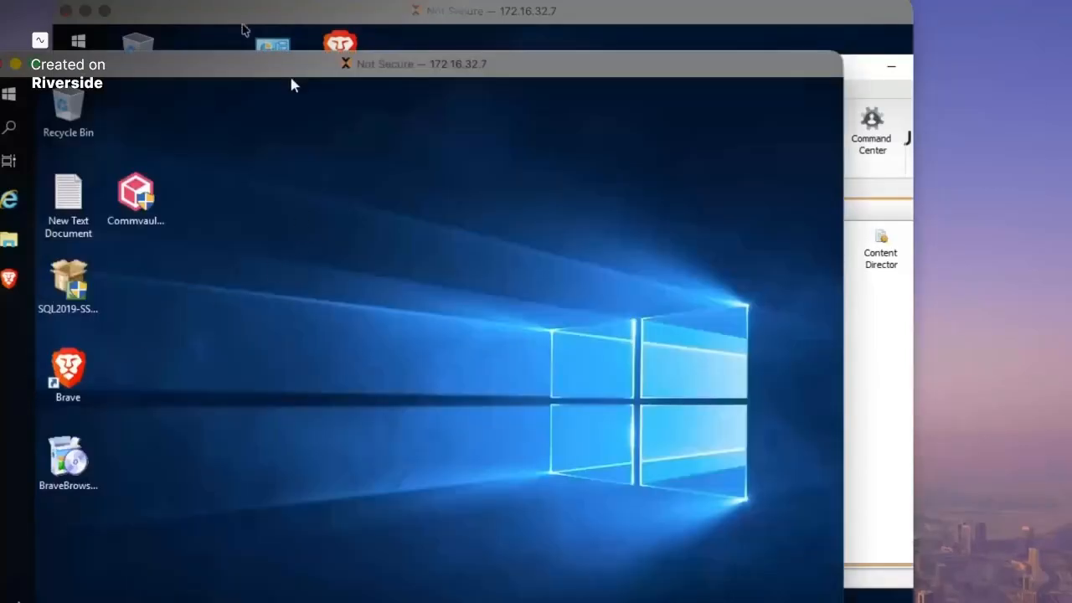
click(242, 24)
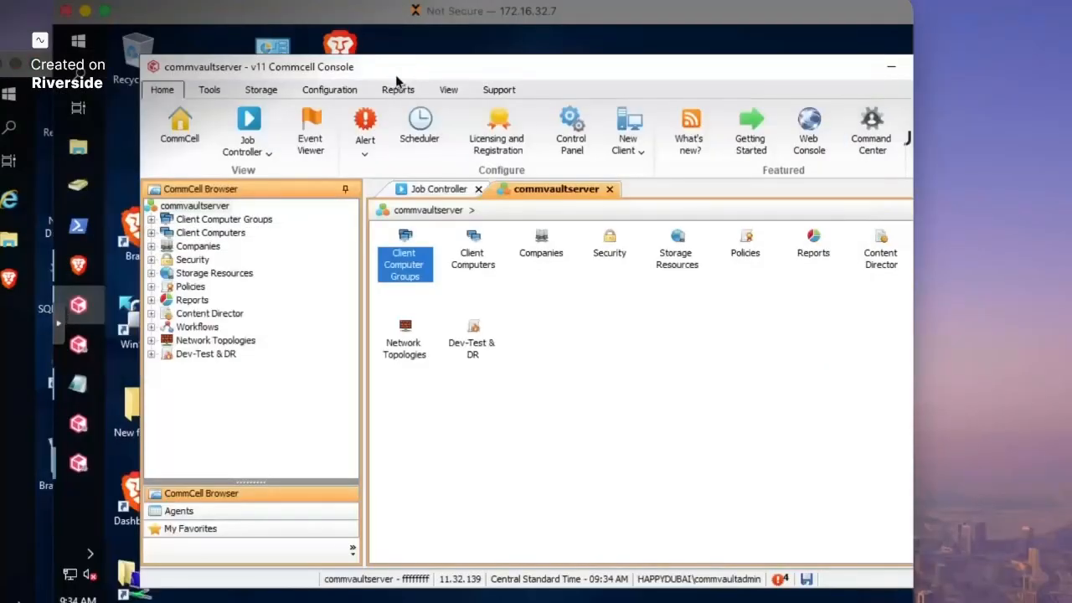